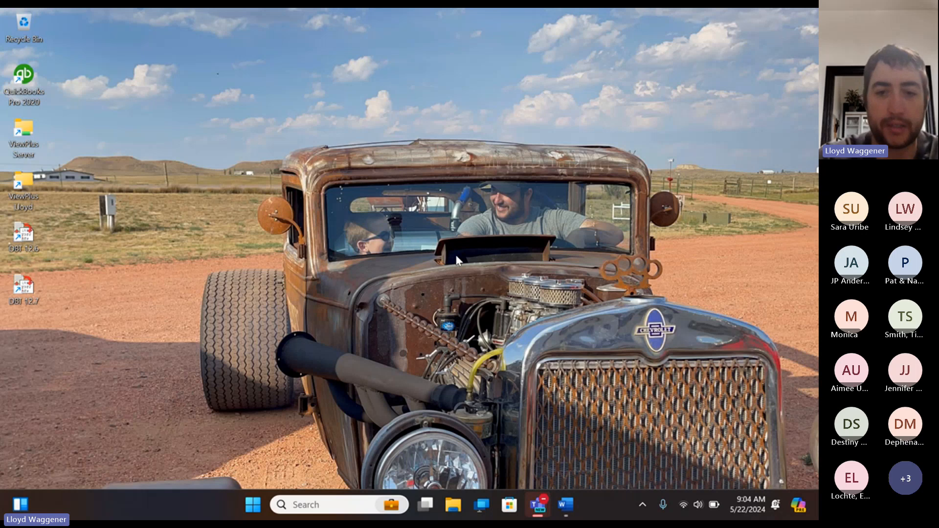
Close the open Doc1_BRL document in Word and create a new blank document.
left_click(567, 506)
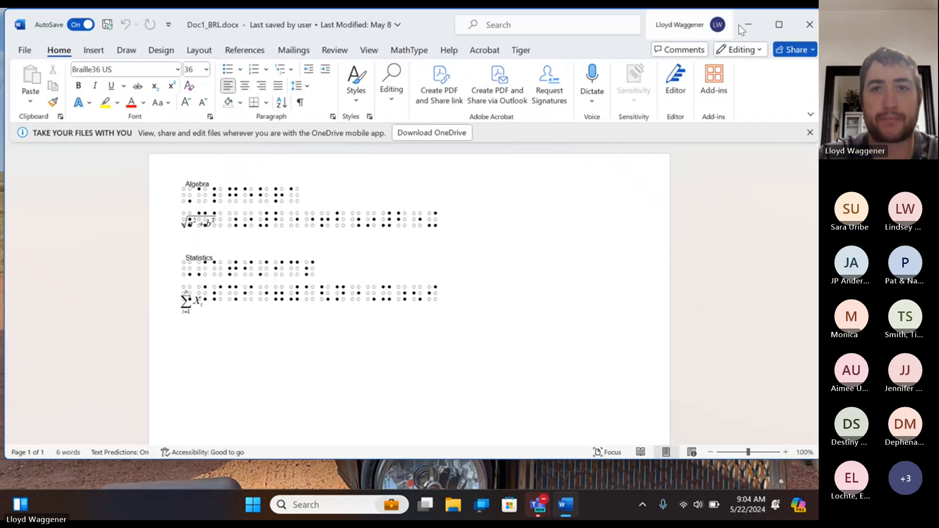
left_click(809, 25)
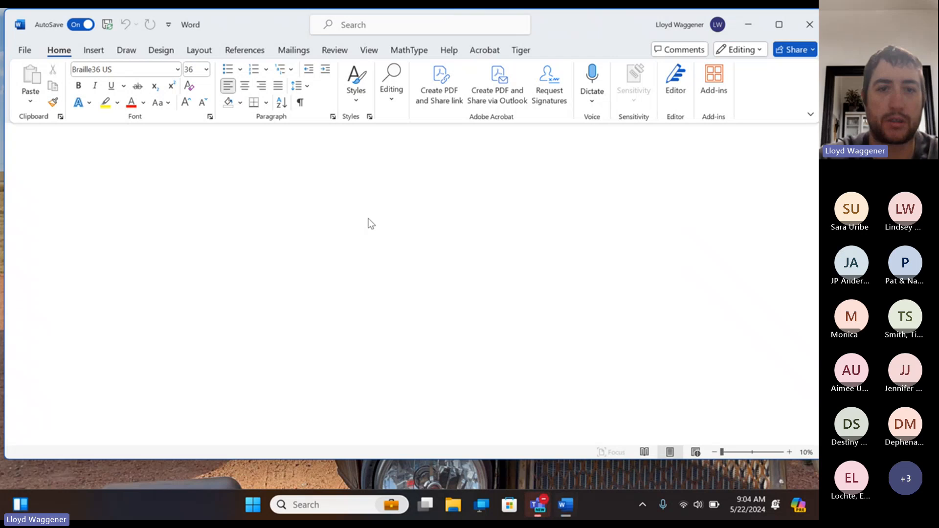
key("super")
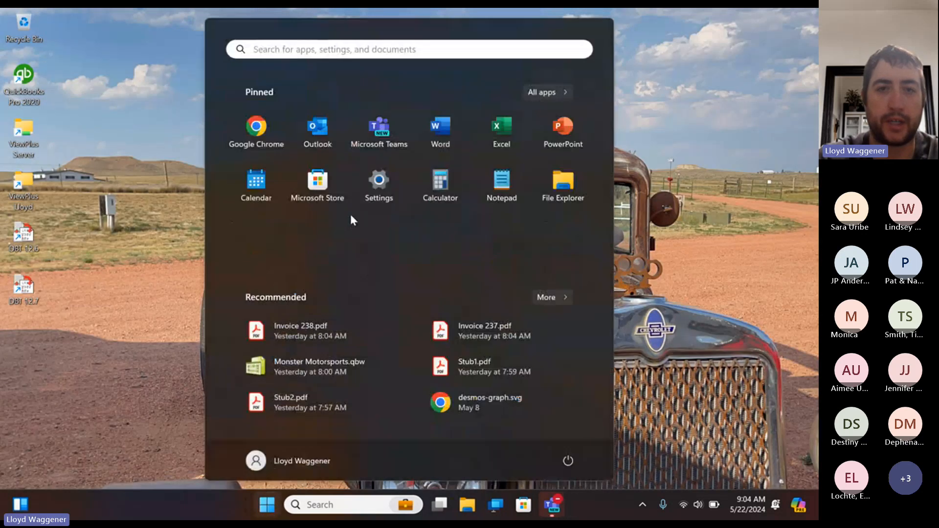
left_click(426, 139)
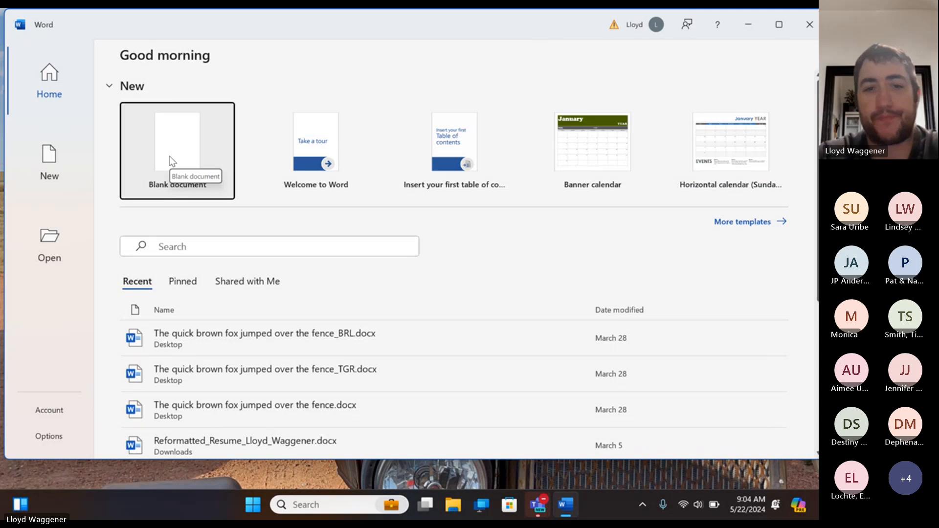
left_click(172, 161)
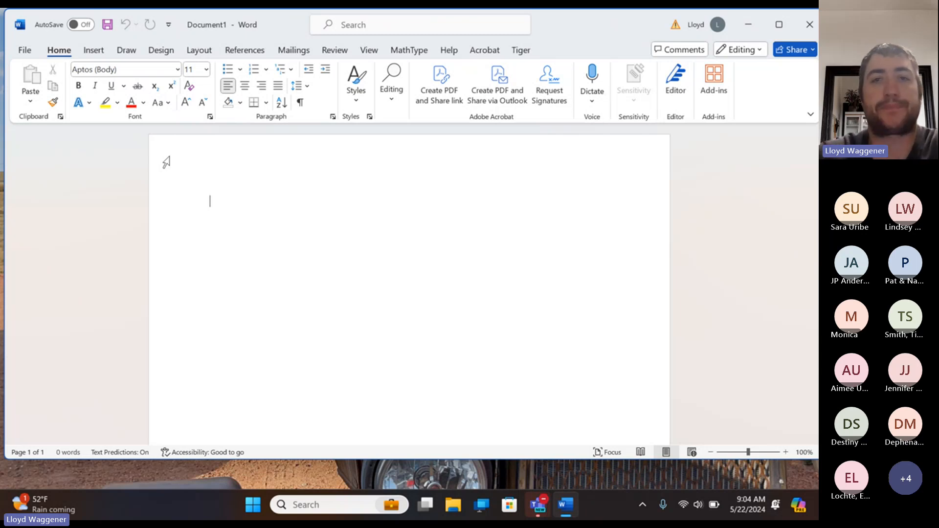
Check the list of available Tiger profiles and open the settings of the current profile.
left_click(529, 54)
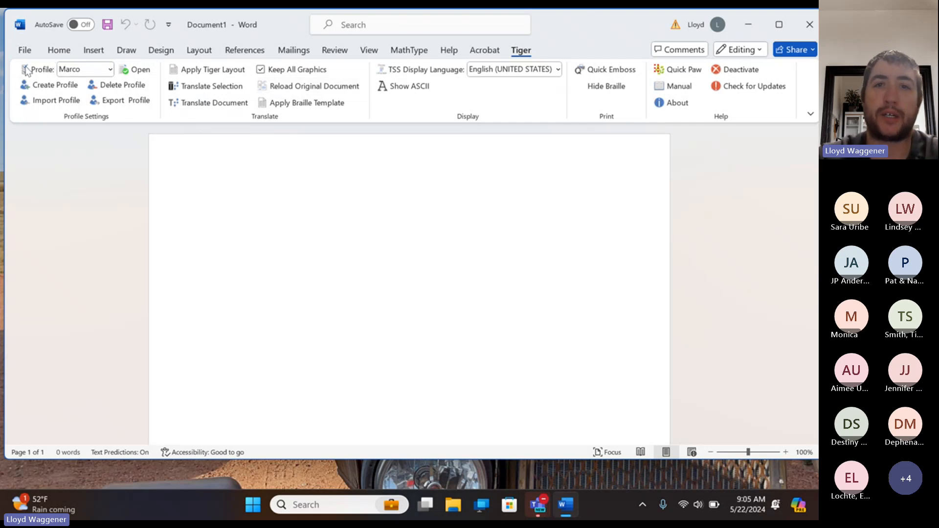
mouse_move(27, 70)
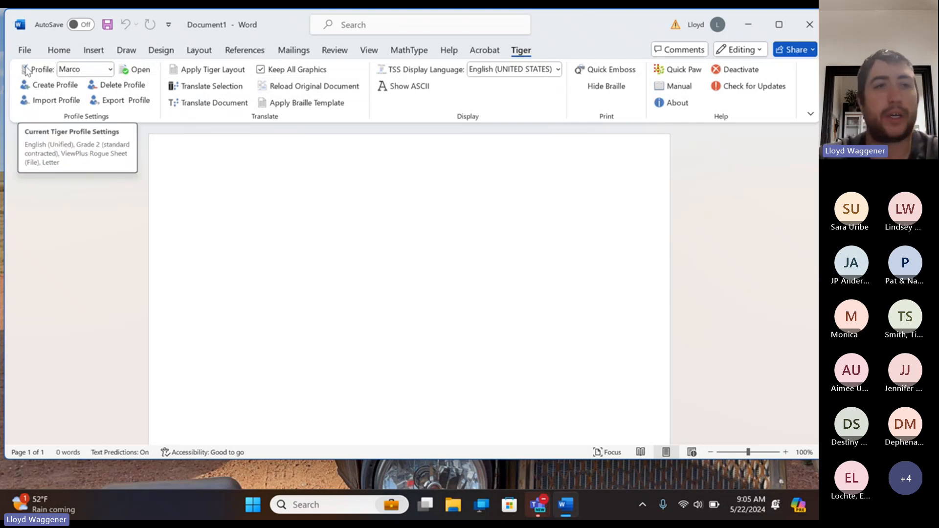
left_click(110, 70)
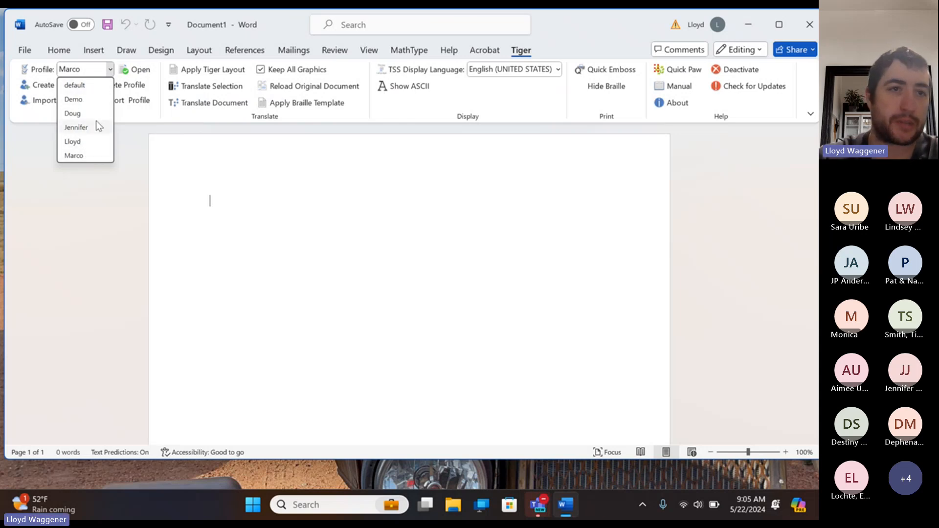
left_click(146, 74)
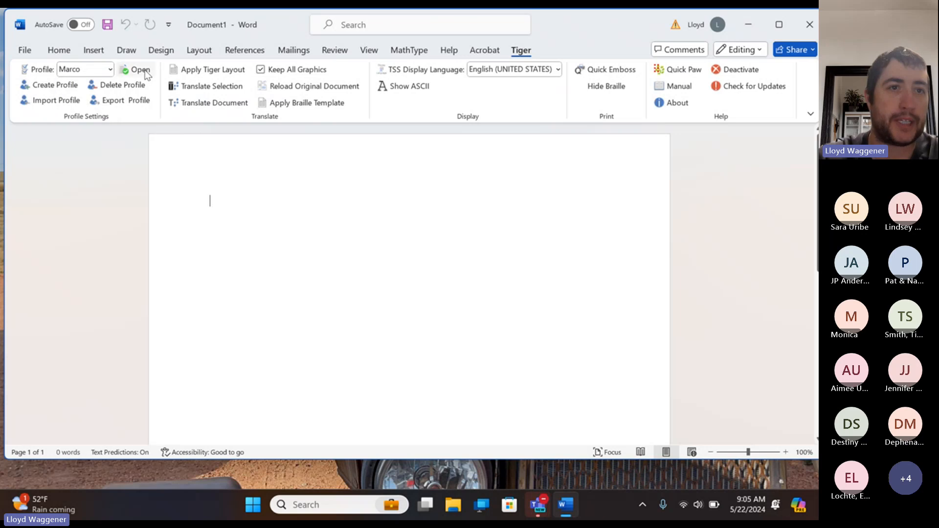
left_click(146, 75)
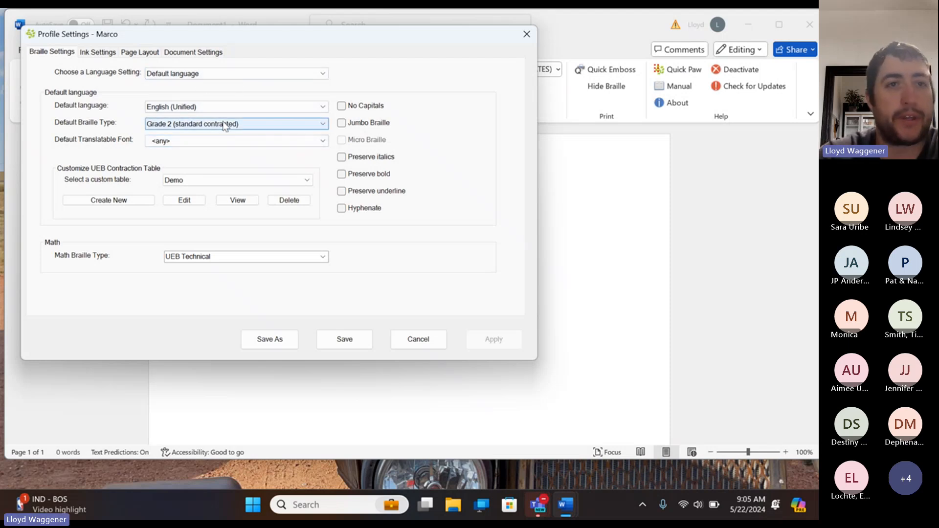
Examine the language setting choices and the languages offered as the profile's default braille language.
left_click(180, 77)
left_click(180, 77)
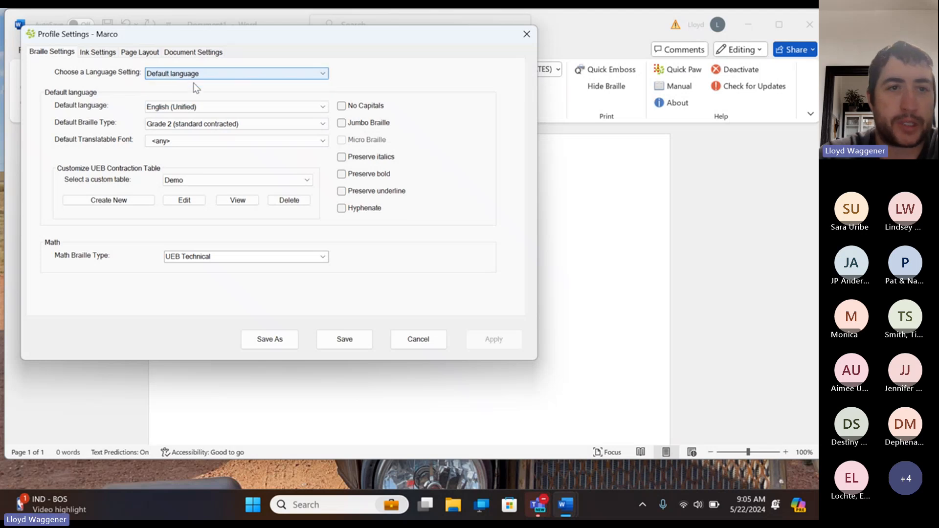
left_click(185, 108)
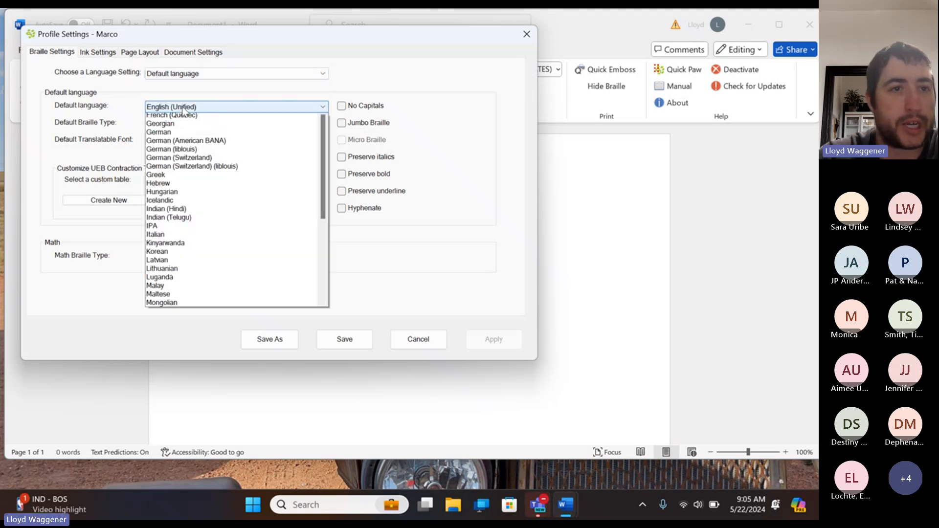
left_click(184, 112)
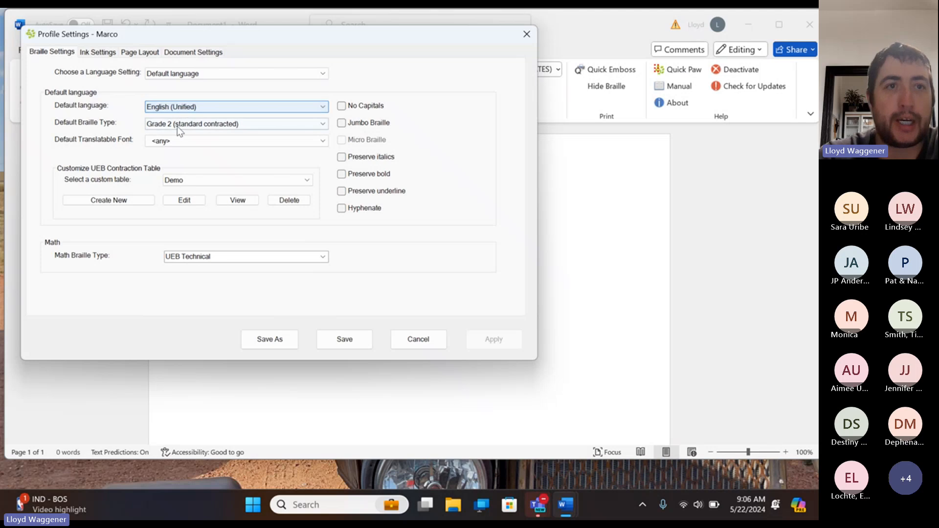
left_click(190, 109)
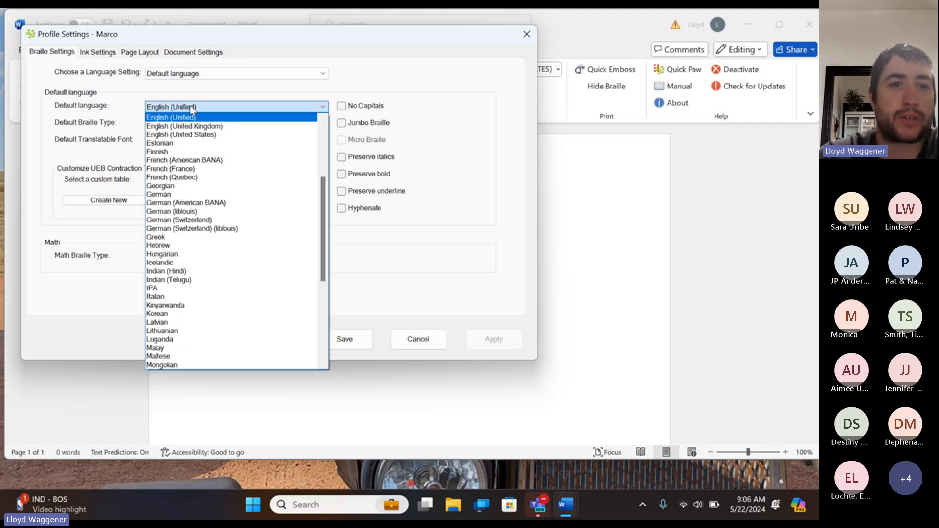
scroll(187, 282, "up", 5)
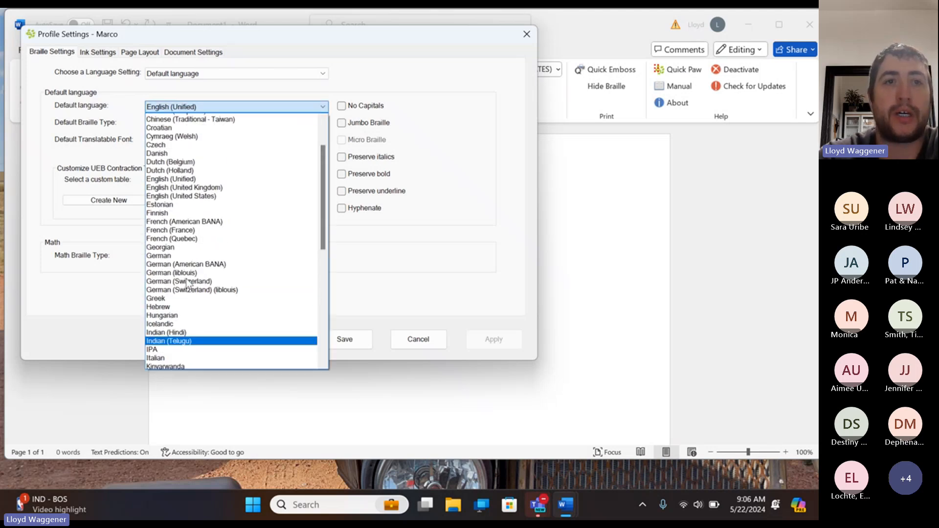
scroll(187, 283, "down", 8)
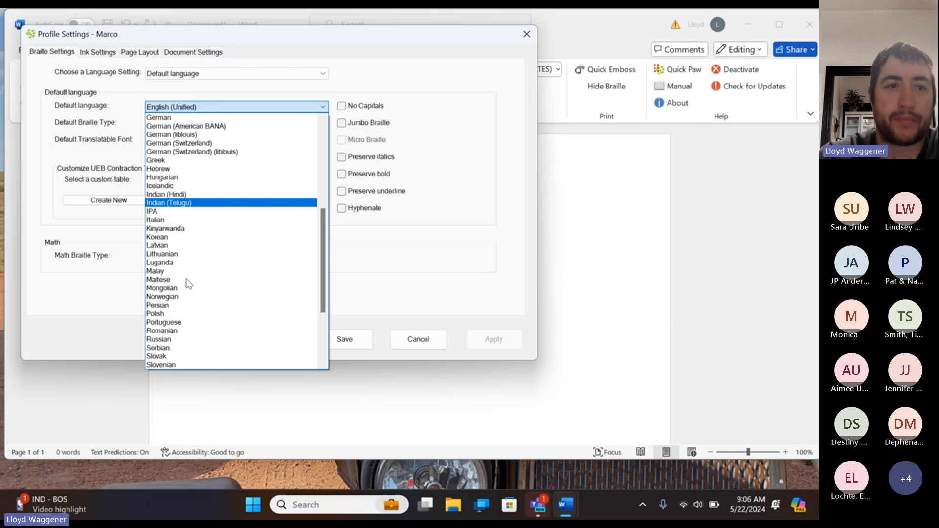
left_click(108, 125)
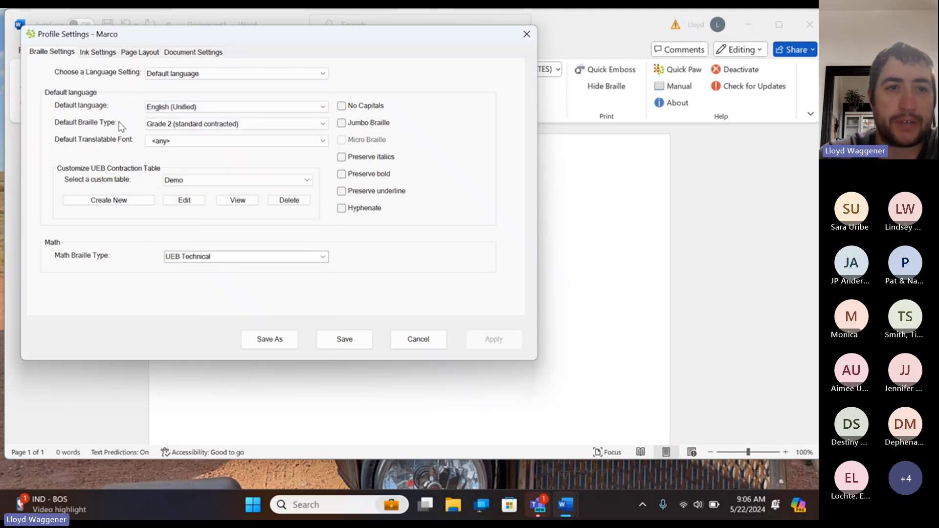
Choose Grade 2 (standard contracted) as the default braille type and All Contractions as the custom UEB contraction table.
left_click(176, 128)
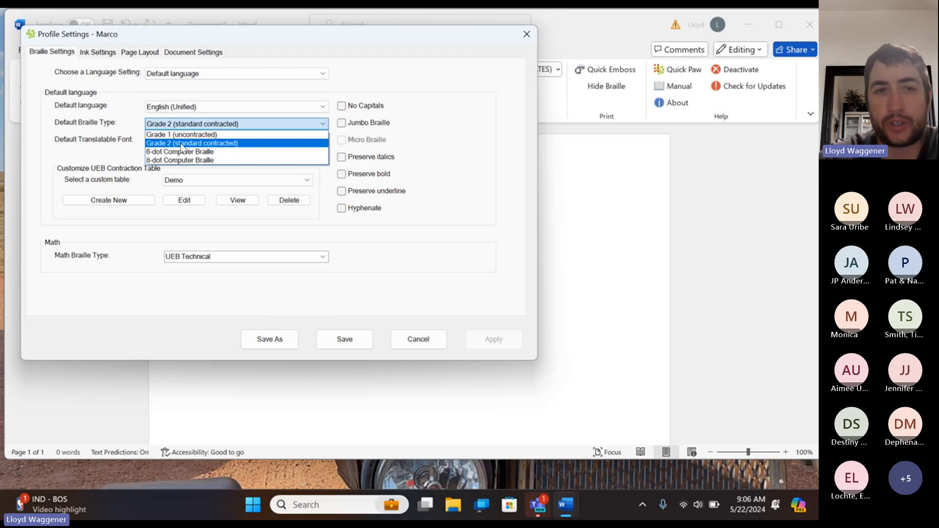
left_click(181, 143)
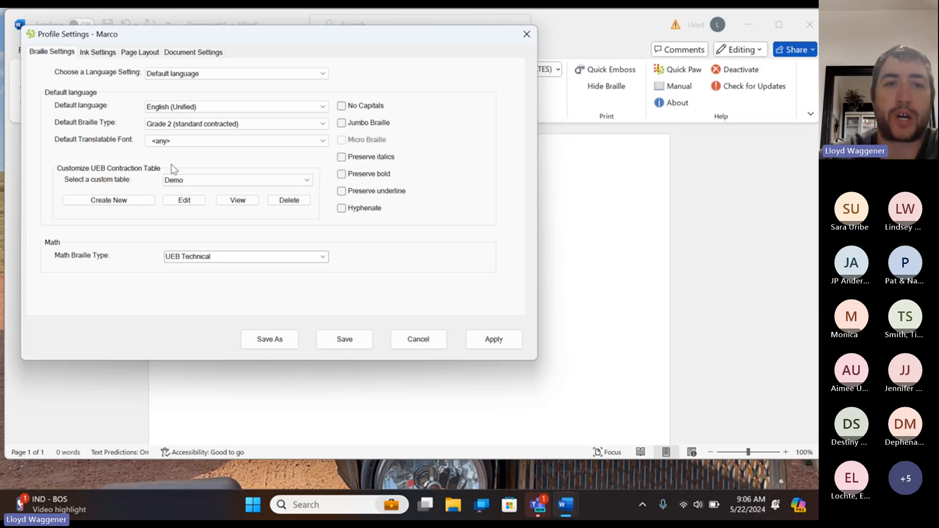
left_click(195, 179)
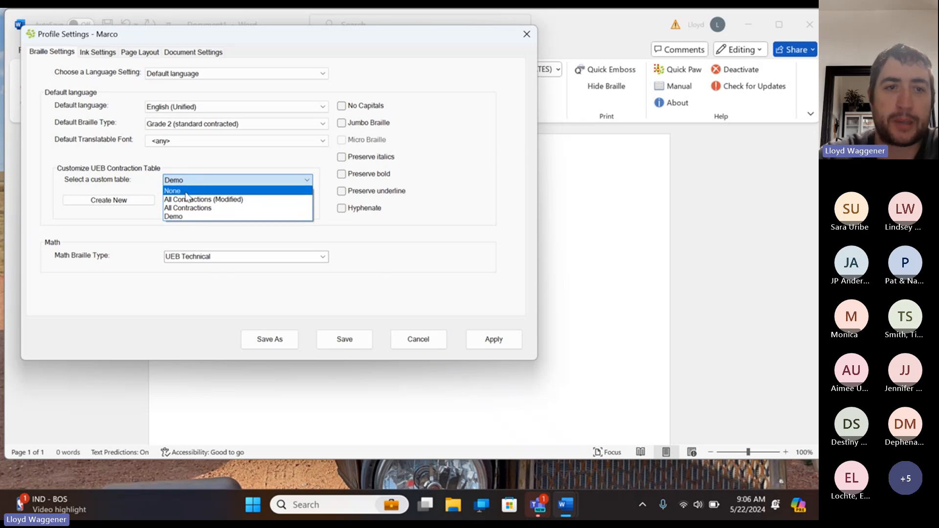
left_click(206, 208)
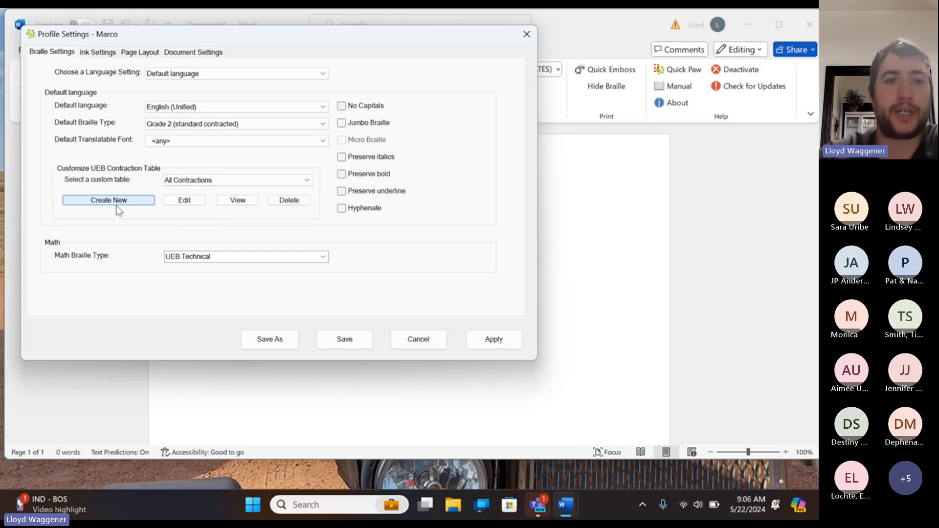
Edit the All Contractions table to exclude all UEB strong word signs and strong contractions, plus the strong group signs ar and ch.
left_click(184, 200)
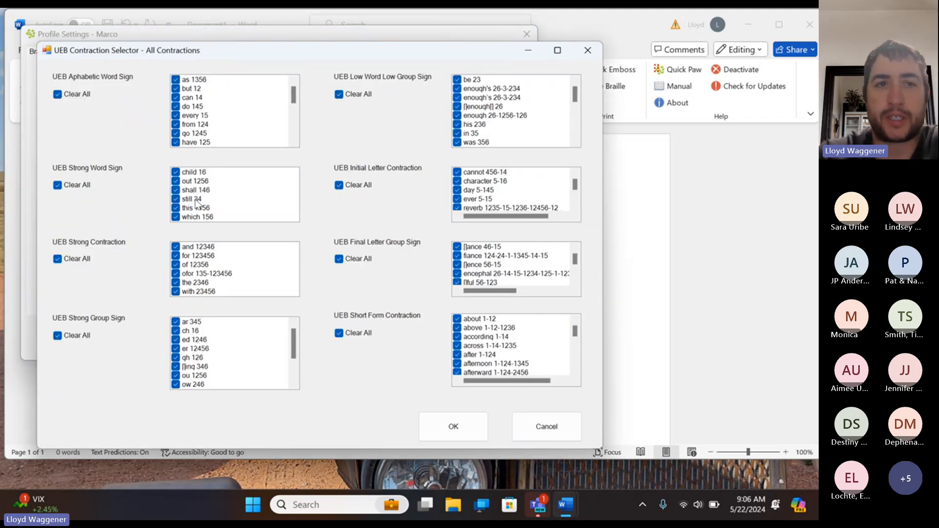
left_click(57, 185)
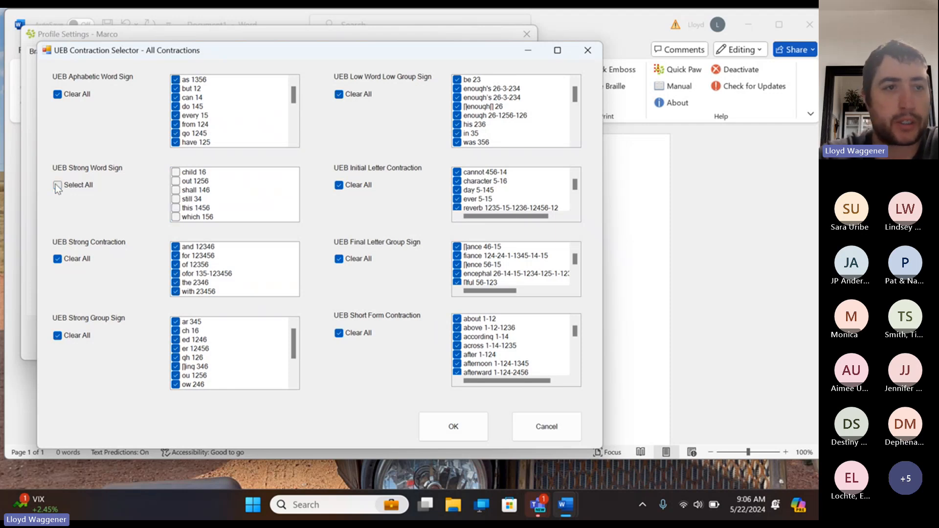
left_click(56, 260)
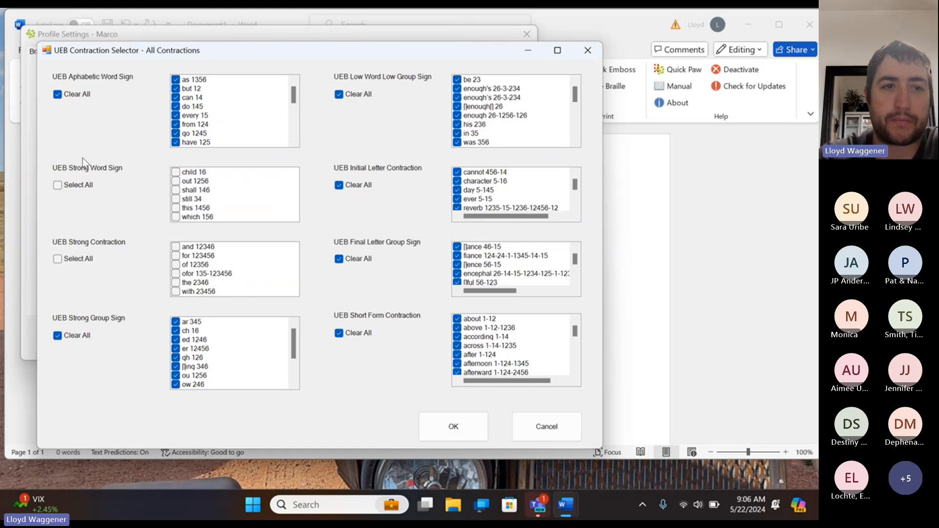
left_click(175, 322)
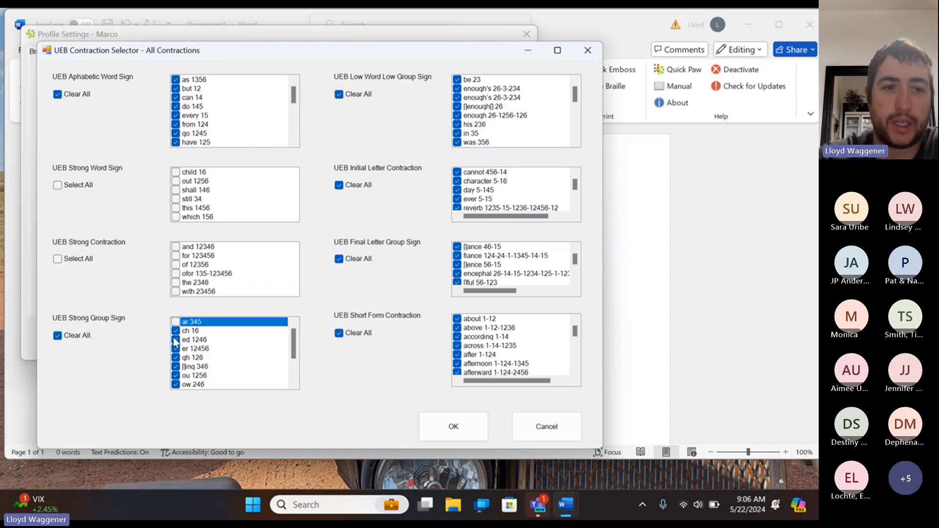
left_click(175, 332)
left_click(176, 332)
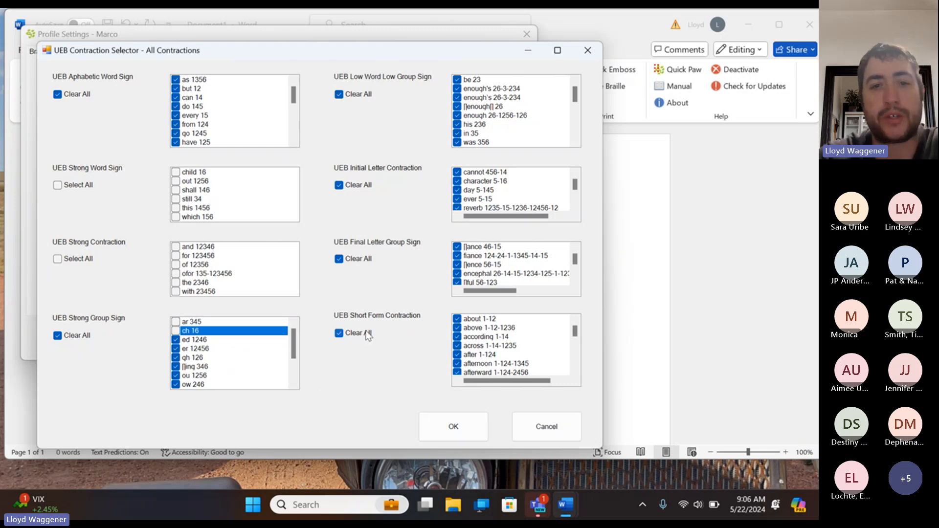
Save the edited contraction table as "All Contractions (No UEB Strong)" and check it in the list of custom tables.
left_click(453, 426)
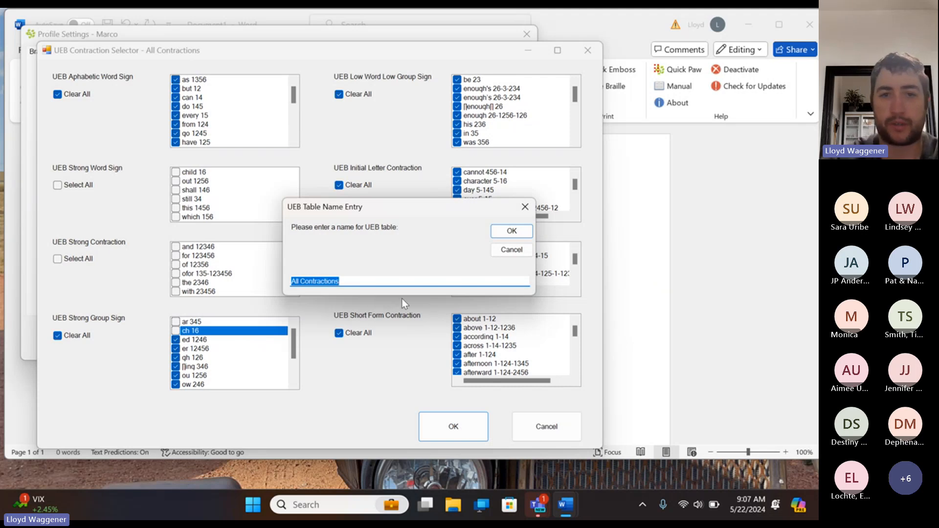
key("Right")
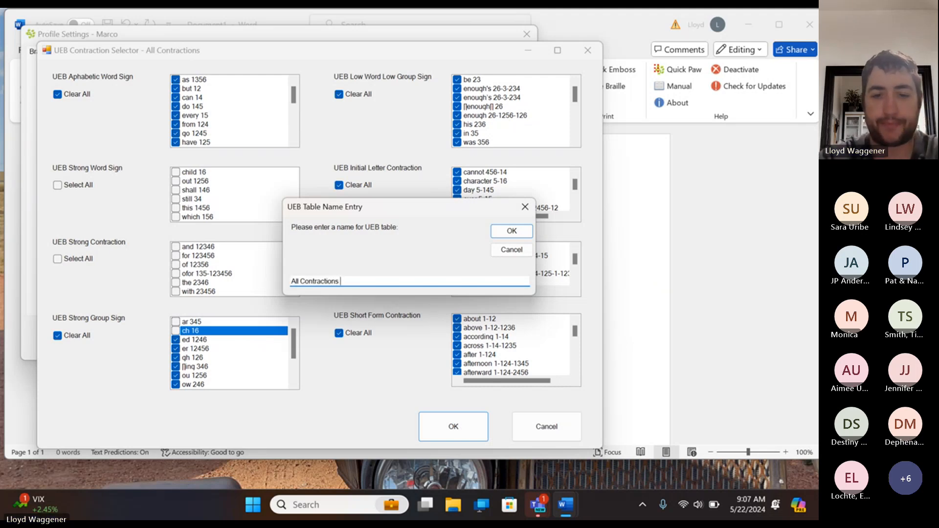
type("(No ")
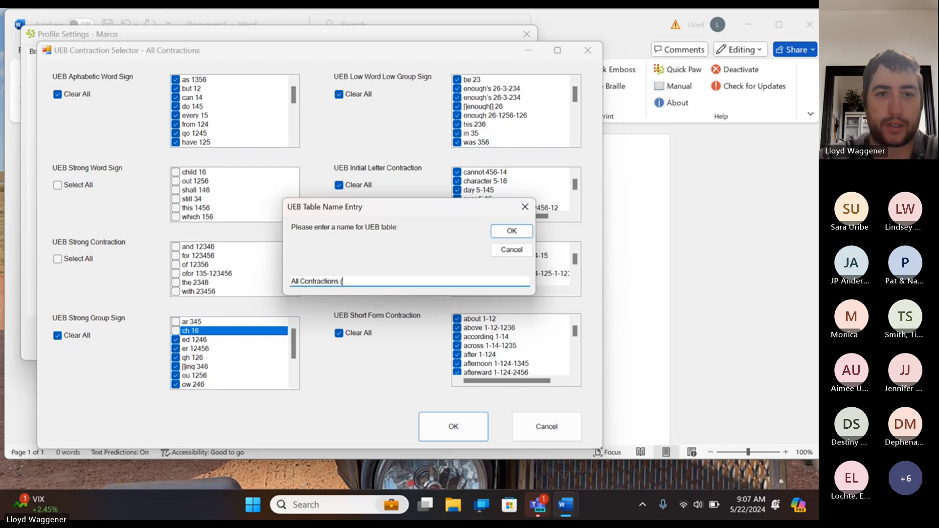
type("UE")
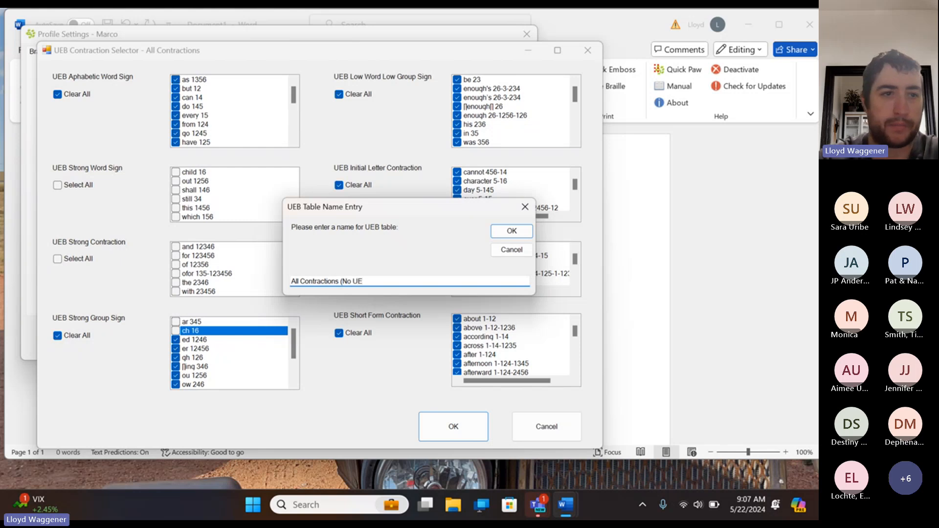
type("B Strob")
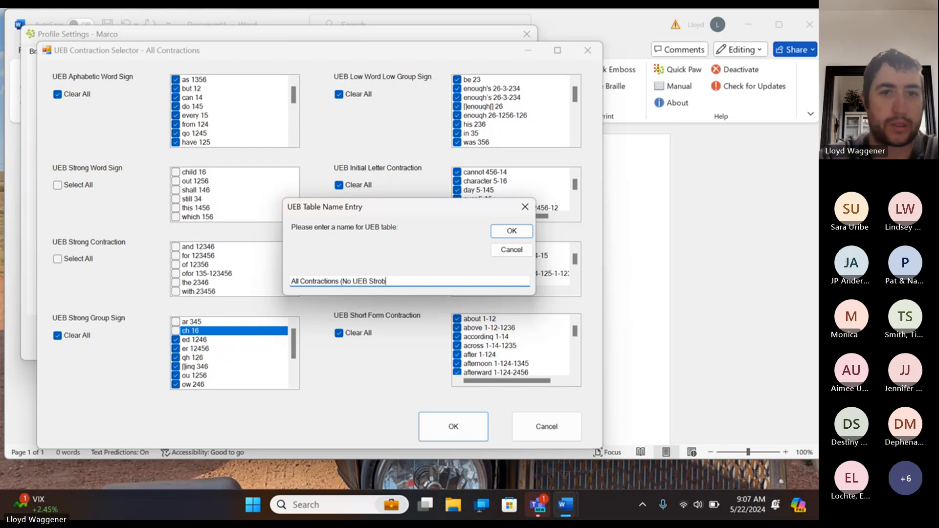
key("BackSpace")
type("ng)")
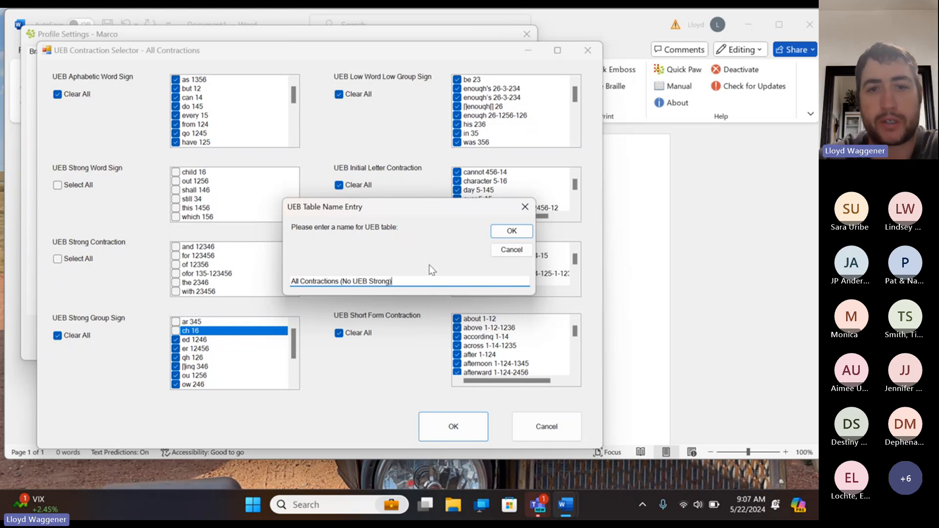
left_click(512, 234)
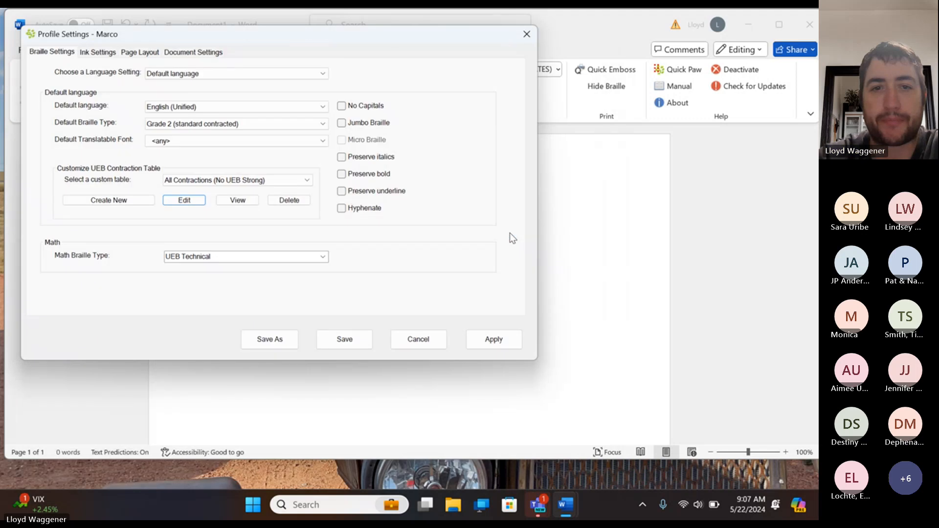
left_click(170, 179)
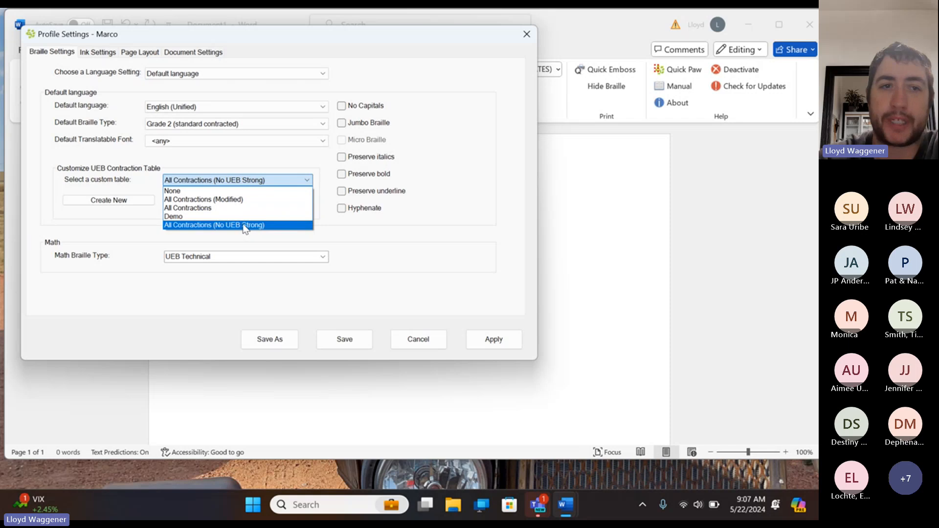
left_click(123, 222)
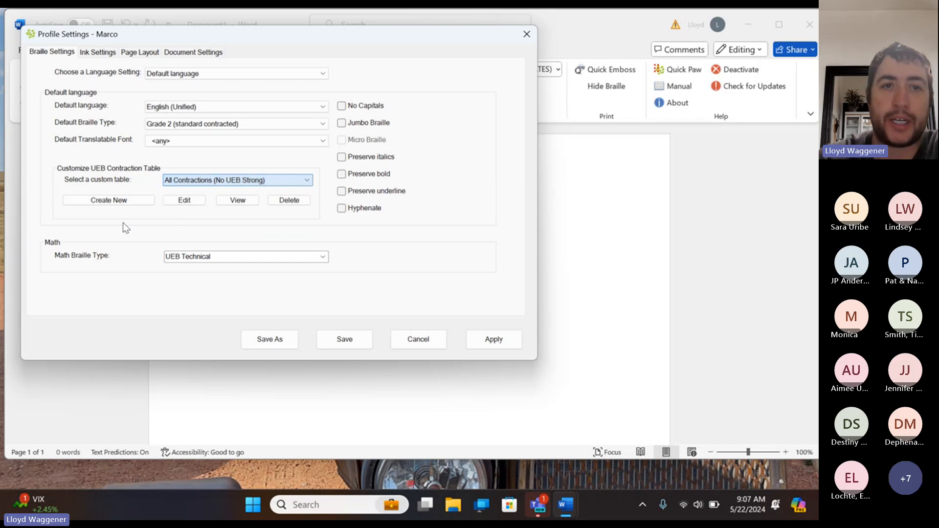
Delete the custom contraction tables All Contractions (Modified) and Demo, and reselect All Contractions (No UEB Strong) for the profile.
left_click(220, 183)
left_click(222, 201)
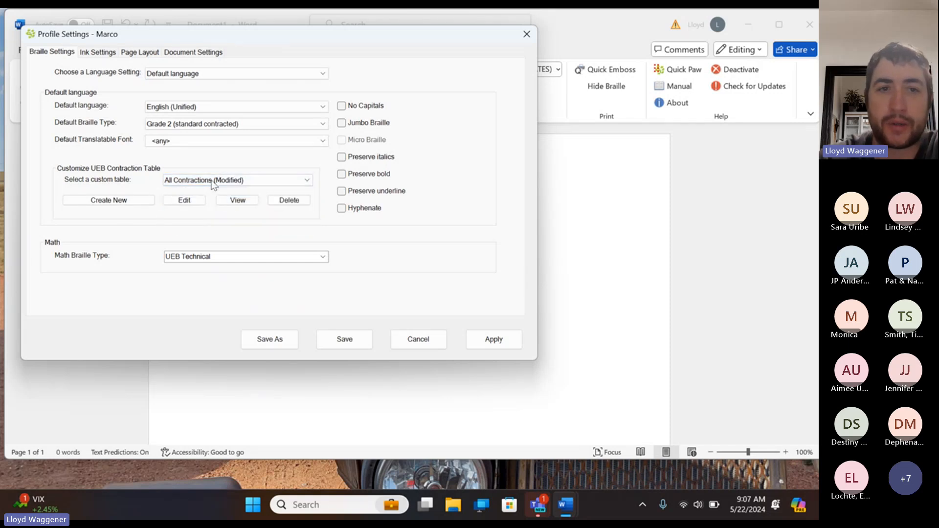
left_click(296, 200)
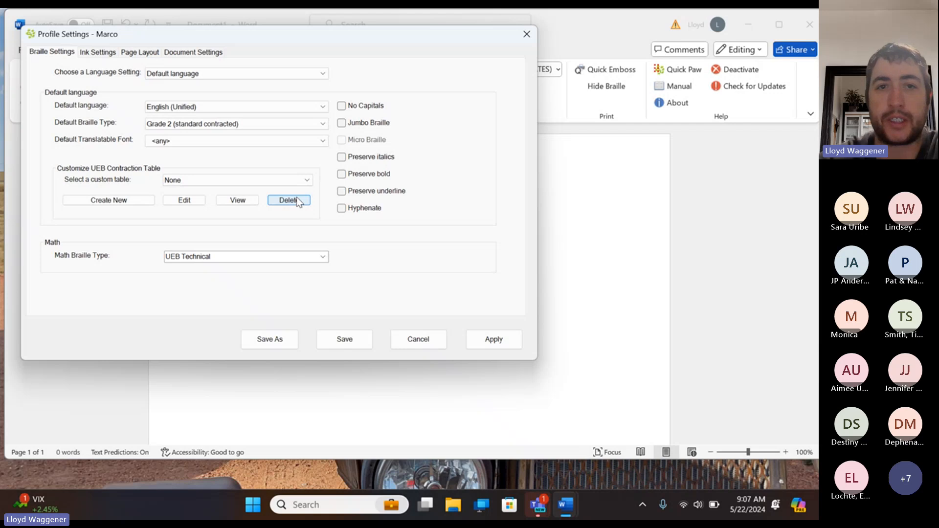
left_click(306, 180)
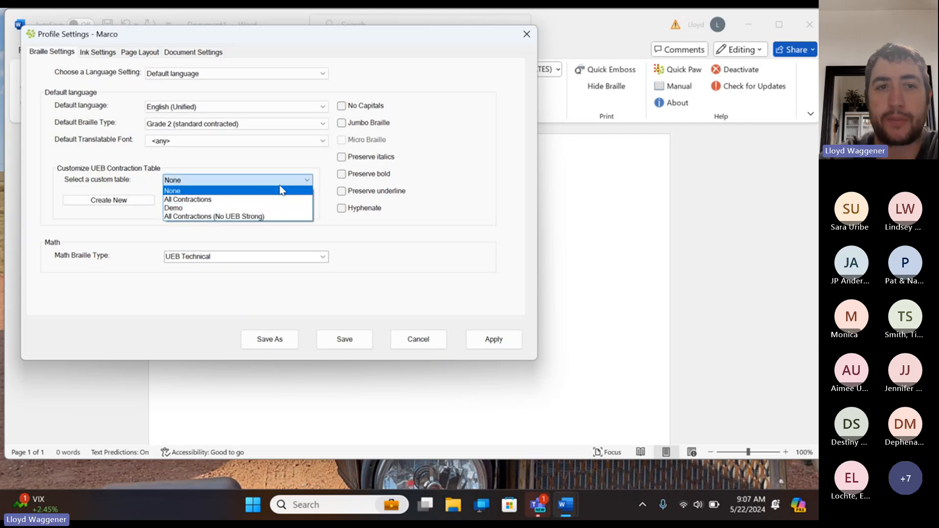
left_click(277, 208)
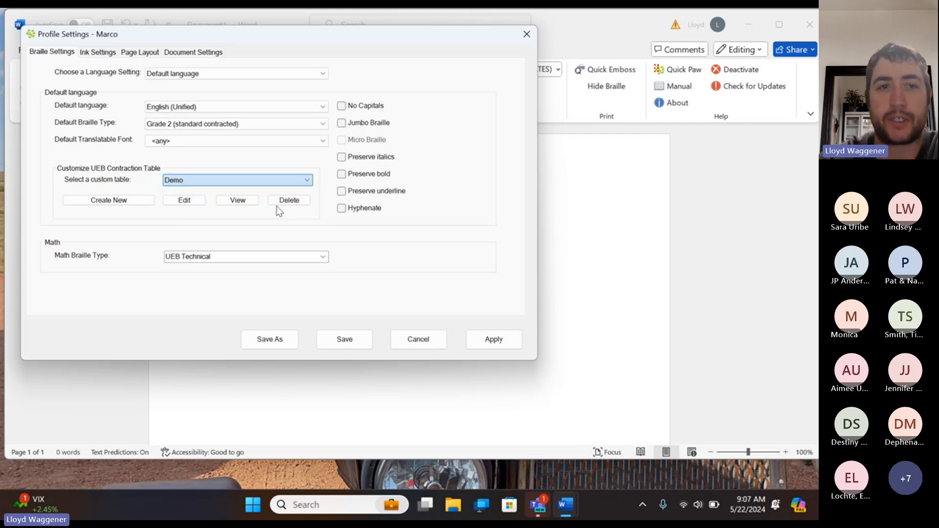
left_click(301, 202)
left_click(308, 180)
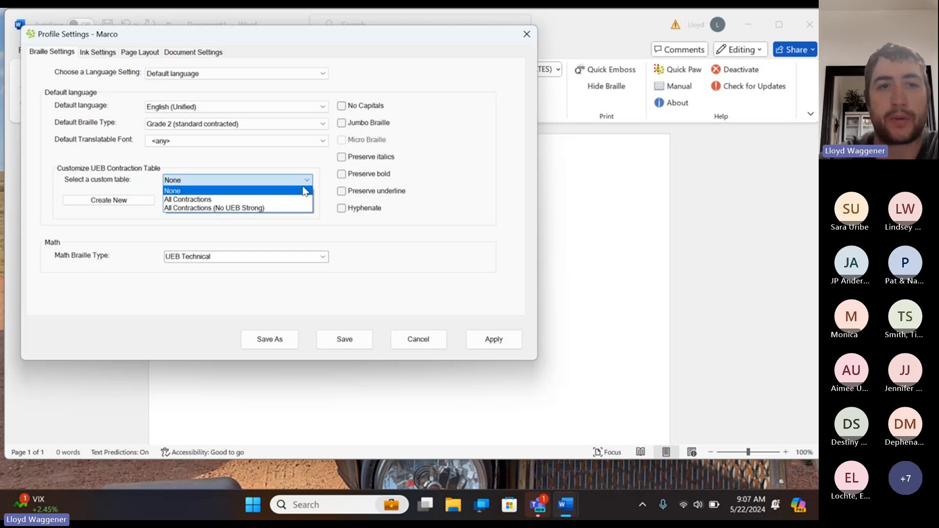
left_click(281, 208)
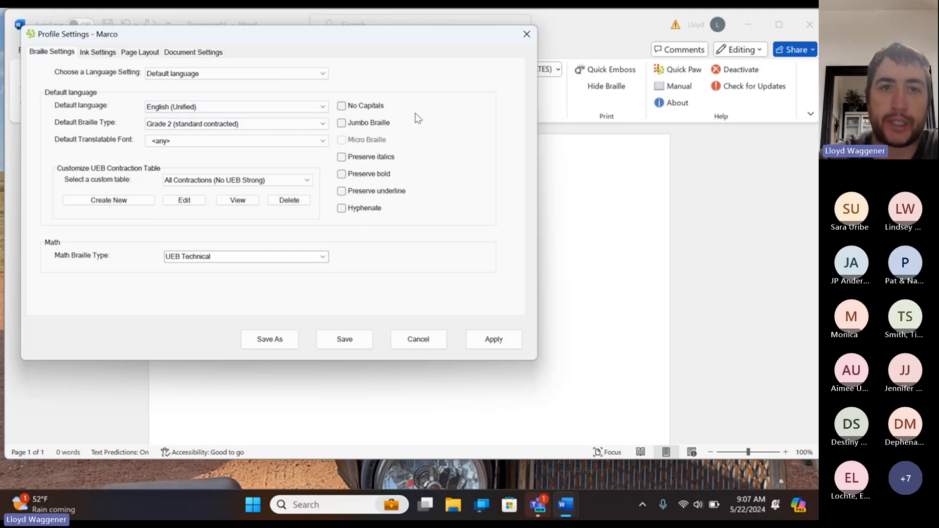
left_click(345, 110)
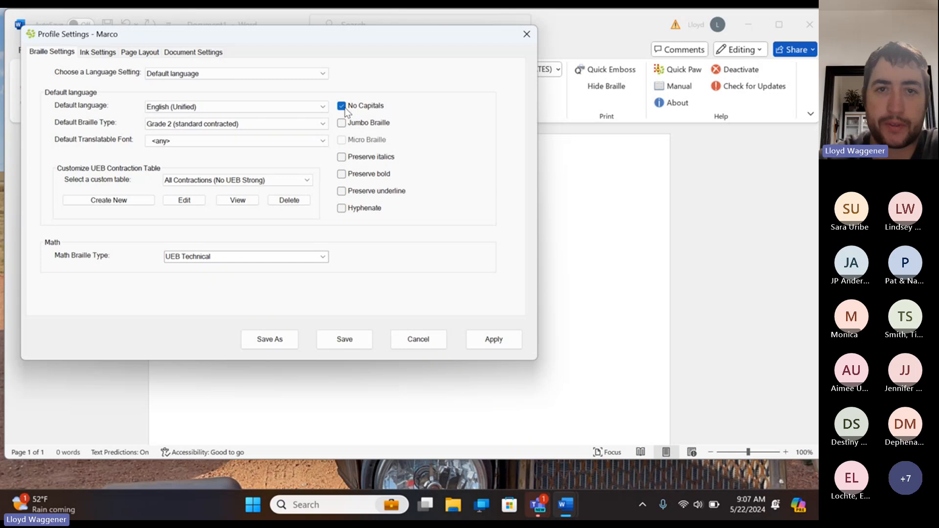
left_click(344, 111)
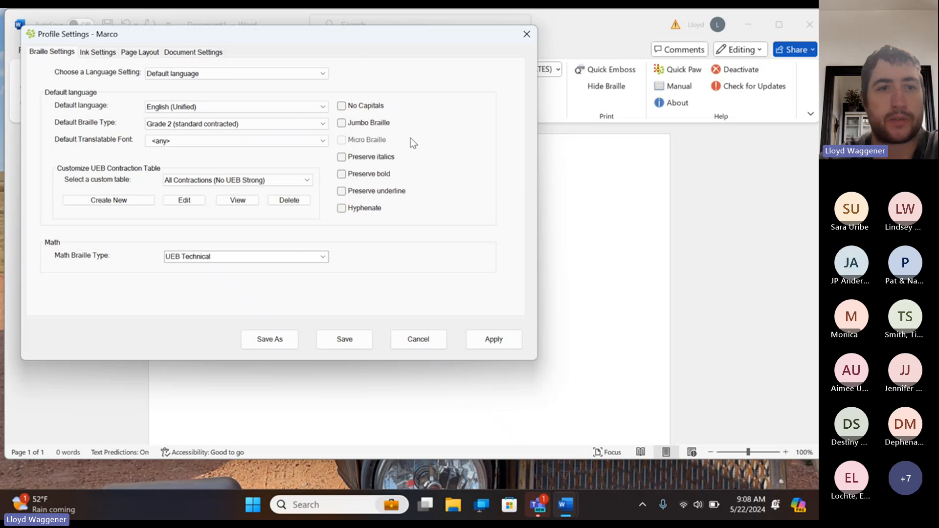
mouse_move(119, 34)
left_mouse_down()
mouse_move(100, 33)
mouse_move(121, 34)
left_mouse_up()
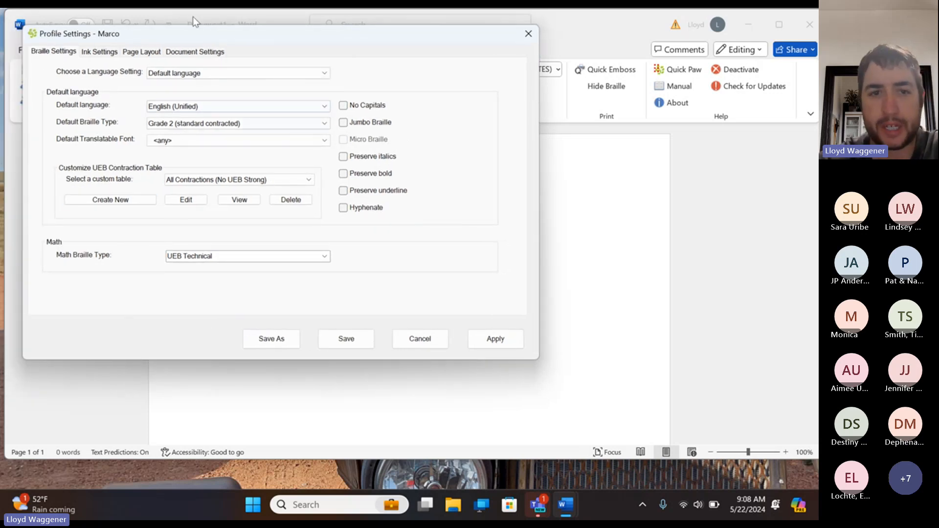
Review the math braille type choices, keep UEB Technical and save the profile settings.
left_click(224, 255)
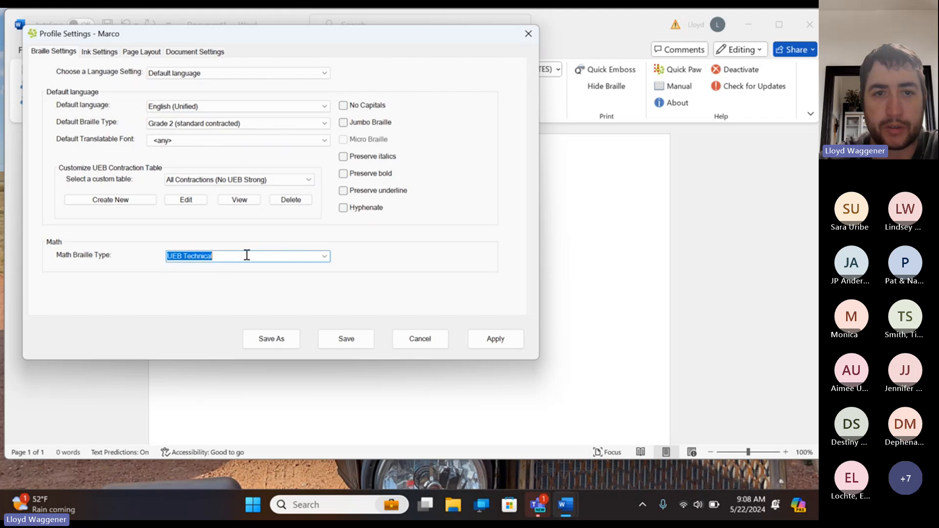
left_click(324, 257)
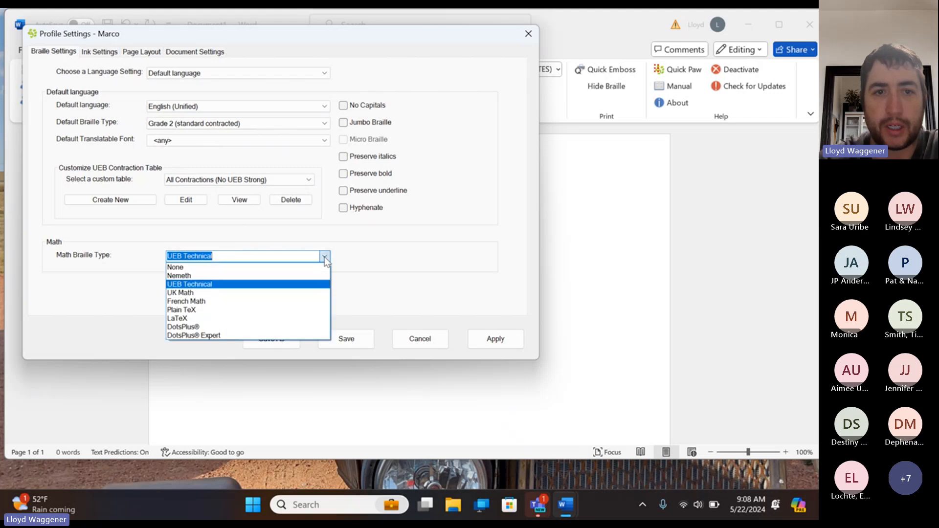
left_click(291, 277)
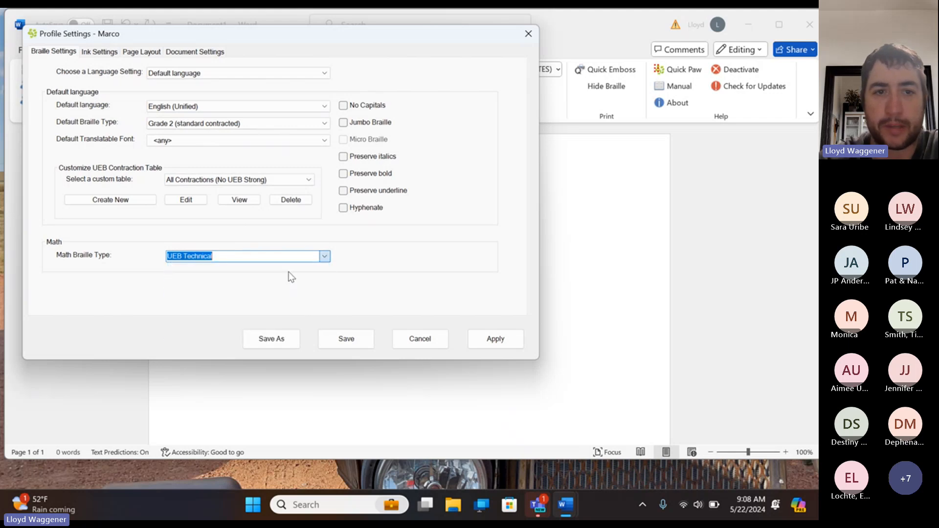
left_click(347, 338)
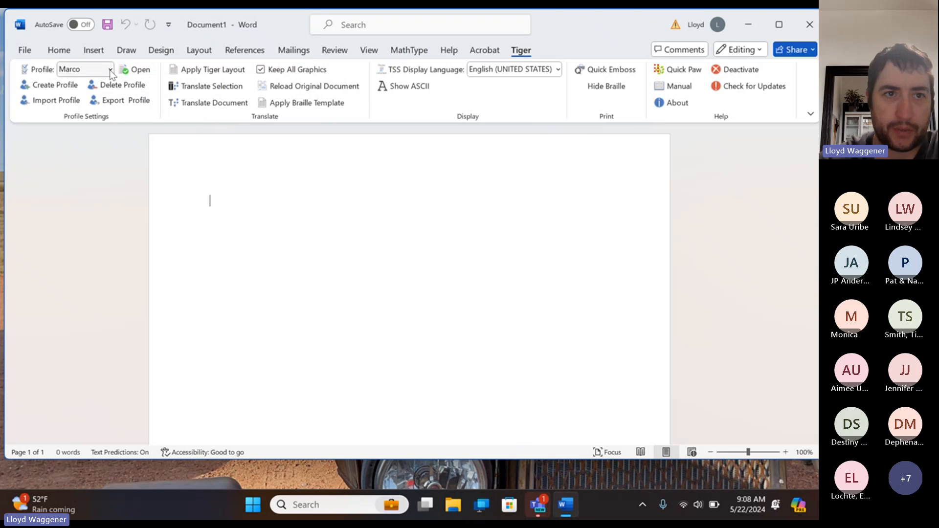
Switch to the other saved translation profile and open its settings.
left_click(111, 73)
left_click(84, 114)
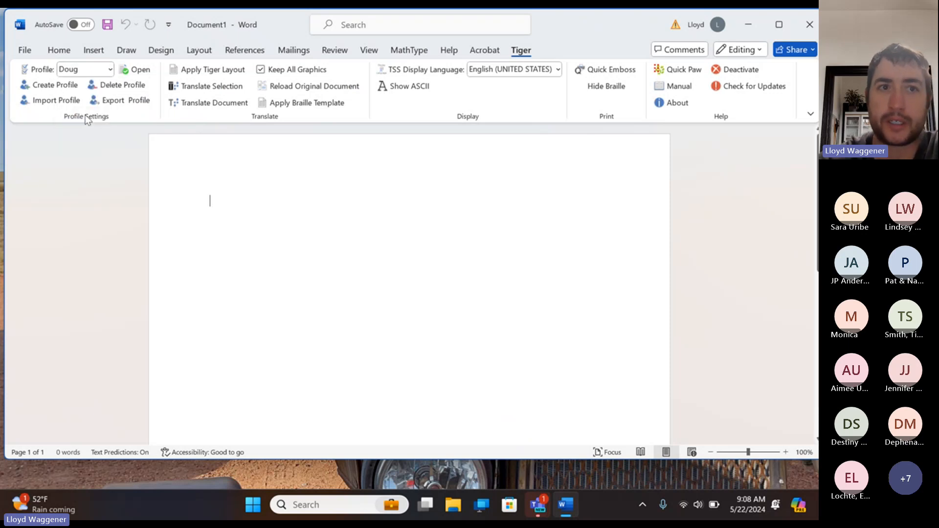
left_click(131, 74)
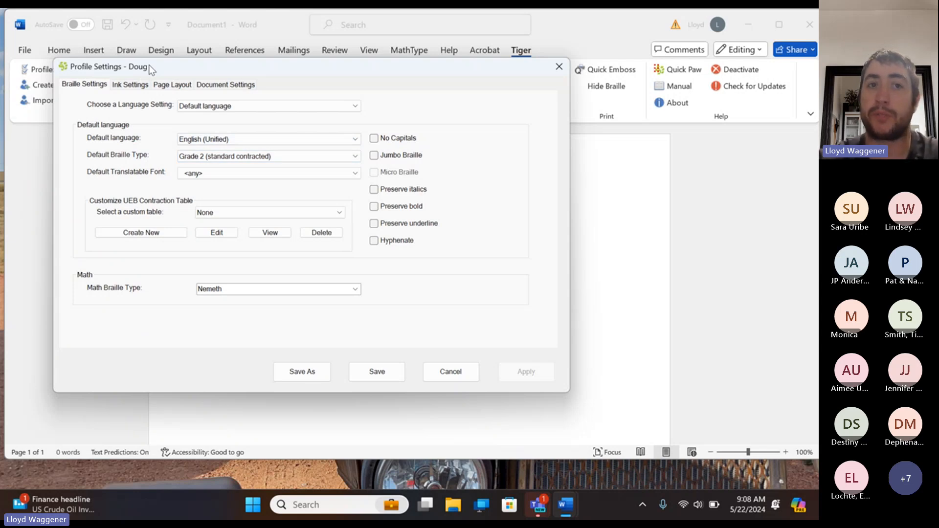
Review the profile's ink settings, ink font choices, page layout and document settings, and save the profile to close it.
left_click(130, 85)
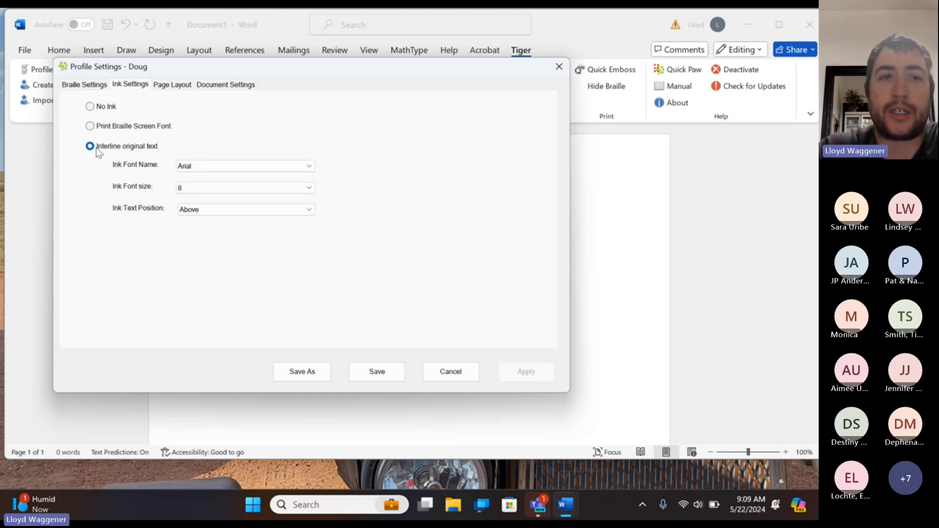
left_click(241, 167)
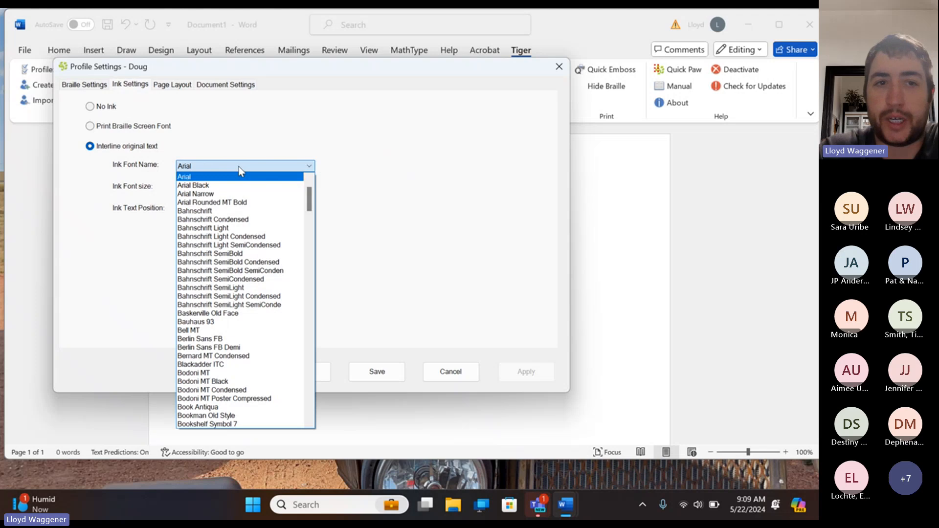
left_click(239, 167)
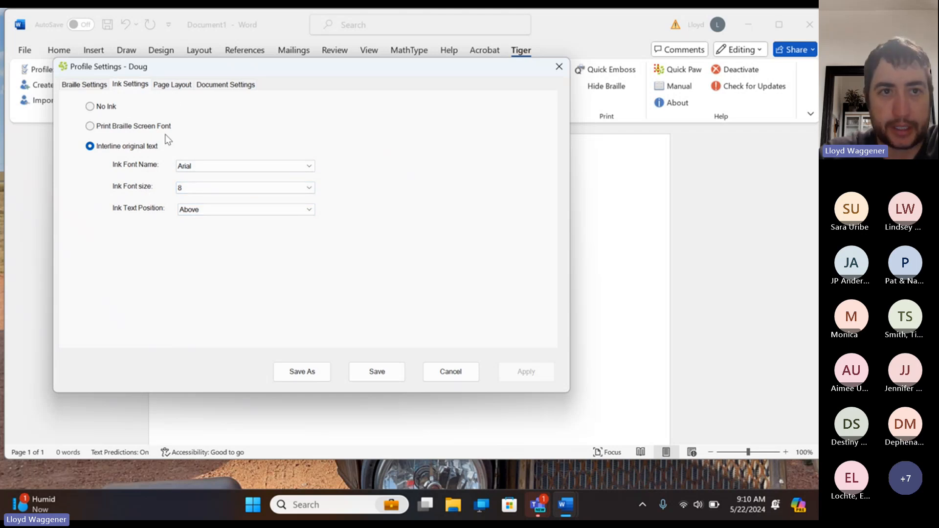
left_click(169, 86)
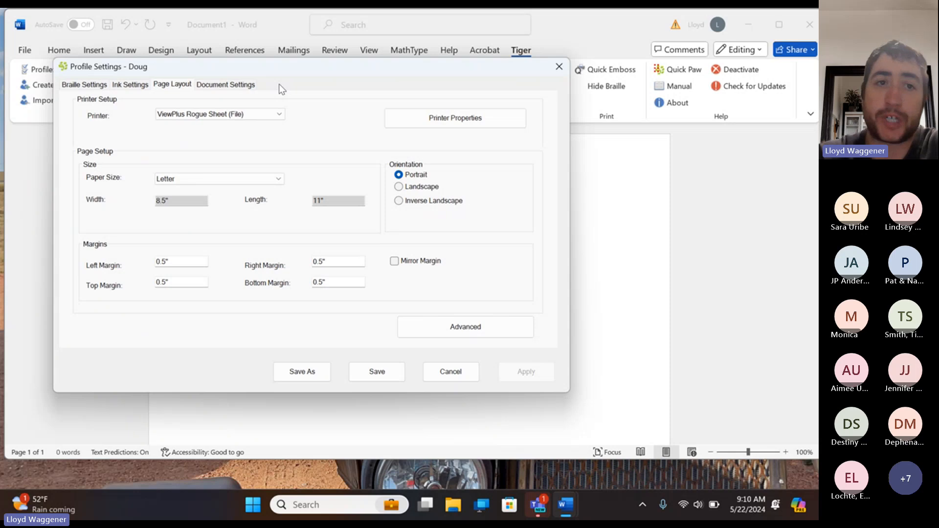
left_click(219, 87)
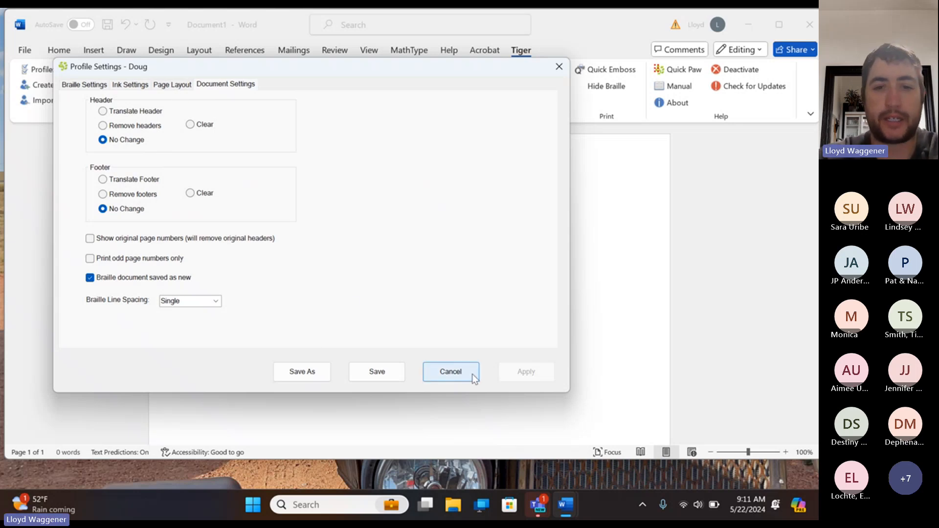
left_click(377, 372)
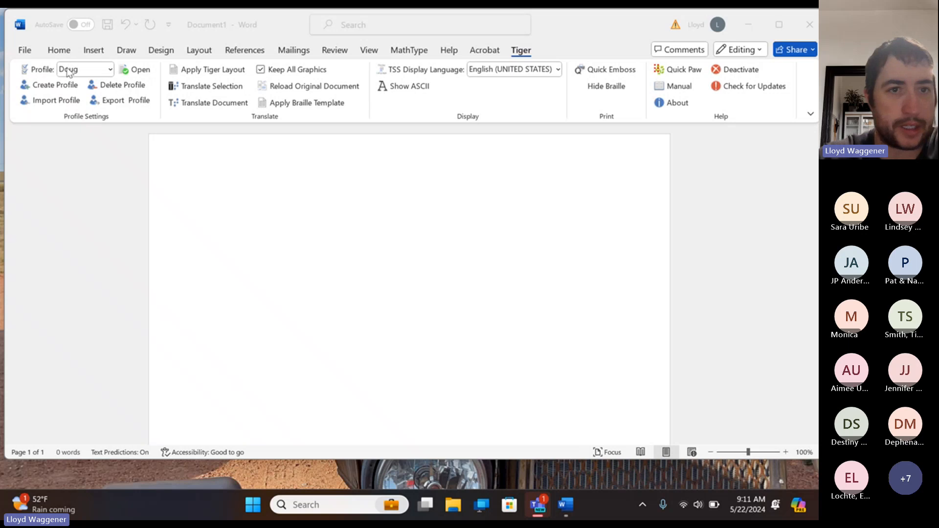
Write the sentence "The quick brown fox jumped over the fence." in the blank document.
left_click(214, 184)
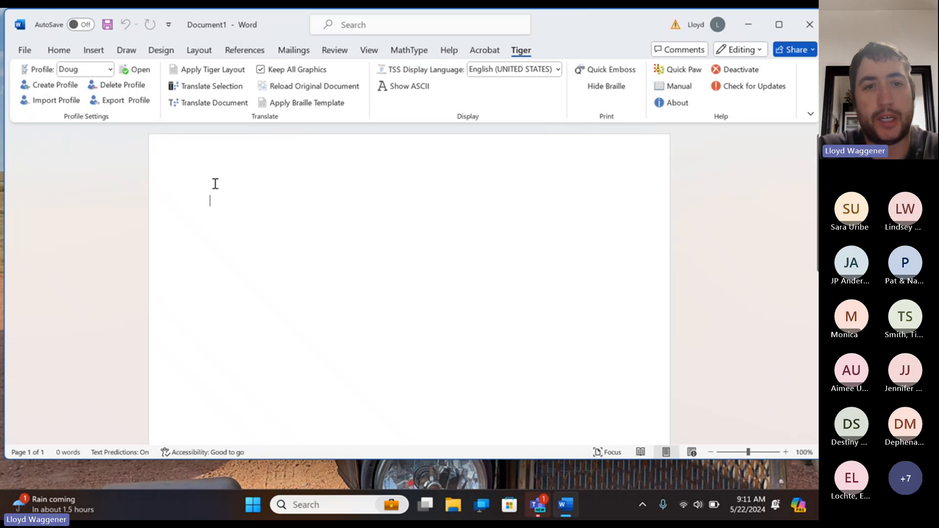
type("The q")
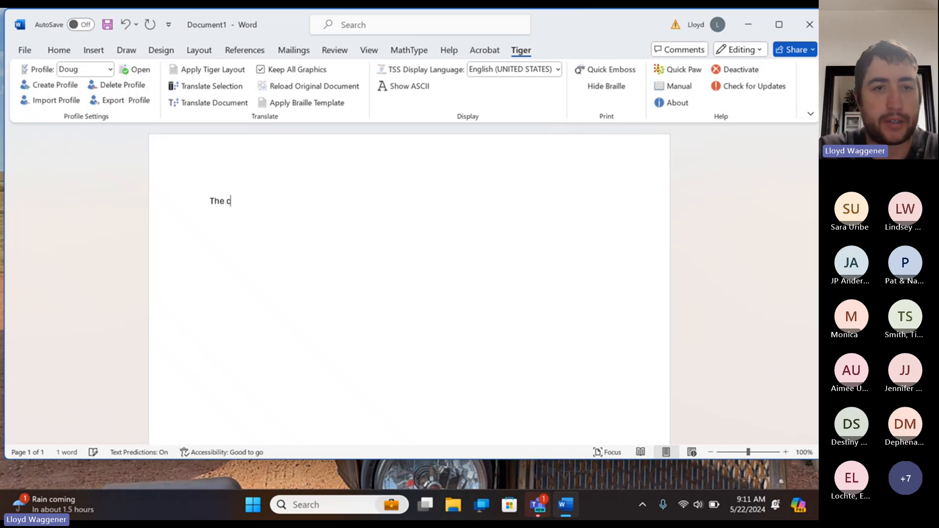
type("uick brown fox")
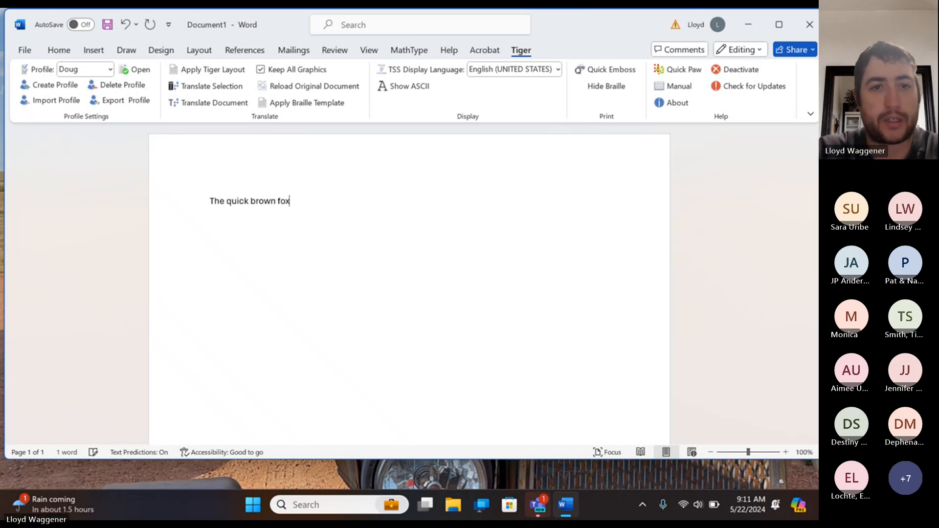
type(" jumped over the")
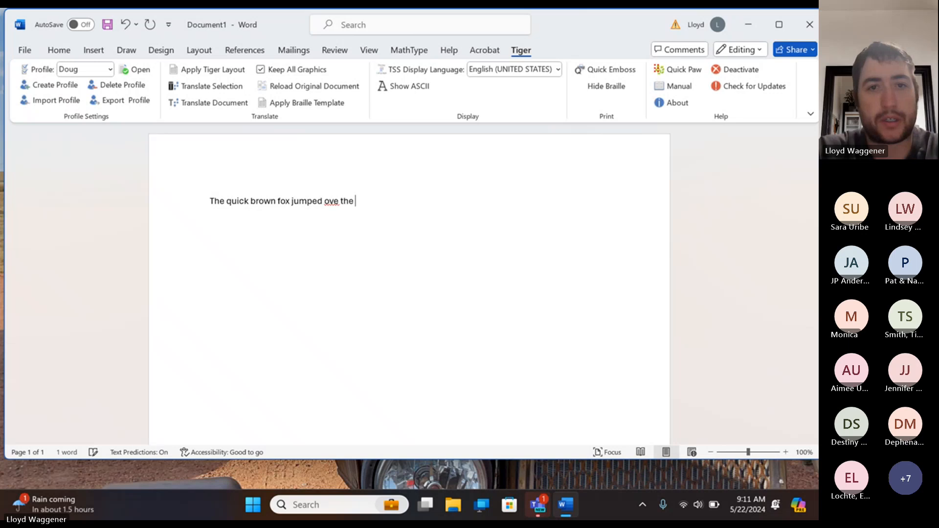
type(" fence.")
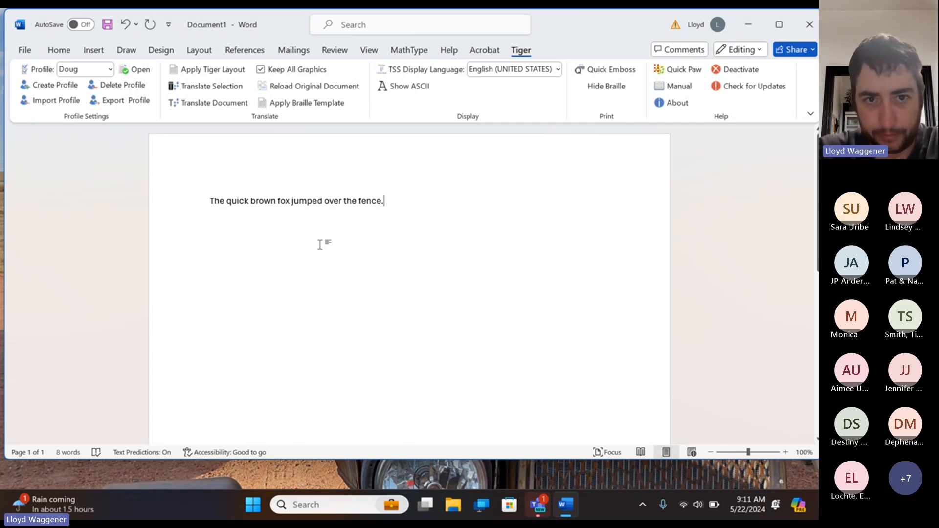
left_click_drag(409, 202, 462, 236)
left_click(463, 236)
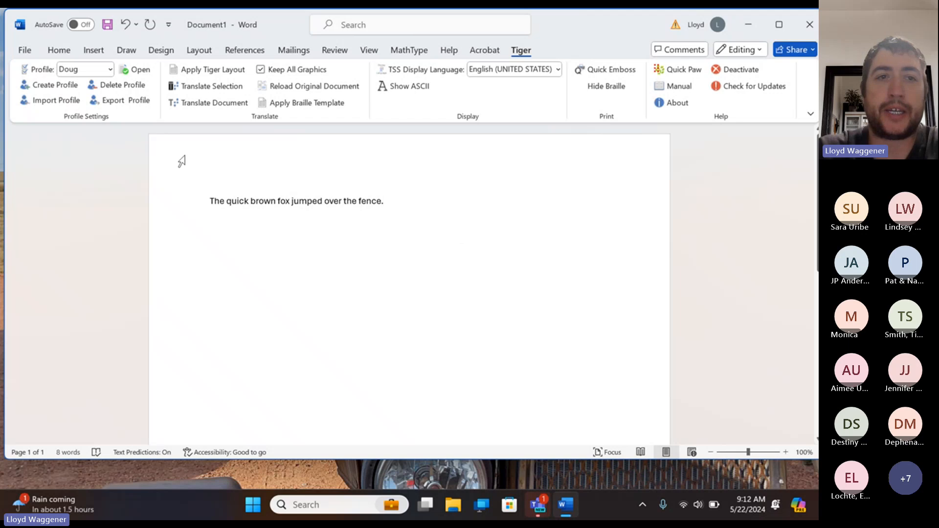
Try to translate the document to braille, saving it as "The quick brown fox jumped over the fence.docx" on OneDrive and replacing the existing file.
left_click(199, 104)
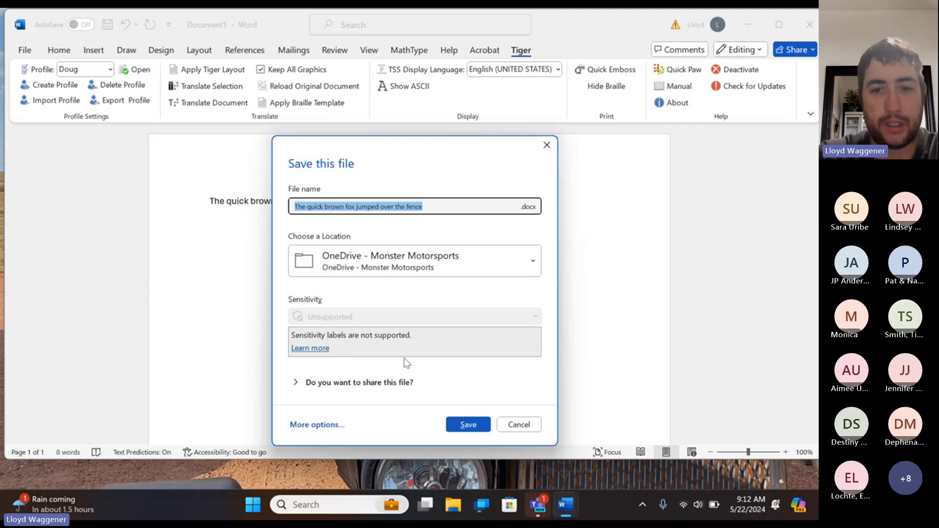
left_click(468, 425)
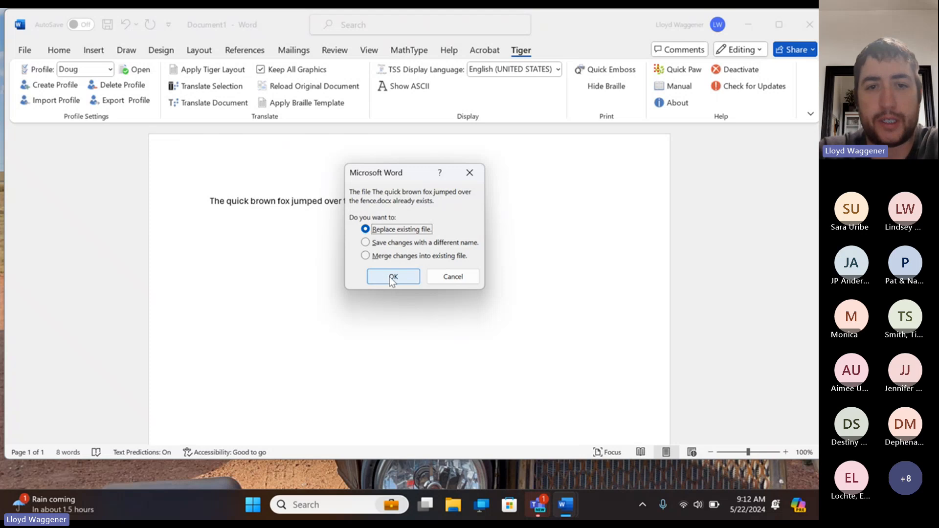
left_click(392, 278)
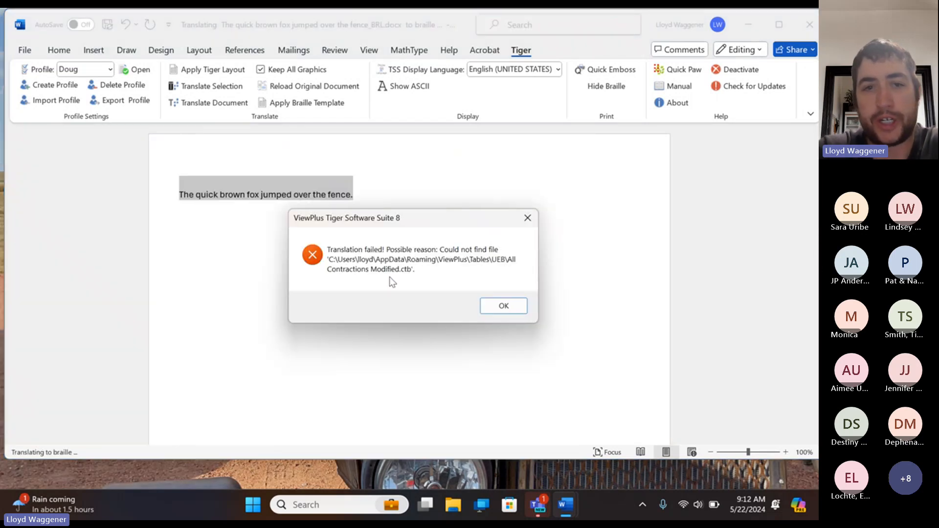
left_click(499, 306)
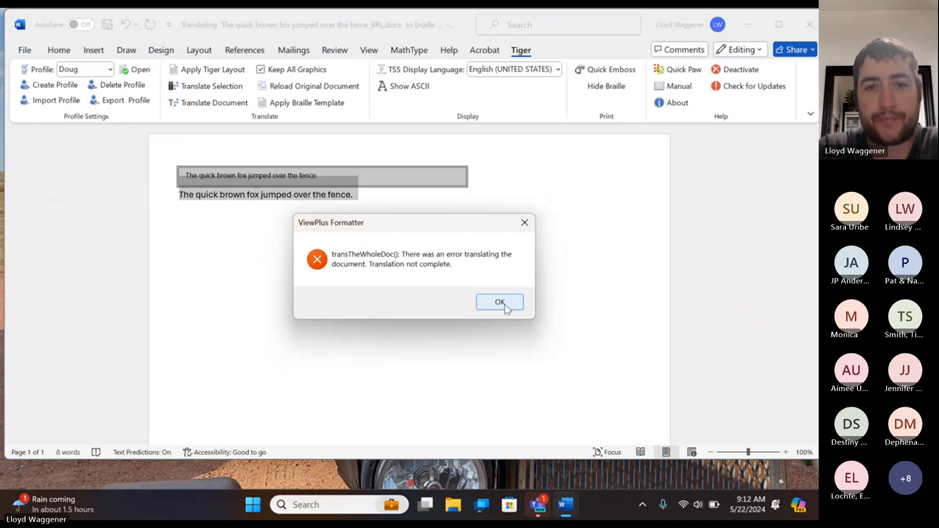
left_click(499, 301)
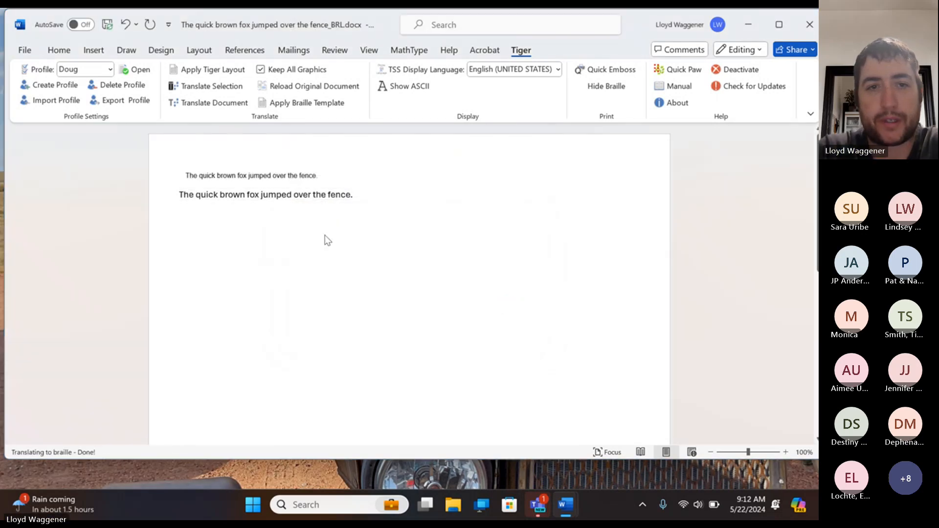
left_click(424, 291)
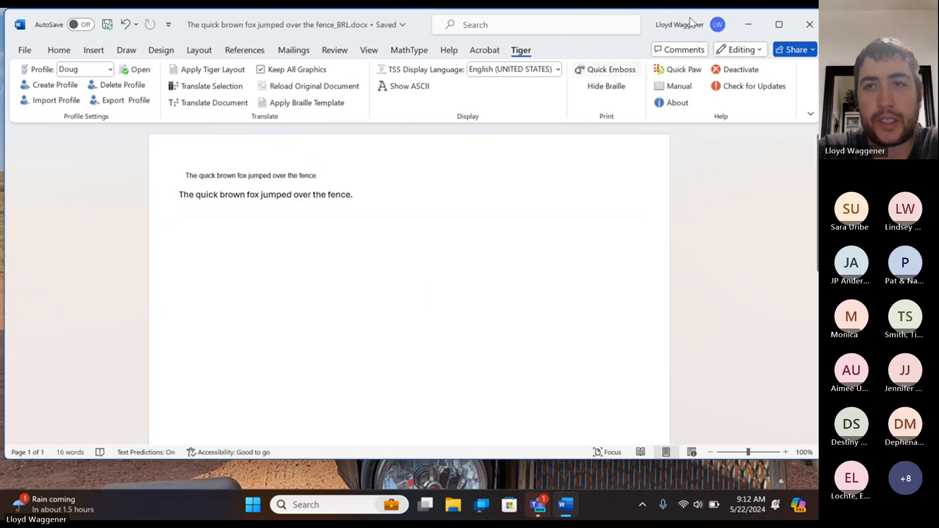
Close the braille copy of the sample document, reopen Word and start a new blank document.
left_click(807, 26)
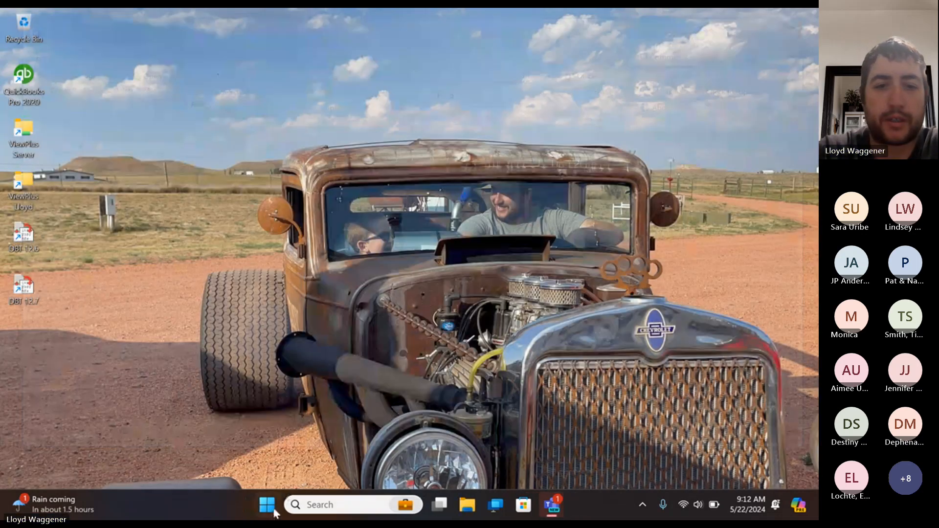
left_click(274, 510)
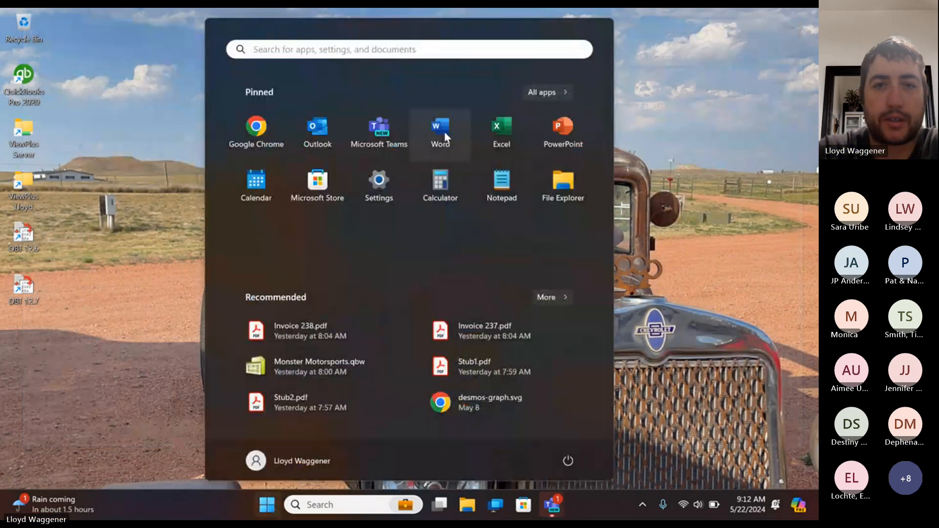
left_click(443, 132)
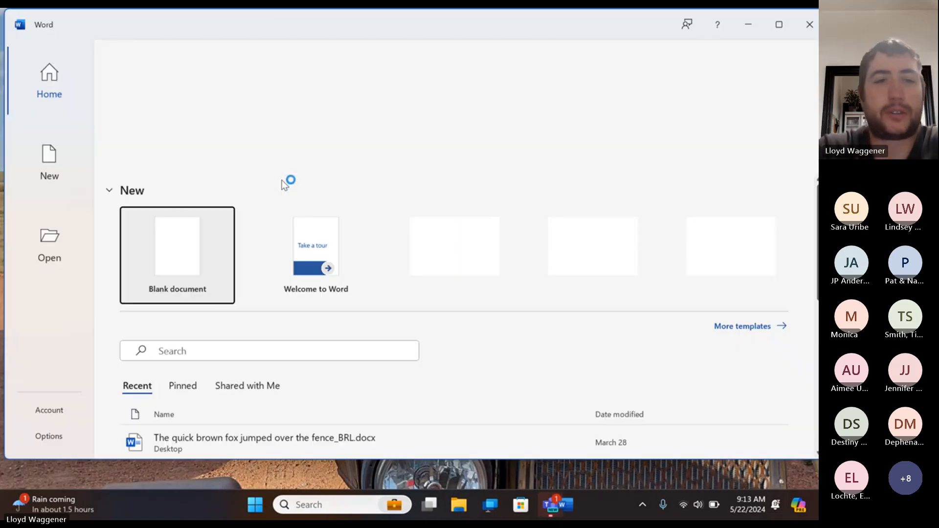
left_click(180, 257)
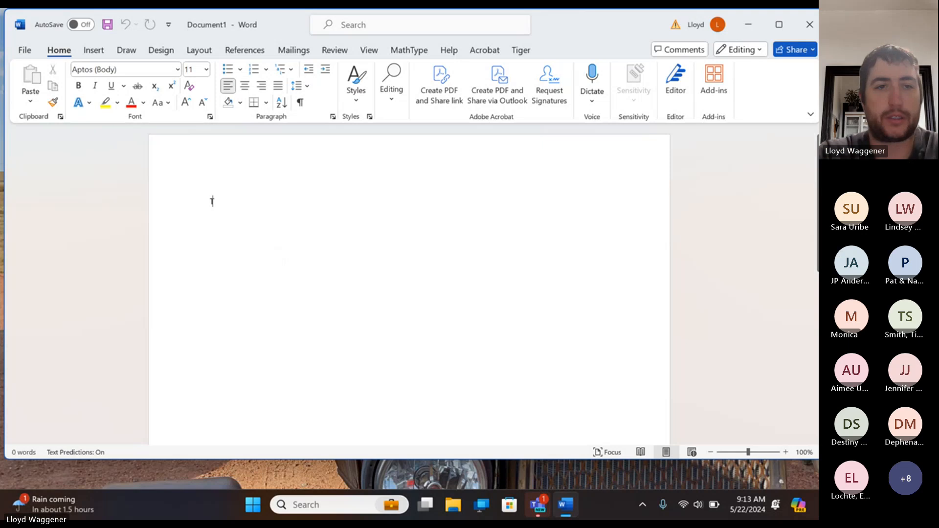
Write the sentence "The quick brown fox jumped over the fence." in the document.
type("The quick brown fo")
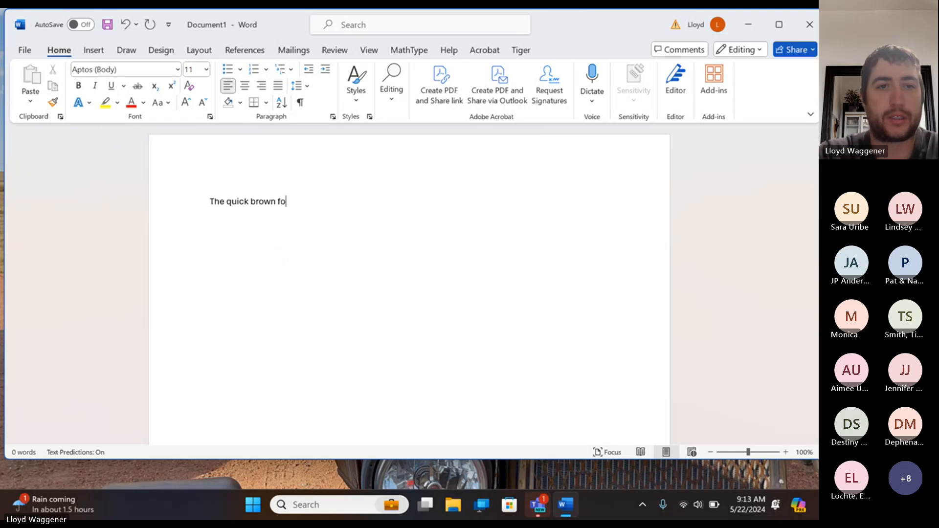
type("x jumped ove the")
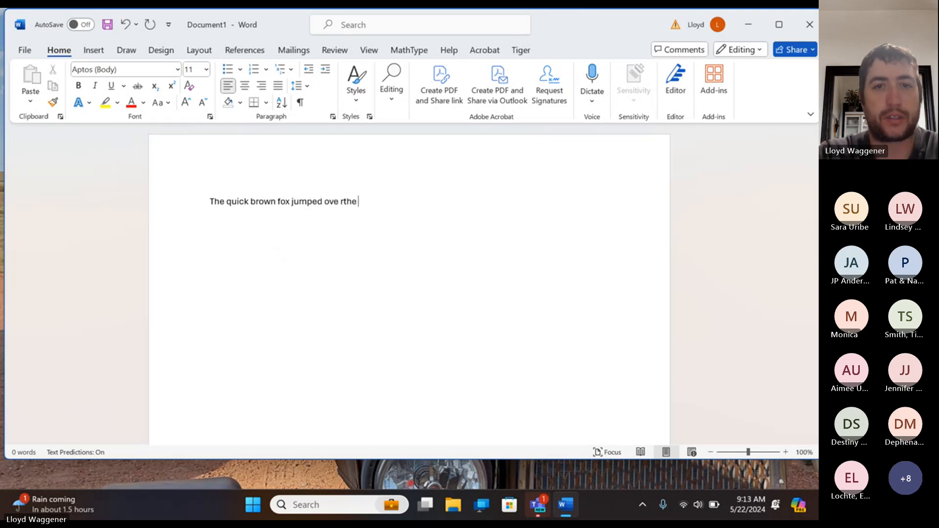
key("BackSpace")
key("BackSpace")
key("BackSpace")
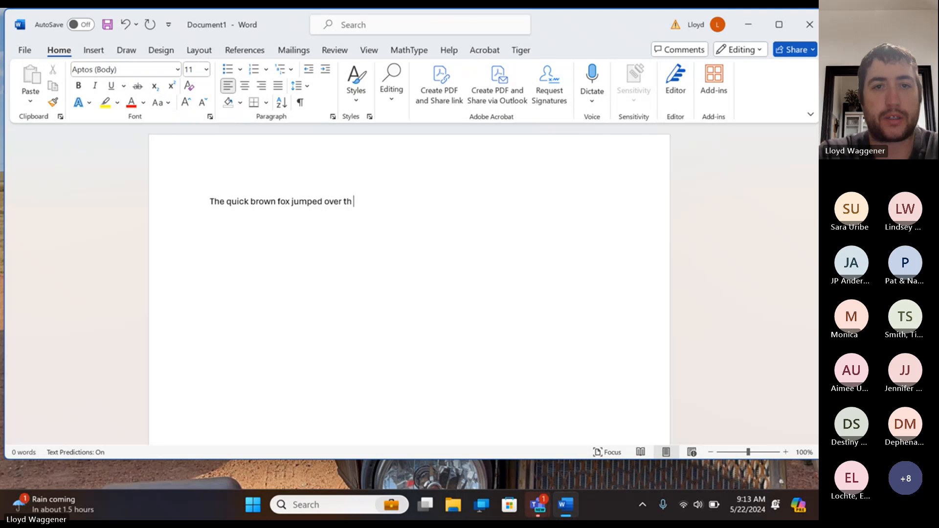
type("e.")
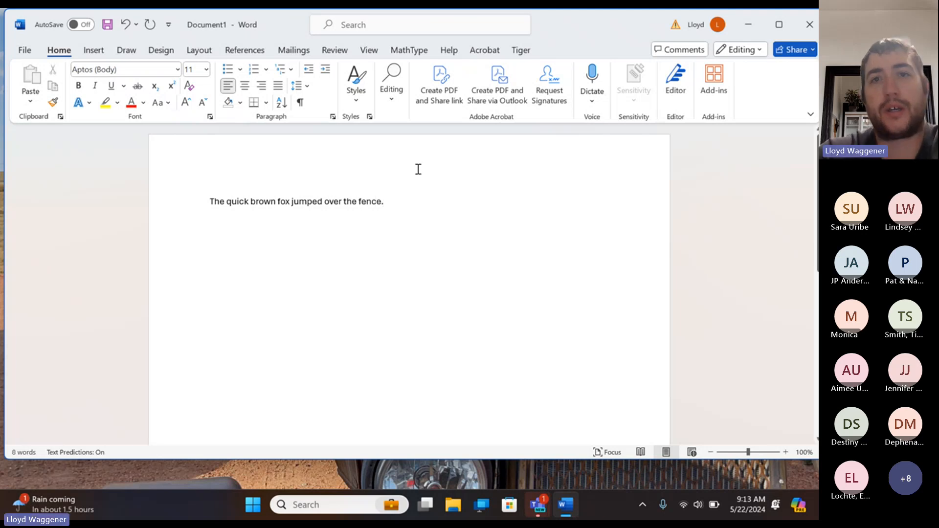
Try again to translate the document to braille, saving it as "The quick brown fox jumped over the fence.docx" on OneDrive and replacing the existing file.
left_click(520, 52)
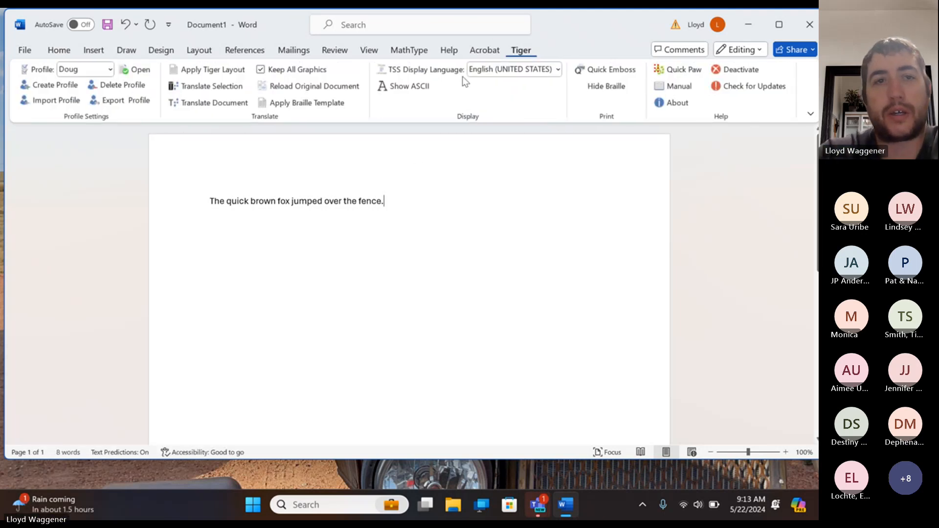
left_click(219, 103)
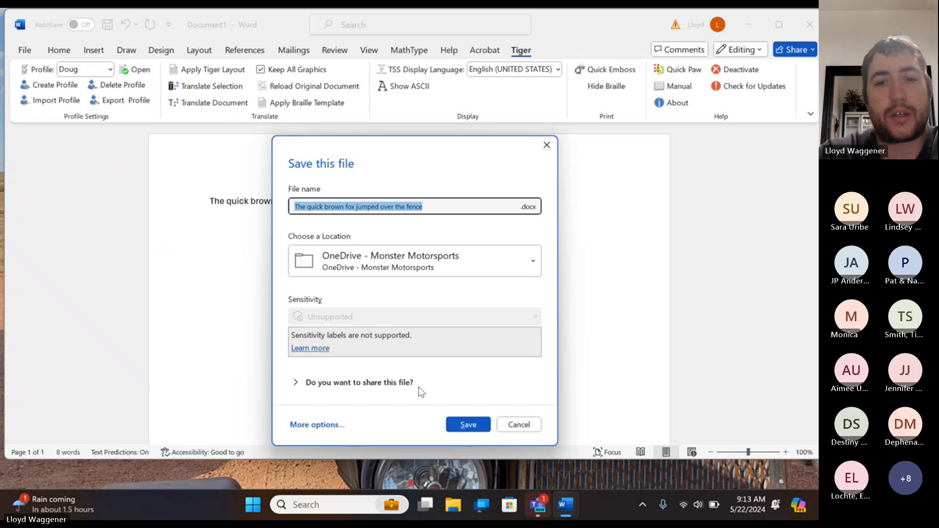
left_click(466, 425)
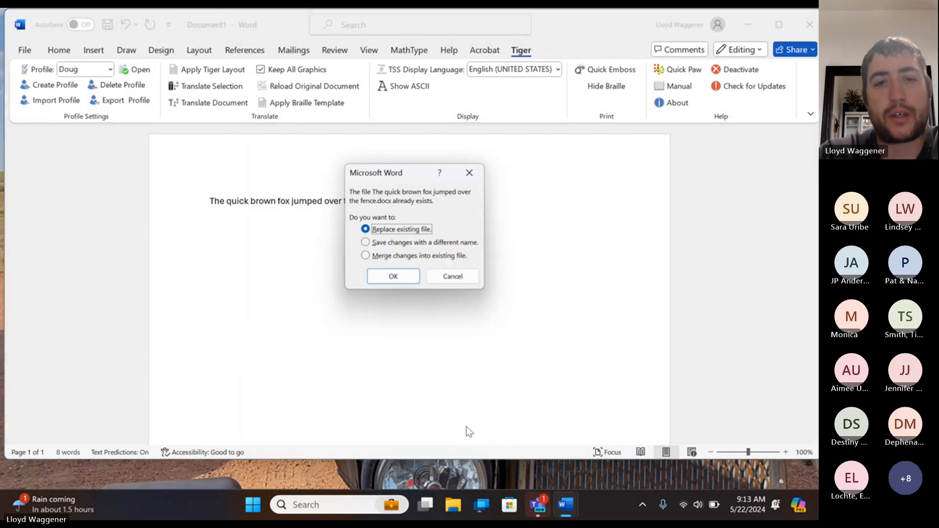
left_click(400, 277)
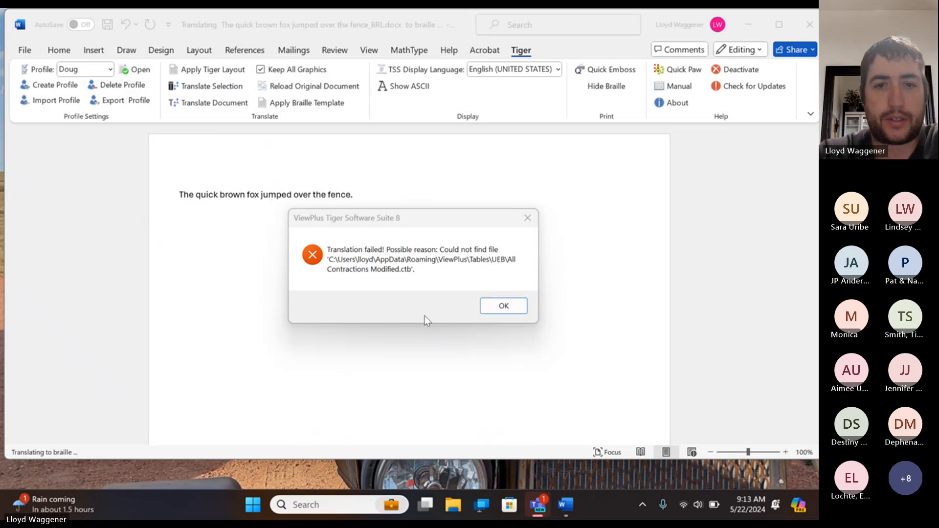
left_click(509, 307)
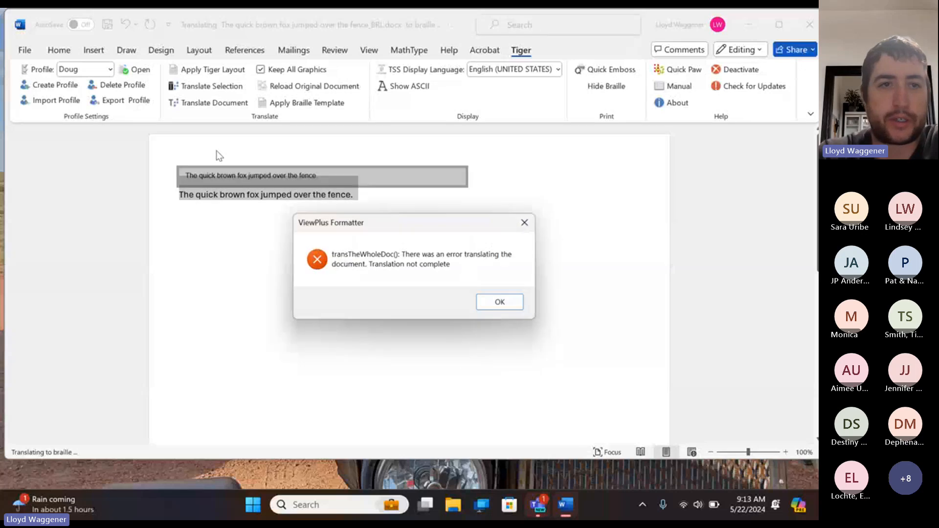
left_click(508, 303)
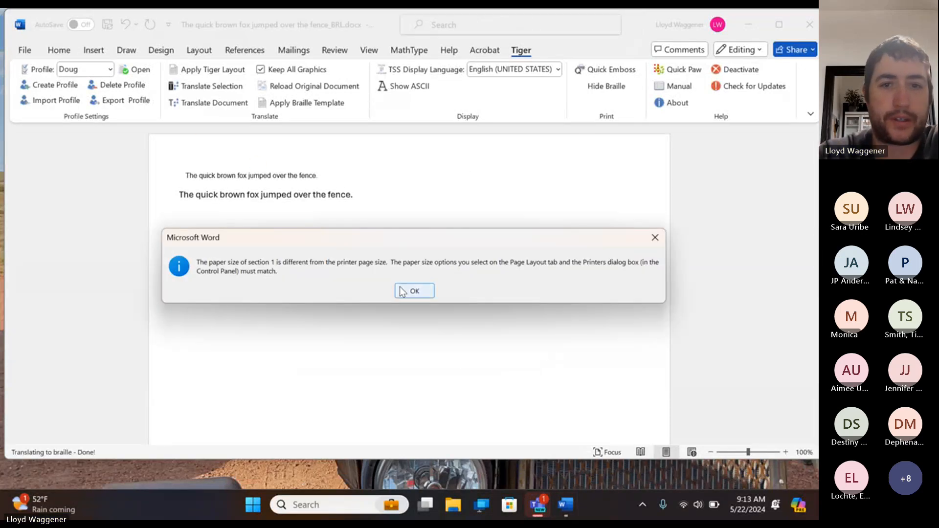
left_click(414, 291)
Switch the active translation profile to the saved one named after the account holder's first name.
left_click(119, 100)
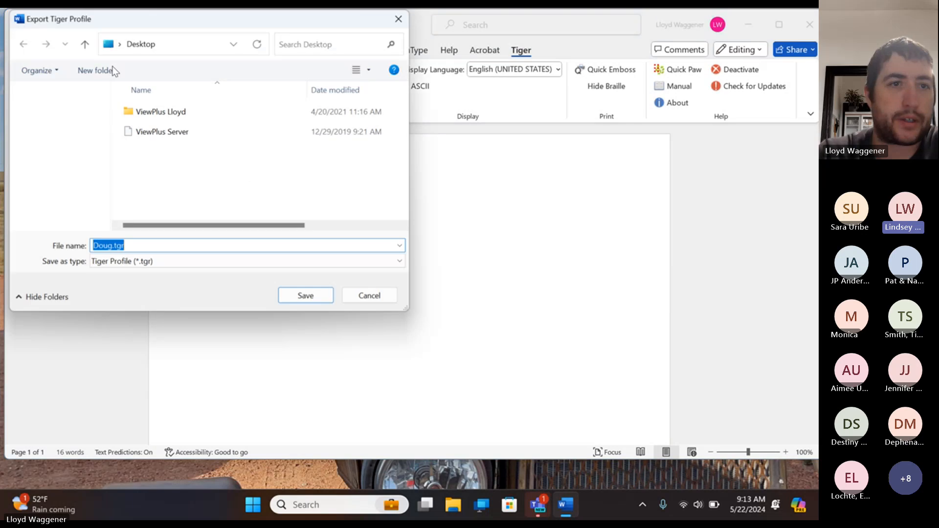
left_click(362, 294)
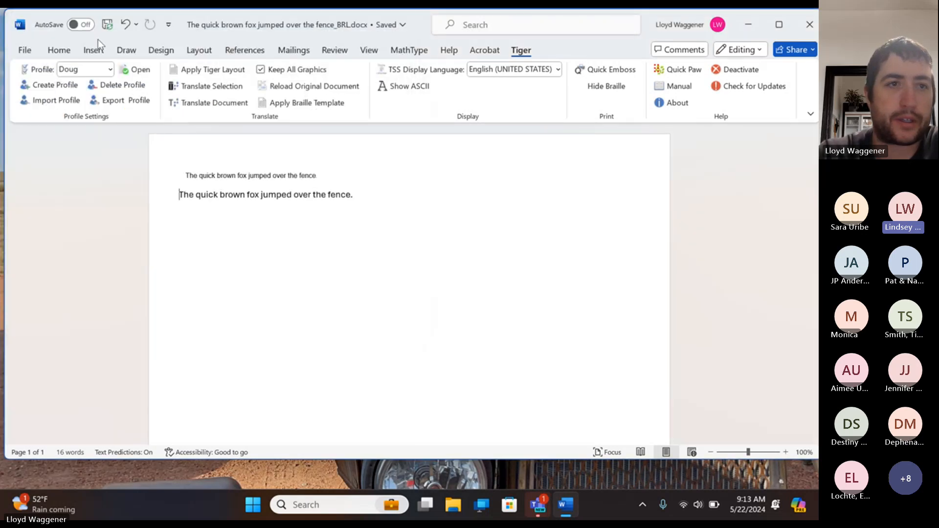
left_click(110, 69)
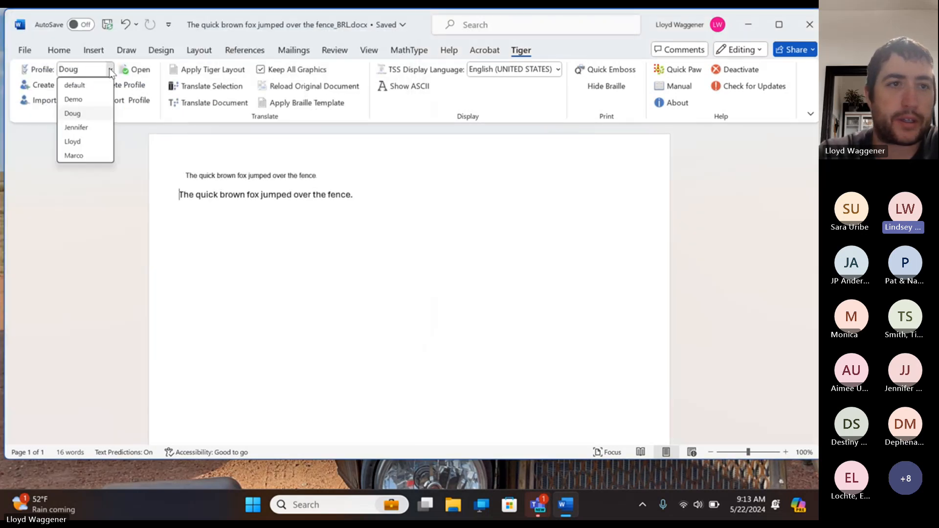
left_click(73, 141)
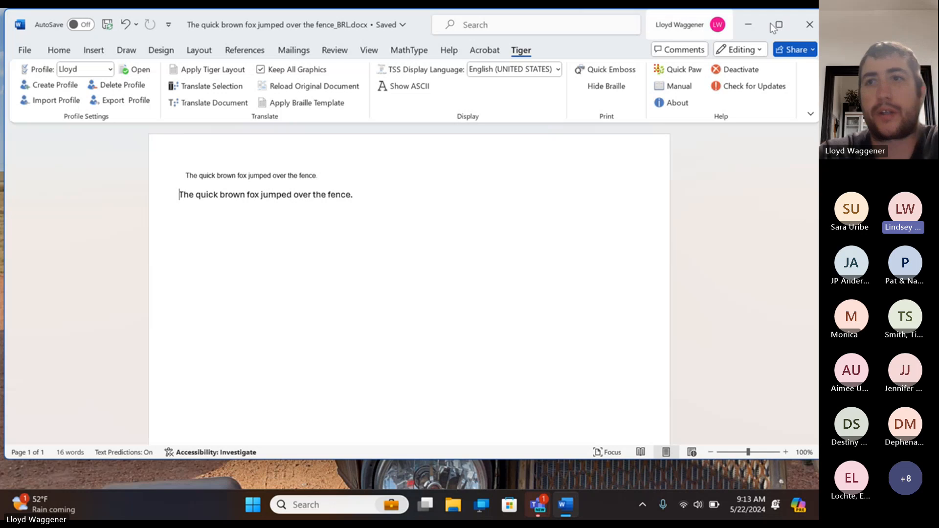
Close the braille document, relaunch Word and create another blank document.
left_click(809, 26)
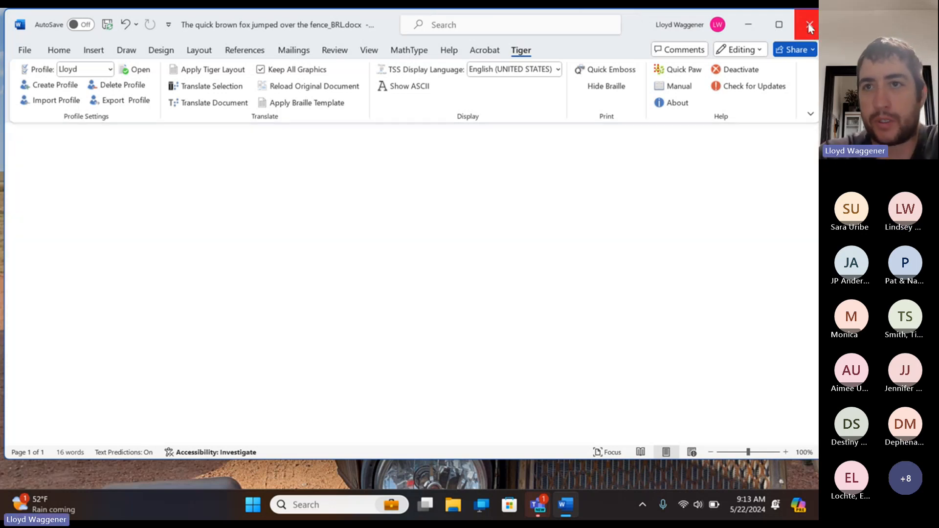
key("alt+F4")
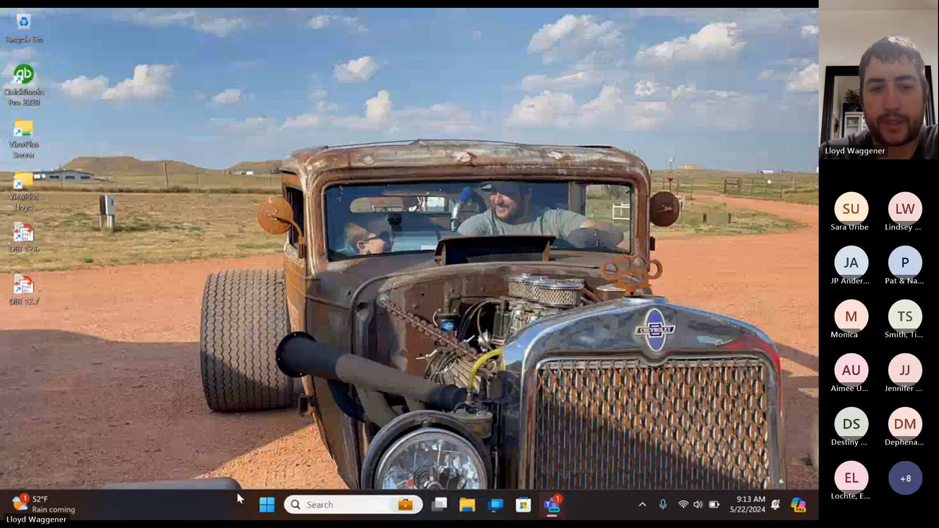
left_click(267, 504)
left_click(435, 128)
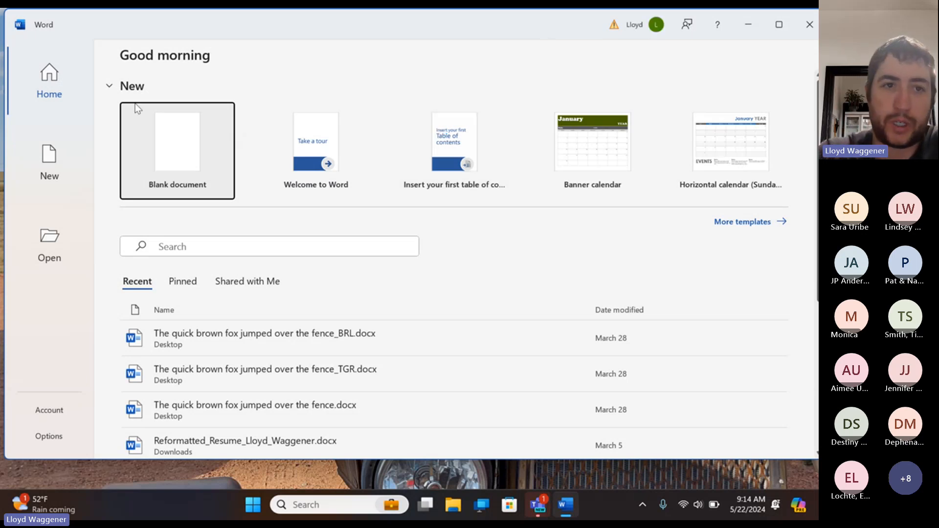
left_click(157, 136)
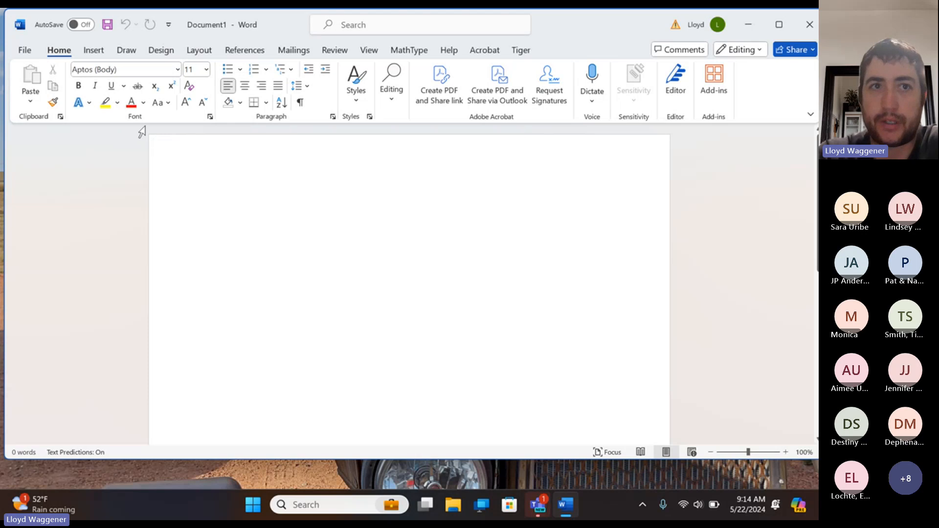
Write "Bart Simpson" as the sample text of the blank document.
left_click(521, 51)
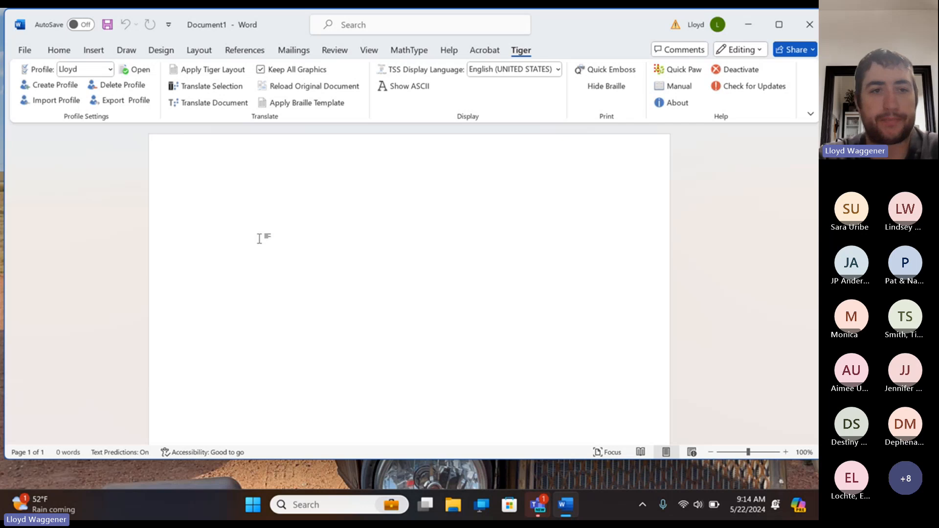
type("The")
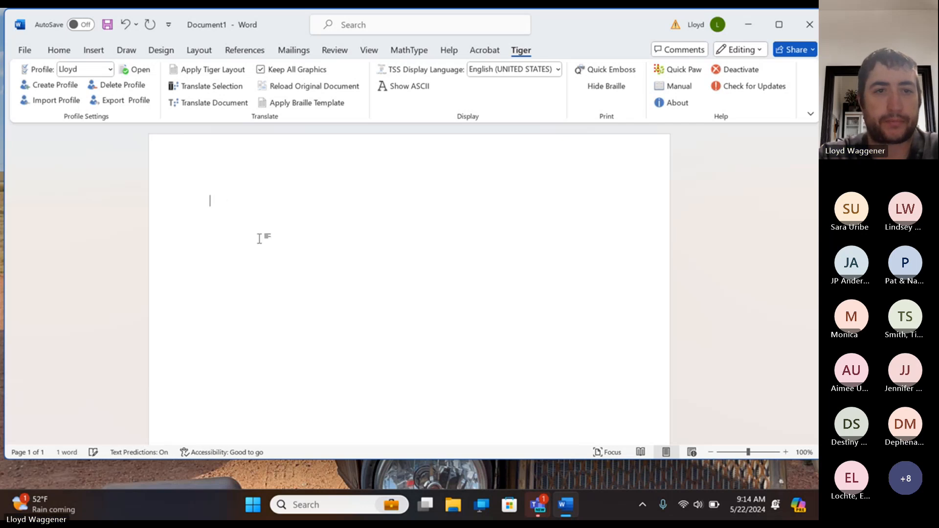
type("Bart Simpson")
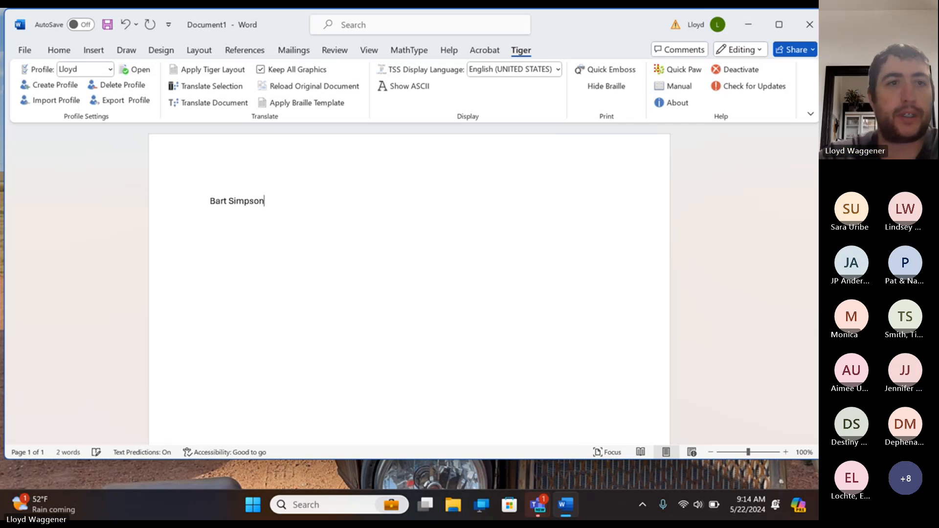
Translate the document to braille, saving it as "Bart Simpson.docx" on OneDrive, and reload the original document.
left_click(210, 102)
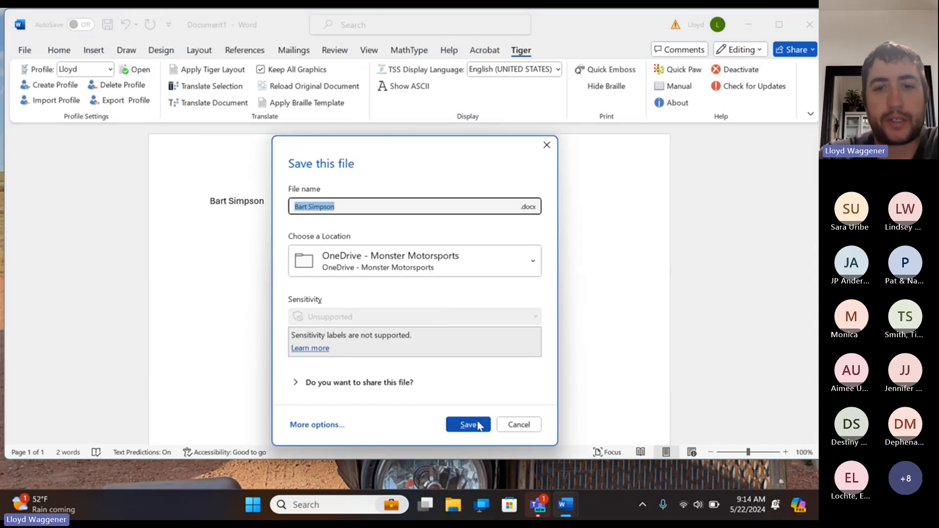
left_click(468, 424)
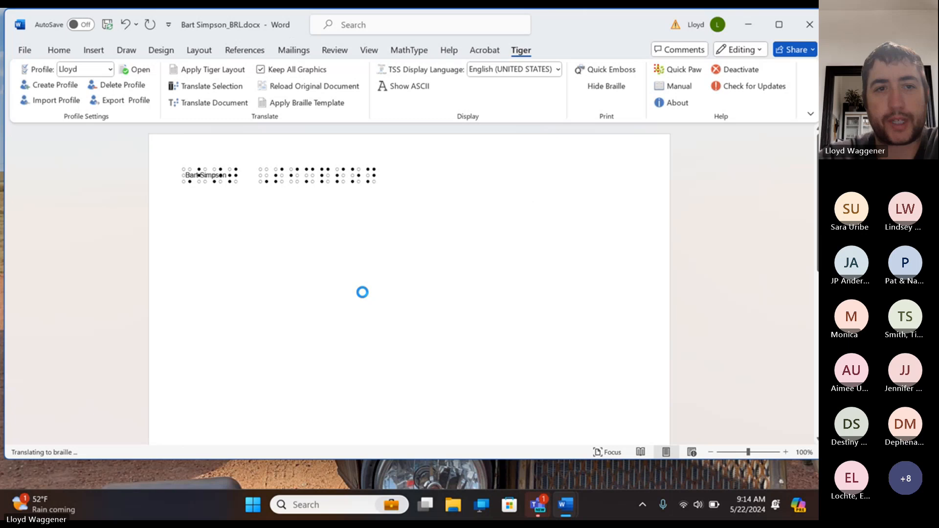
left_click(414, 291)
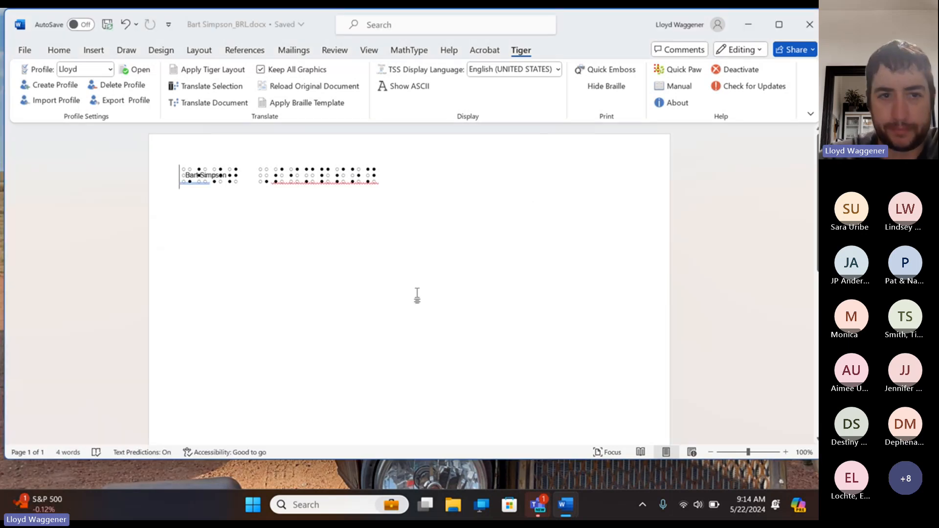
left_click(177, 183)
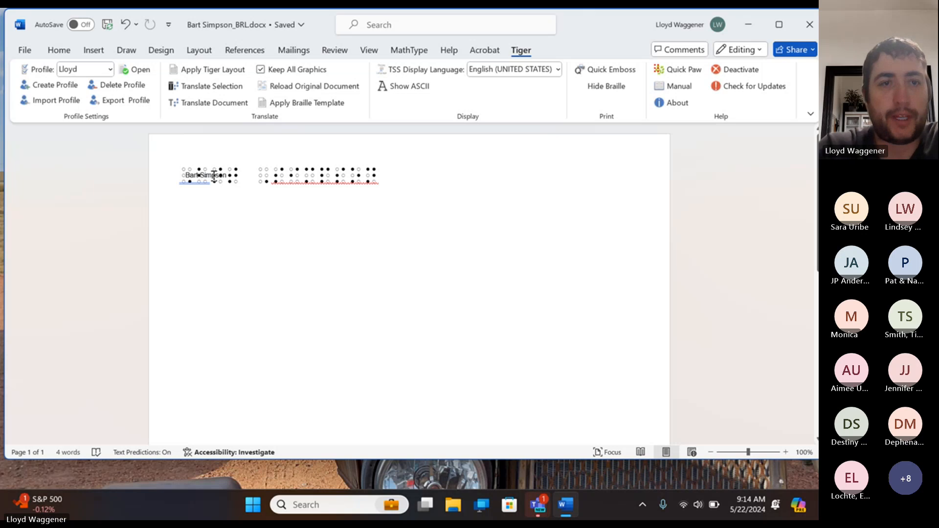
left_click(301, 89)
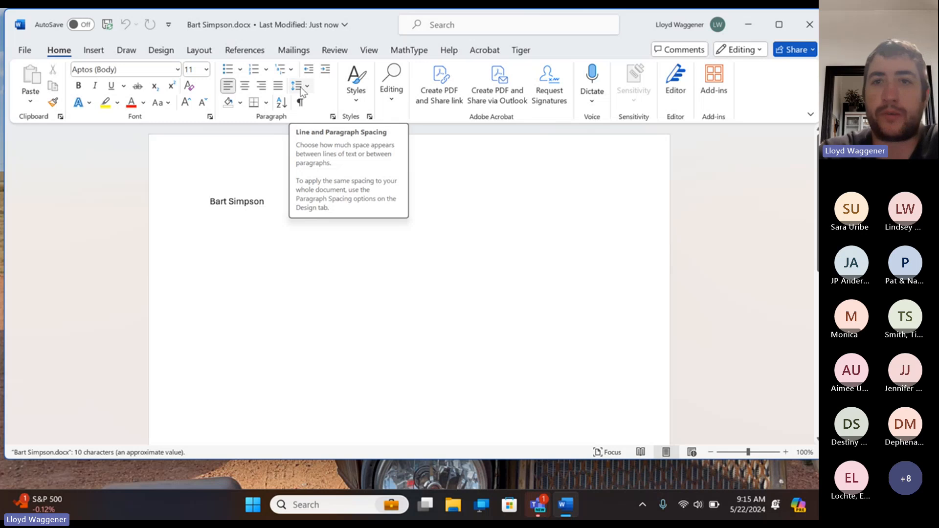
Change the active profile's default braille type to Grade 1 (uncontracted), then apply and save the profile.
left_click(520, 50)
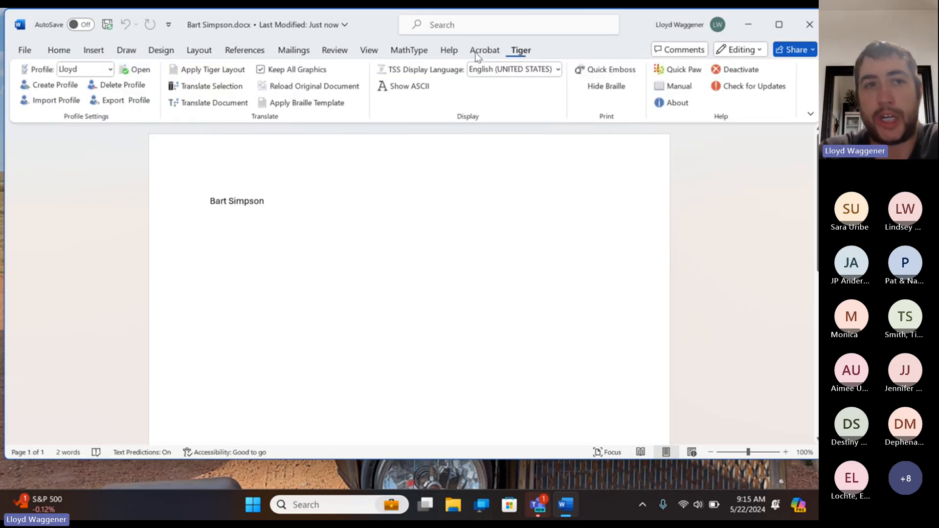
left_click(111, 70)
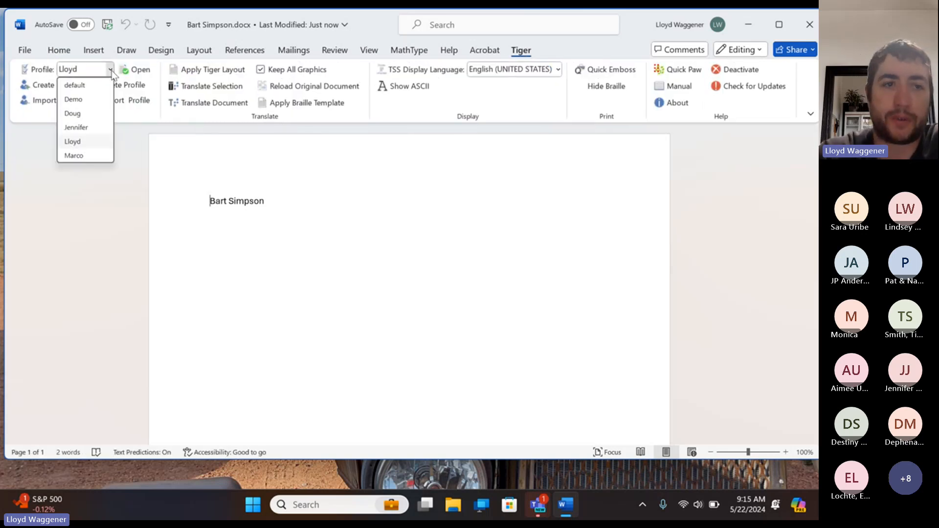
left_click(141, 72)
left_click(141, 72)
left_click(141, 71)
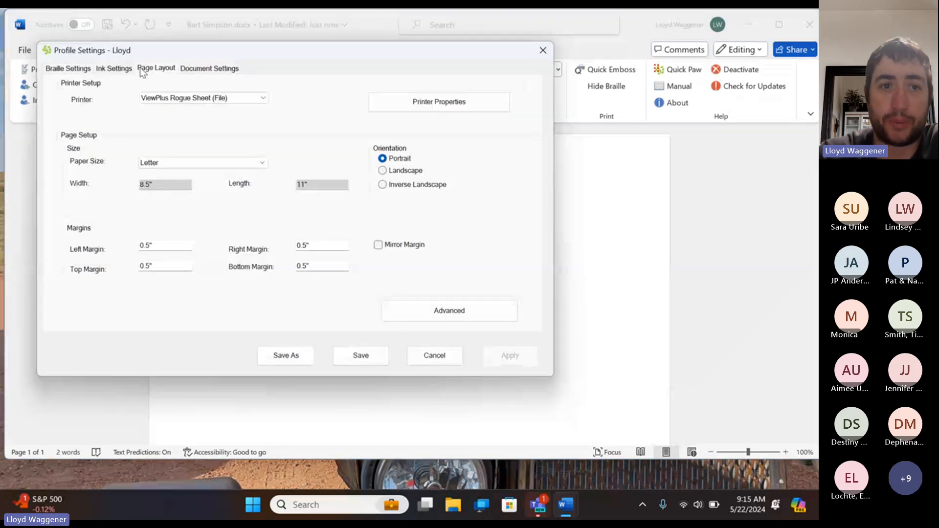
left_click(66, 69)
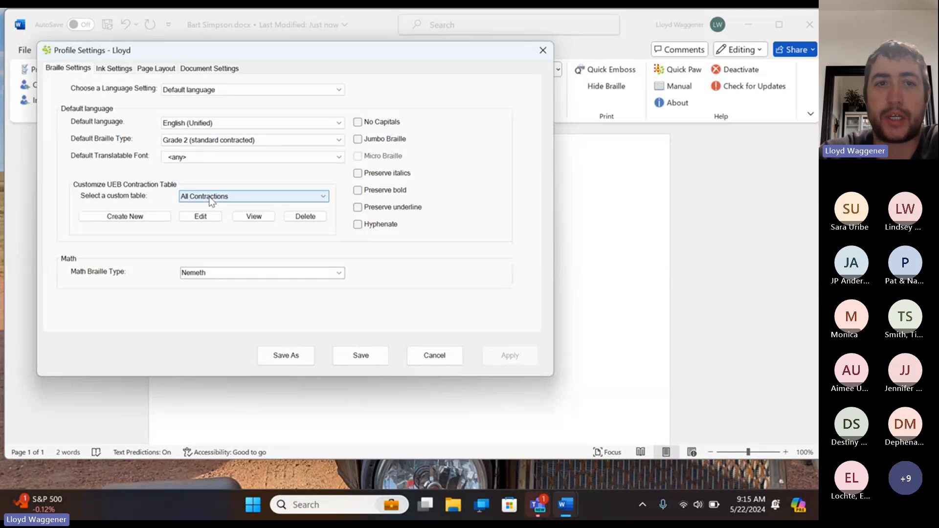
left_click(237, 141)
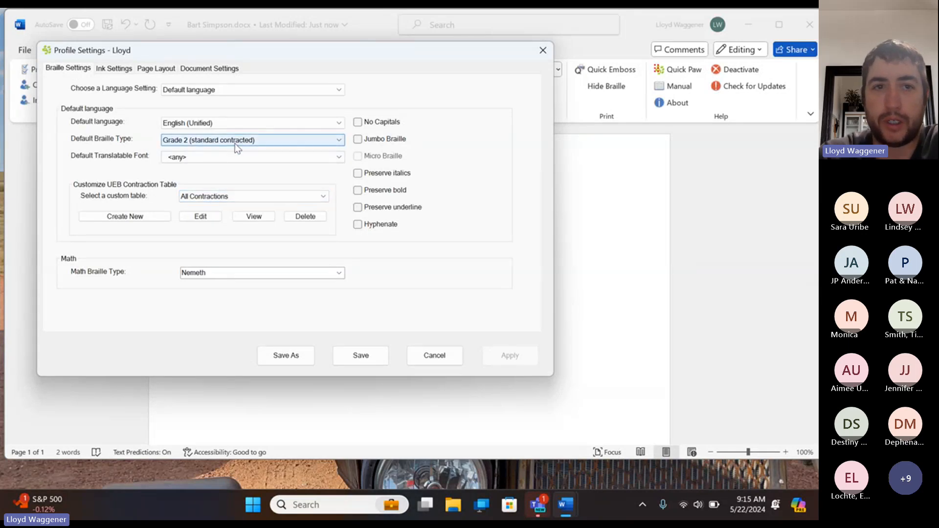
left_click(230, 151)
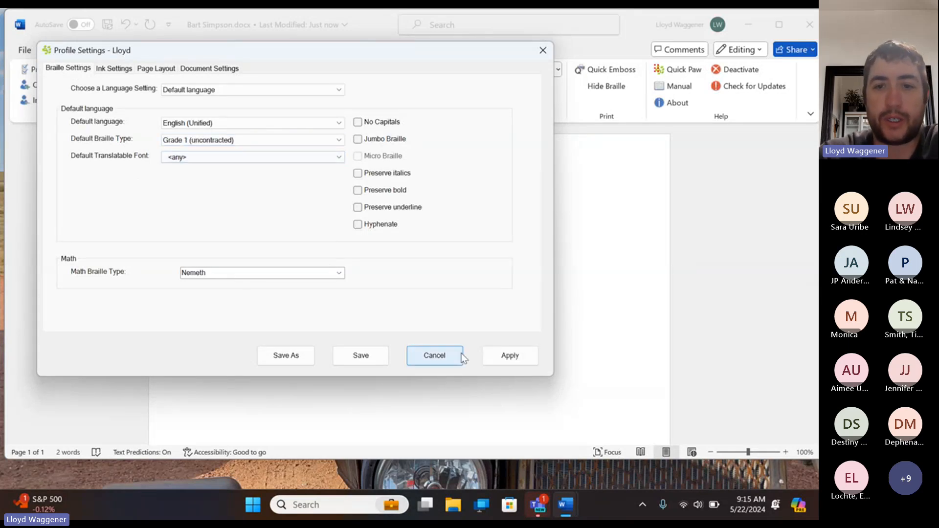
left_click(510, 355)
left_click(340, 356)
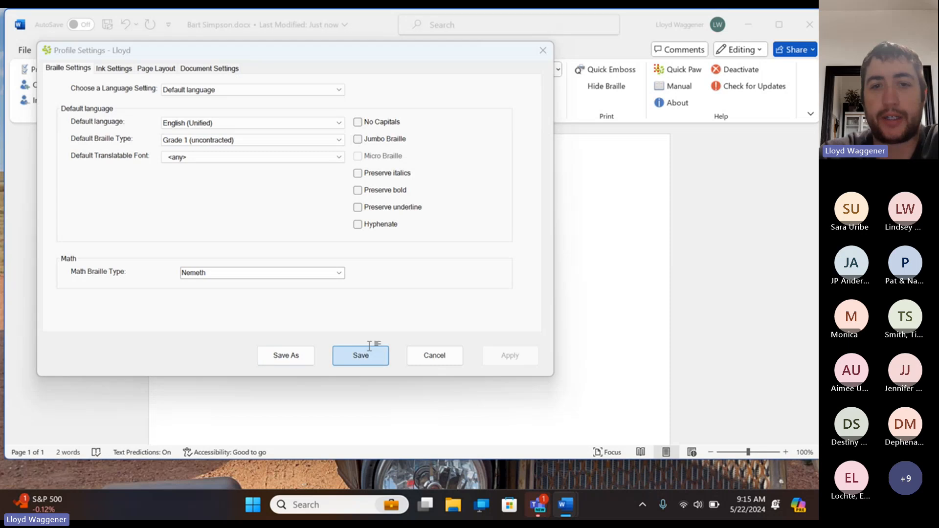
Translate the Bart Simpson document to braille, dismiss the paper size message and reload the original document.
left_click(193, 103)
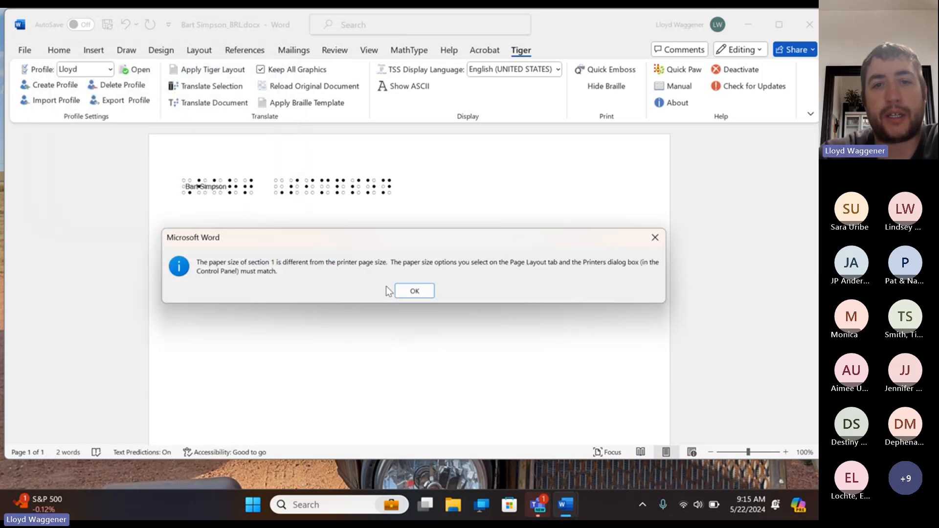
left_click(415, 291)
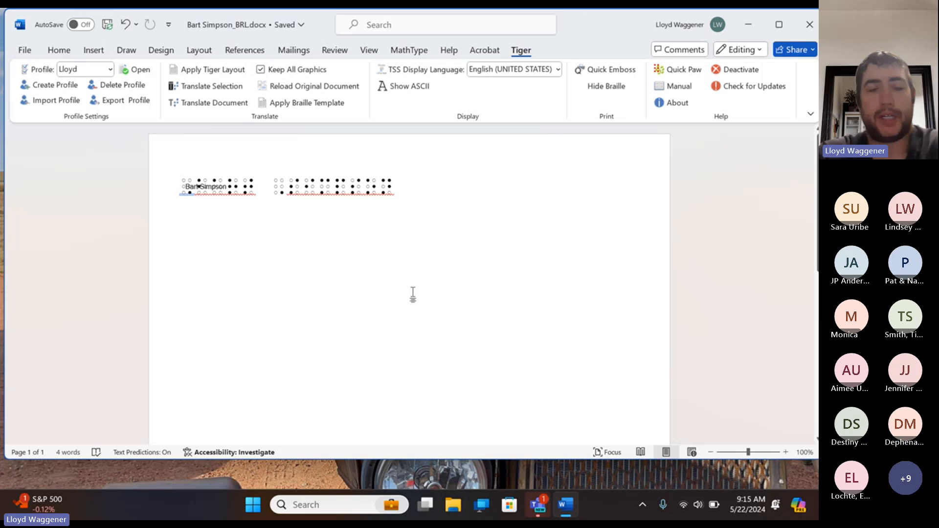
left_click(213, 103)
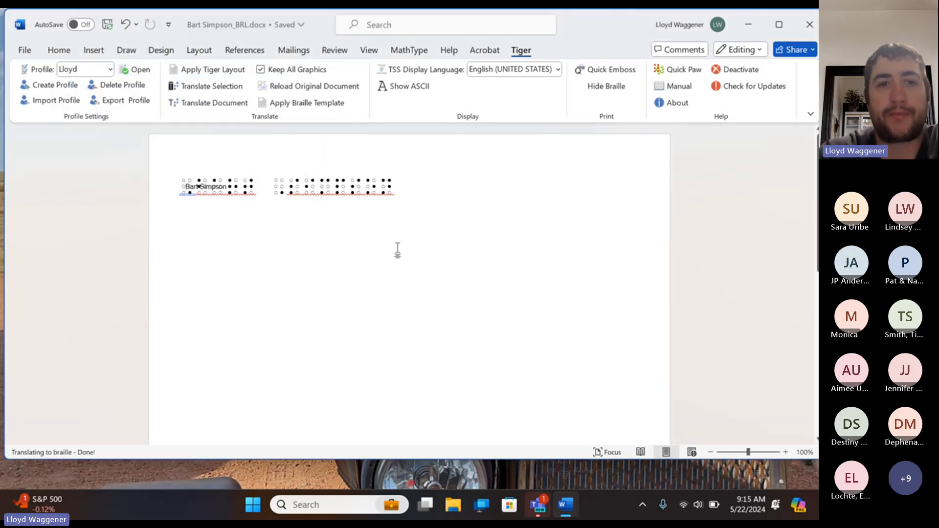
left_click(293, 89)
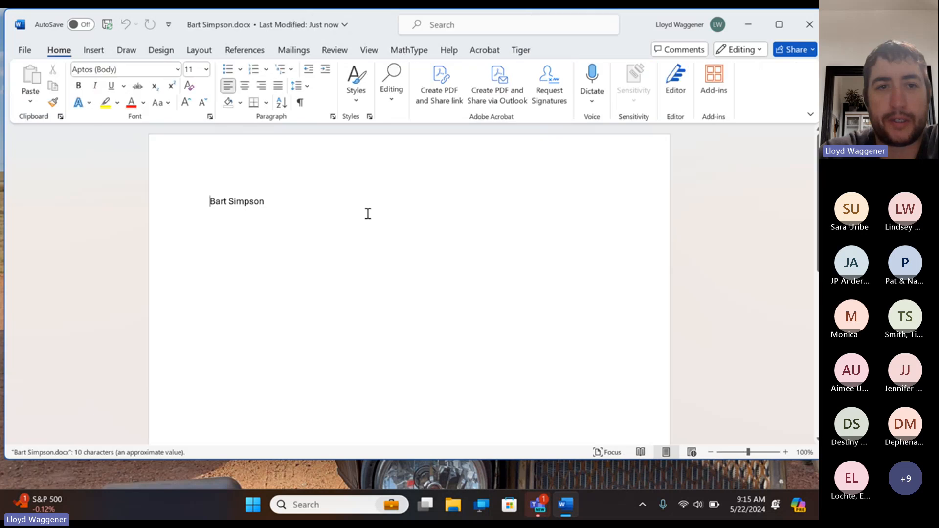
Add two blank lines below the "Bart Simpson" text.
left_click(321, 184)
key("Return")
key("Return")
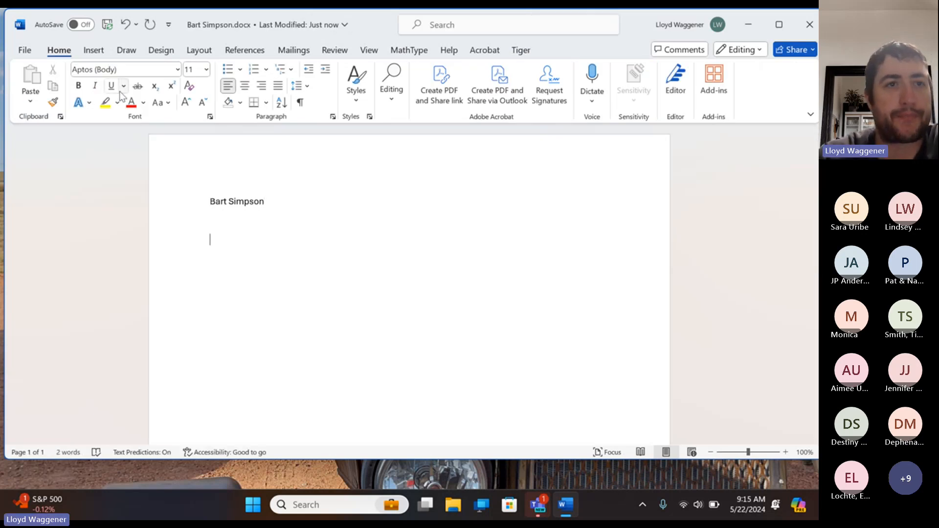
Search online pictures for "bart simpson" and insert the one of Bart leaning on a green skateboard.
left_click(91, 51)
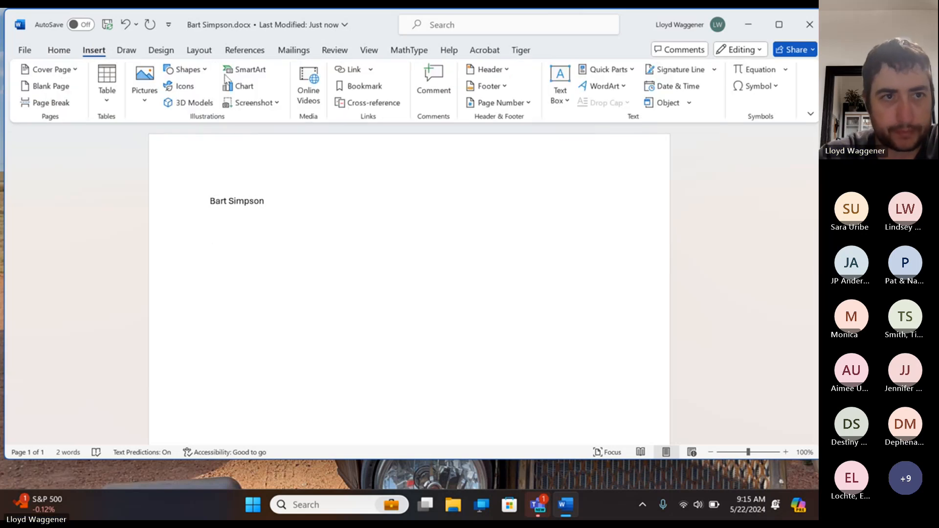
left_click(147, 103)
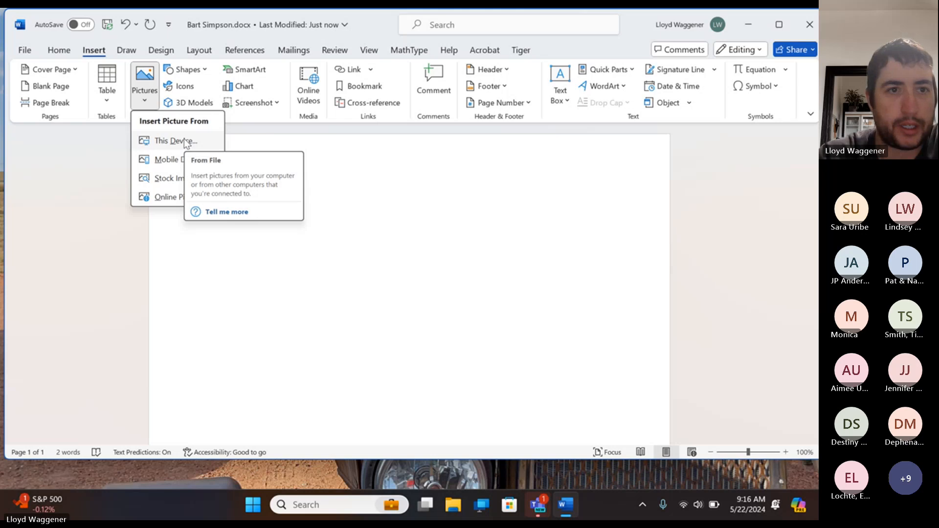
left_click(169, 198)
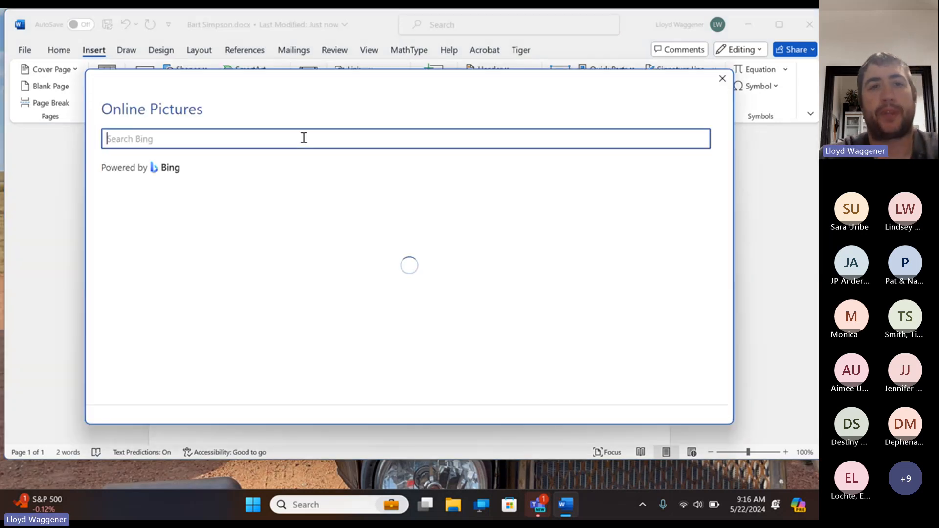
type("bart simpson")
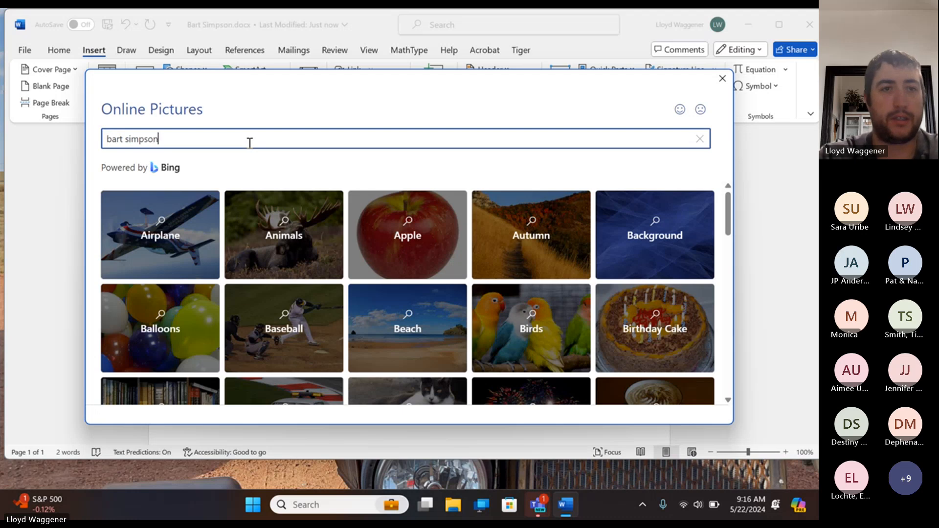
key("Return")
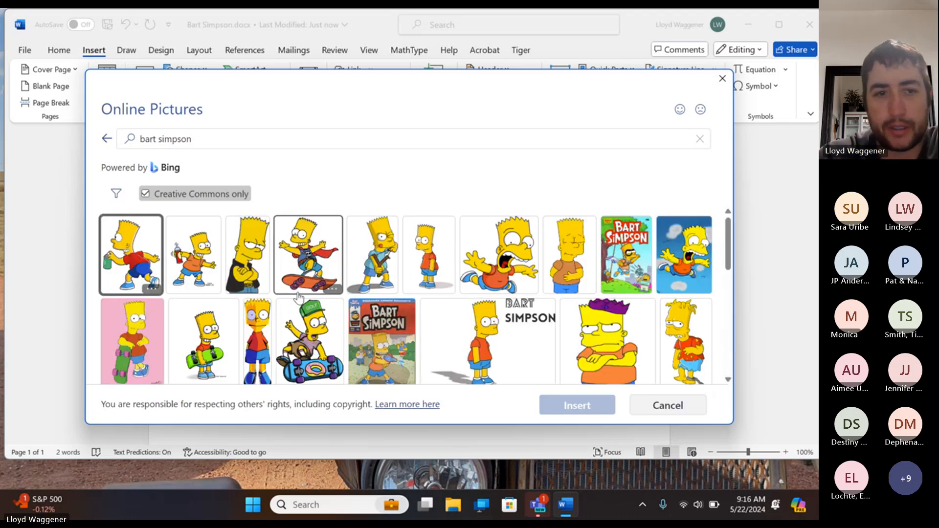
scroll(312, 264, "down", 3)
left_click(334, 284)
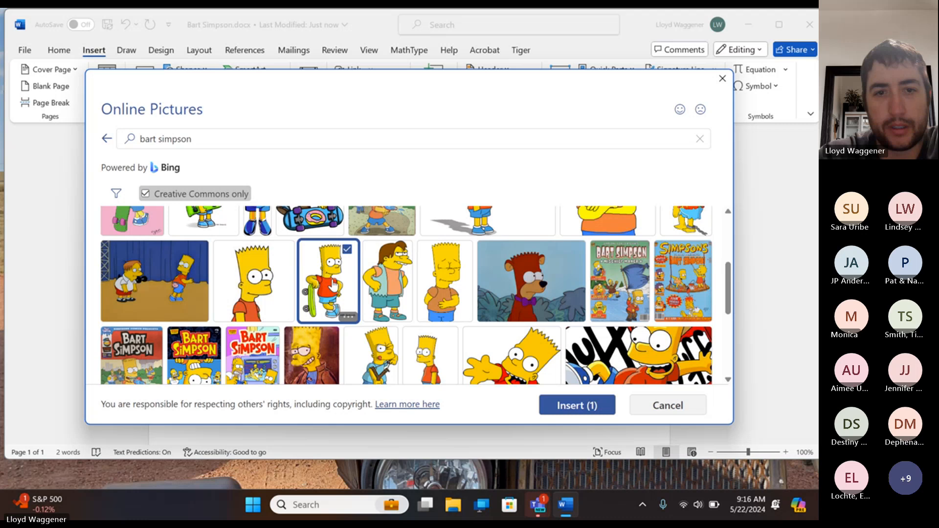
left_click(562, 412)
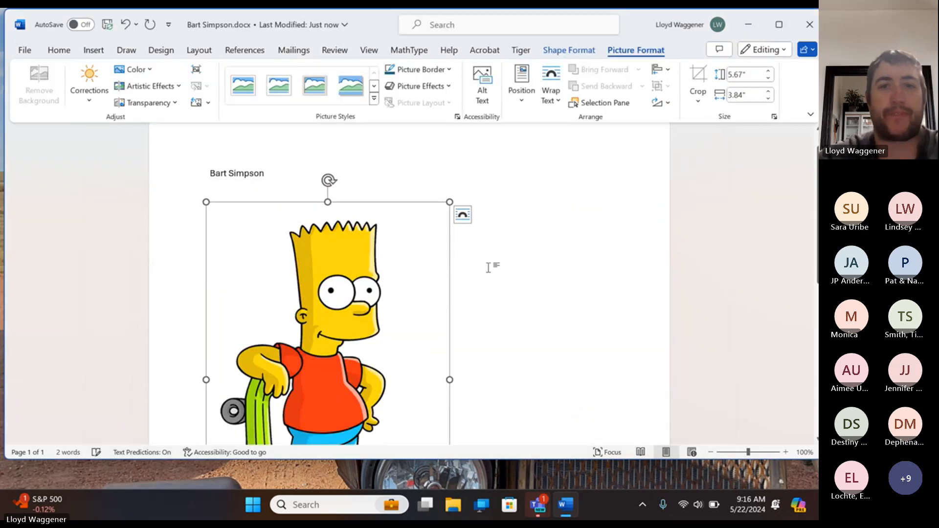
Enlarge the inserted picture proportionally to about 7.77" high by 5.27" wide.
scroll(488, 266, "down", 3)
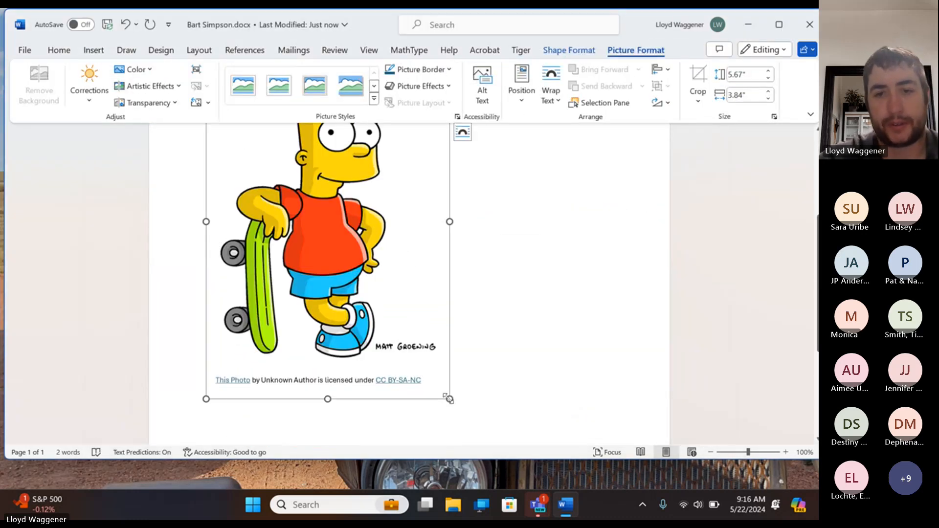
left_click_drag(449, 399, 534, 390)
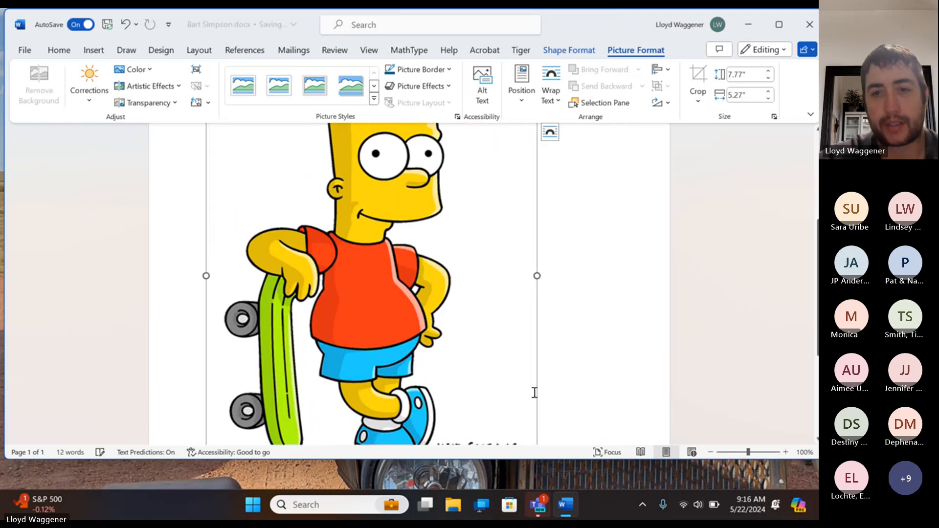
scroll(578, 361, "down", 4)
scroll(578, 361, "up", 5)
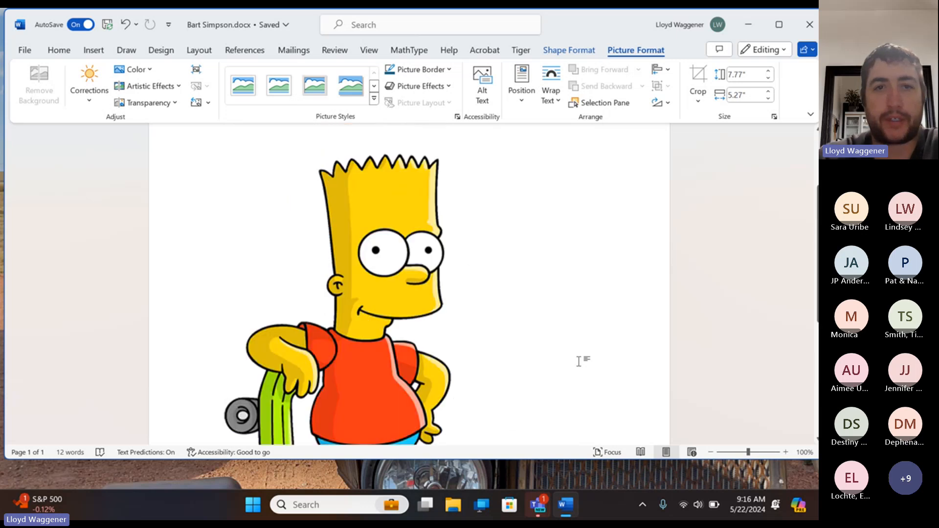
scroll(579, 361, "down", 2)
scroll(579, 360, "up", 3)
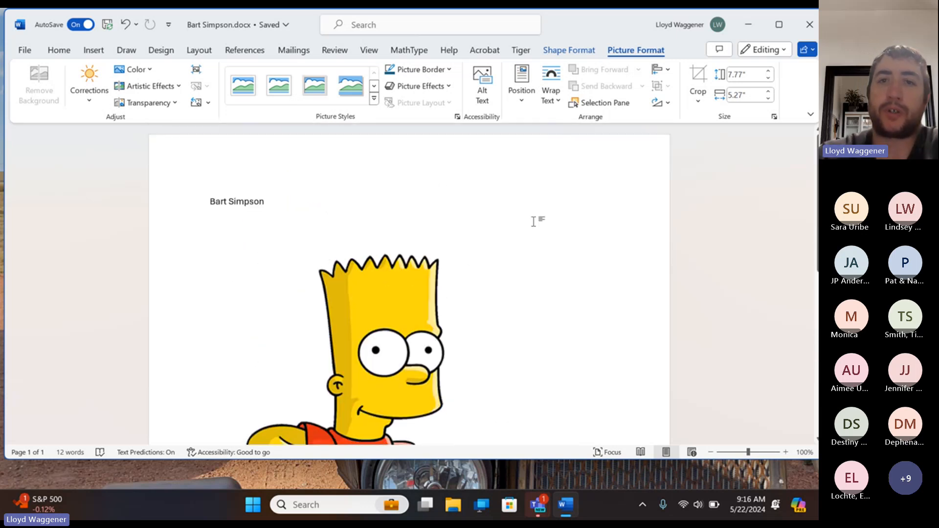
Translate the document containing the picture to braille and dismiss the paper size message.
left_click(521, 51)
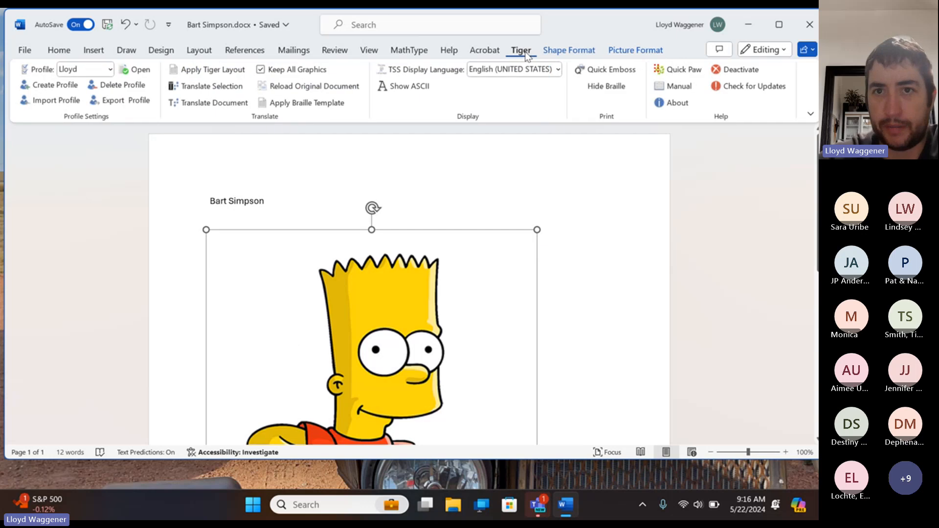
left_click(219, 109)
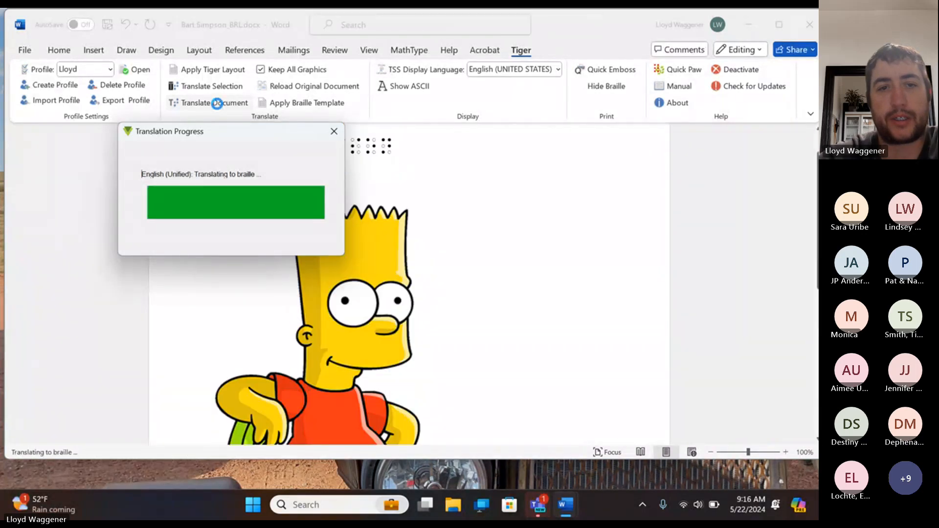
left_click(413, 289)
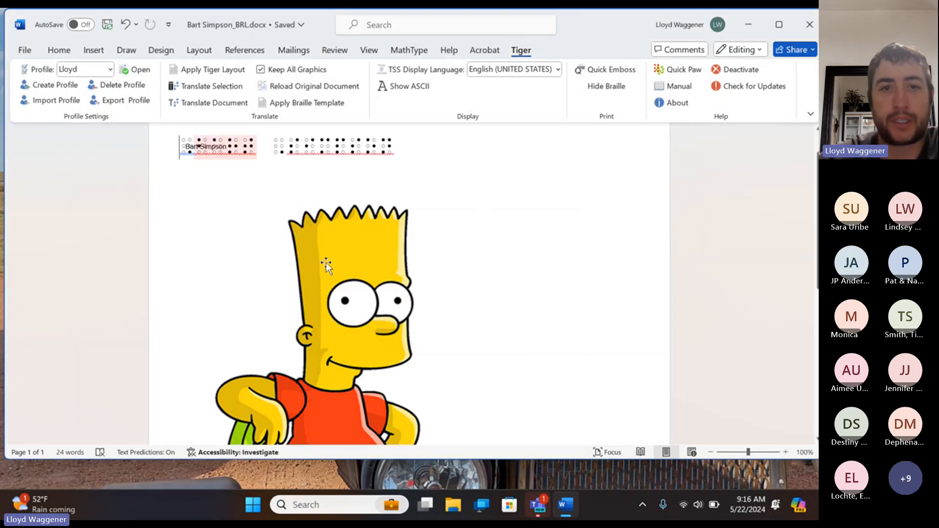
Delete the braille text of the photo attribution caption beneath the picture.
scroll(332, 272, "down", 5)
scroll(333, 272, "down", 1)
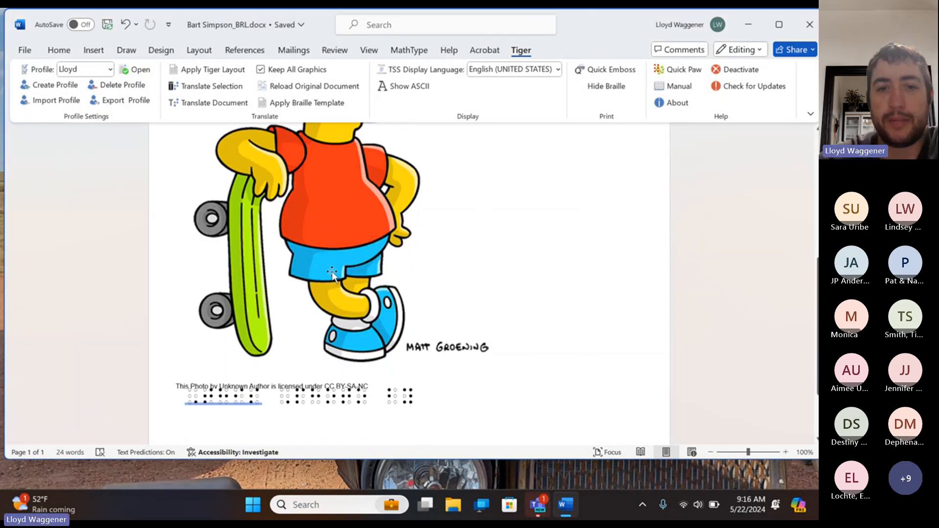
scroll(333, 272, "up", 4)
scroll(332, 272, "down", 4)
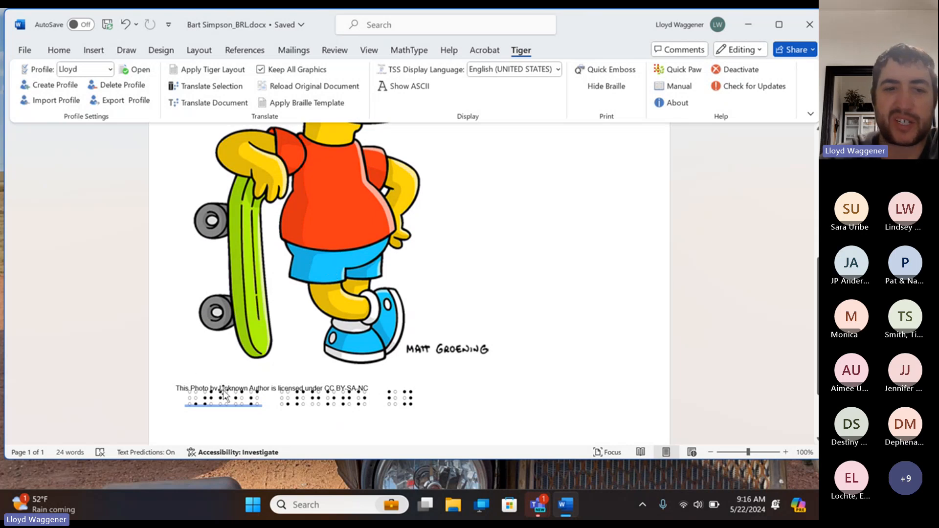
left_click(240, 396)
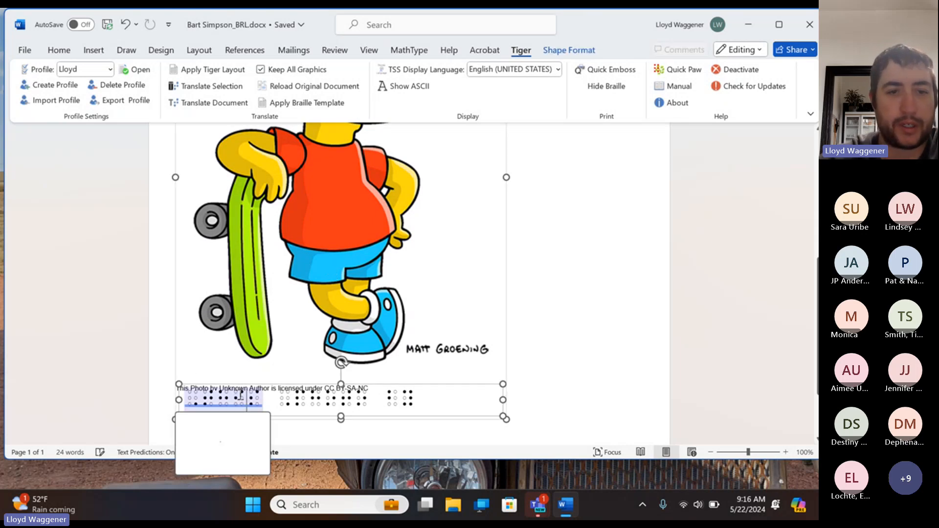
left_click(539, 391)
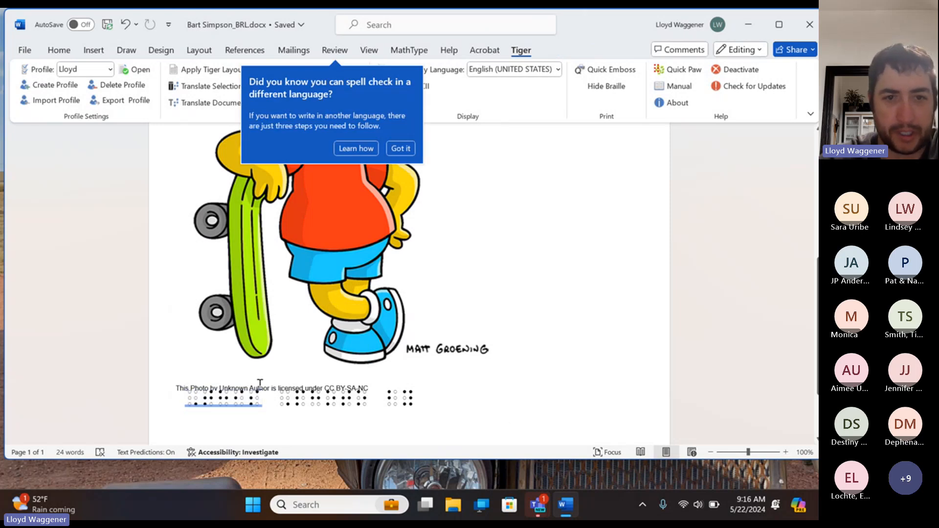
left_click(445, 406)
left_click_drag(445, 406, 147, 399)
key("BackSpace")
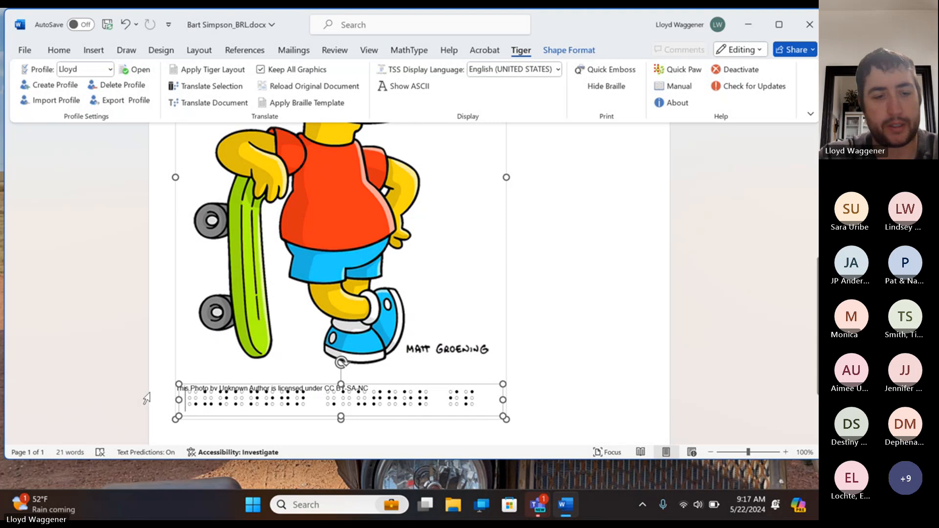
left_click(147, 399)
key("BackSpace")
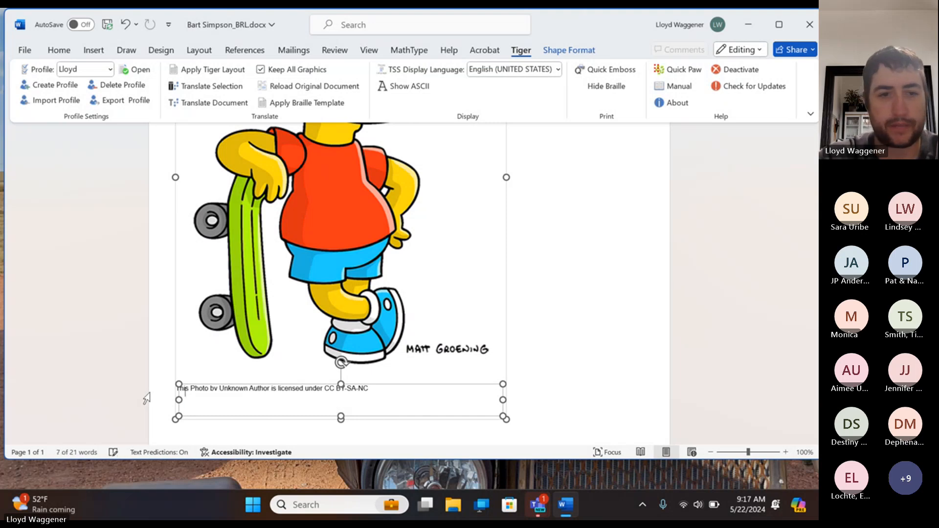
Delete the printed photo attribution line beneath the picture and deselect its text box.
triple_click(272, 388)
key("BackSpace")
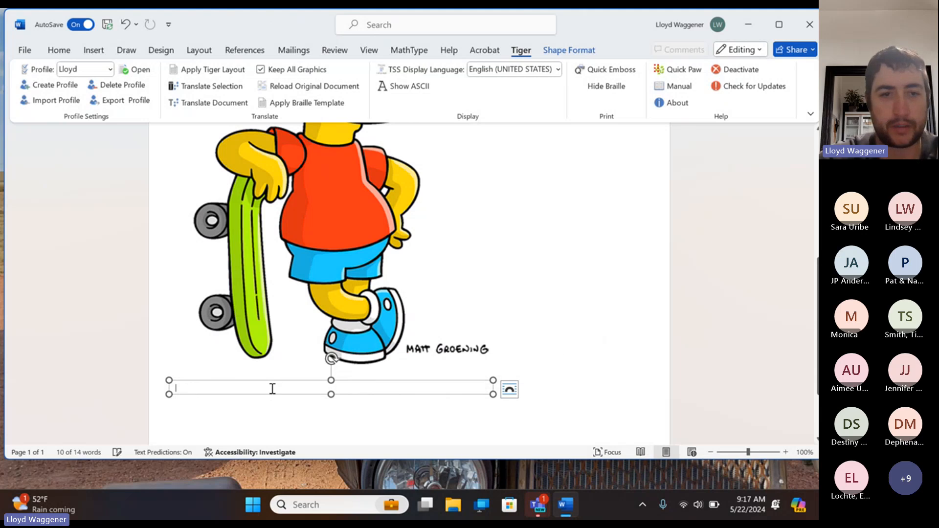
left_click(577, 355)
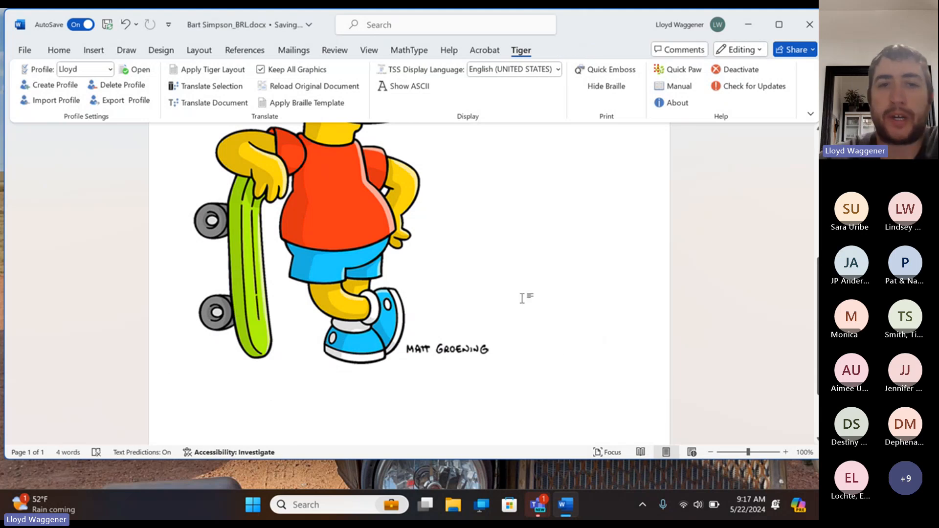
scroll(523, 295, "up", 6)
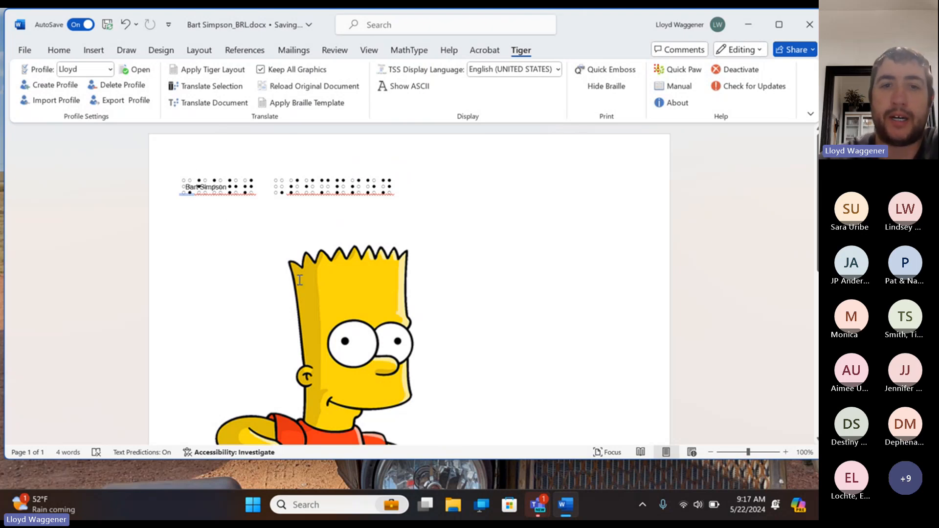
scroll(300, 279, "down", 10)
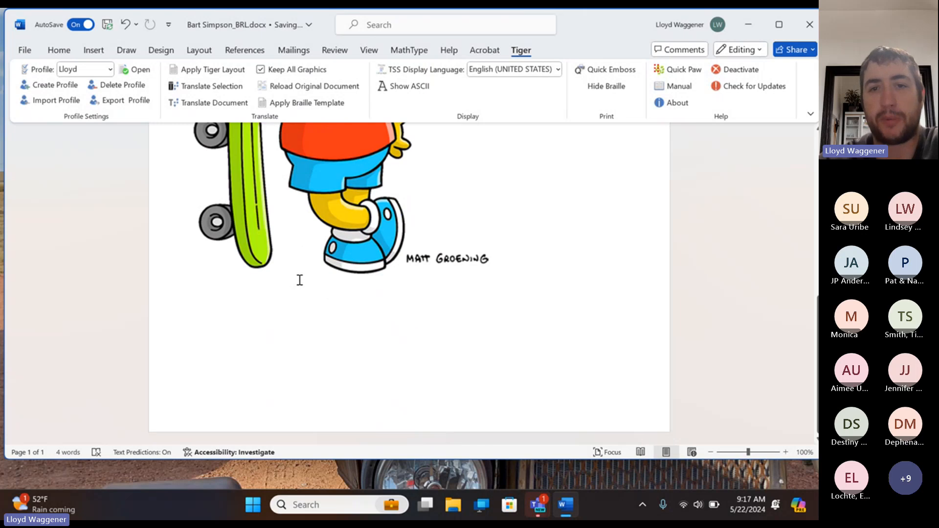
scroll(300, 279, "up", 5)
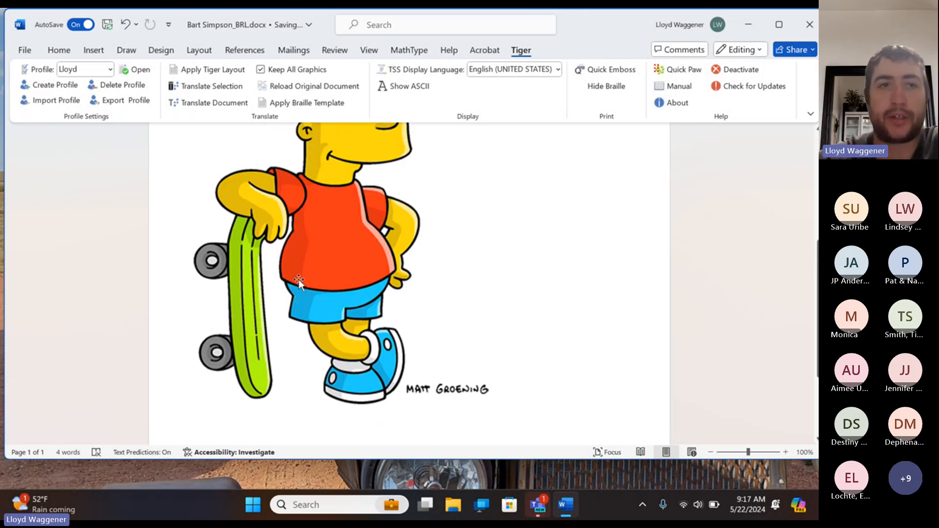
scroll(298, 282, "up", 10)
scroll(298, 281, "down", 1)
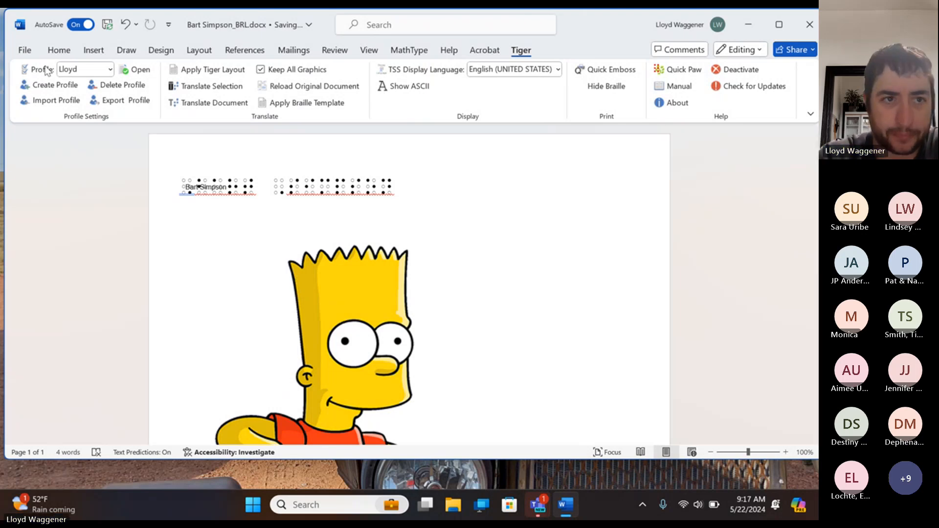
Print the translated document to a printer file named Bart on the Desktop using ViewPlus Rogue Sheet (File), continuing despite the paper size mismatch.
left_click(24, 51)
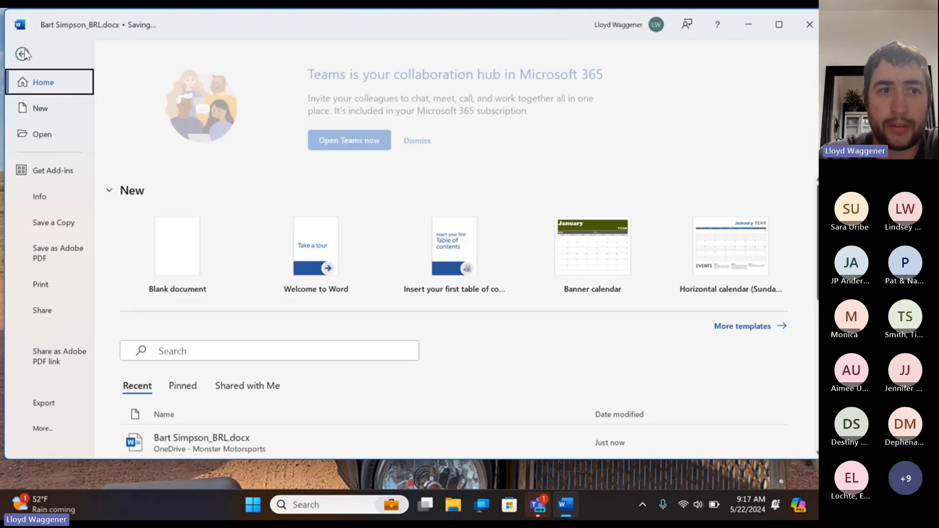
left_click(48, 285)
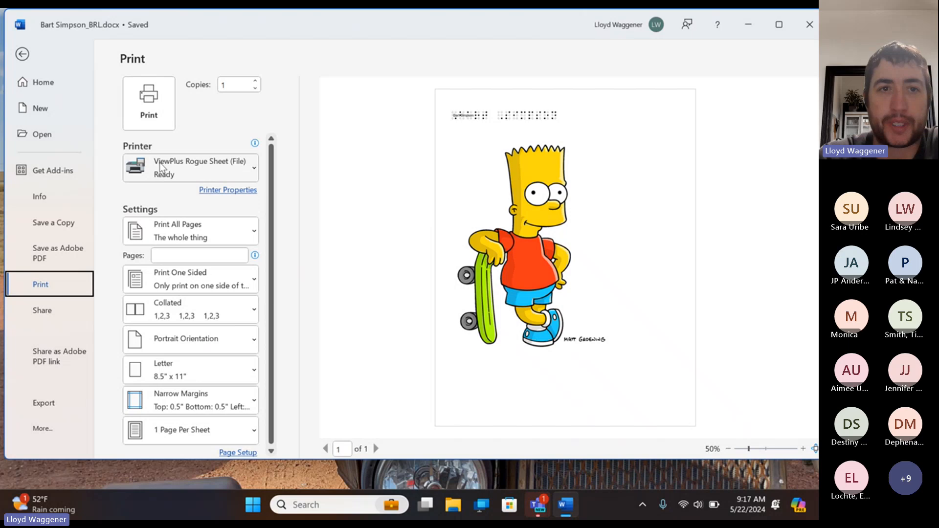
mouse_move(219, 172)
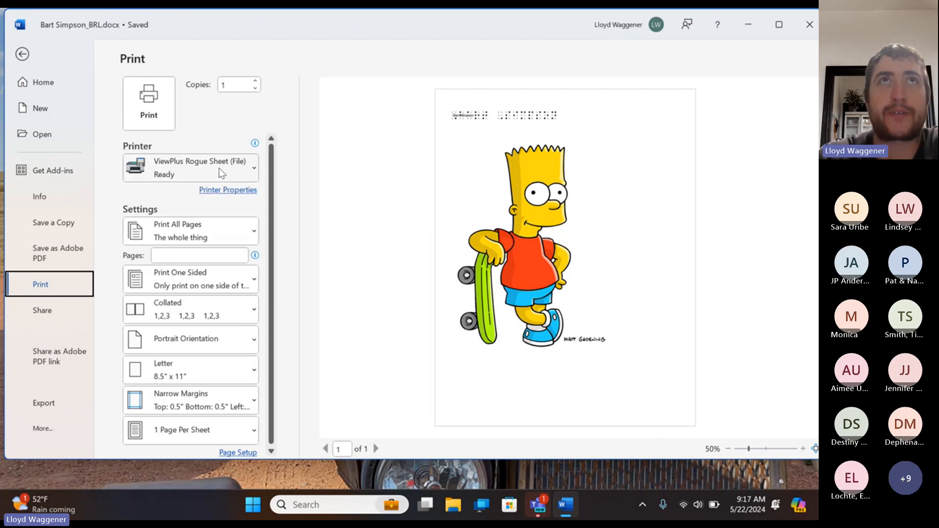
left_click(148, 101)
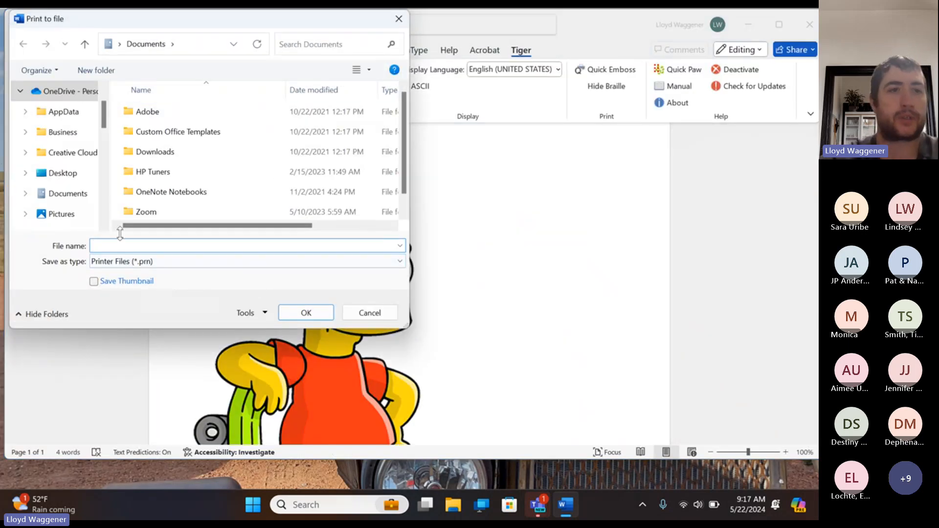
left_click(55, 182)
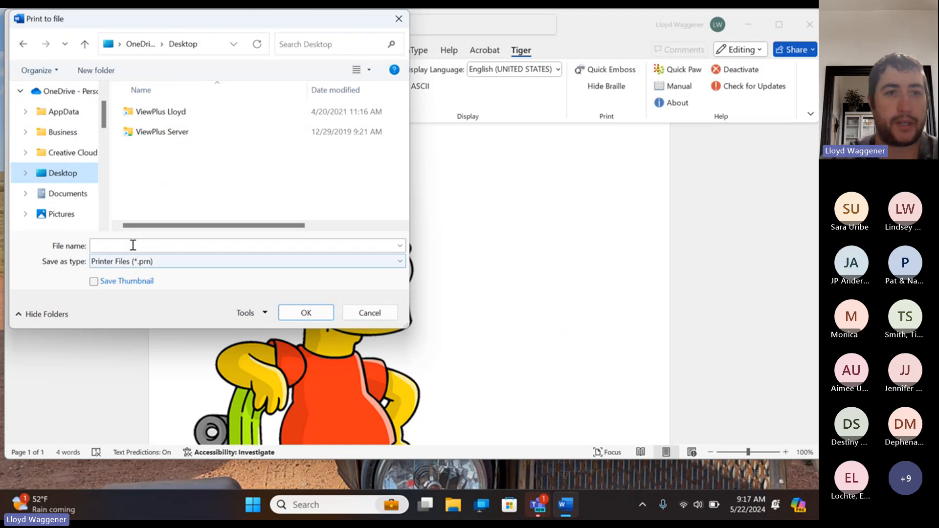
type("Bart")
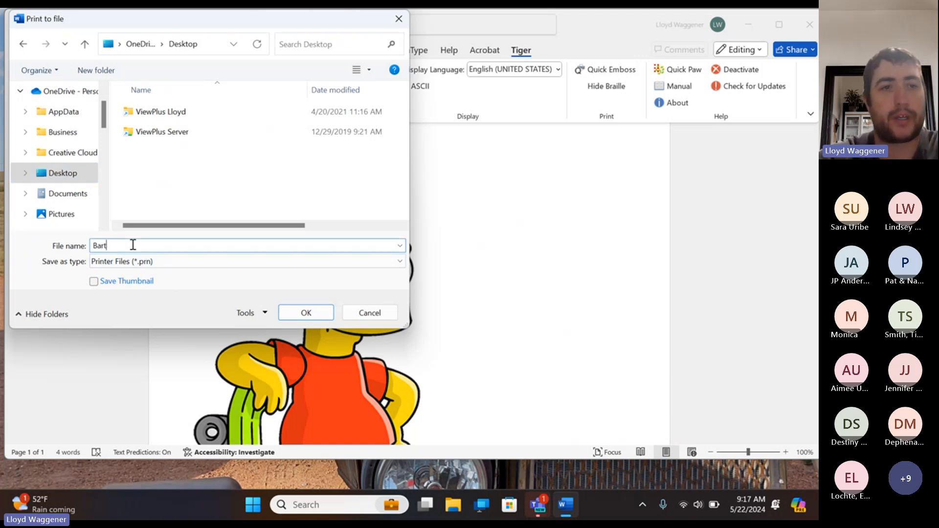
left_click(323, 315)
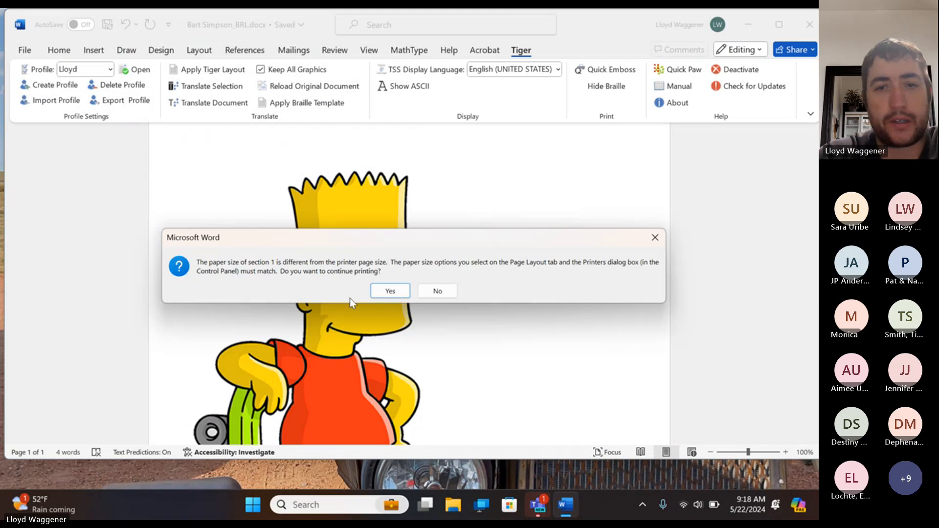
left_click(394, 292)
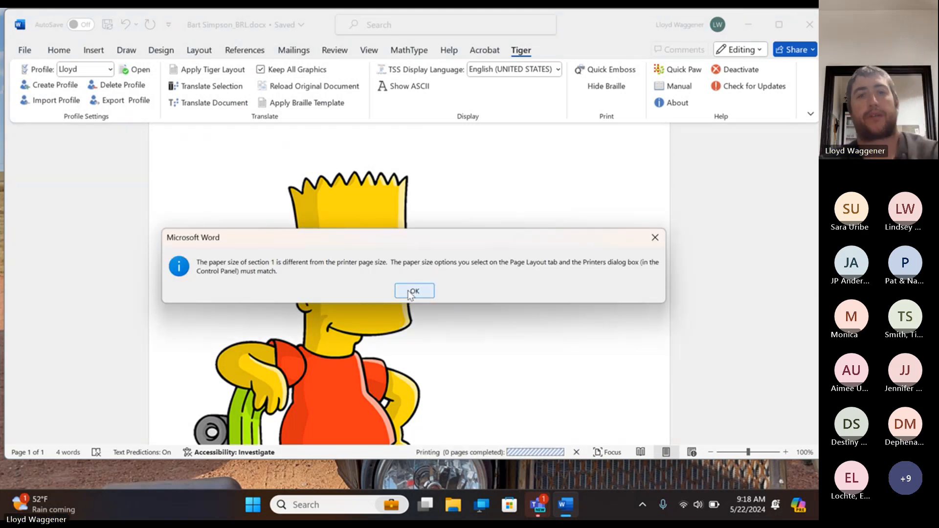
left_click(410, 291)
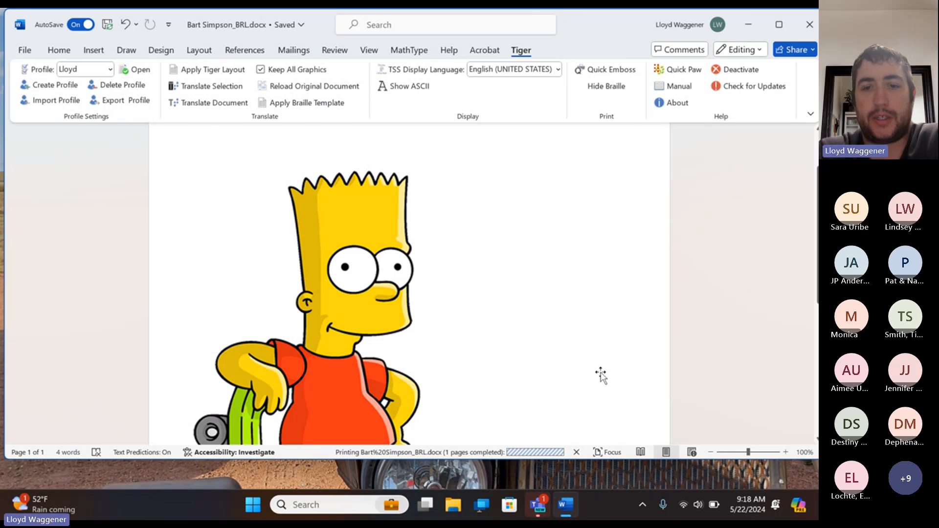
Refresh the desktop, open Bart.prn in Tiger Designer to examine the tactile dot output, and return to the document in Word.
left_click(748, 27)
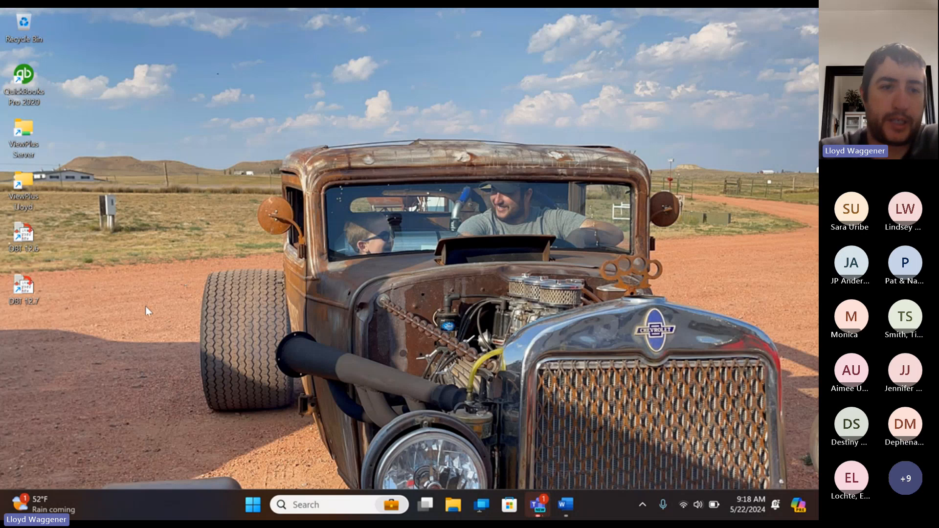
right_click(145, 306)
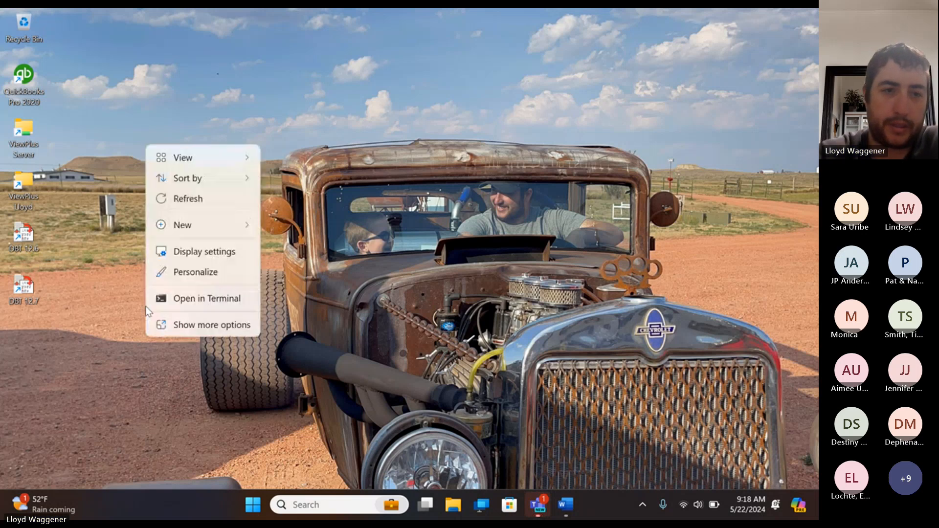
left_click(180, 190)
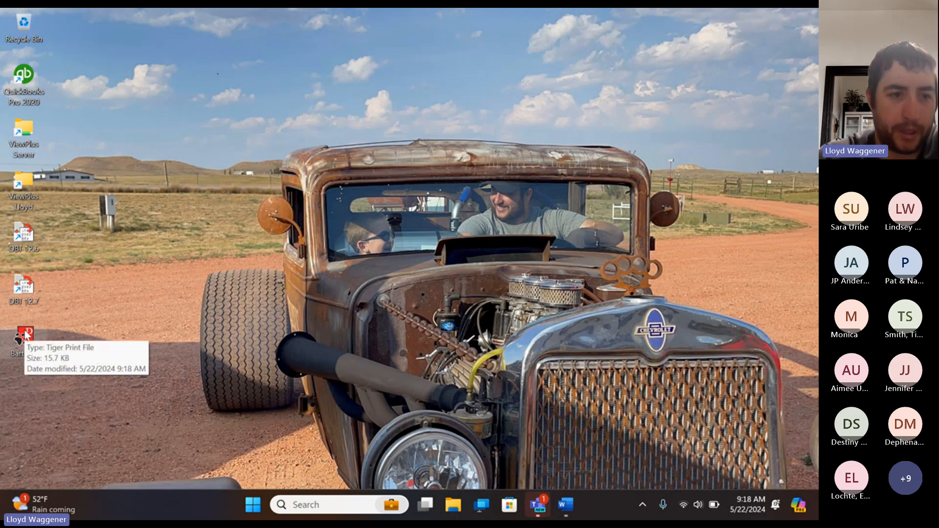
double_click(26, 334)
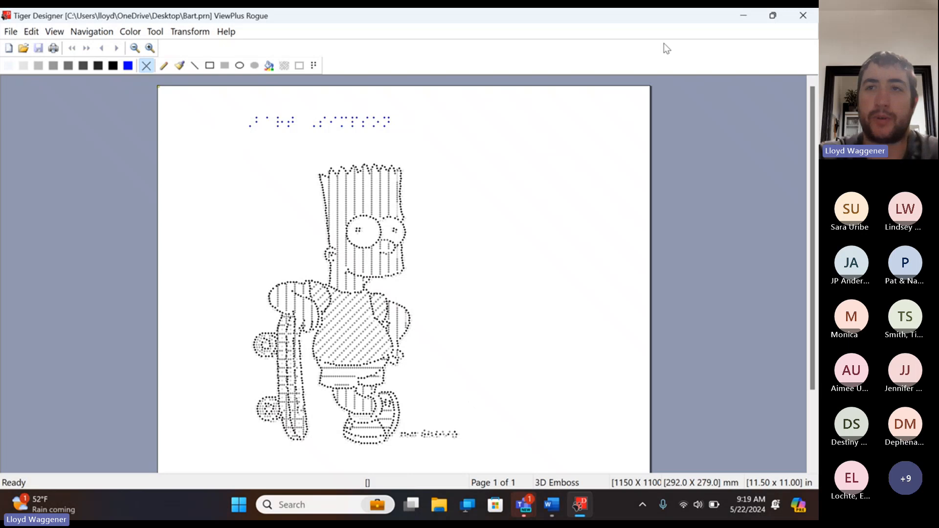
left_click(741, 17)
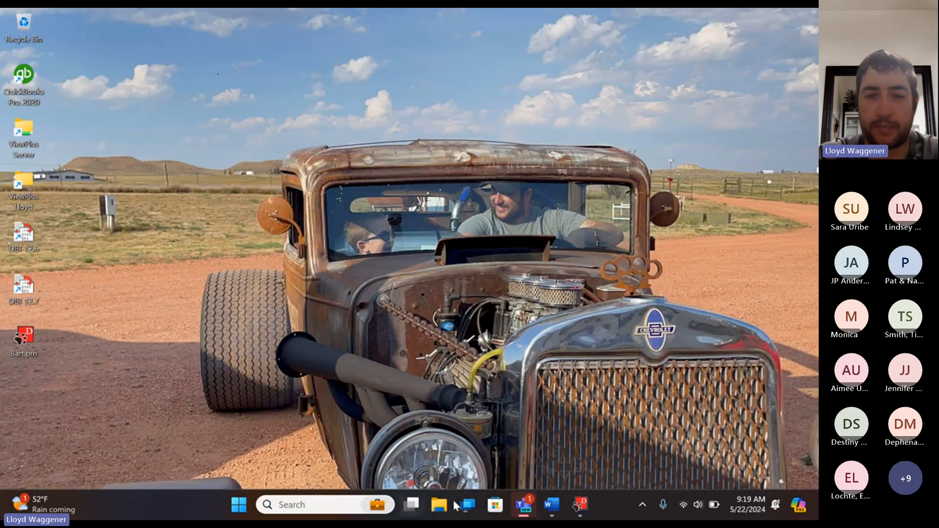
left_click(552, 505)
scroll(517, 324, "down", 5)
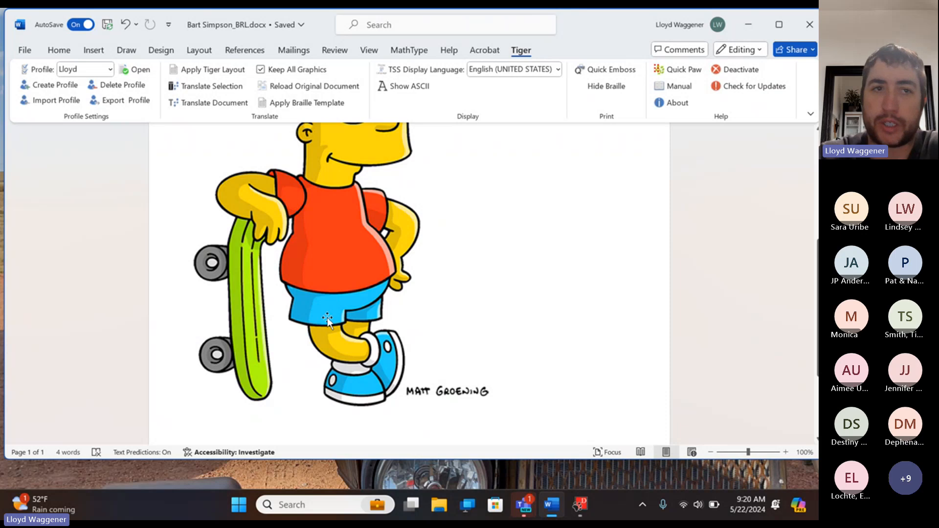
scroll(333, 211, "up", 5)
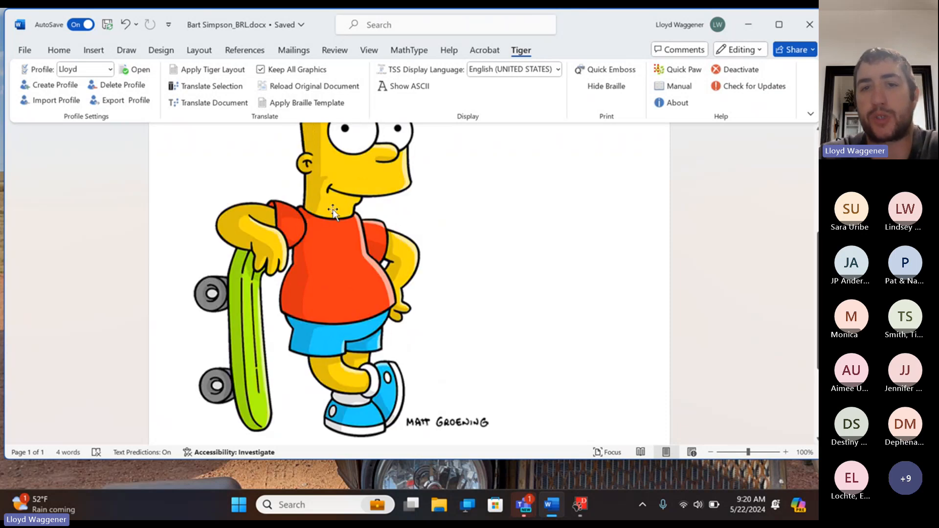
scroll(333, 211, "down", 1)
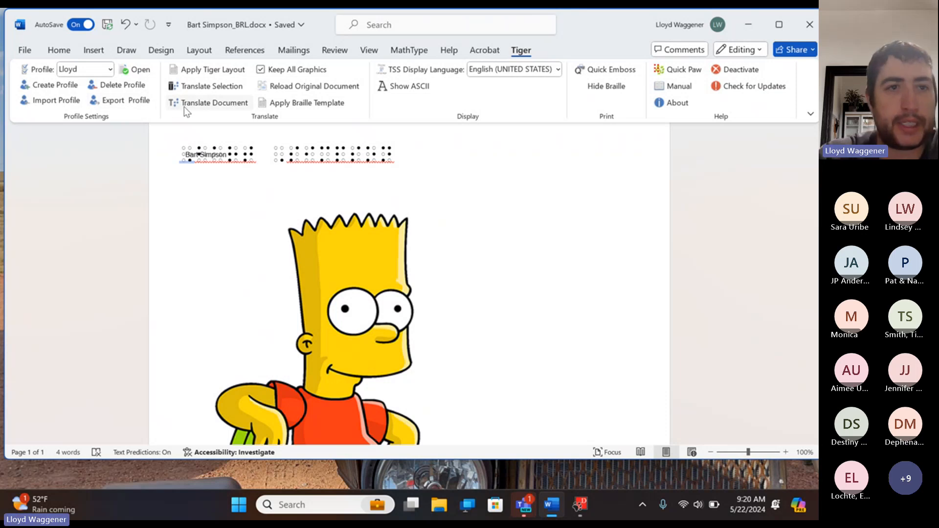
Turn off Apply Patterns in the current profile's advanced Tiger printer options for ViewPlus Rogue Sheet (File) and save the profile.
left_click(130, 71)
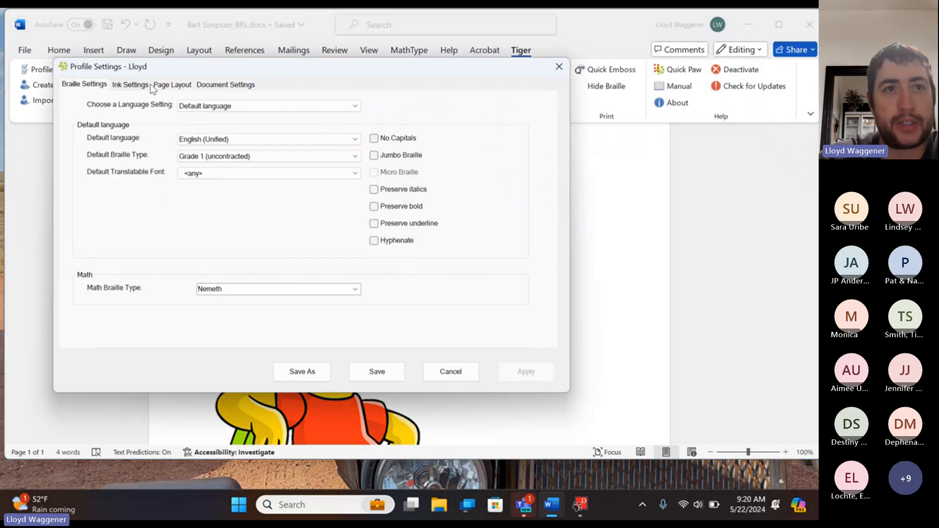
left_click(172, 85)
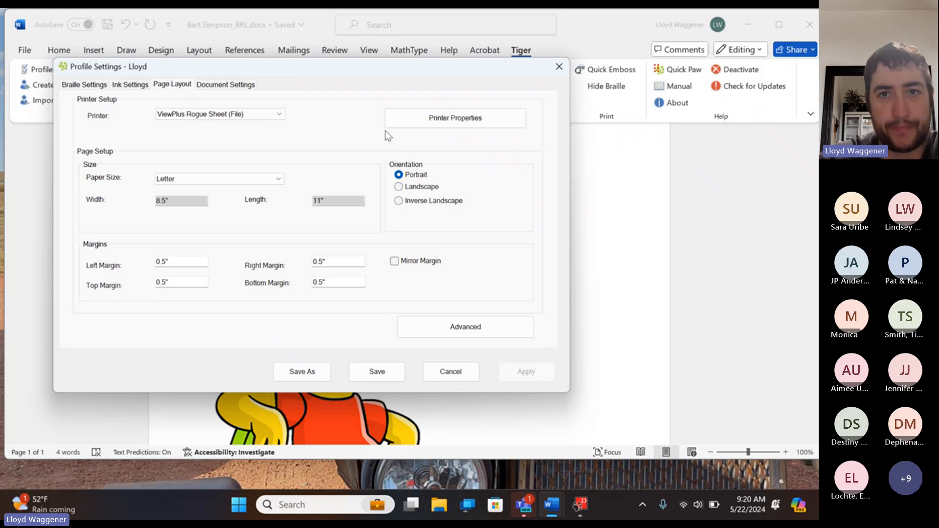
left_click(466, 122)
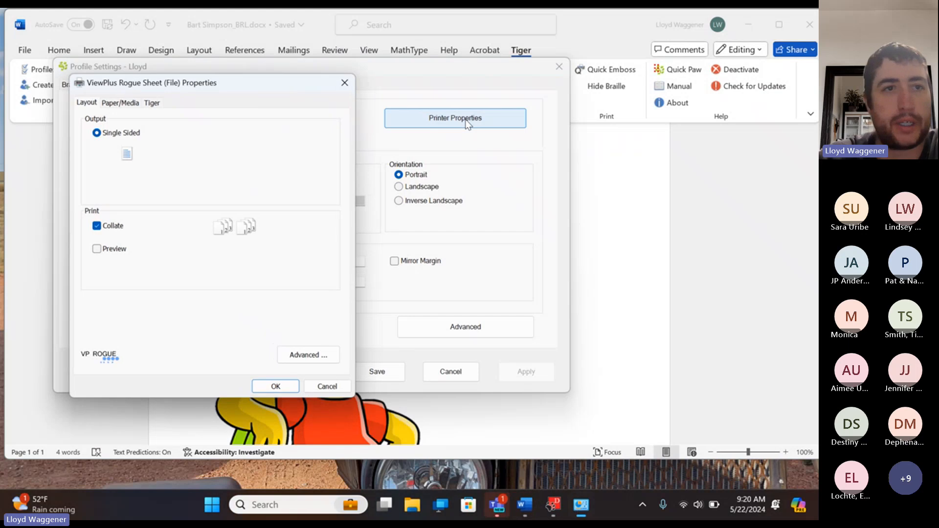
left_click(155, 104)
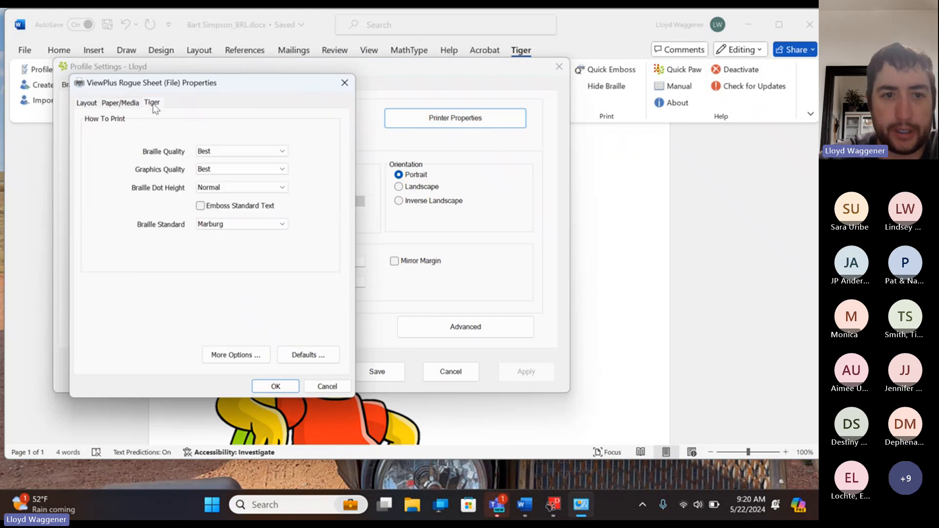
left_click(232, 360)
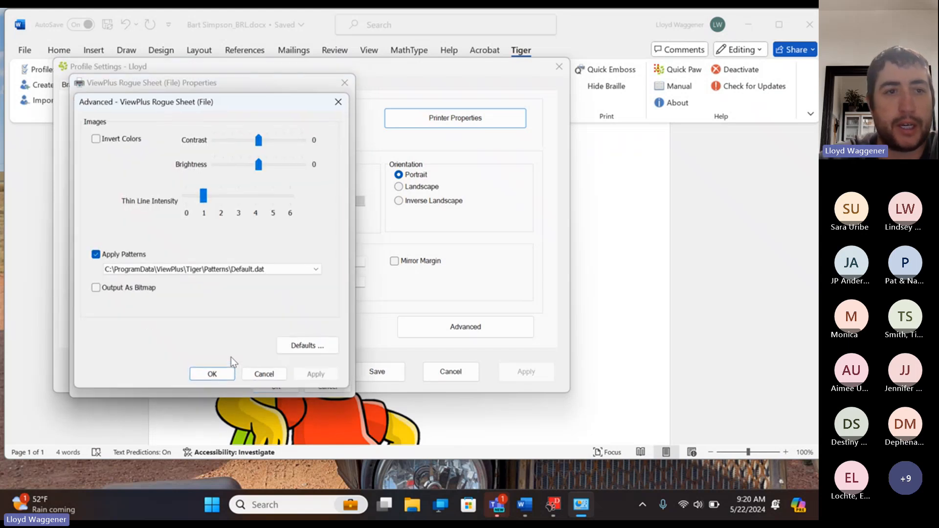
left_click(96, 255)
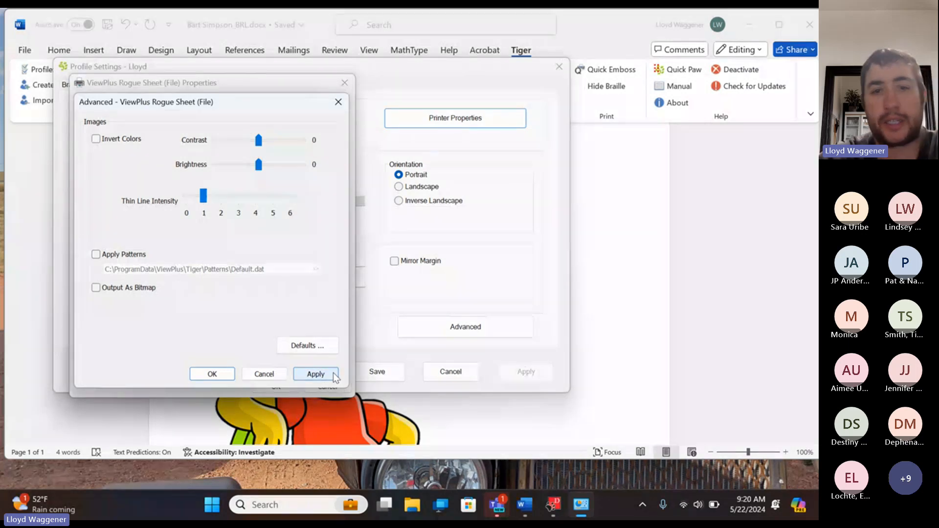
left_click(334, 375)
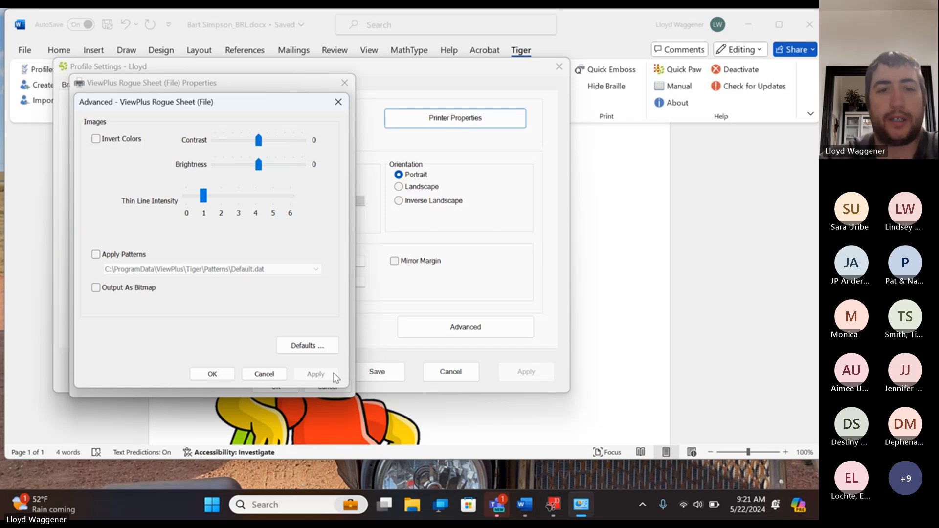
left_click(214, 374)
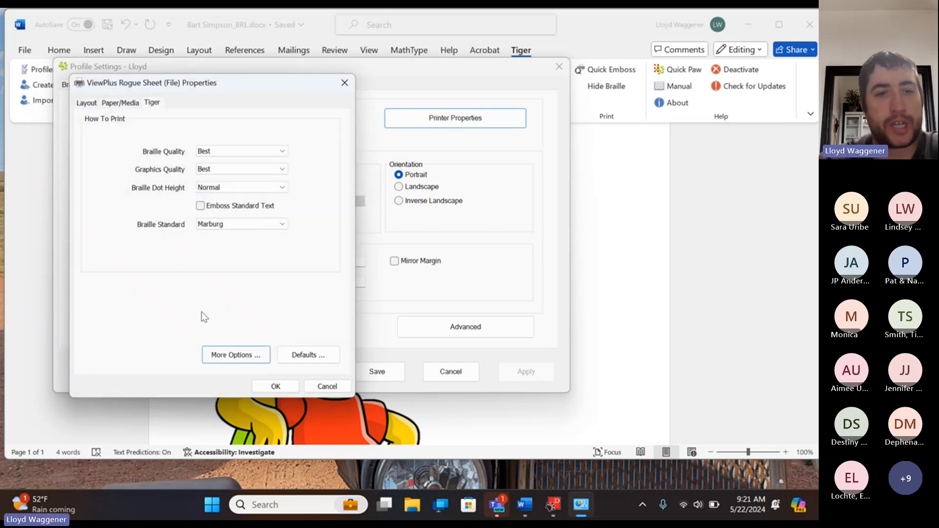
left_click(280, 388)
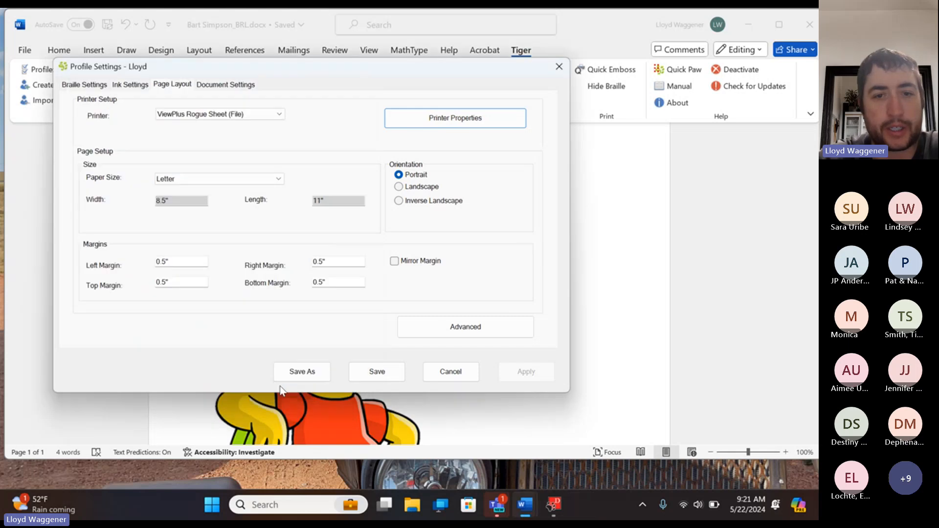
left_click(377, 371)
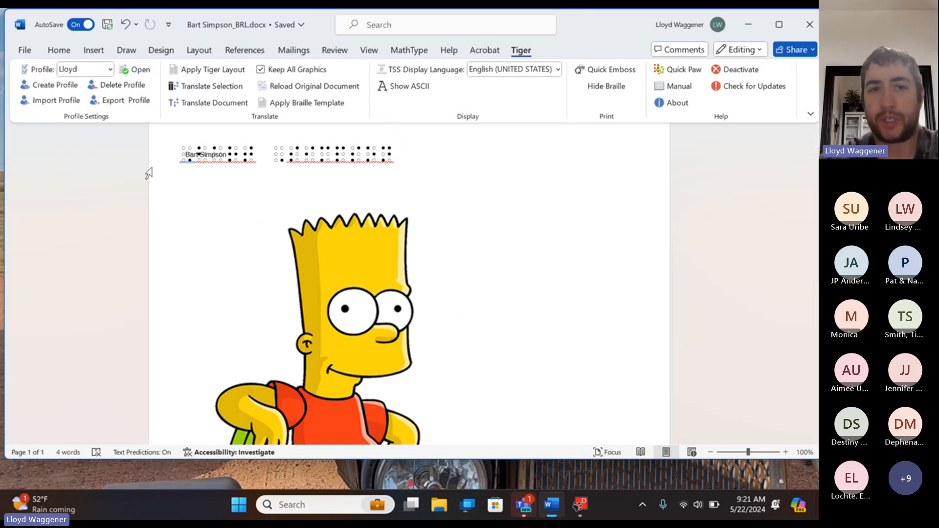
Print the translated document to a printer file named Bart2 on the Desktop using ViewPlus Rogue Sheet (File), continuing despite the paper size mismatch.
left_click(25, 47)
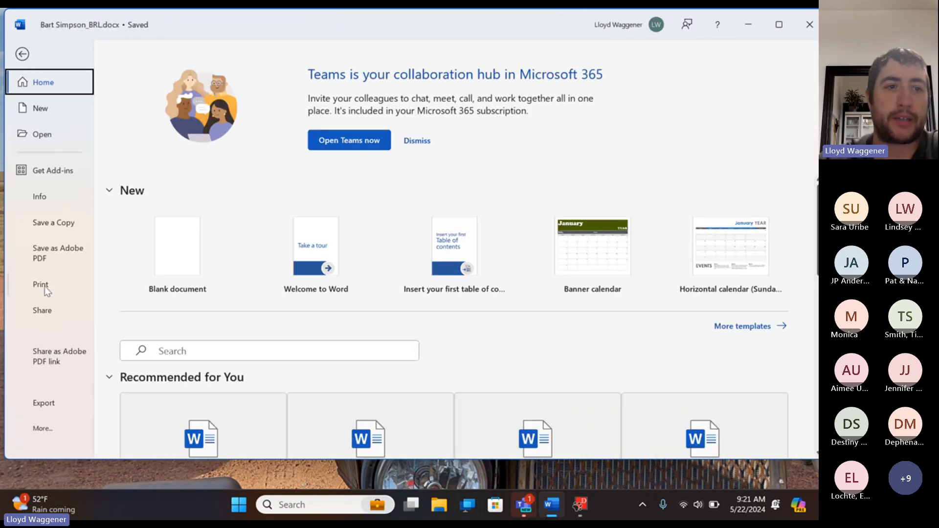
left_click(29, 282)
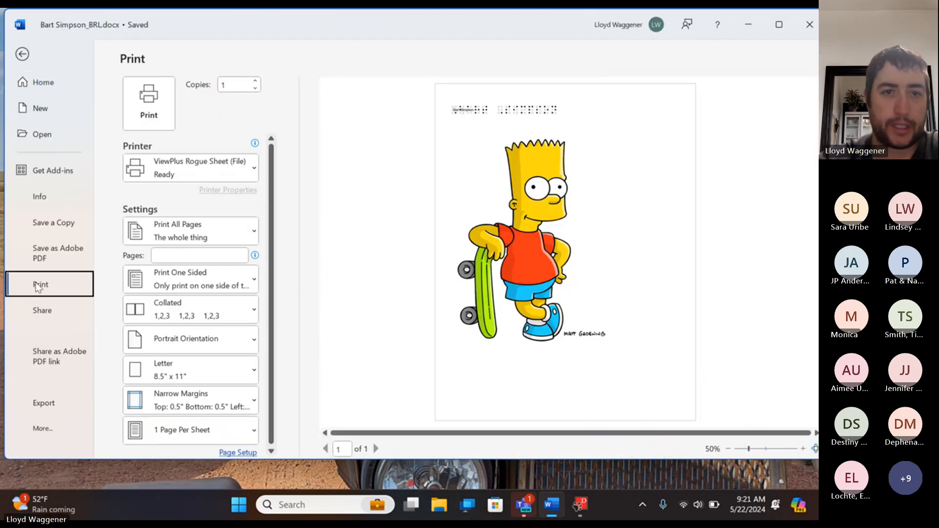
left_click(155, 113)
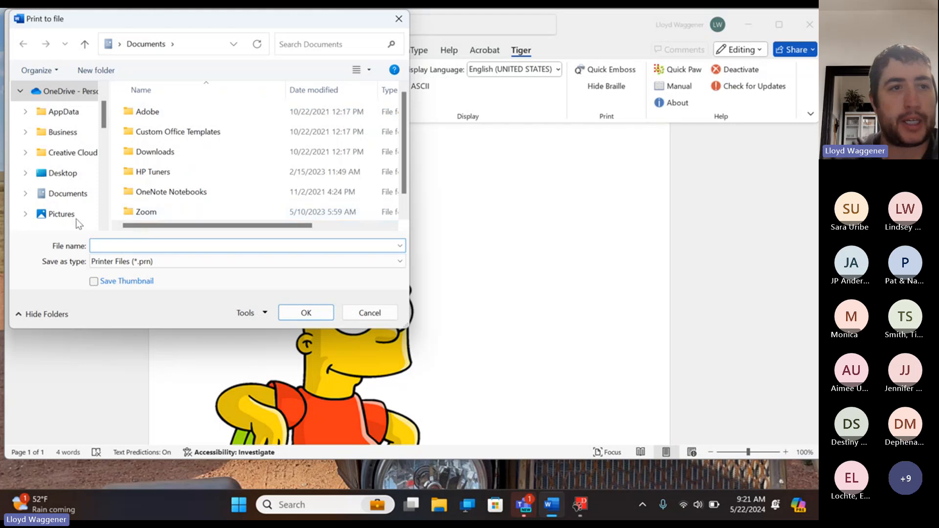
left_click(67, 175)
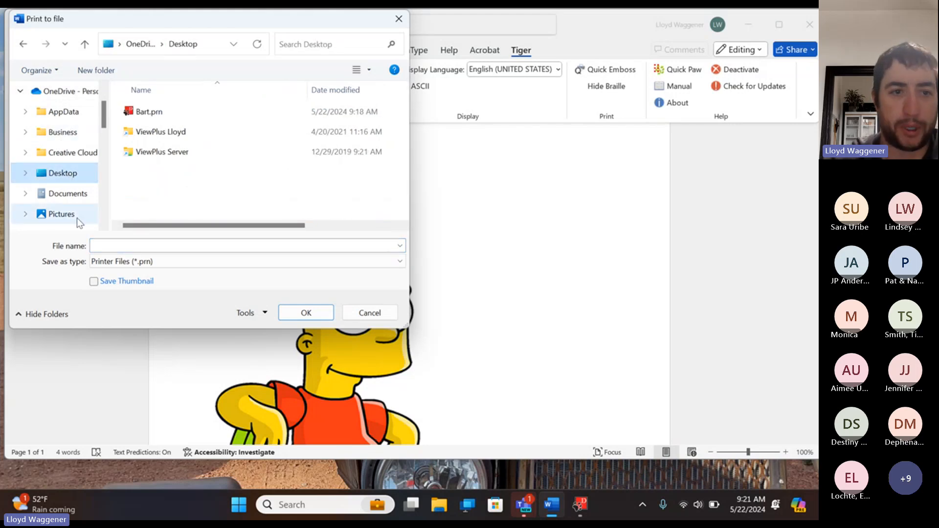
left_click(121, 243)
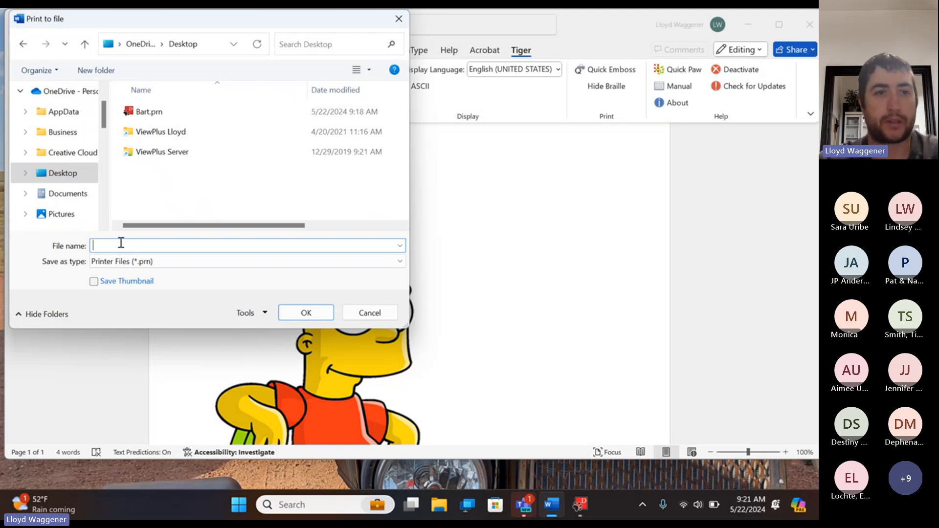
type("Bart2")
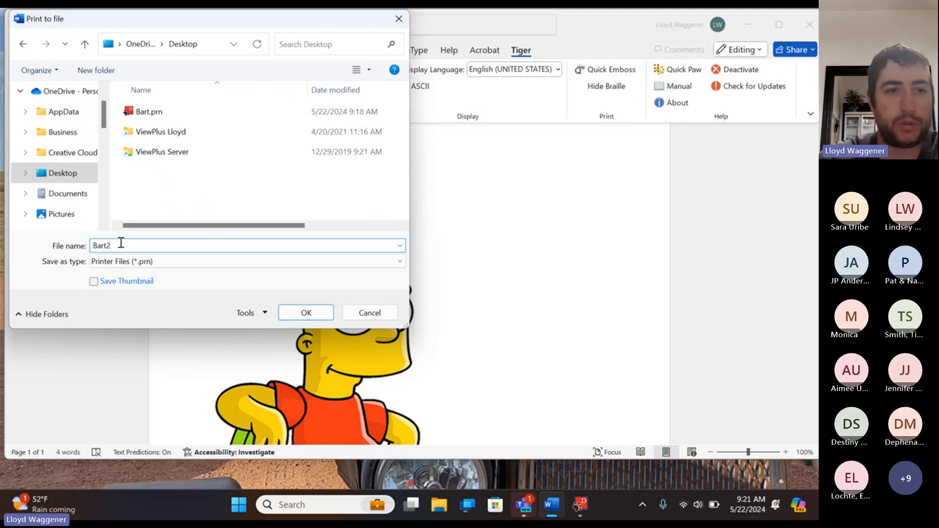
left_click(303, 313)
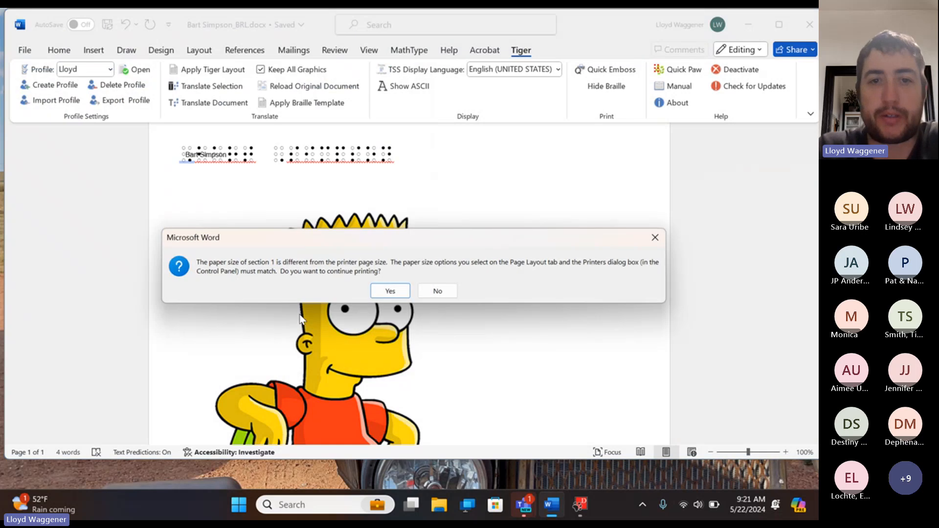
left_click(393, 291)
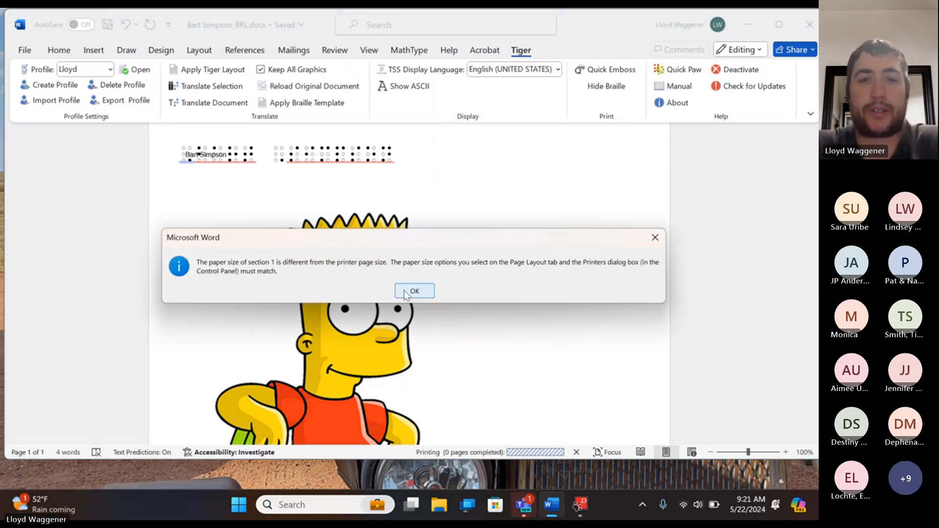
left_click(406, 292)
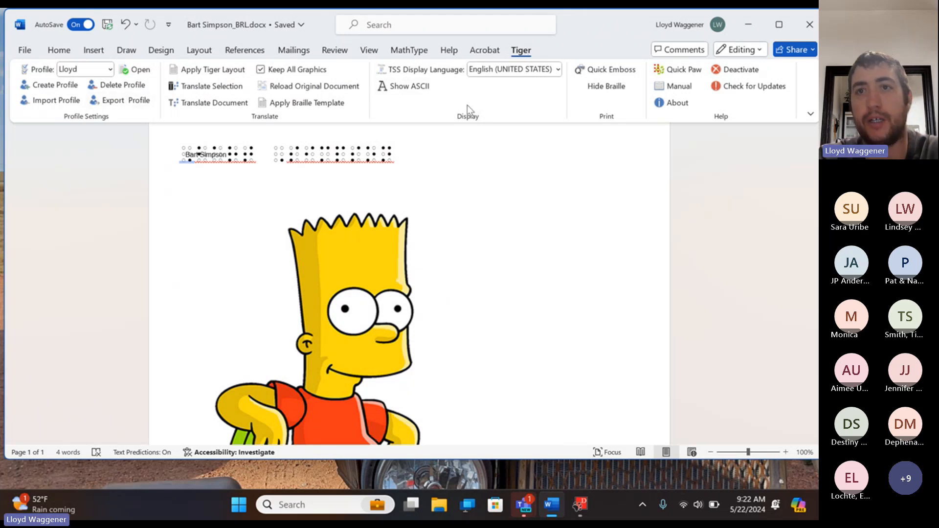
Hide the braille in the document to check the ink text alone, and show the braille again.
left_click(617, 91)
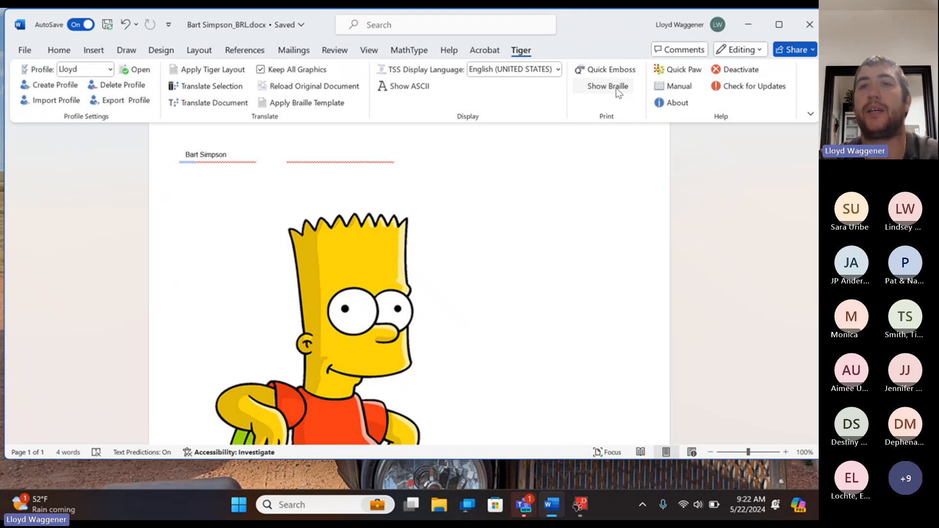
left_click(617, 91)
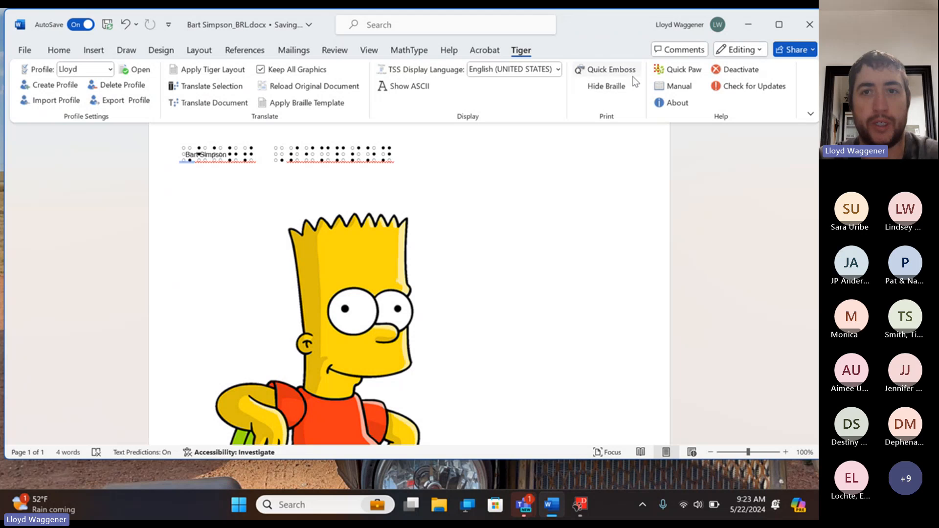
Refresh the desktop, open Bart2.prn in Tiger Designer, and place it side by side with Bart.prn to compare the tactile output.
left_click(745, 30)
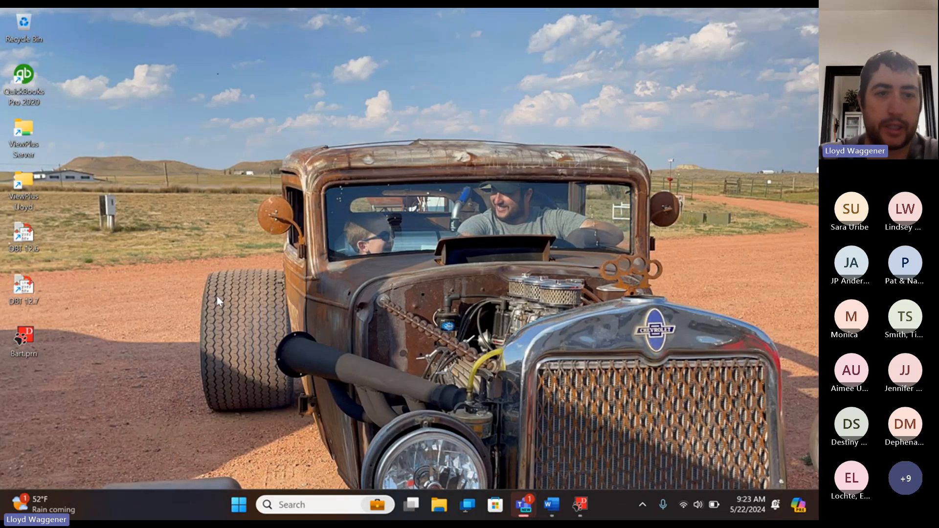
right_click(219, 299)
left_click(267, 195)
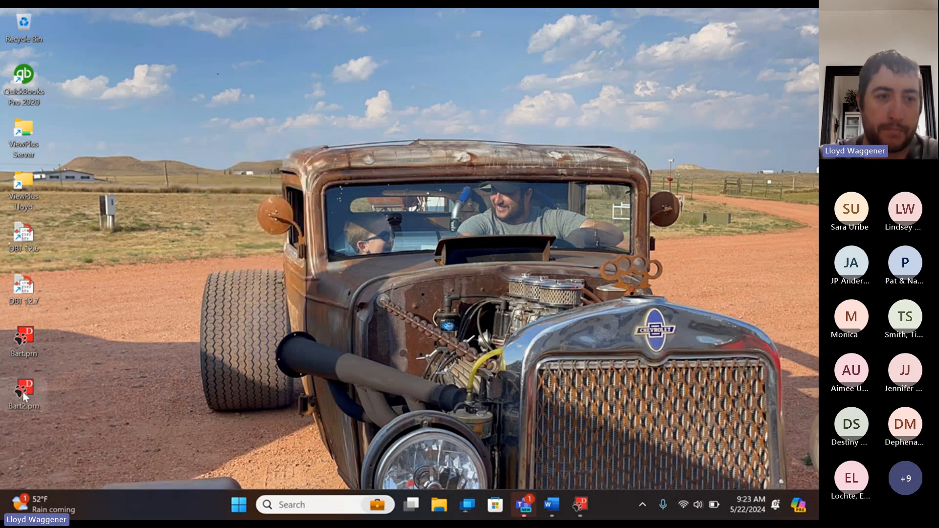
double_click(23, 392)
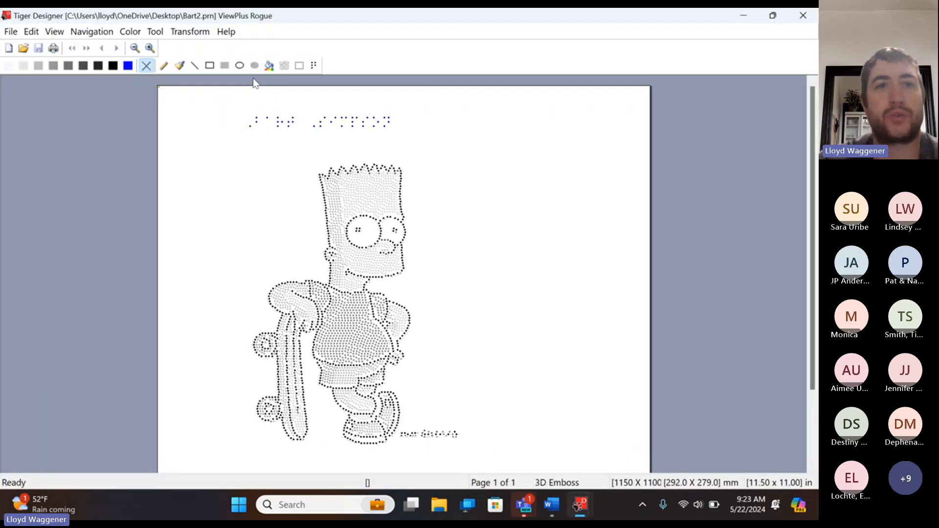
left_click_drag(281, 13, 817, 120)
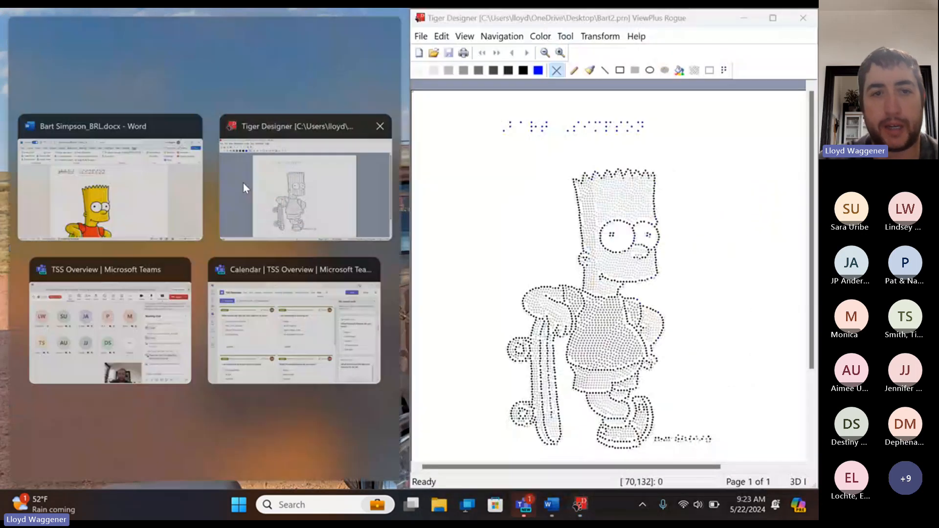
left_click(264, 183)
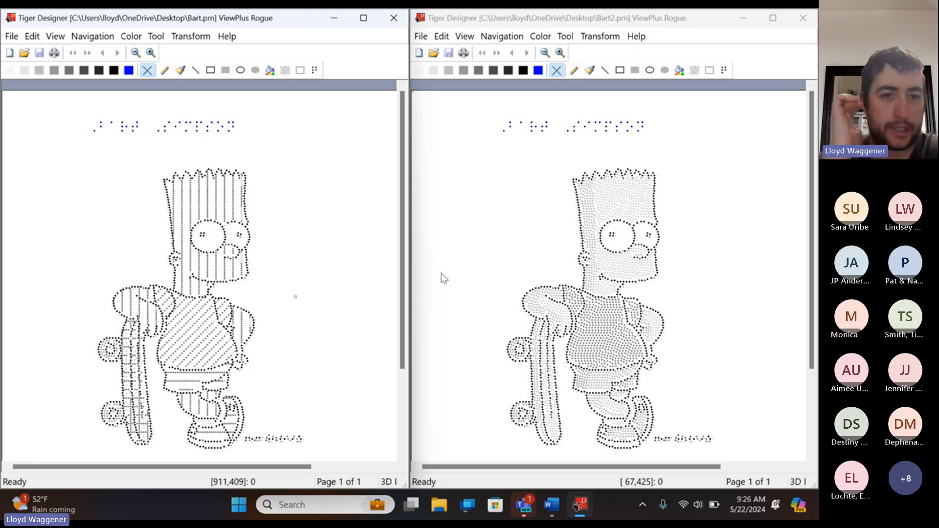
Switch back to the translated document in Word and leave its picture deselected.
left_click(551, 505)
left_click(492, 288)
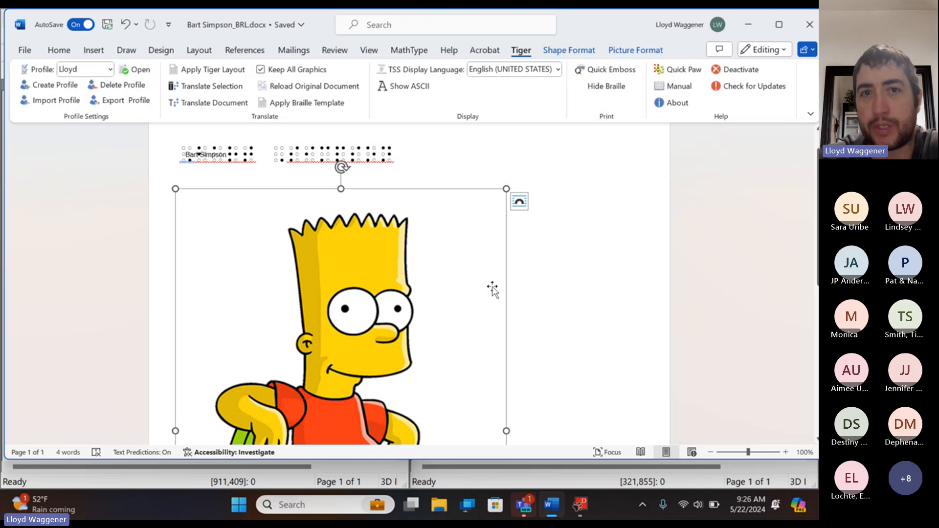
left_click(544, 294)
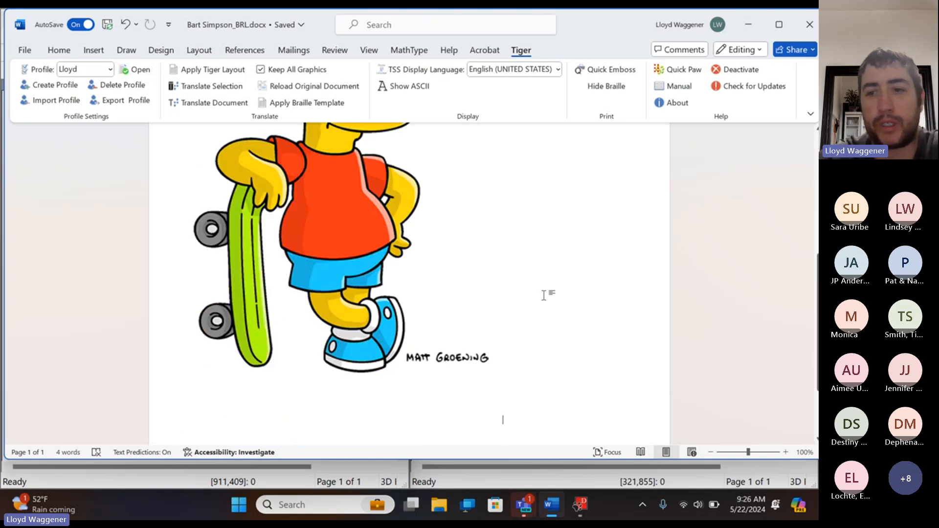
scroll(419, 255, "up", 5)
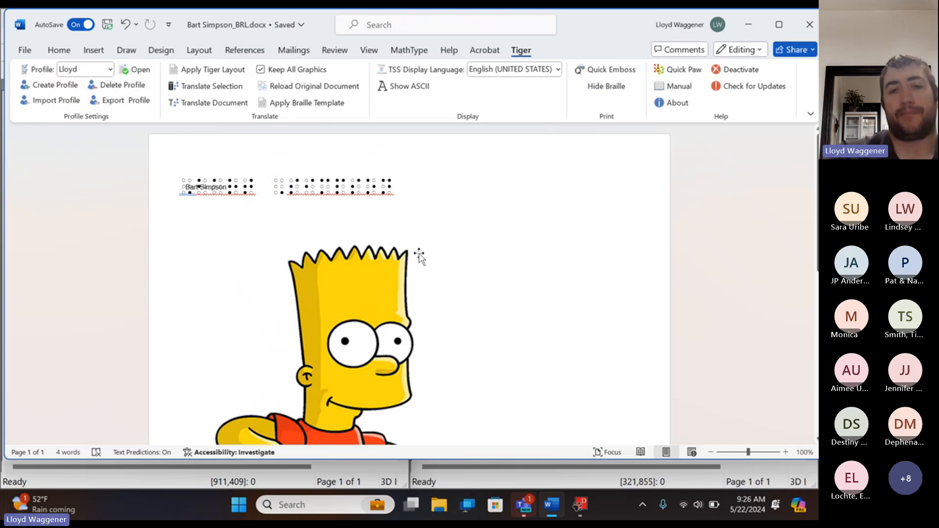
Read through the TSS Overview meeting chat in Teams for the latest replies, and return to the Word document.
mouse_move(522, 513)
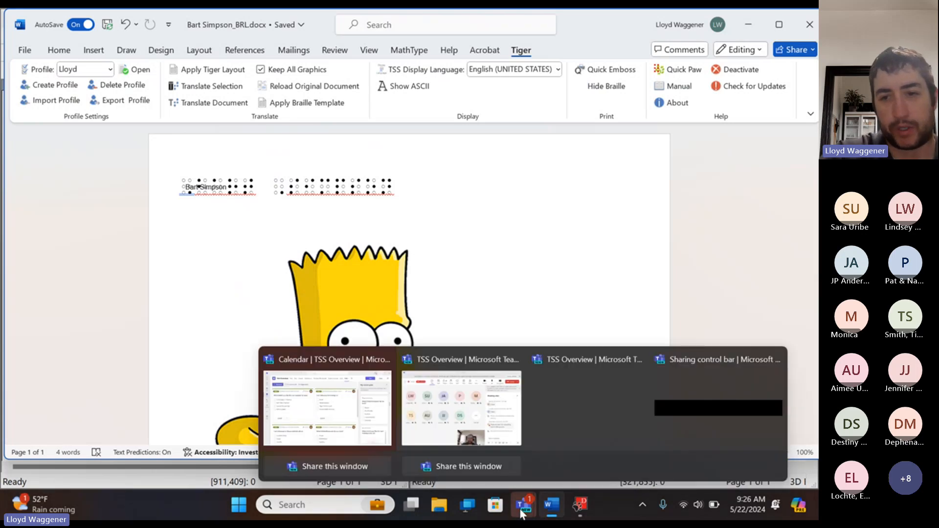
mouse_move(471, 421)
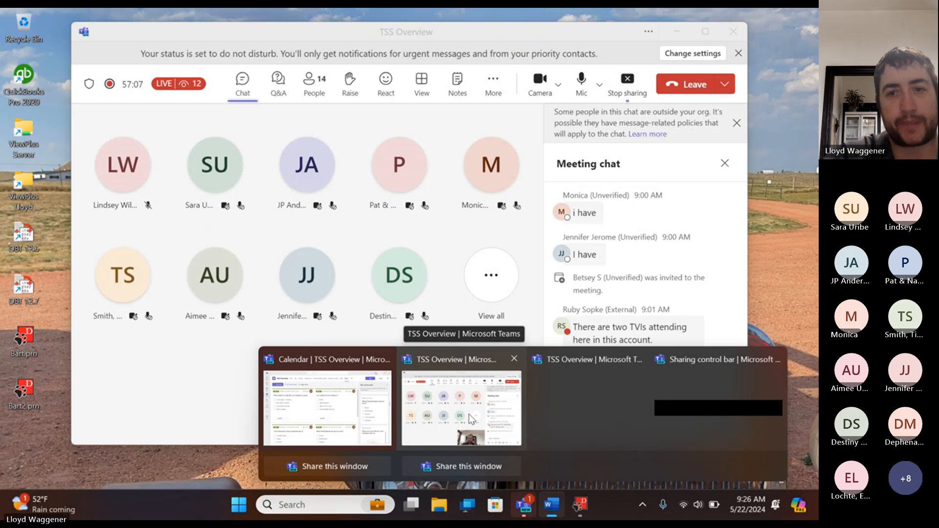
left_click(470, 416)
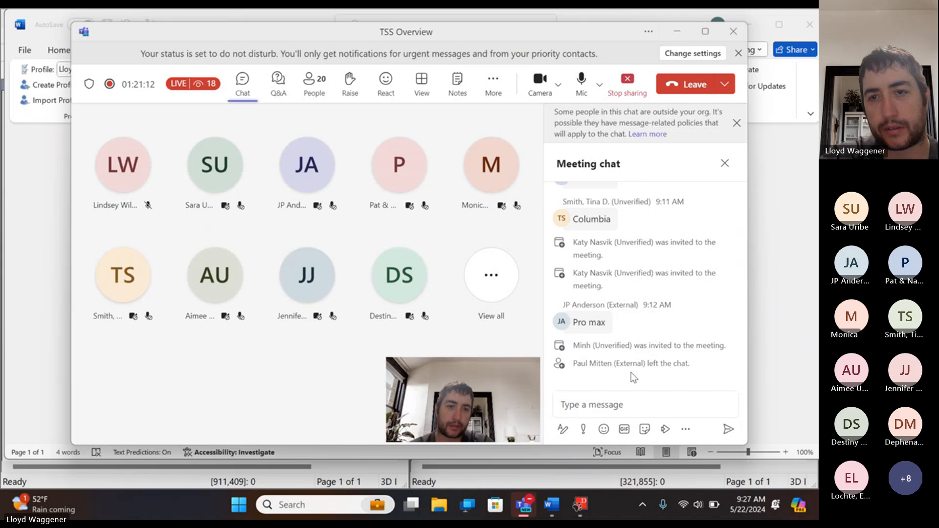
scroll(687, 262, "up", 2)
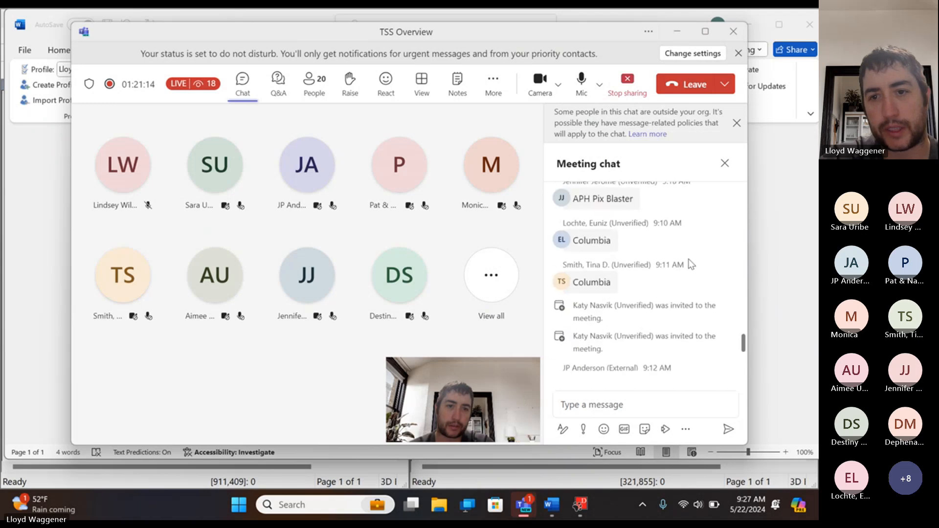
scroll(691, 264, "down", 2)
scroll(691, 264, "up", 3)
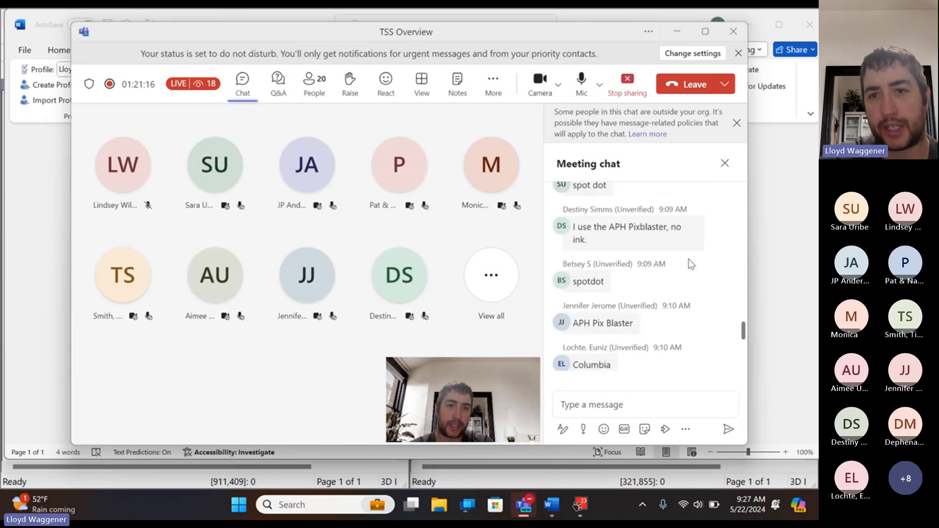
scroll(691, 264, "up", 3)
scroll(691, 264, "down", 3)
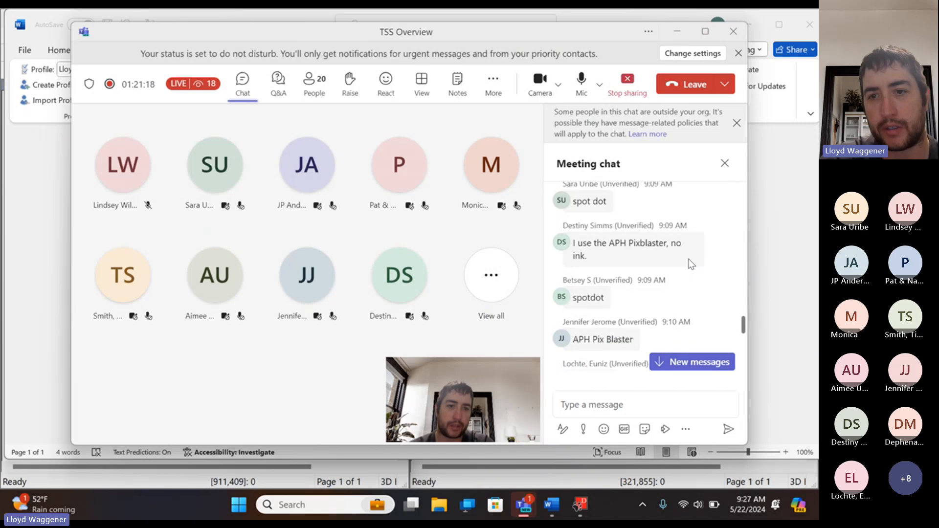
scroll(691, 264, "down", 5)
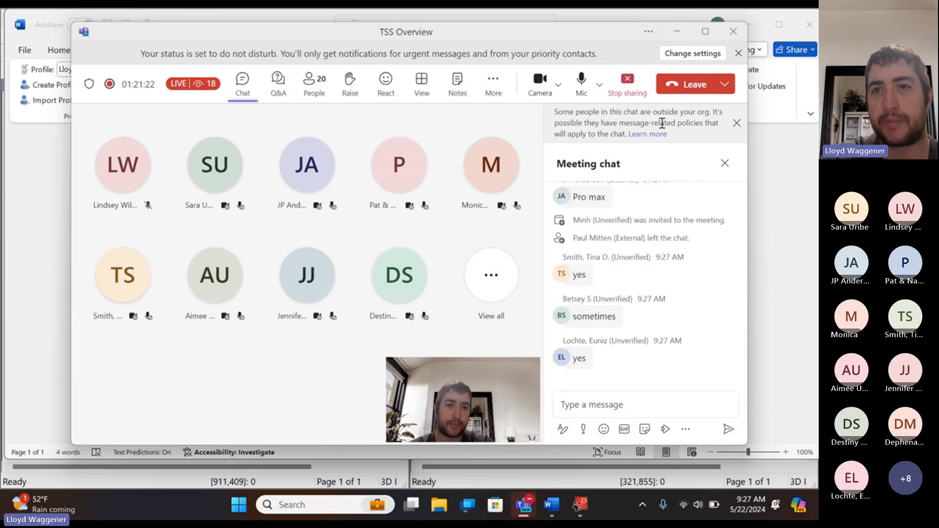
left_click(677, 31)
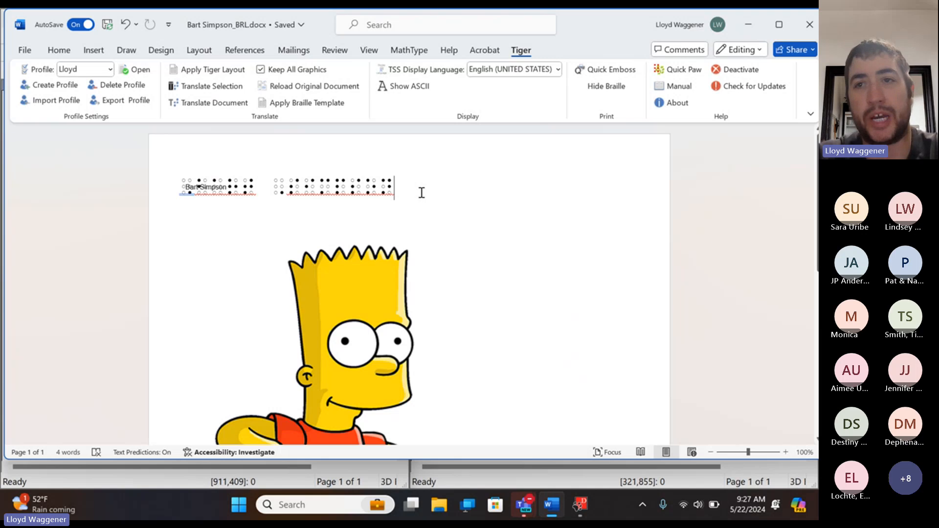
Open Quick Paw and enable braille entry with the 8-Key (English US) keyboard emulation.
left_click(683, 73)
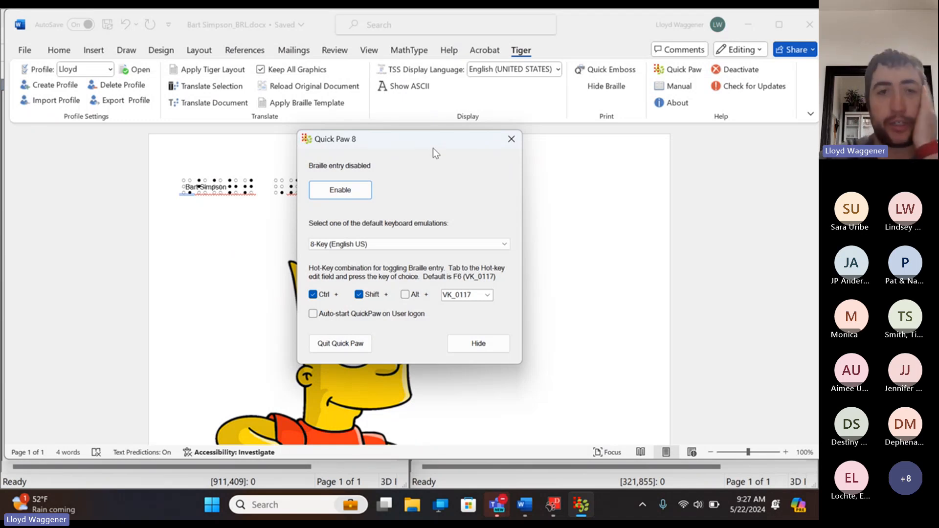
left_click(374, 244)
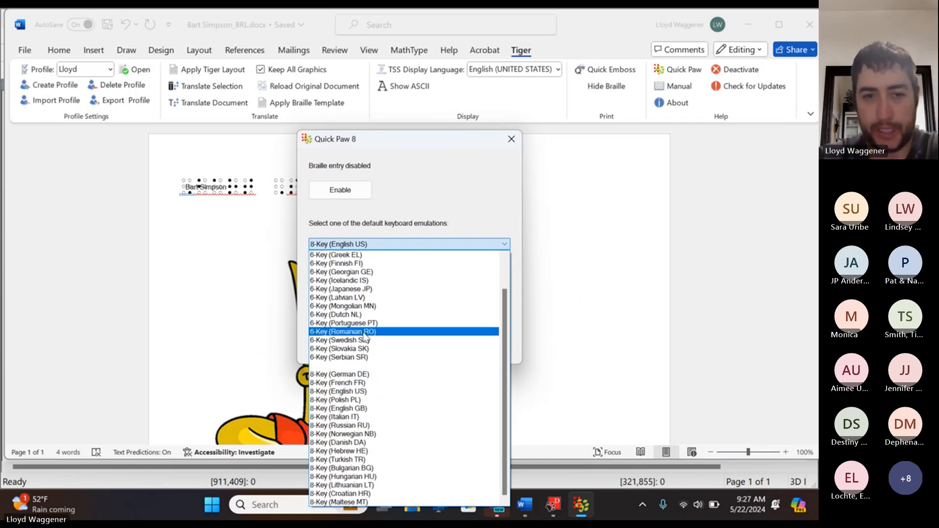
scroll(365, 337, "up", 1)
scroll(363, 335, "up", 1)
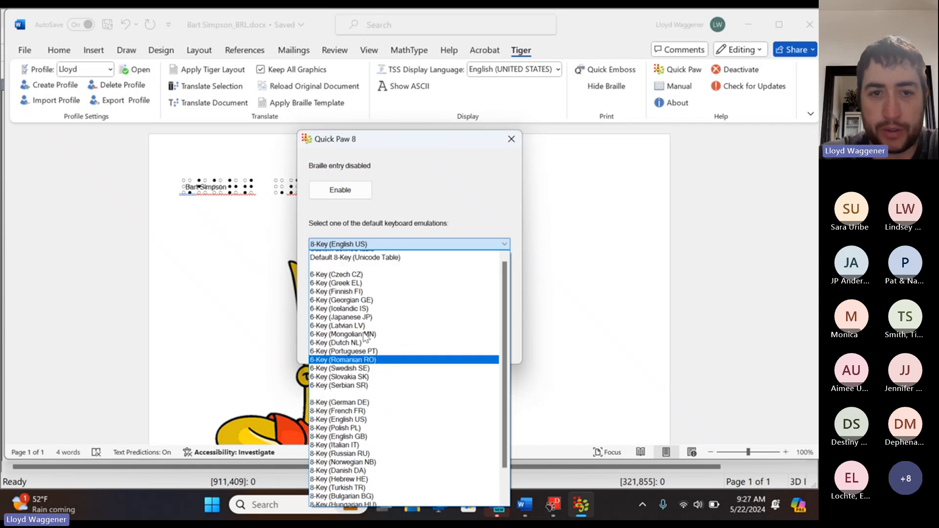
scroll(365, 336, "down", 2)
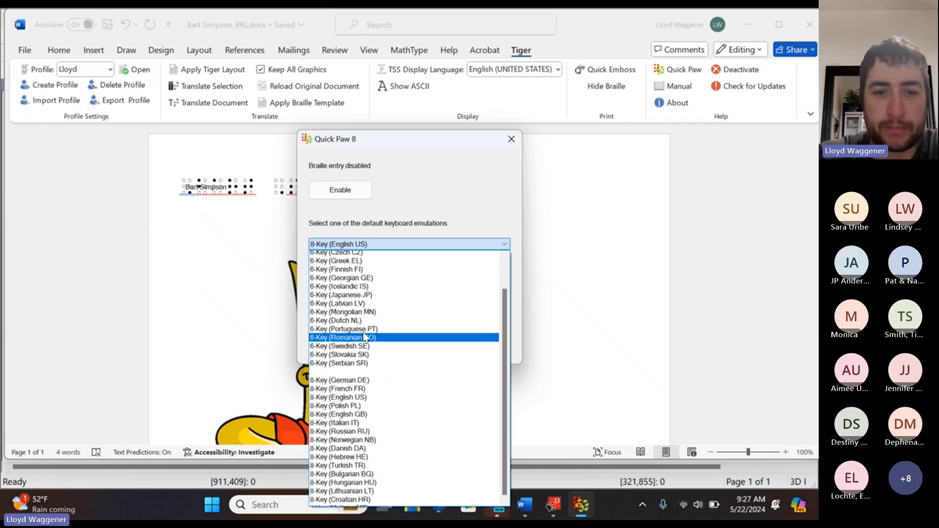
left_click(348, 392)
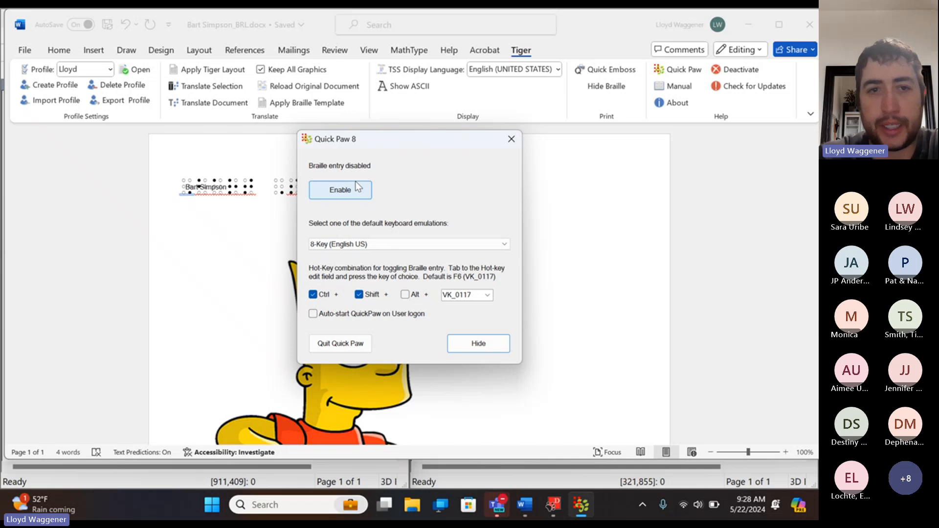
left_click(341, 195)
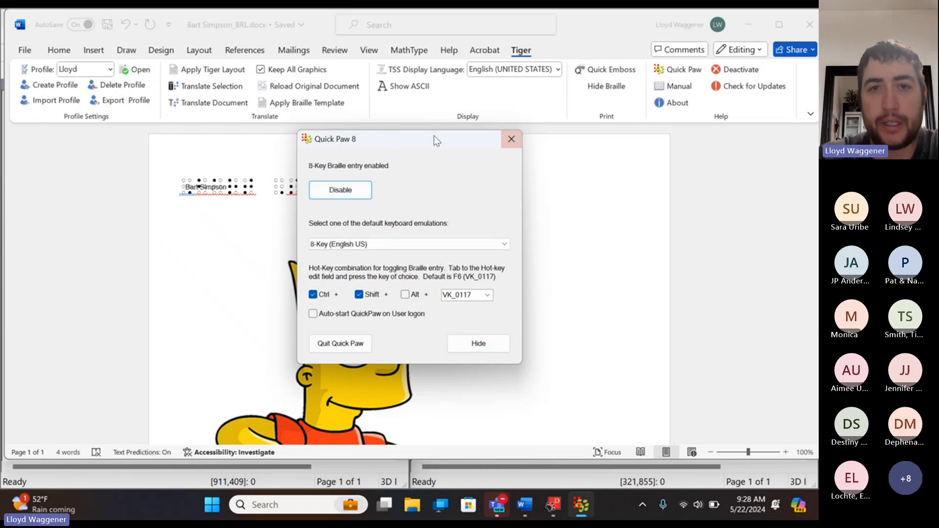
Move the Quick Paw window aside and add two line breaks after the braille title above the picture.
left_click_drag(433, 139, 725, 154)
left_click(521, 190)
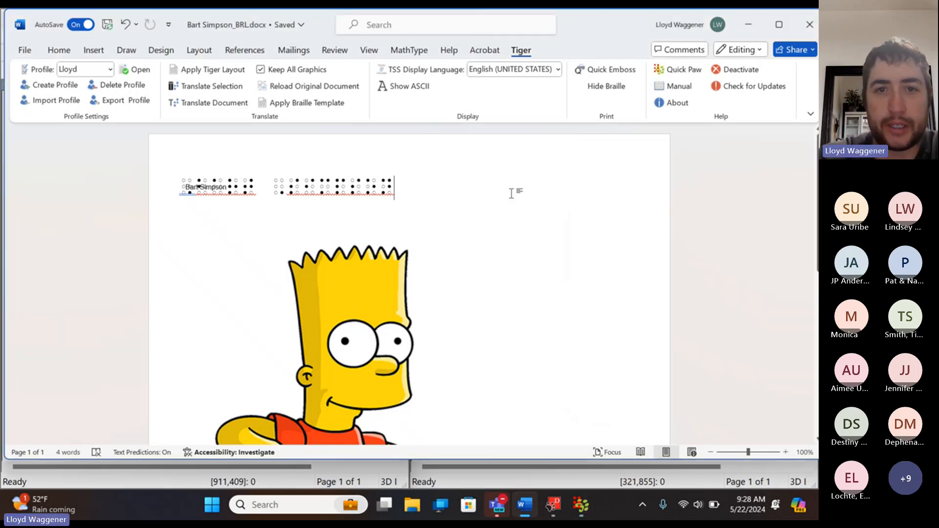
double_click(394, 187)
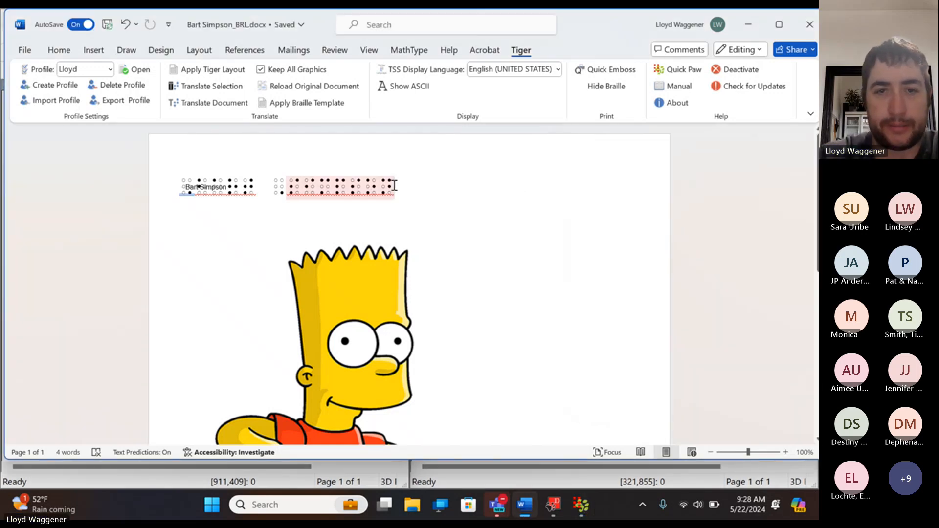
left_click(59, 50)
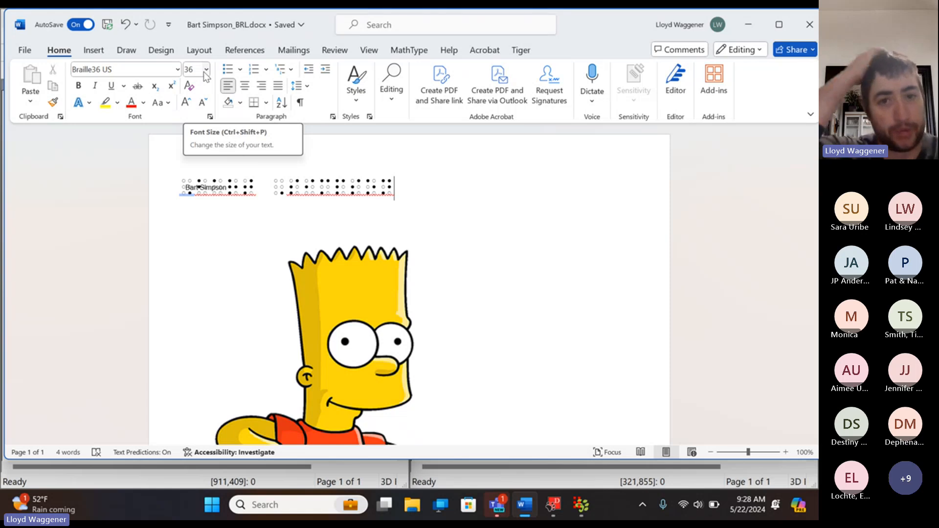
key("Return")
key("Return")
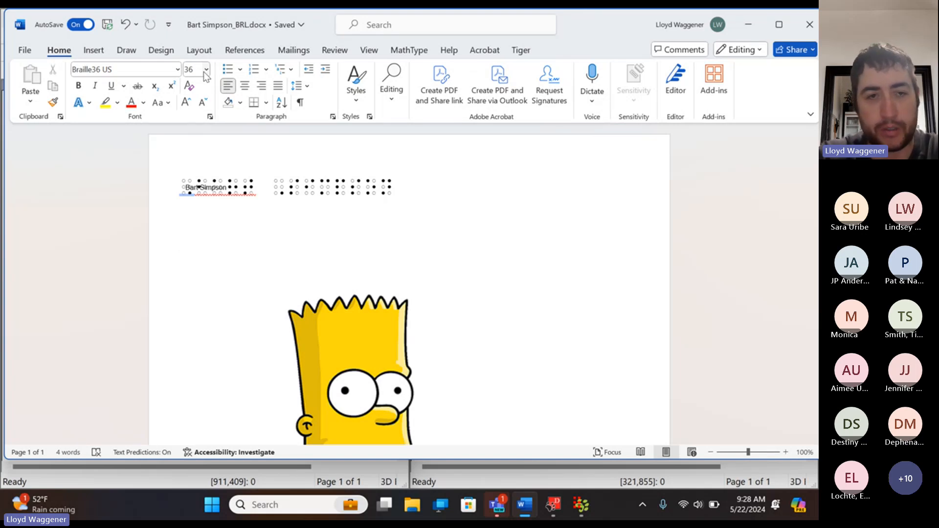
Enter braille cells on the new line: dots 2-5, a space, dots 3-6, and dots 3-5.
type("3 ")
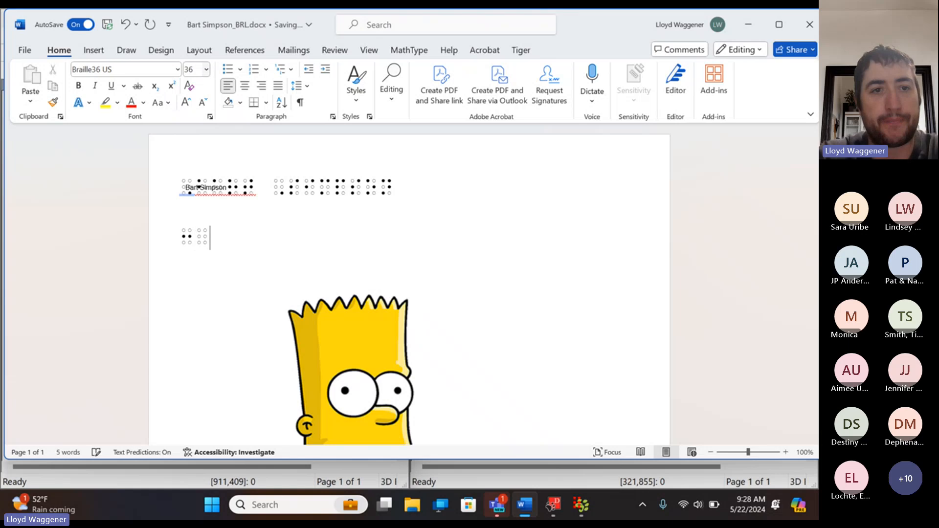
type("-")
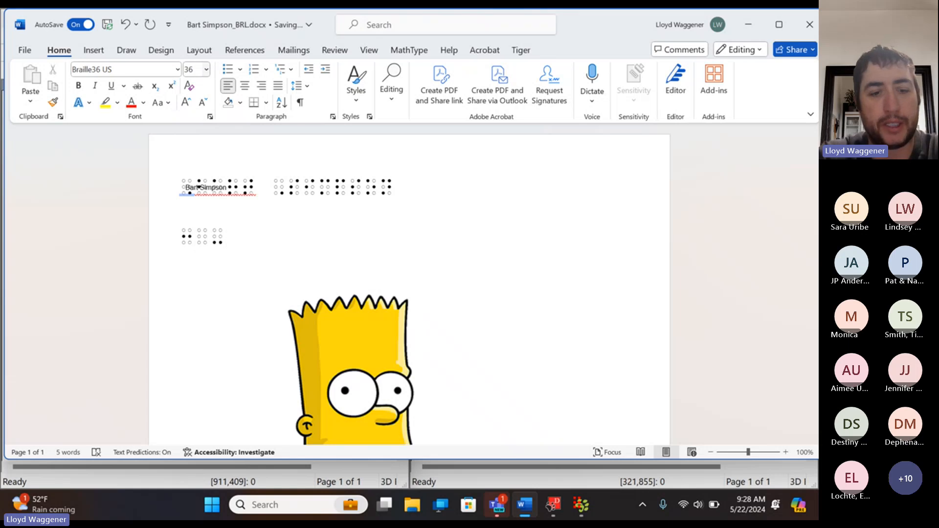
type("0")
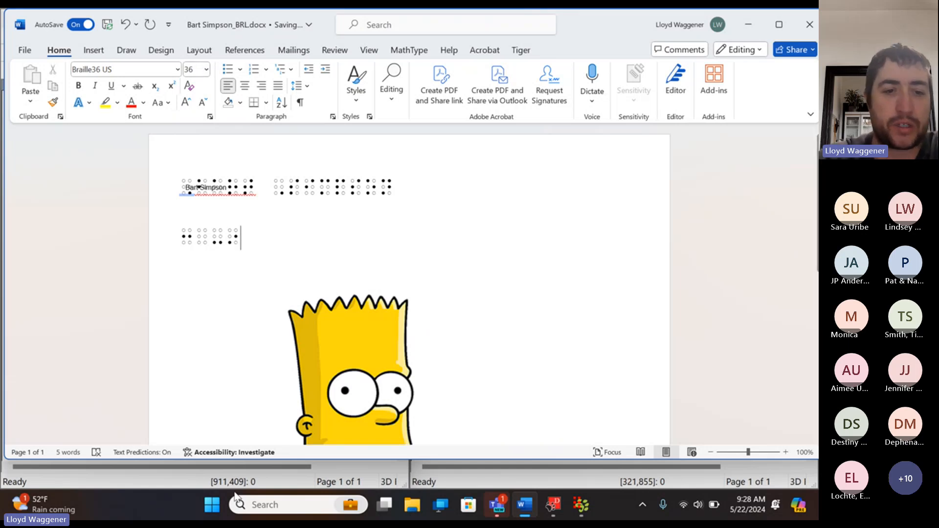
left_click(213, 505)
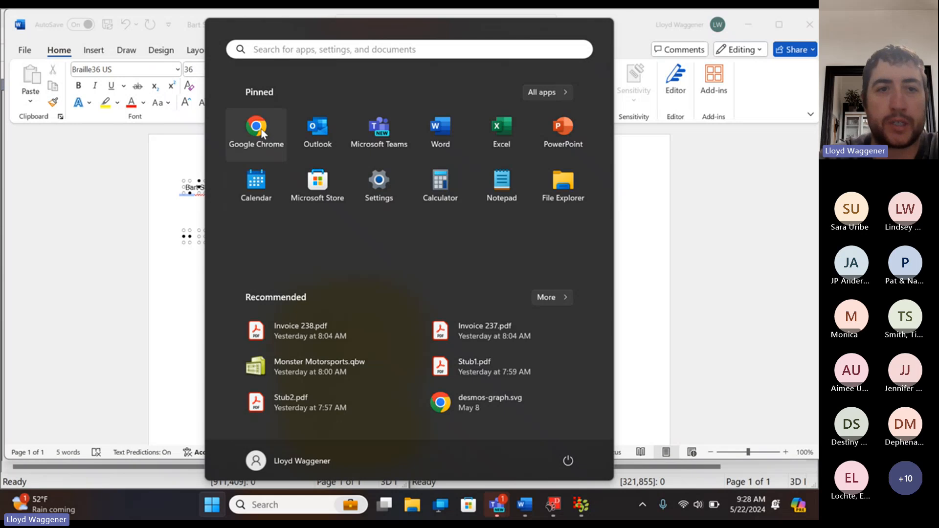
left_click(261, 128)
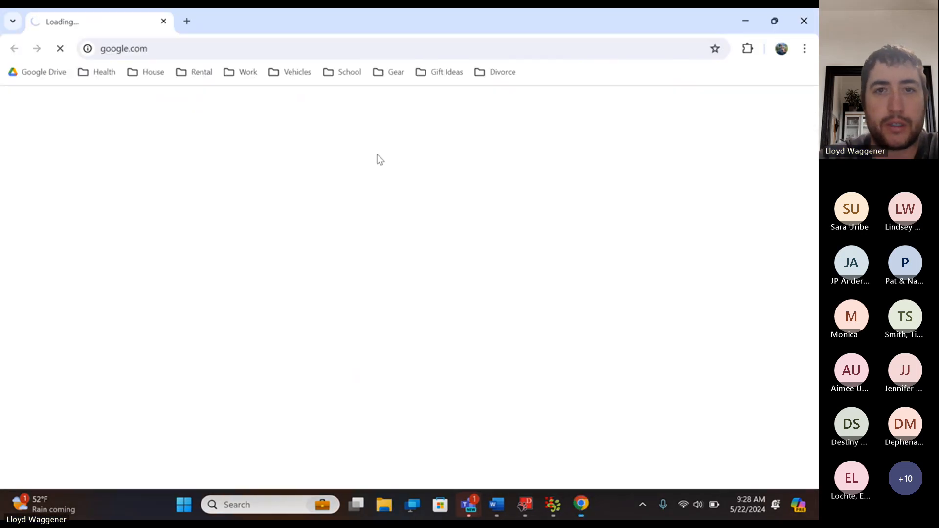
left_click(802, 22)
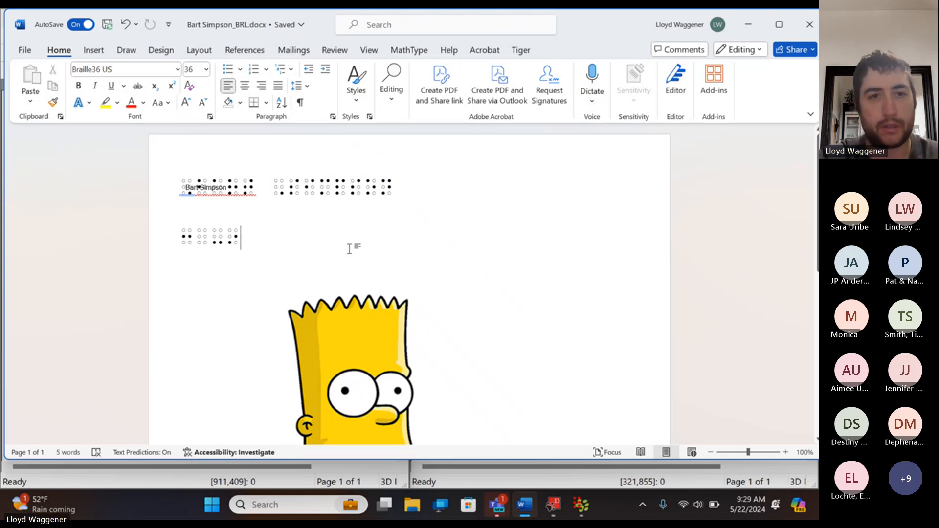
Check Quick Paw's braille entry status and return to the end of the new braille line in the document.
left_click(242, 238)
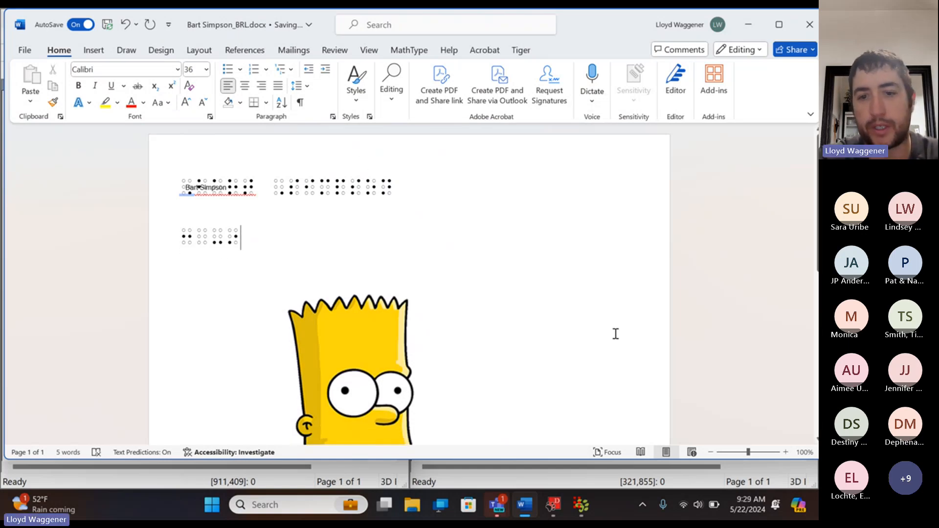
left_click(587, 503)
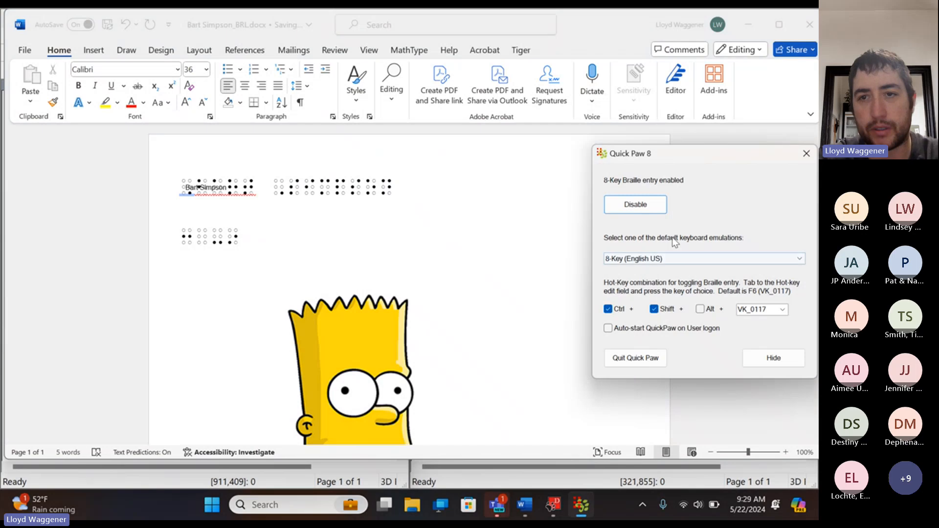
left_click(642, 210)
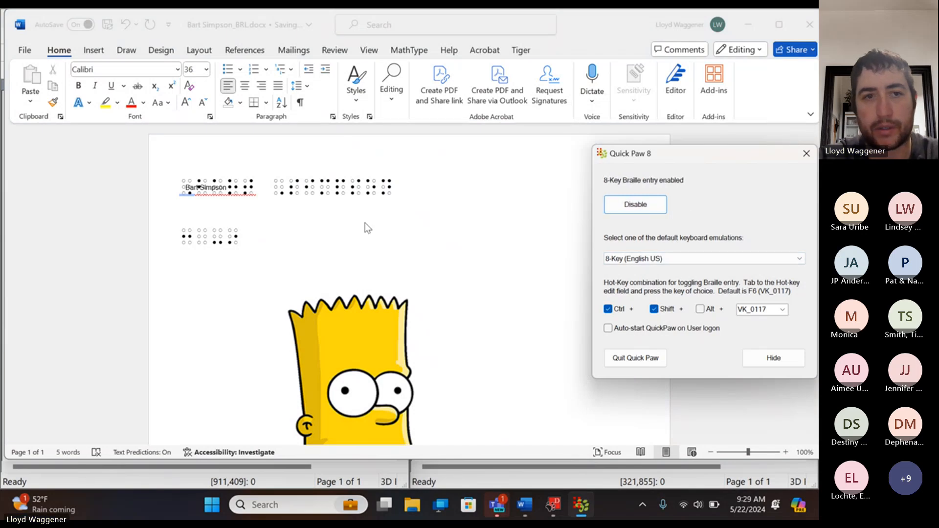
left_click(362, 225)
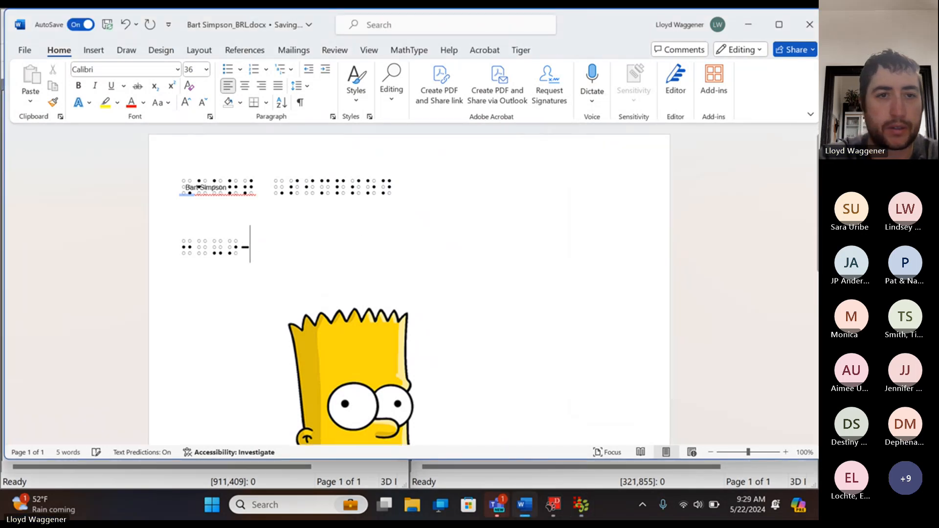
Try the Braille36 UZ font for text at the end of the new braille line.
left_click(177, 69)
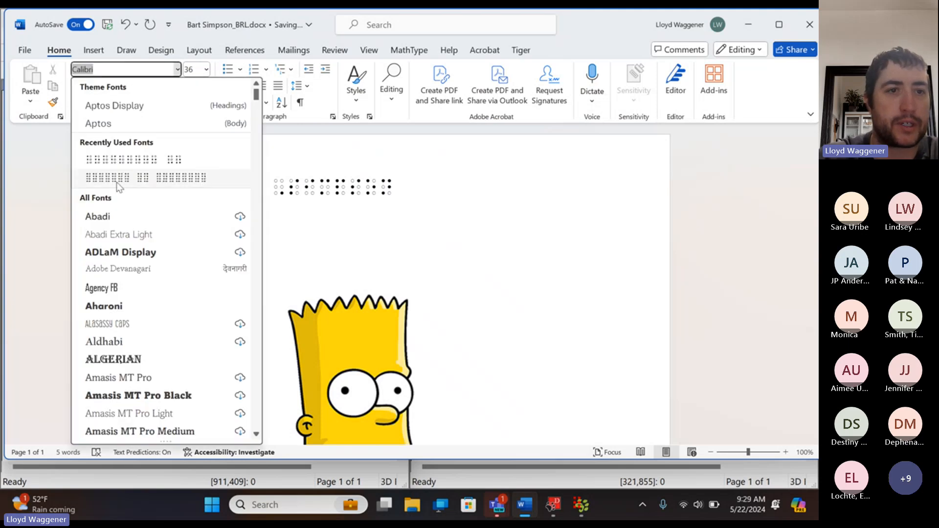
scroll(118, 210, "down", 6)
scroll(118, 209, "down", 12)
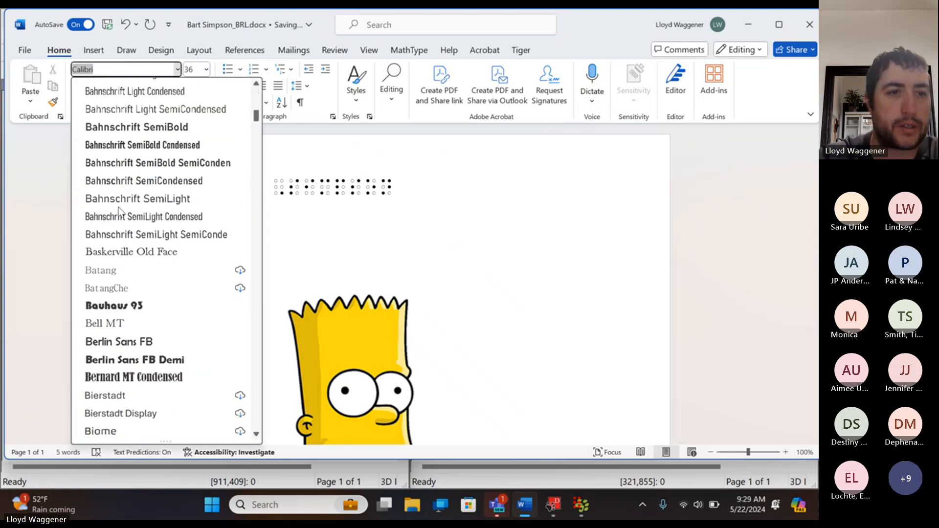
scroll(118, 206, "down", 8)
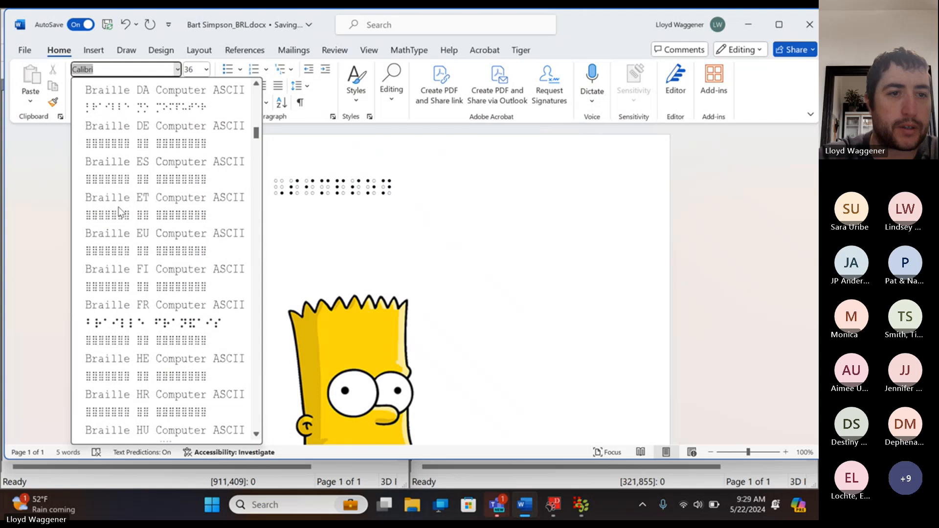
scroll(118, 207, "up", 3)
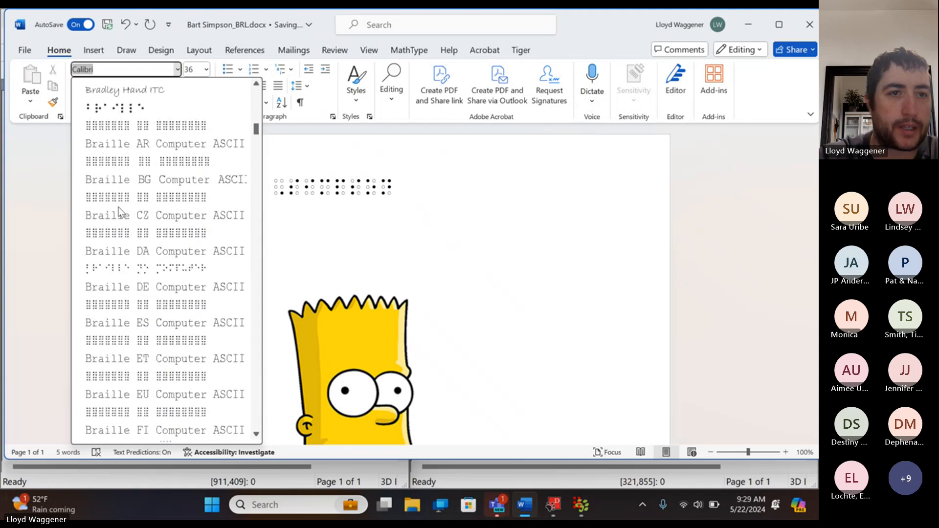
scroll(118, 206, "down", 10)
scroll(119, 211, "down", 3)
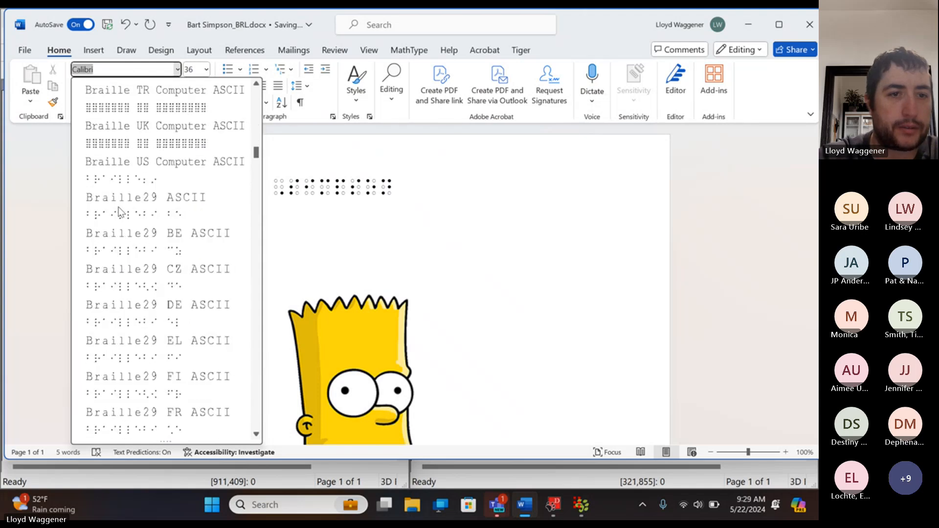
scroll(151, 343, "down", 4)
scroll(152, 344, "down", 5)
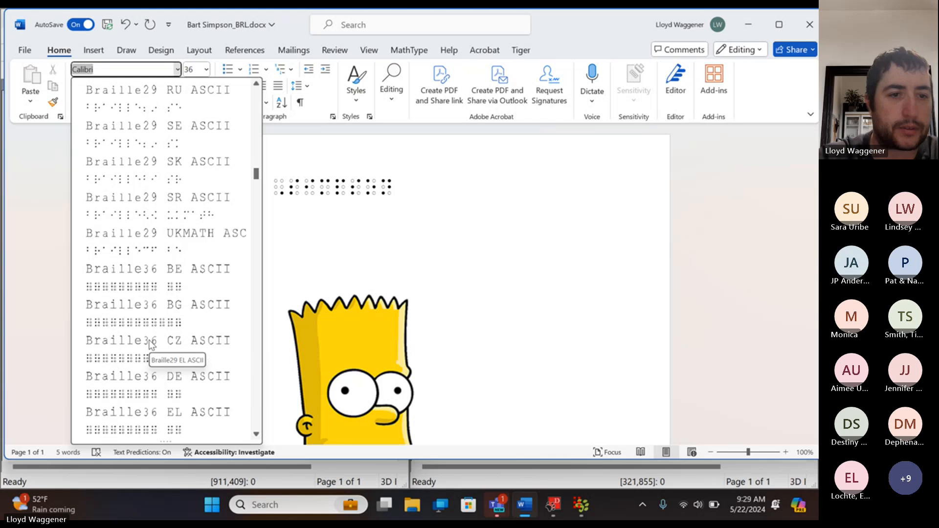
scroll(152, 344, "down", 1)
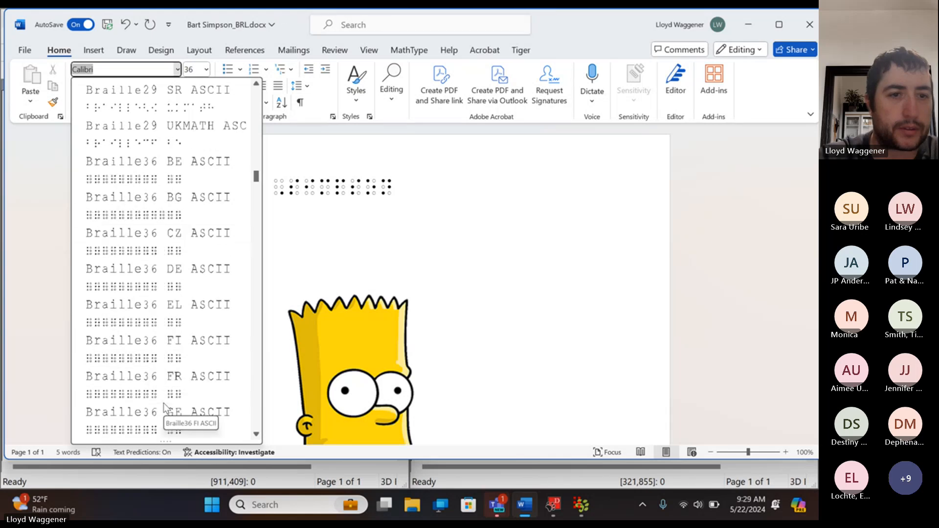
scroll(163, 403, "down", 15)
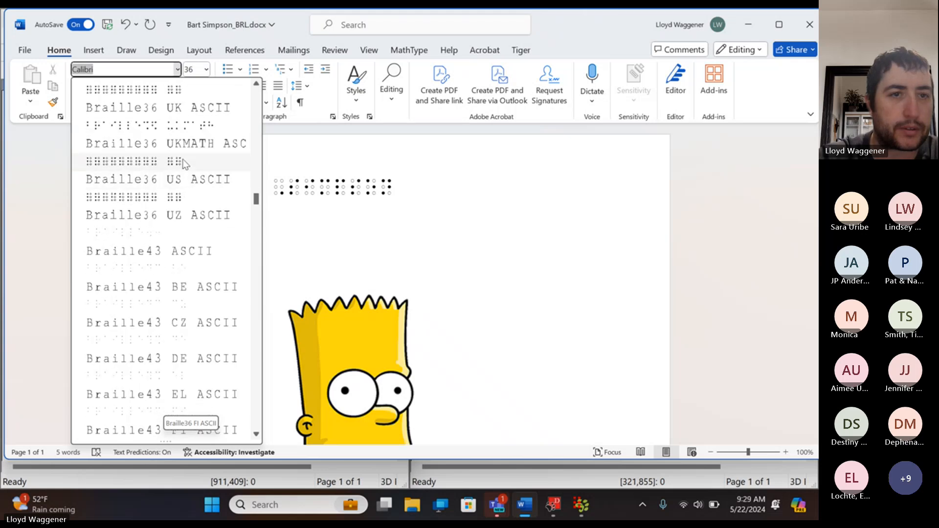
left_click(170, 198)
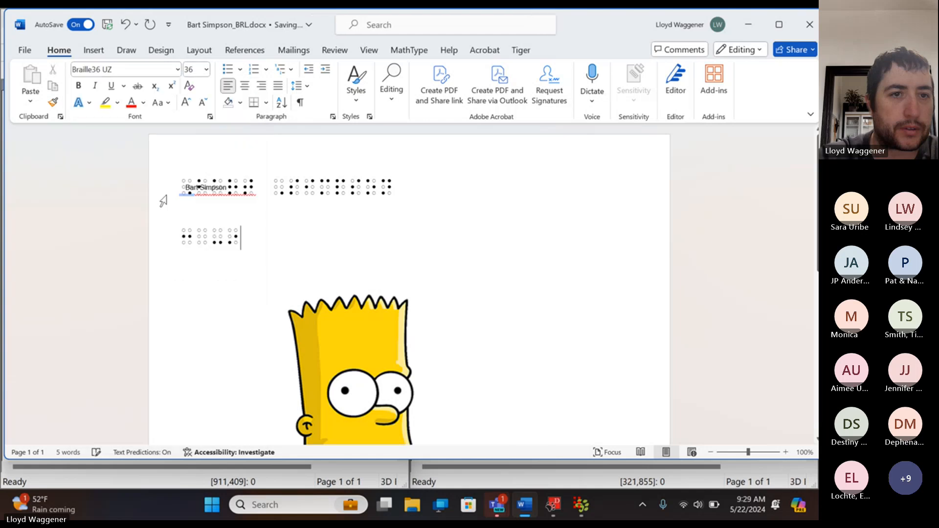
left_click(177, 69)
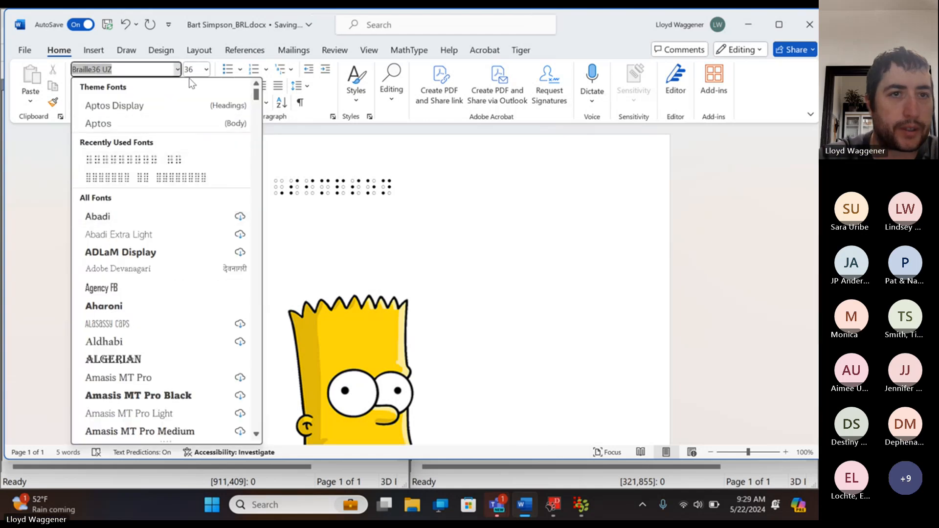
key("Up")
key("Up")
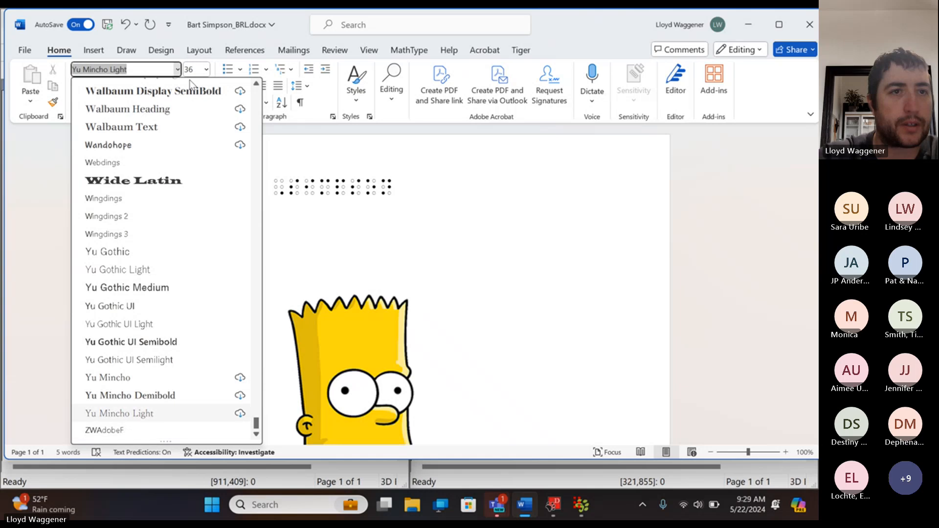
scroll(159, 178, "up", 20)
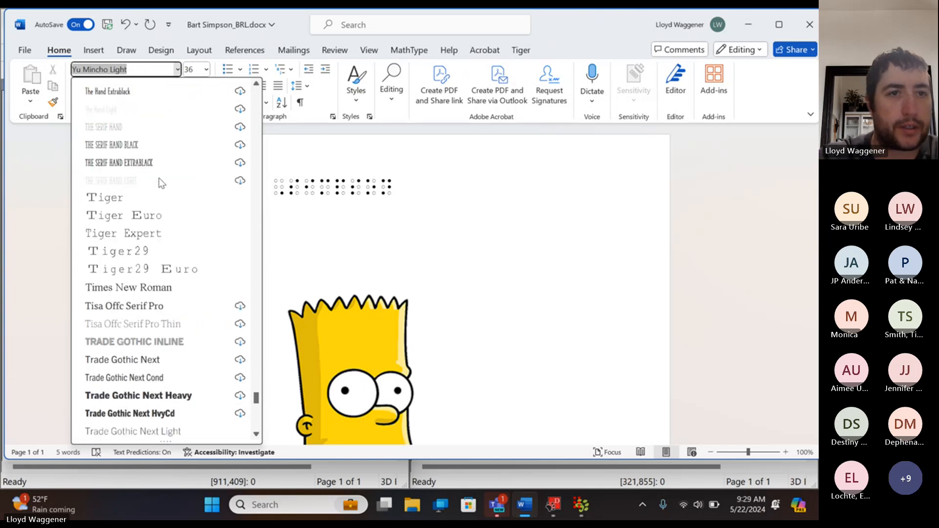
type("B")
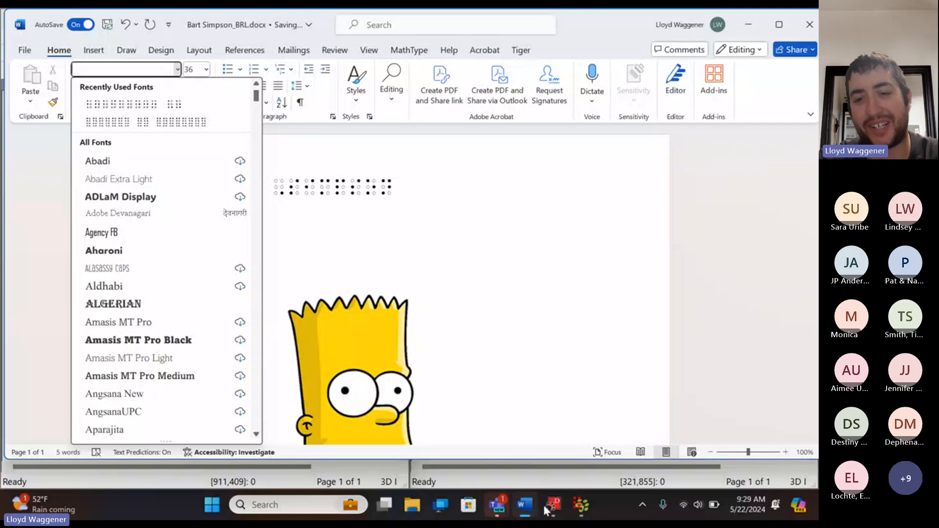
Disable Quick Paw's braille entry and set the font at the end of the new braille line to Braille36 US.
left_click(580, 504)
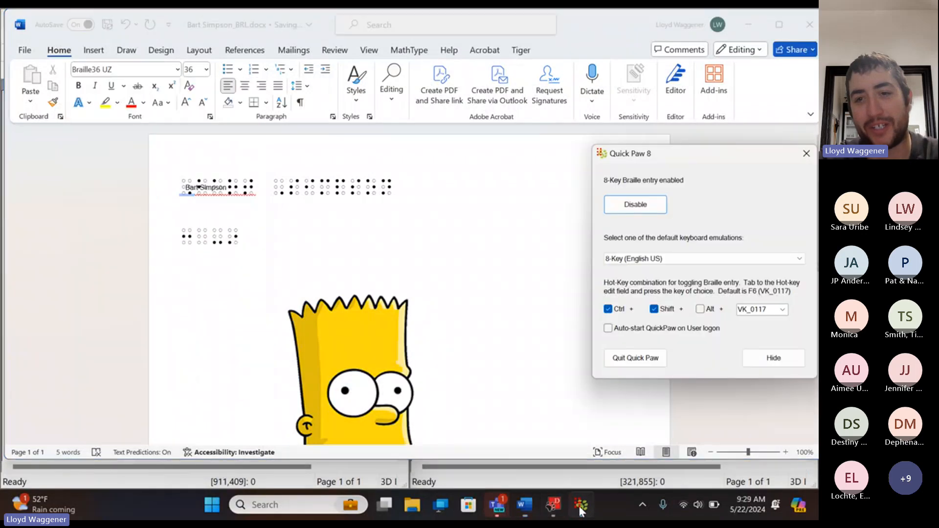
left_click(638, 205)
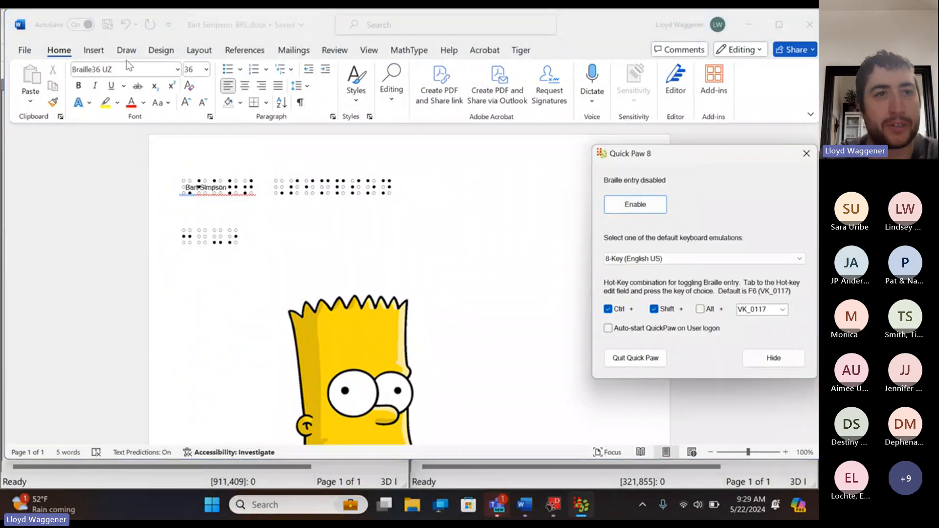
left_click(127, 68)
left_click(126, 71)
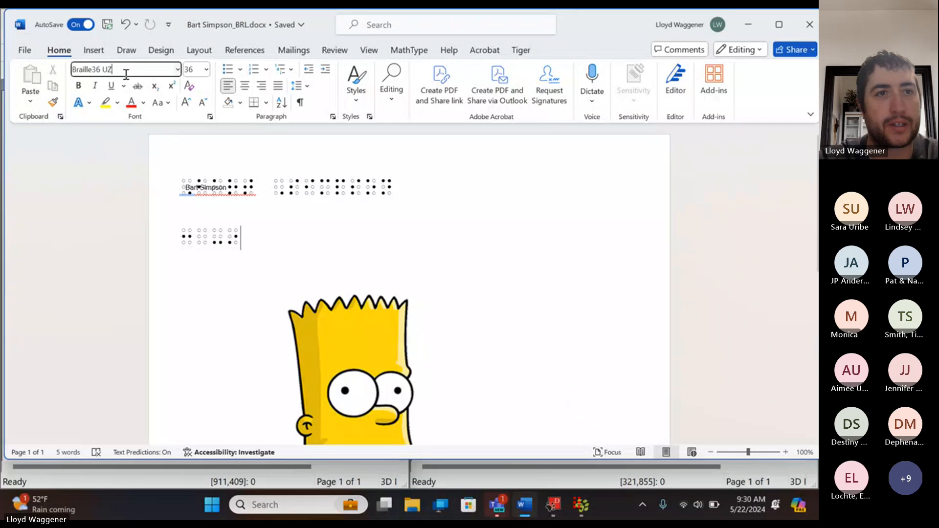
key("BackSpace")
key("BackSpace")
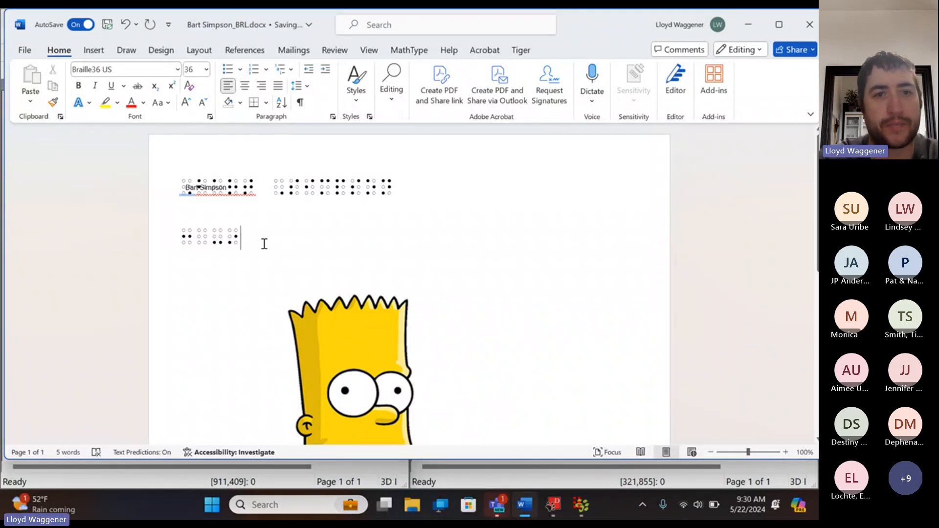
Enable 8-Key braille entry in Quick Paw again and try to enter another character at the end of the new braille line.
left_click(580, 506)
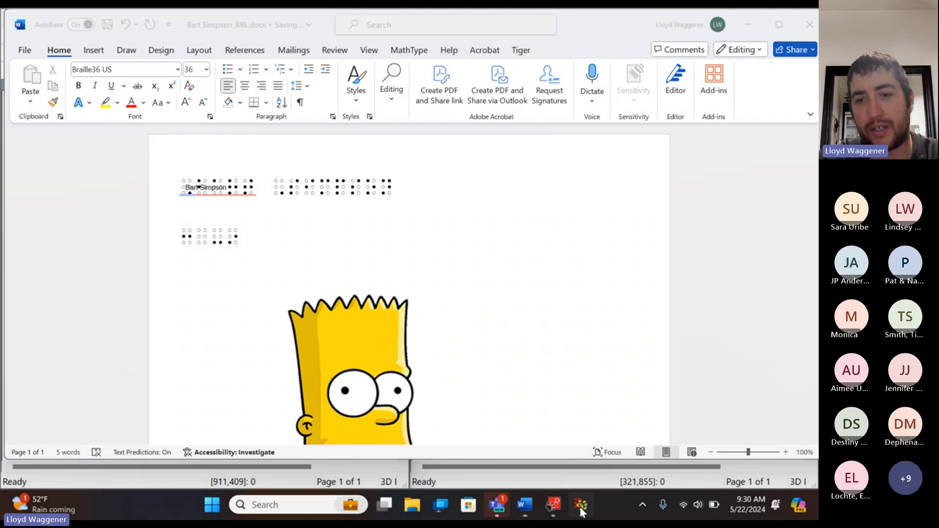
left_click(657, 205)
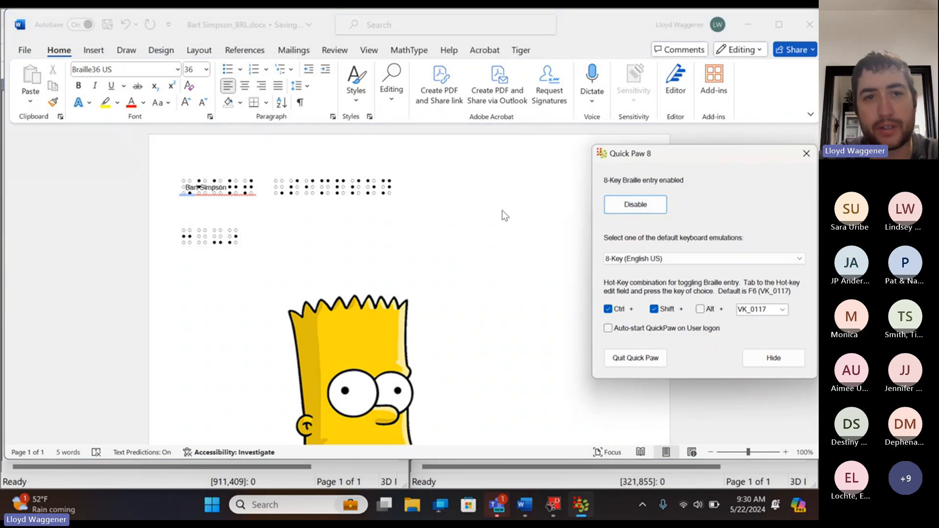
left_click(337, 221)
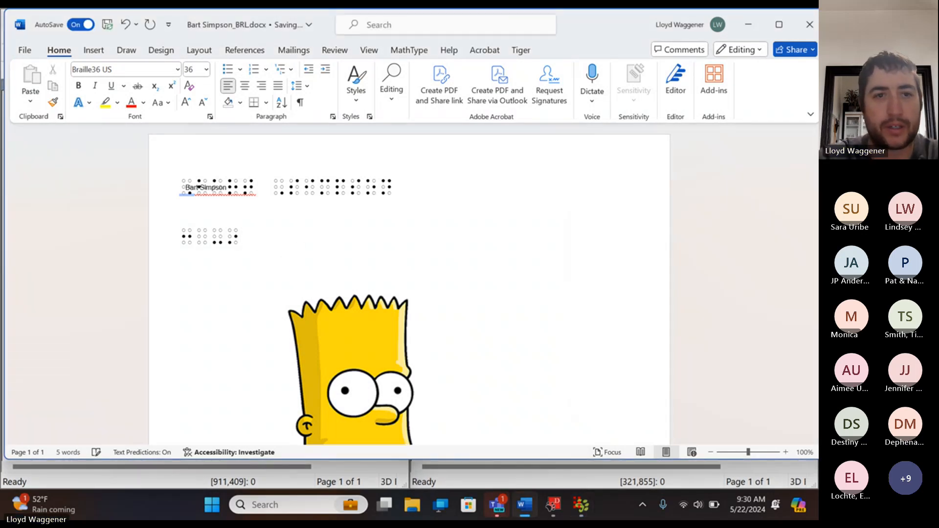
type("Ë")
key("BackSpace")
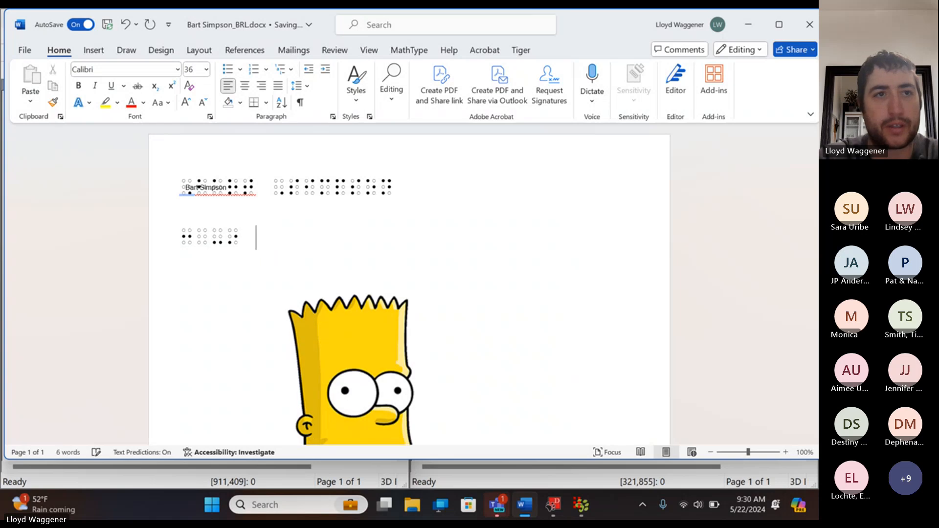
Reapply the Braille36 US font at the end of the new braille line, then try a braille character there and remove it.
left_click(178, 69)
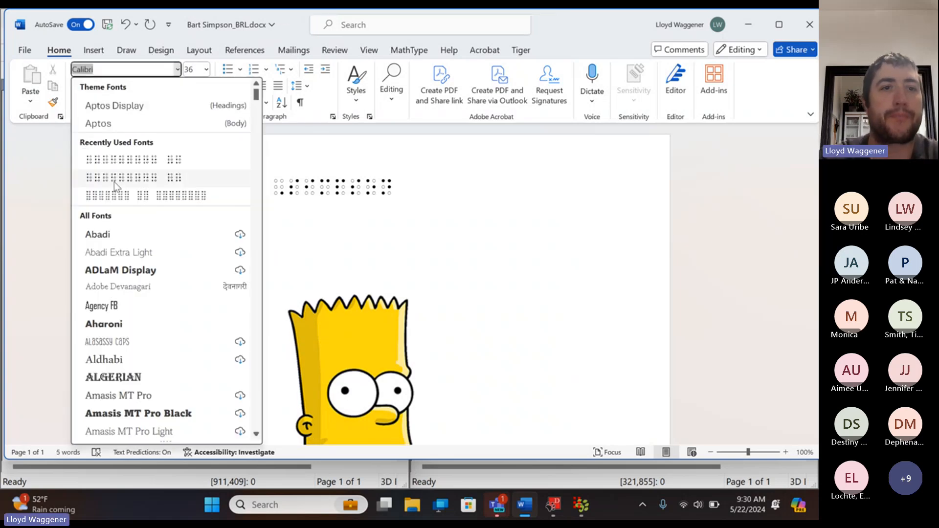
left_click(124, 160)
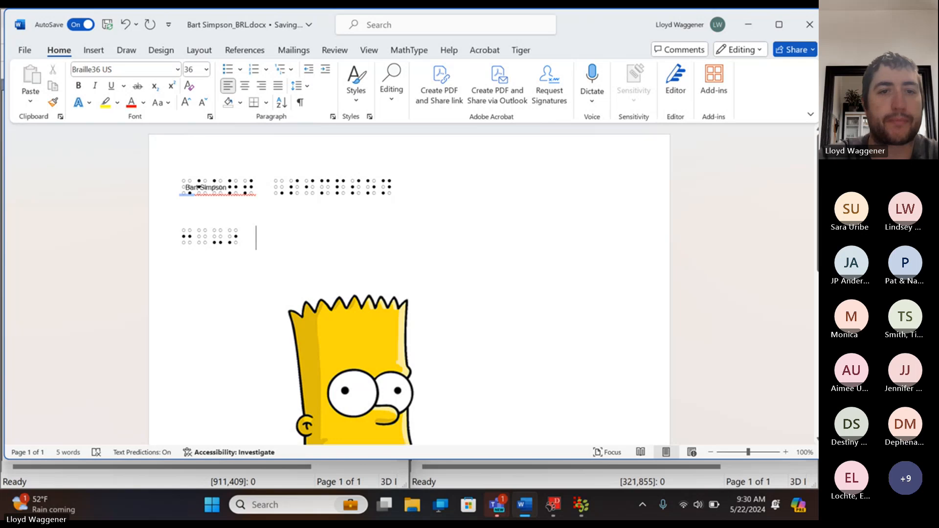
type("È")
key("BackSpace")
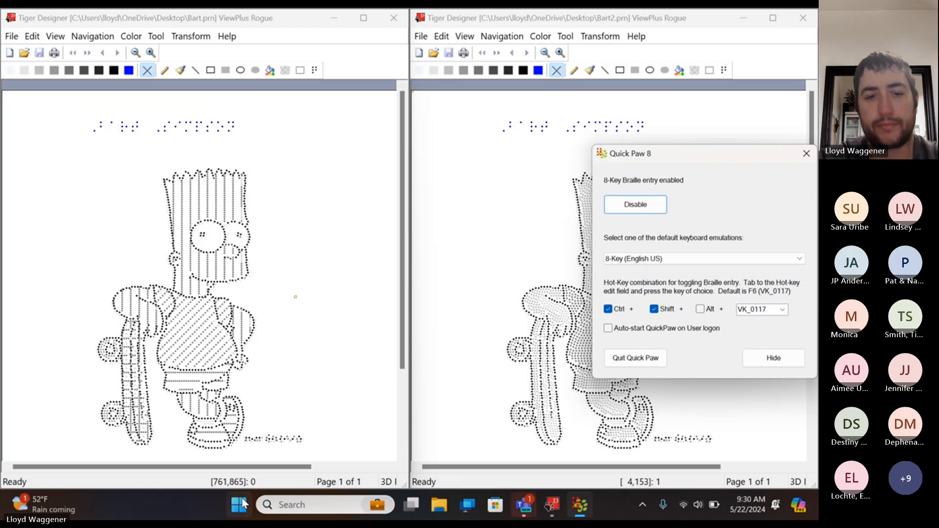
Start Word again, close the Quick Paw window and create a blank document.
left_click(240, 505)
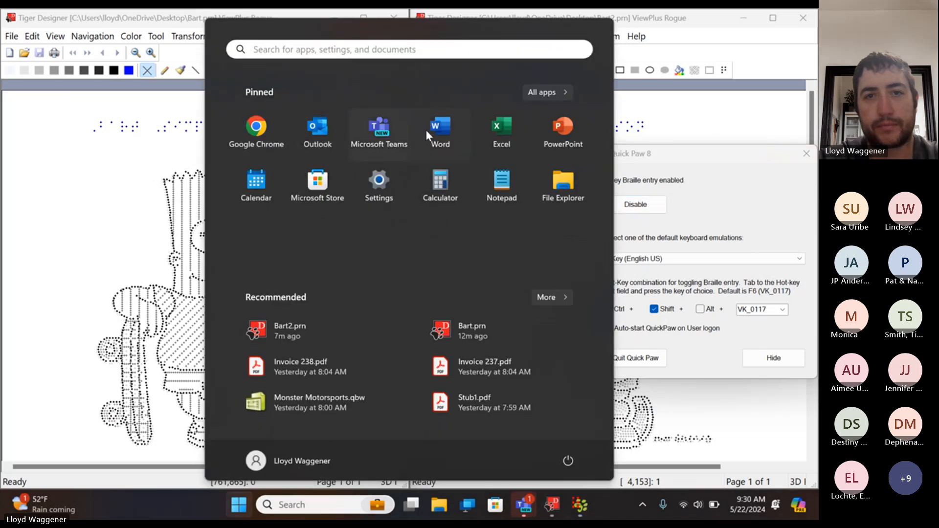
left_click(434, 128)
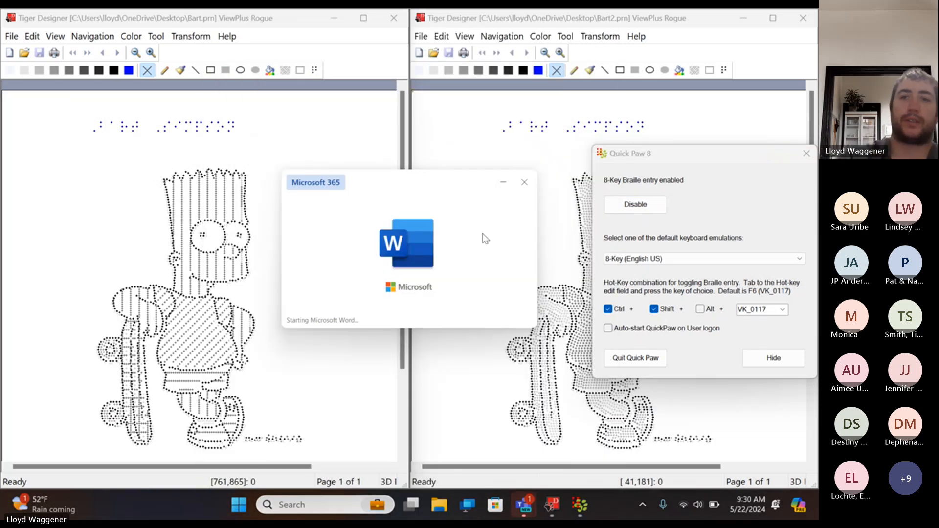
left_click(806, 154)
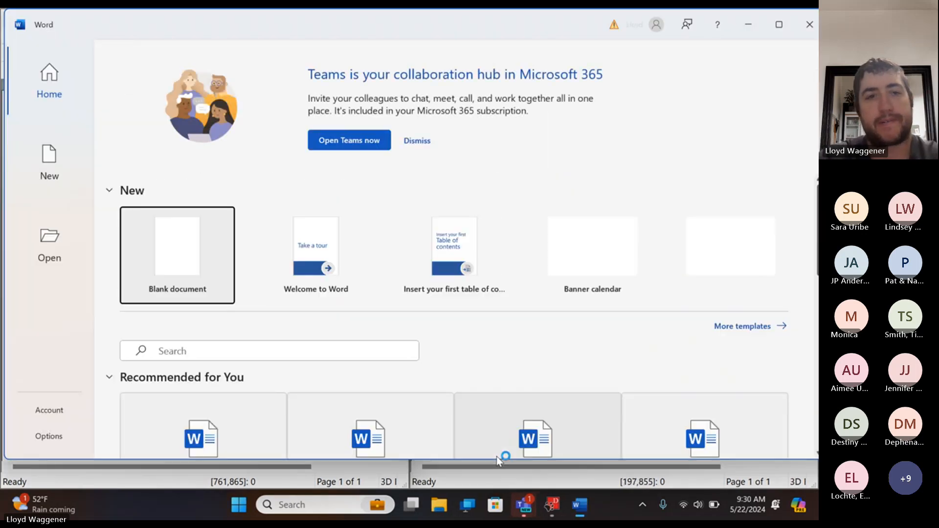
left_click(184, 271)
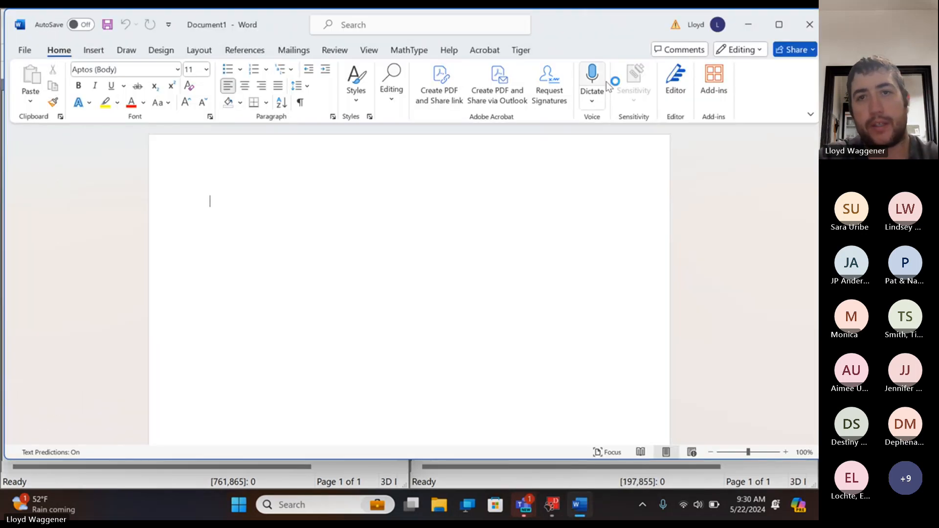
Enable 8-Key (English US) braille entry in Quick Paw for the blank document and close its window.
left_click(522, 50)
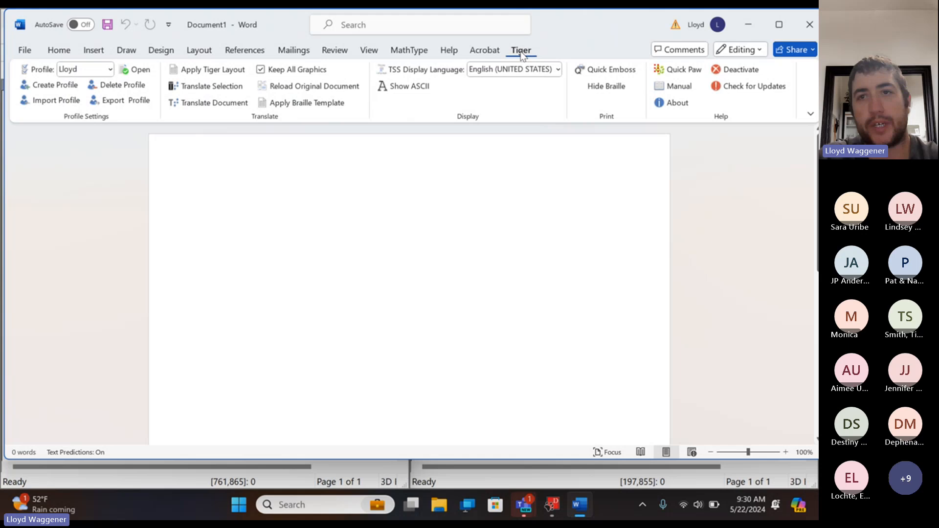
left_click(661, 70)
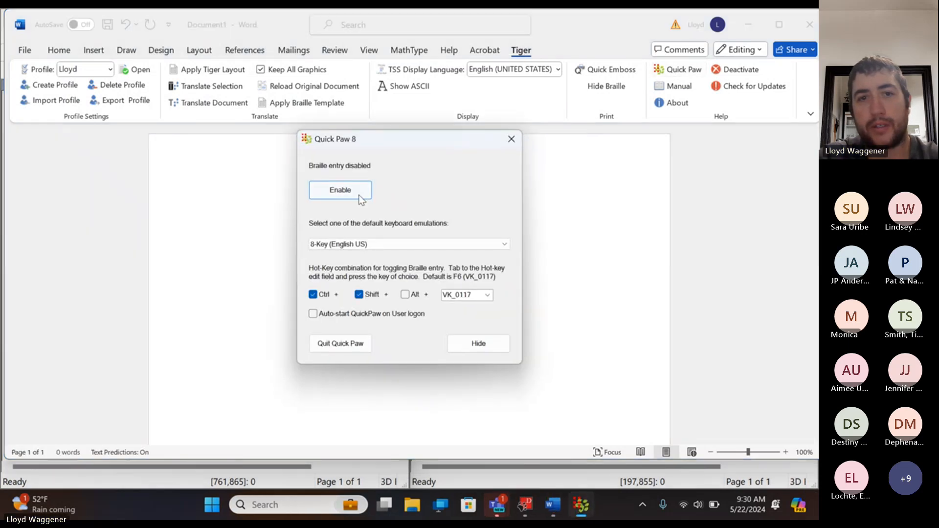
left_click(354, 194)
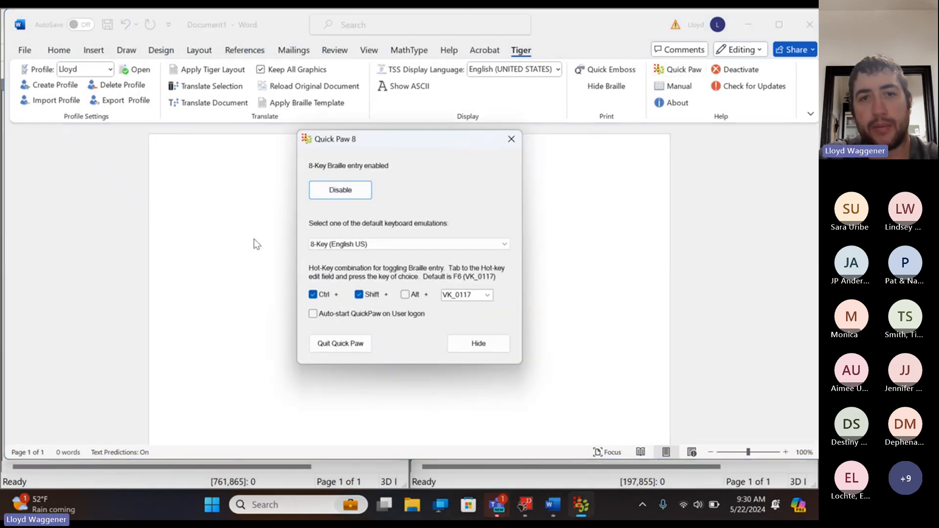
left_click(514, 145)
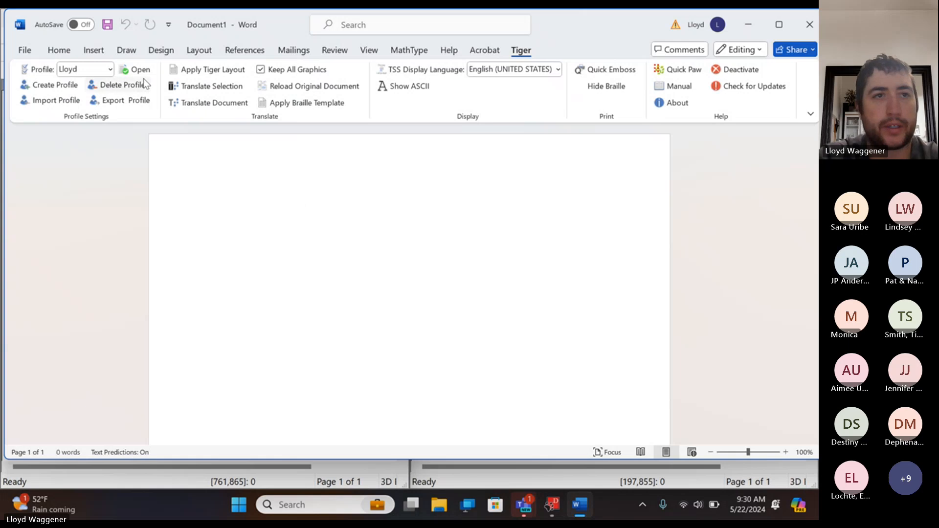
Open the font name for editing at the start of the blank document.
left_click(62, 53)
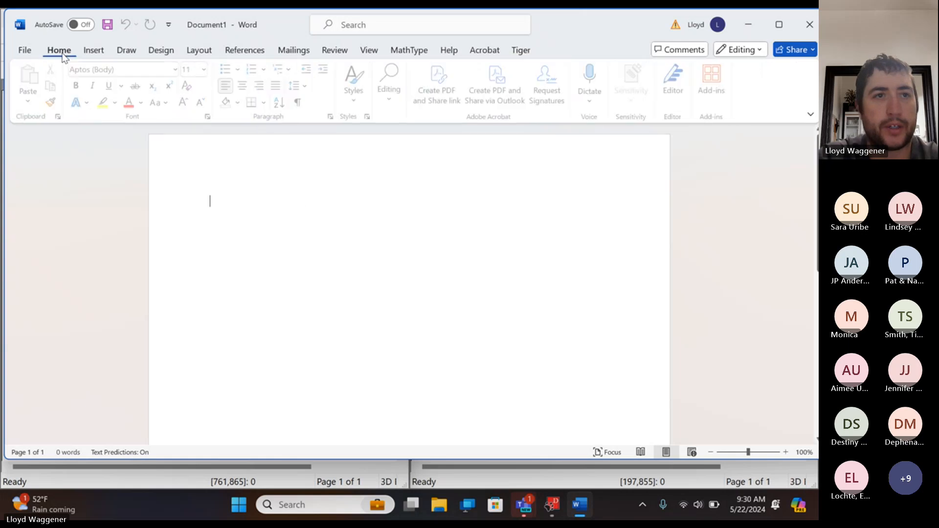
left_click(168, 72)
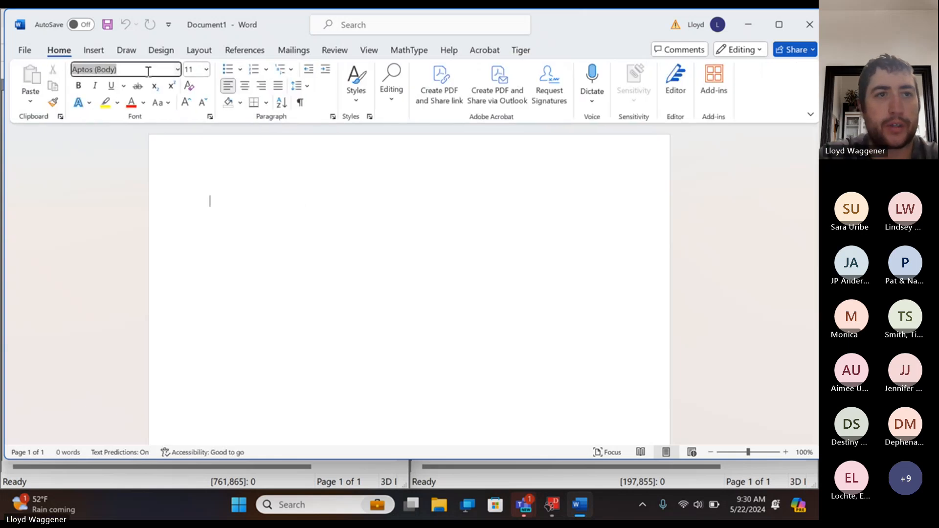
Set the blank document's font to Braille36 US at size 36.
left_click(177, 69)
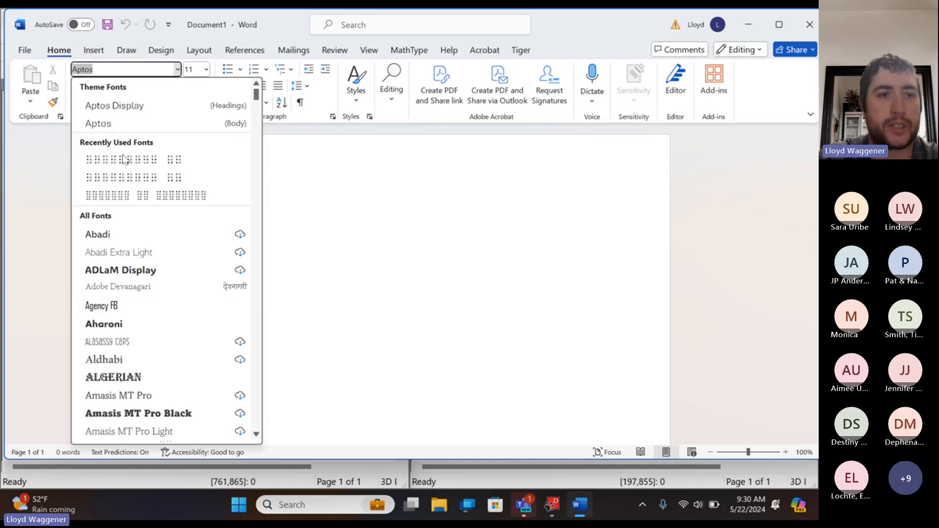
scroll(121, 316, "down", 20)
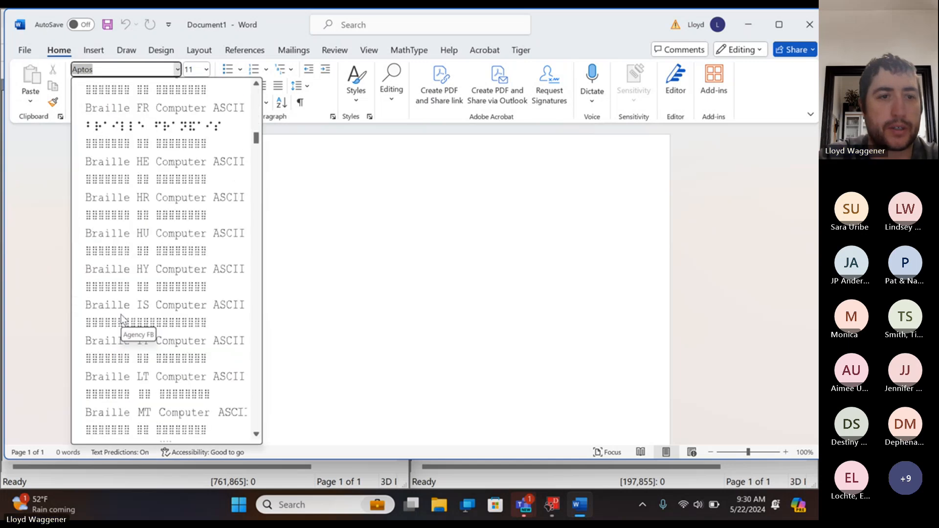
scroll(122, 319, "down", 12)
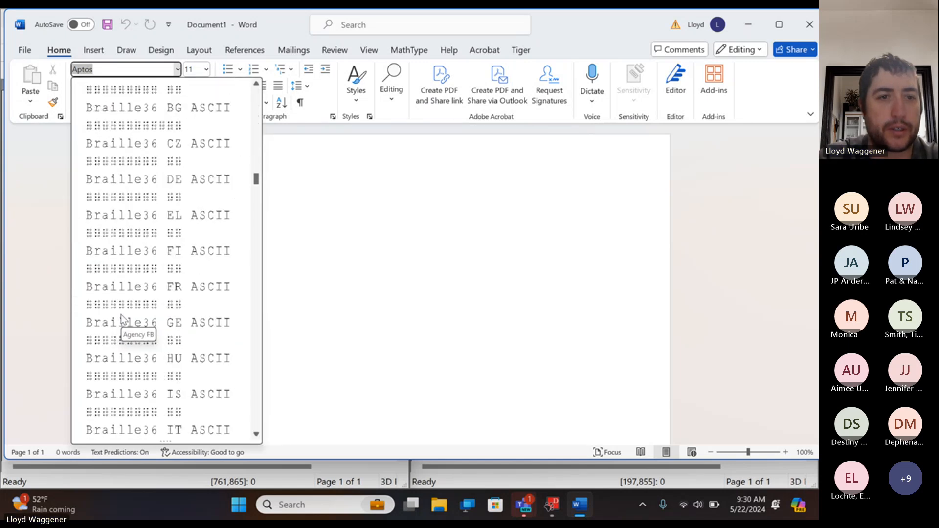
scroll(121, 315, "down", 5)
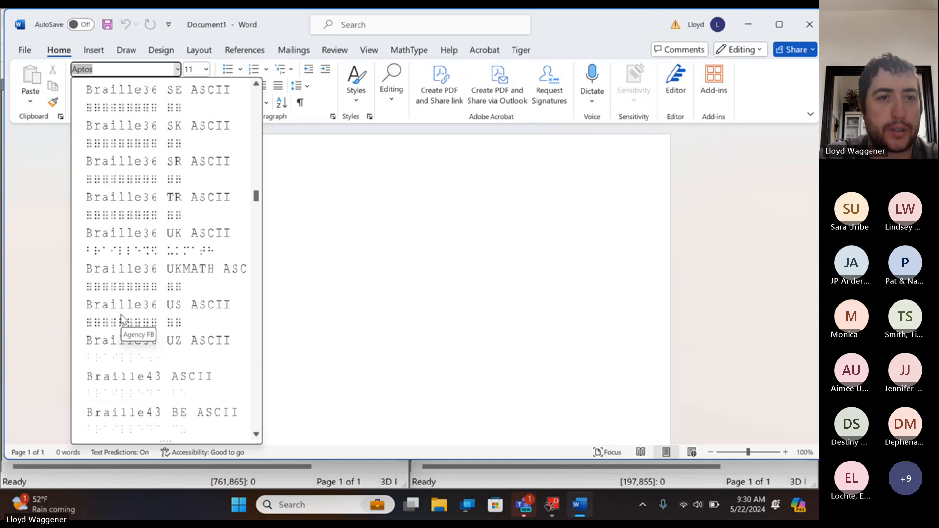
left_click(192, 289)
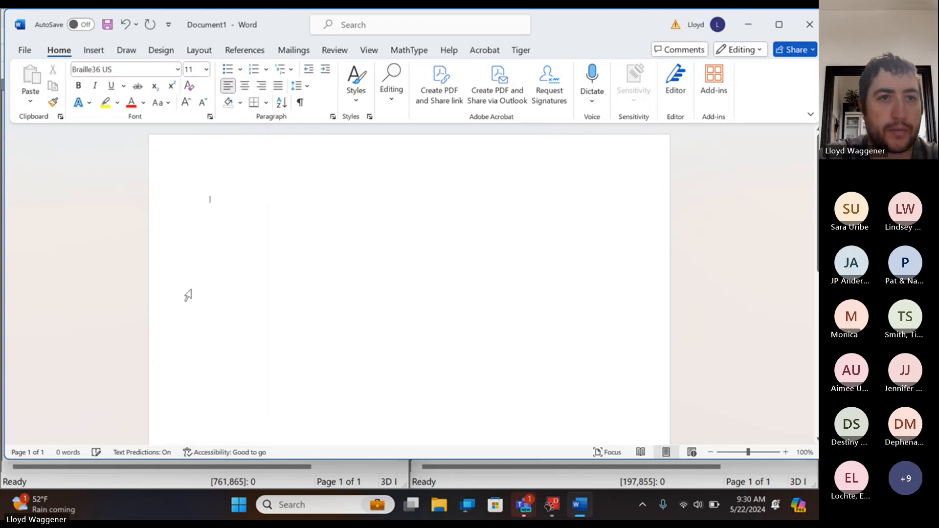
left_click(203, 68)
left_click(194, 268)
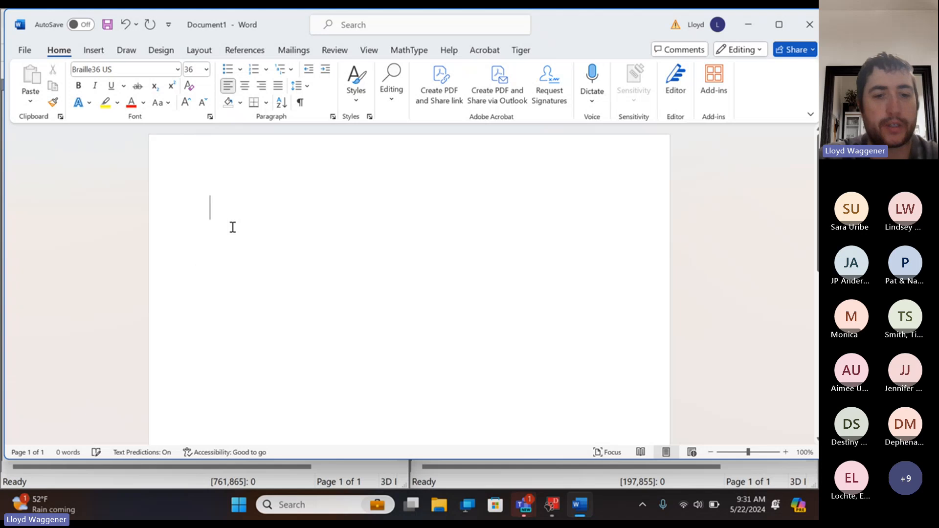
Enter the sample text "slkdfjsdk" in the braille font.
type("slkd")
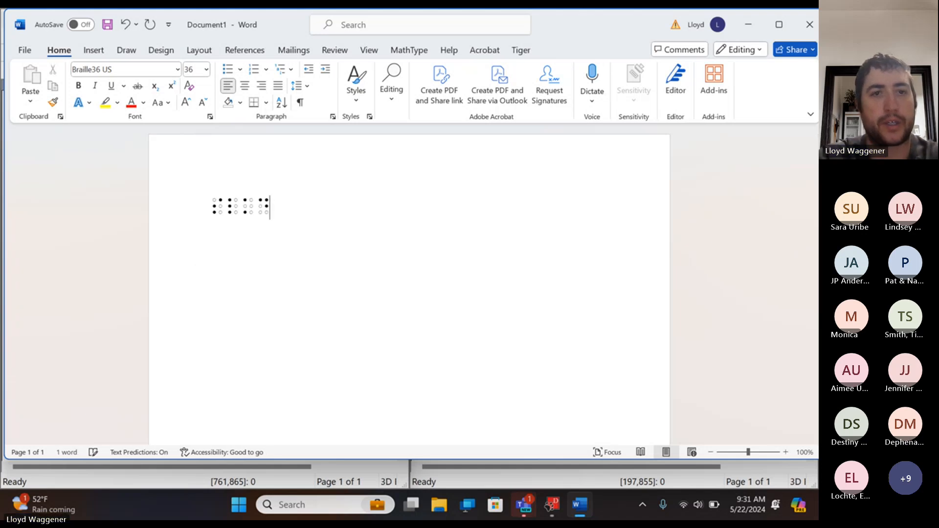
type("fj")
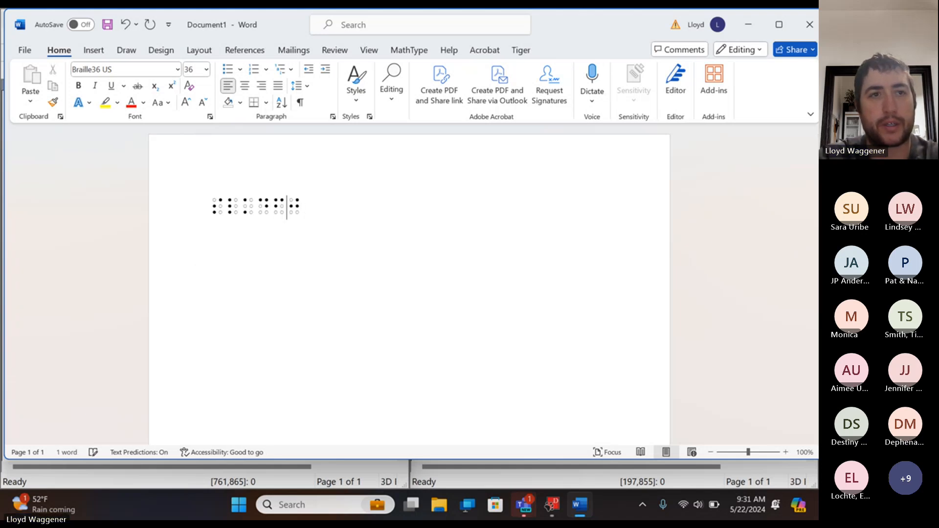
type("sdk")
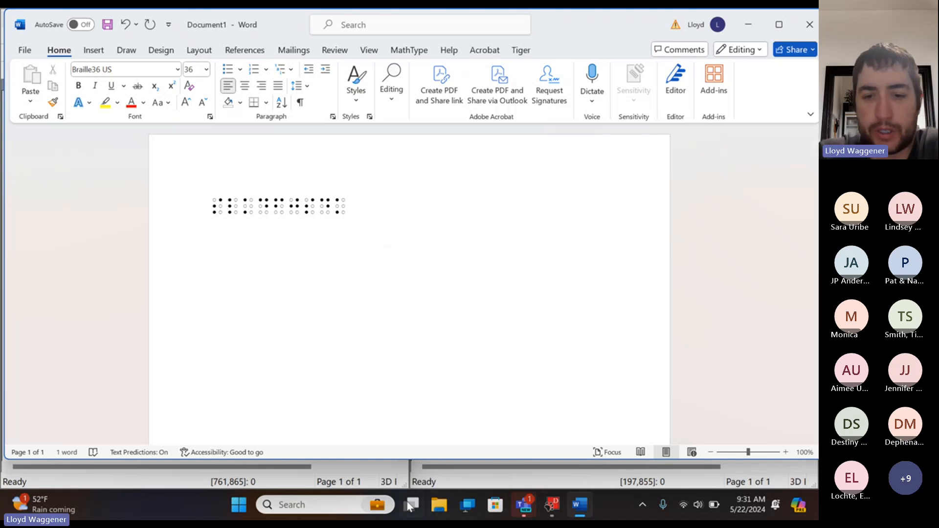
left_click(552, 504)
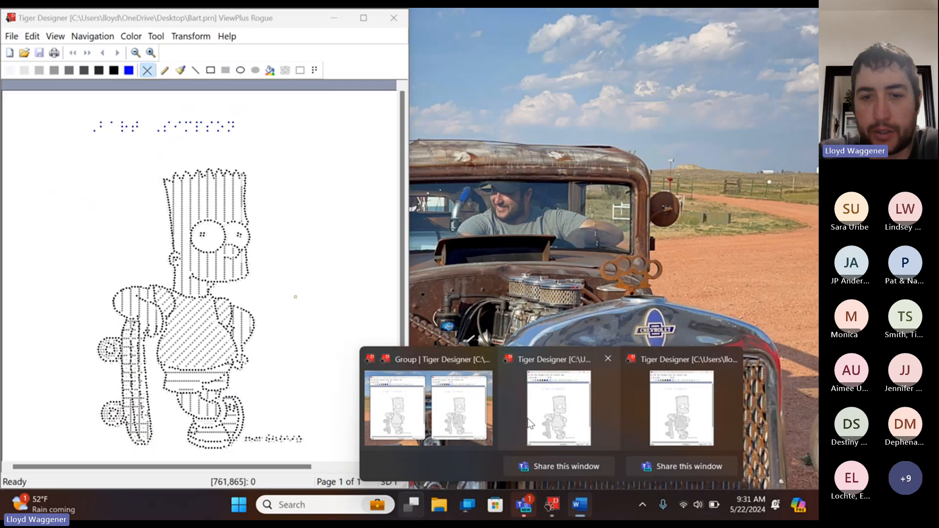
key("super+Tab")
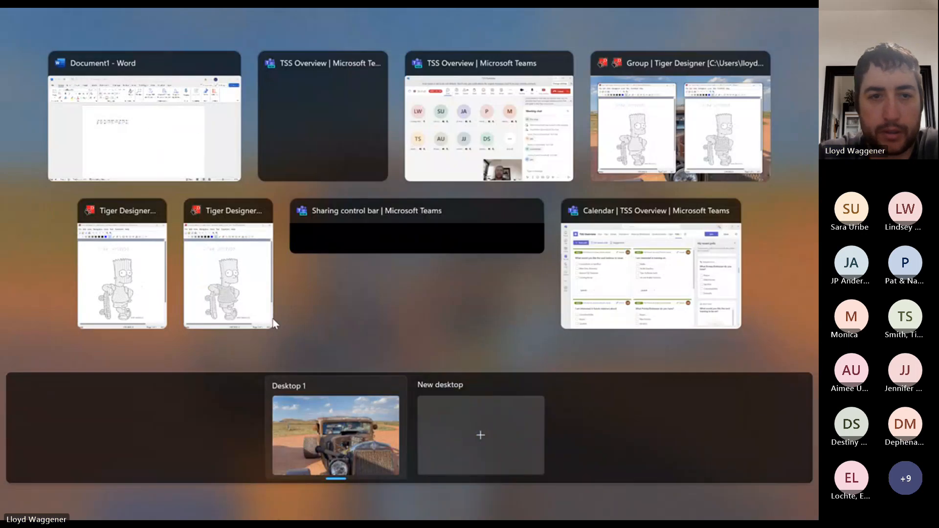
left_click(357, 291)
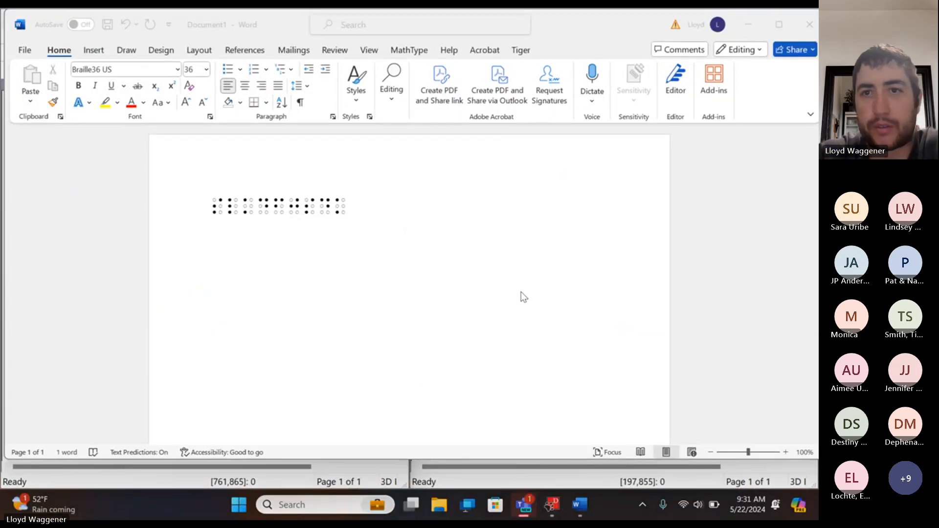
Open Quick Paw from the Tiger tools, toggle braille entry on and back off, and close it.
left_click(521, 50)
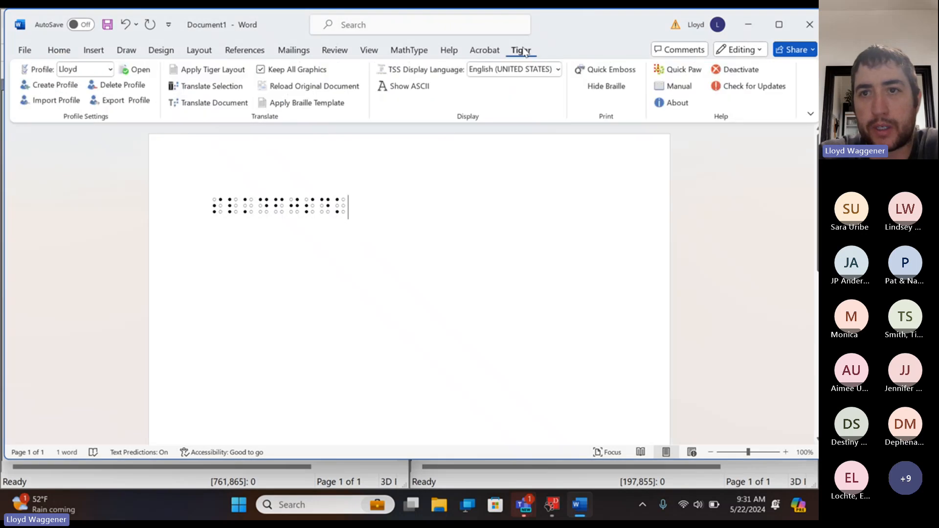
left_click(675, 71)
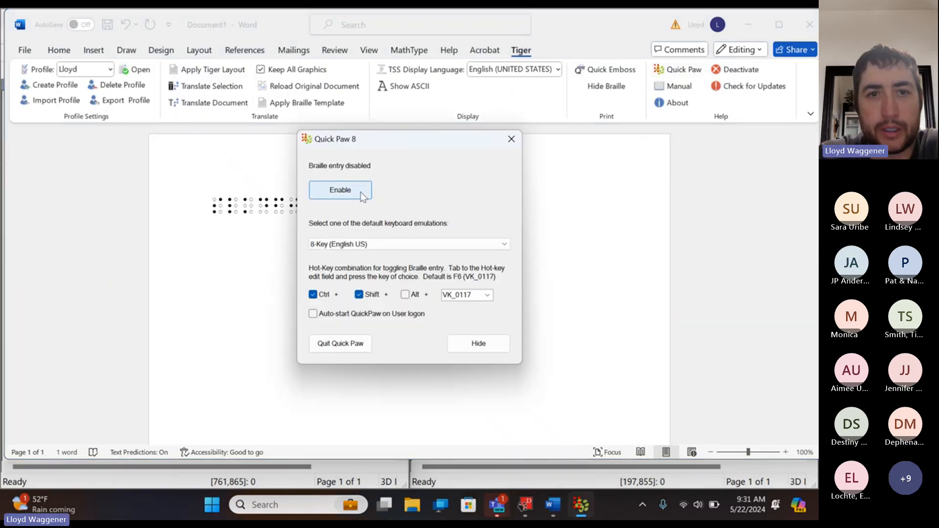
left_click(360, 192)
left_click(360, 192)
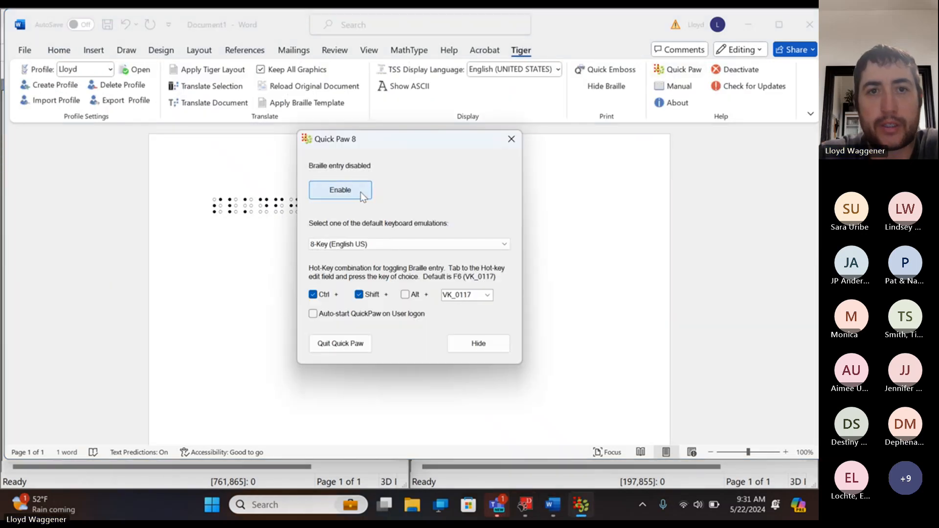
left_click(511, 141)
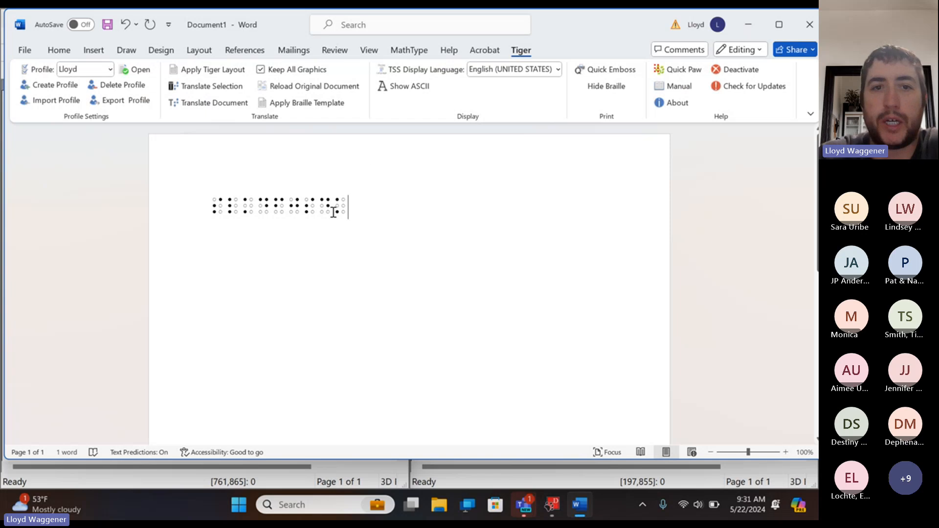
Switch the sample text's display back and forth between ASCII and braille dots, and delete the text.
left_click(401, 90)
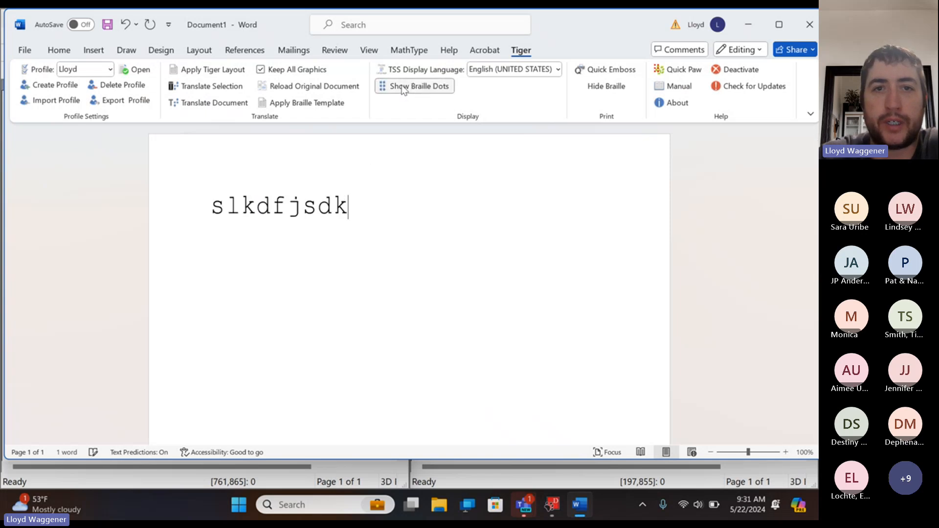
left_click(403, 91)
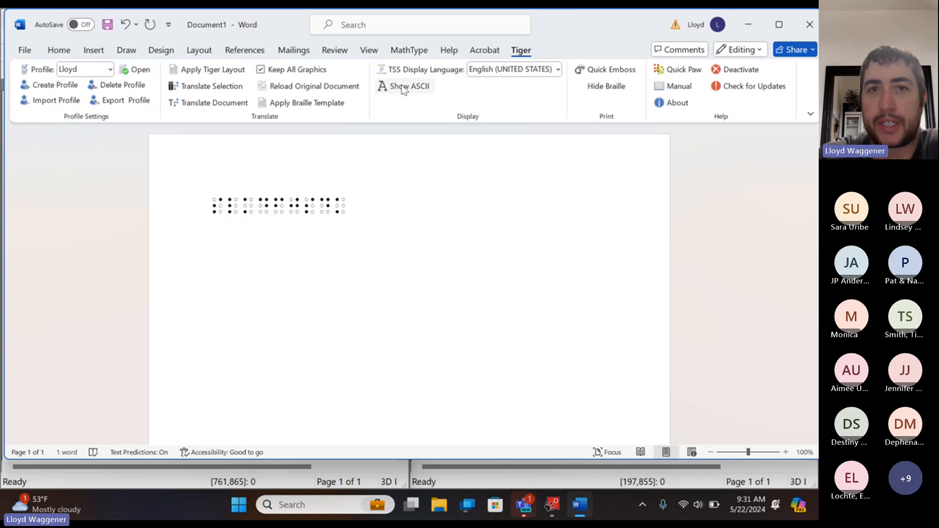
left_click(403, 91)
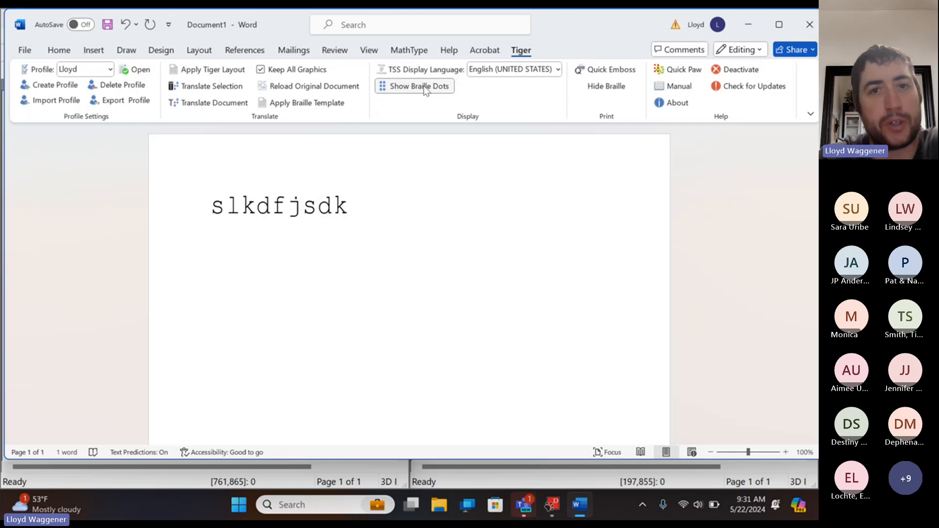
left_click(423, 86)
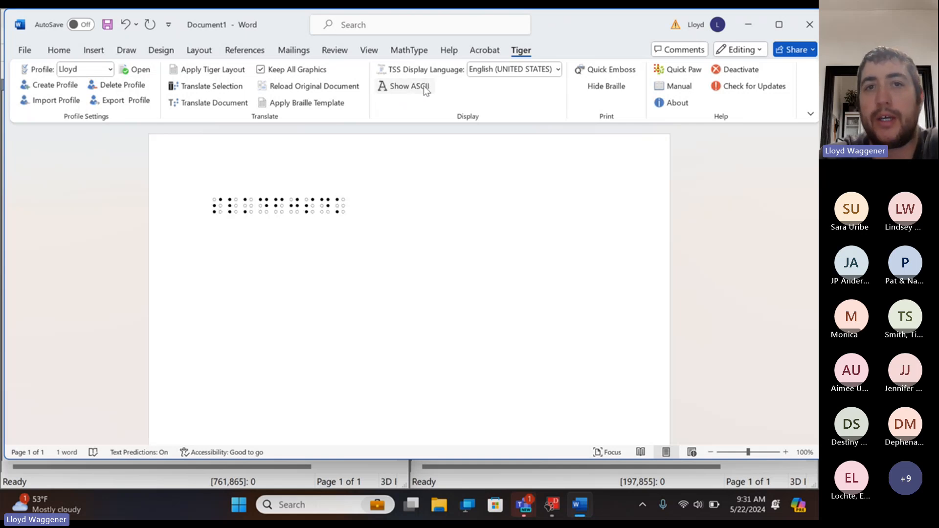
left_click_drag(370, 213, 157, 210)
key("BackSpace")
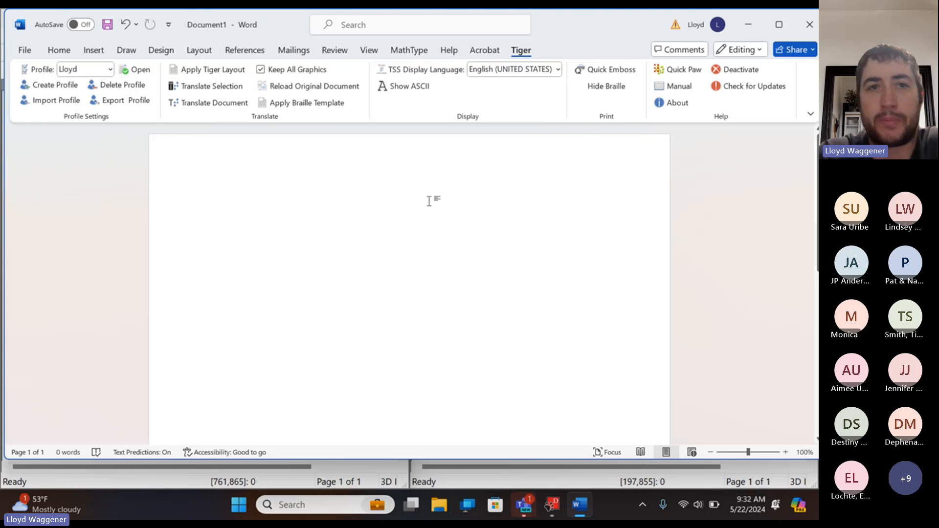
Insert a Simple Text Box and move it to the upper-left area of the page.
left_click(59, 50)
left_click(99, 52)
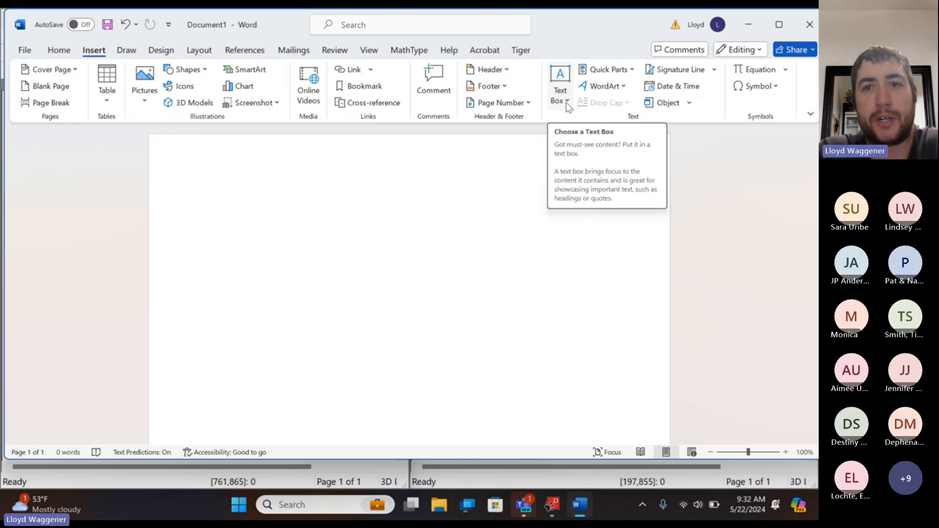
left_click(566, 102)
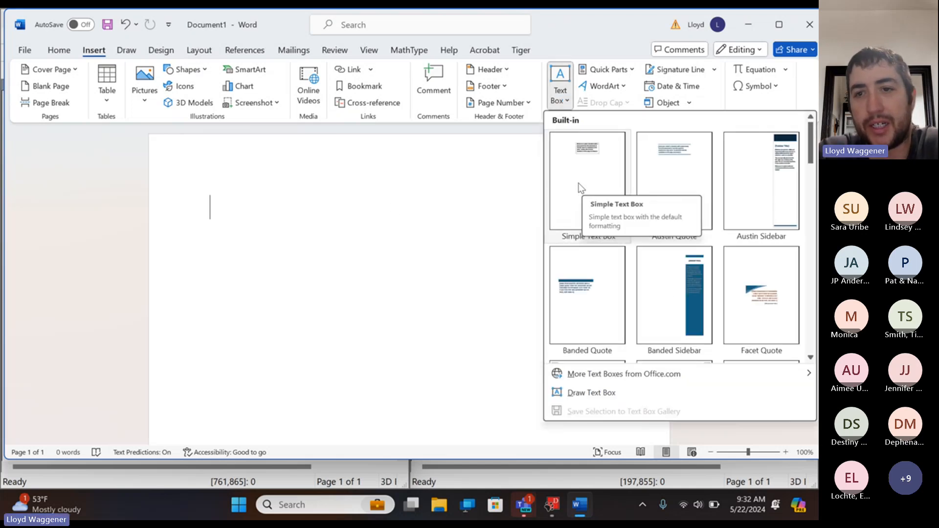
left_click(580, 189)
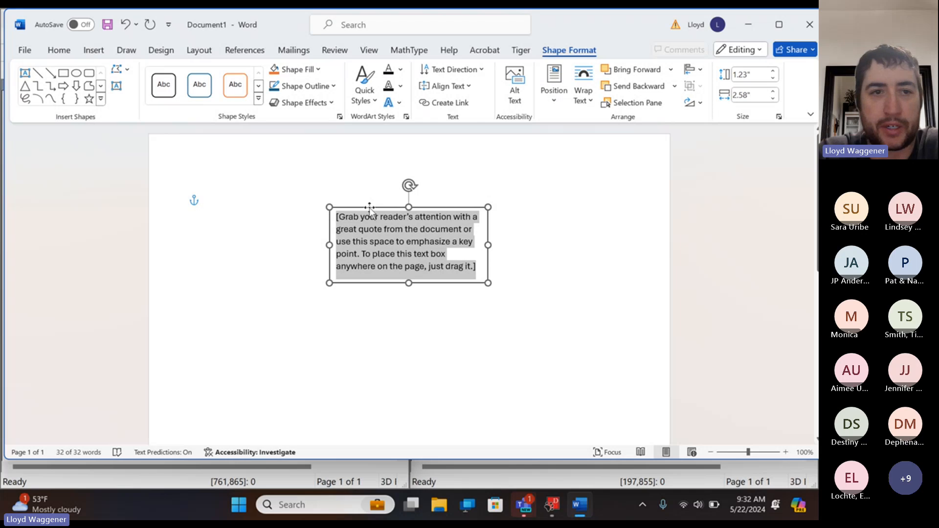
left_click_drag(371, 212, 227, 176)
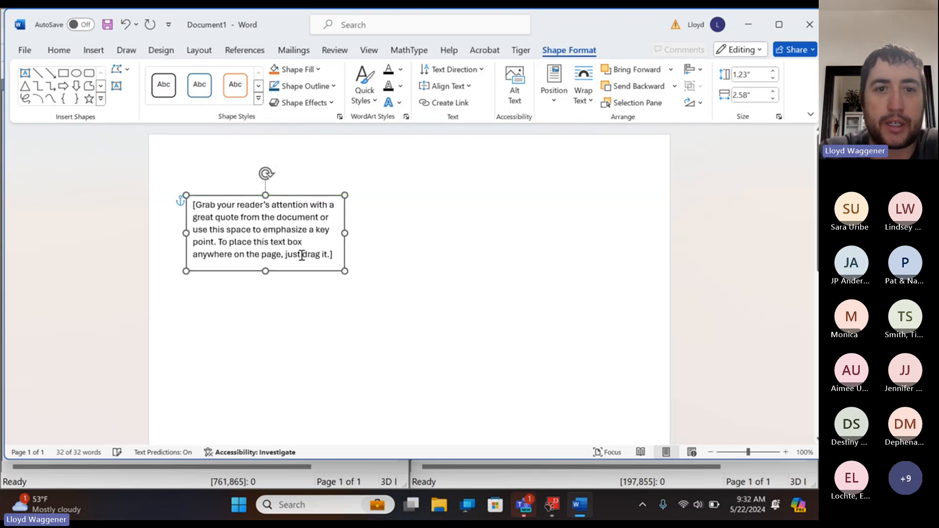
Replace the text box's placeholder text with "The quick brown fox jumped over the fence.".
left_click(336, 257)
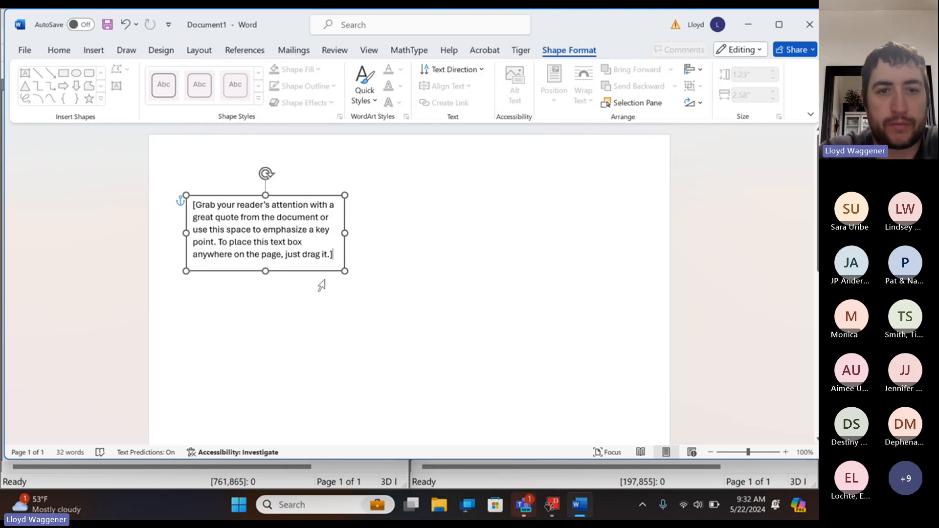
left_click_drag(333, 255, 90, 174)
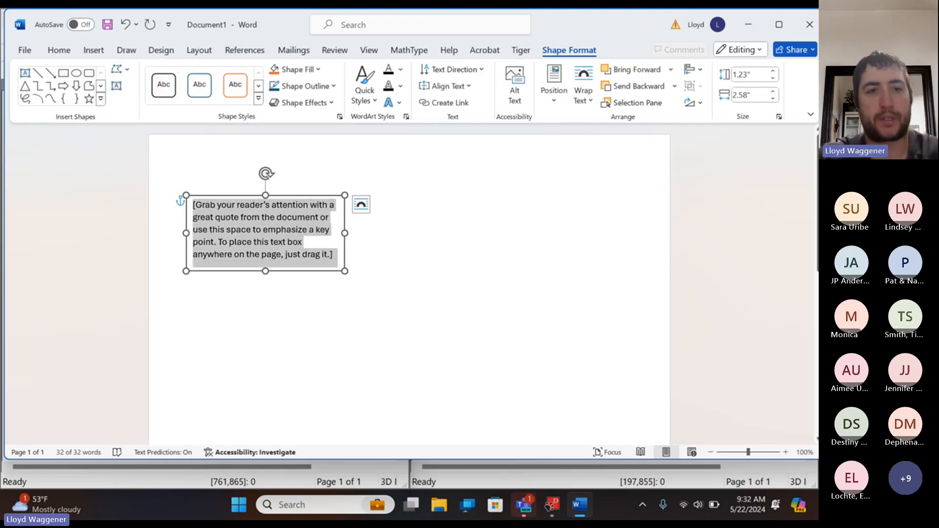
type("The quick b")
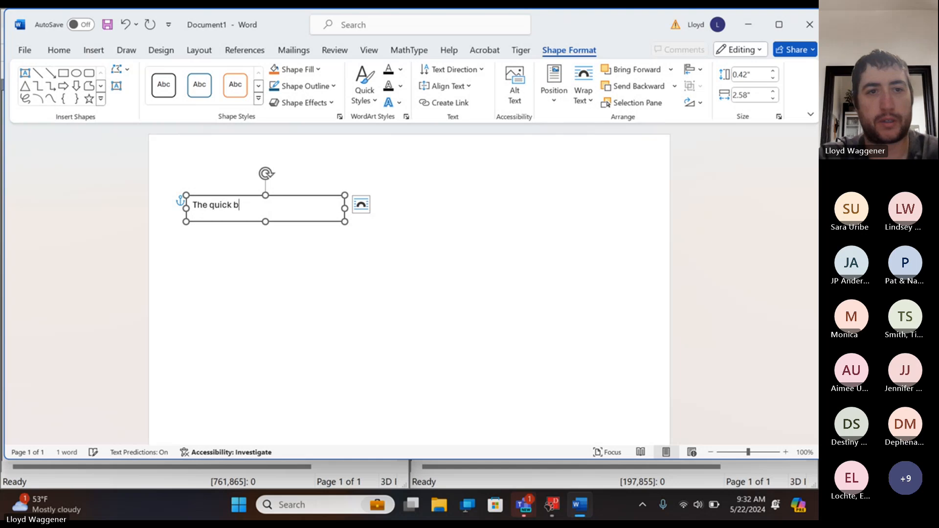
type("rown fox j")
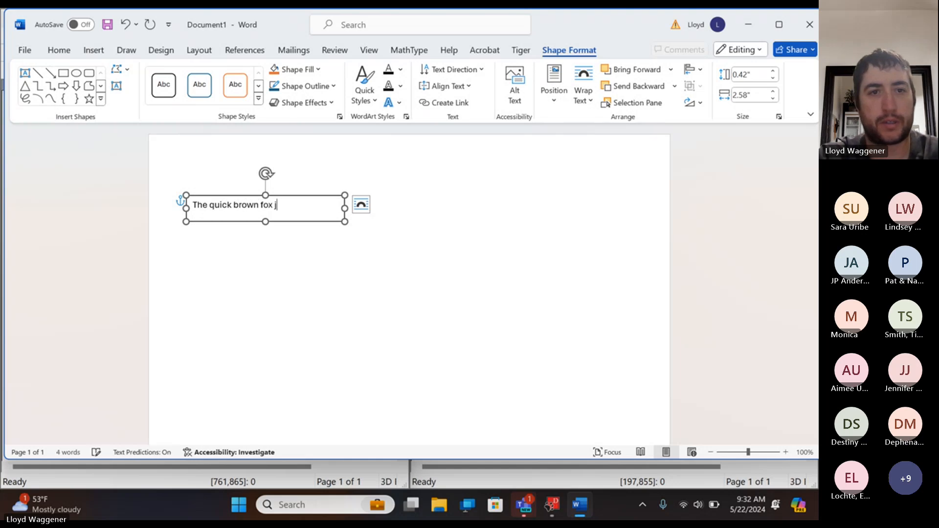
type("umped over the f")
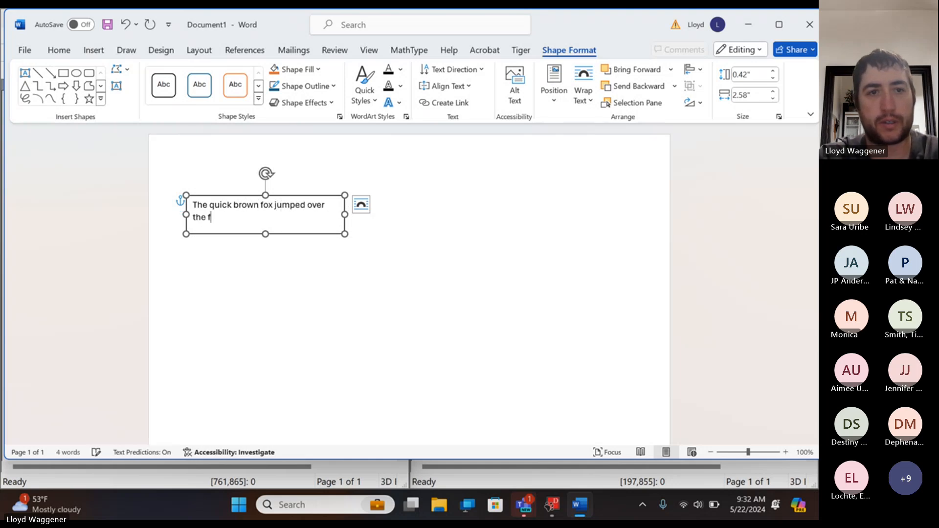
type("ence.")
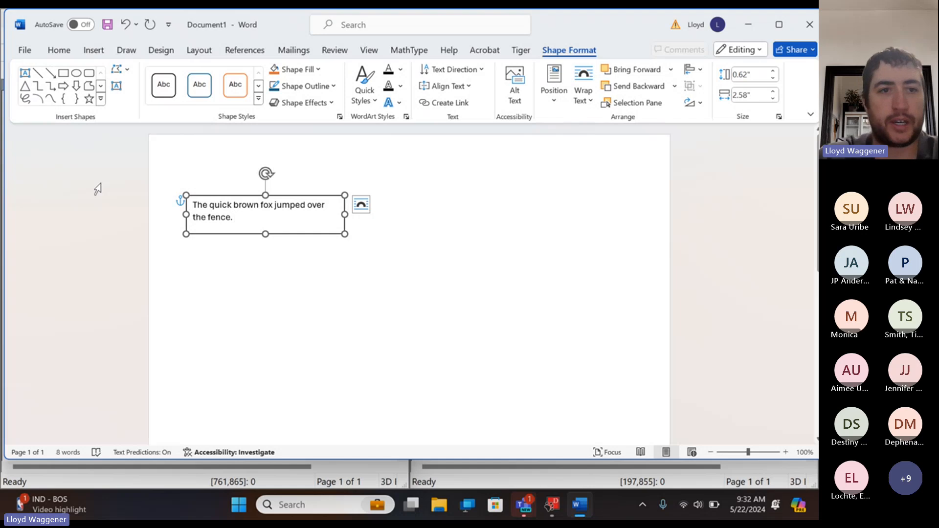
Copy the sentence and paste it so the text box holds it three times, and leave the text box.
left_click_drag(247, 214, 162, 205)
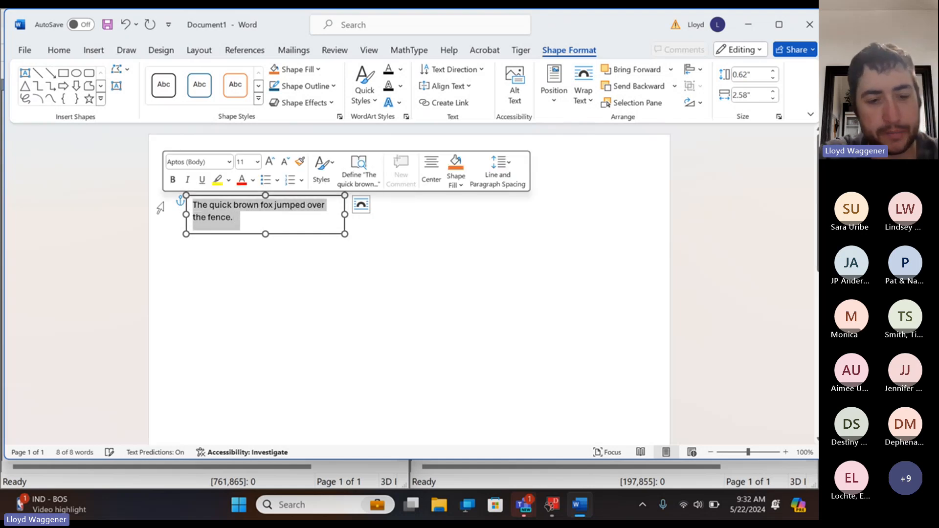
type("The quick brown fox jumped over the fence.")
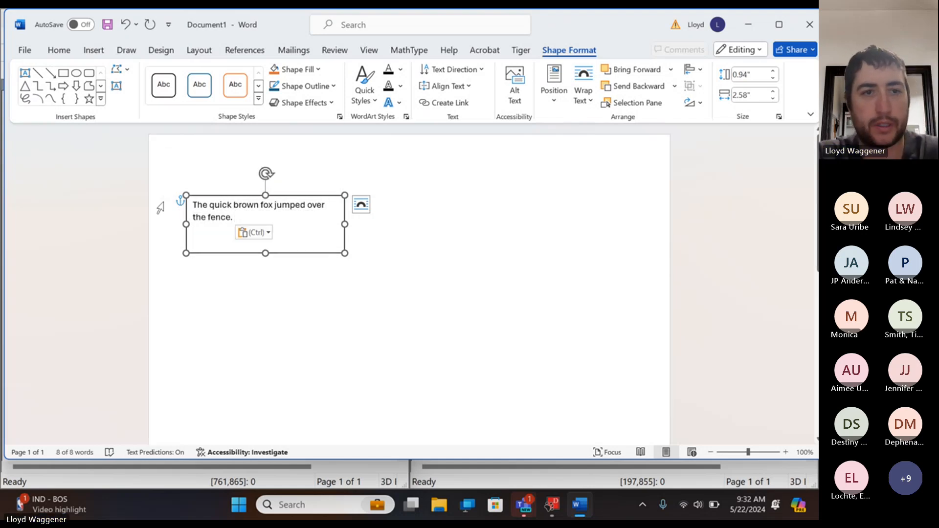
type("The quick brown fox jumped over the fence.")
type("The quick brown fox jumped over the fence.")
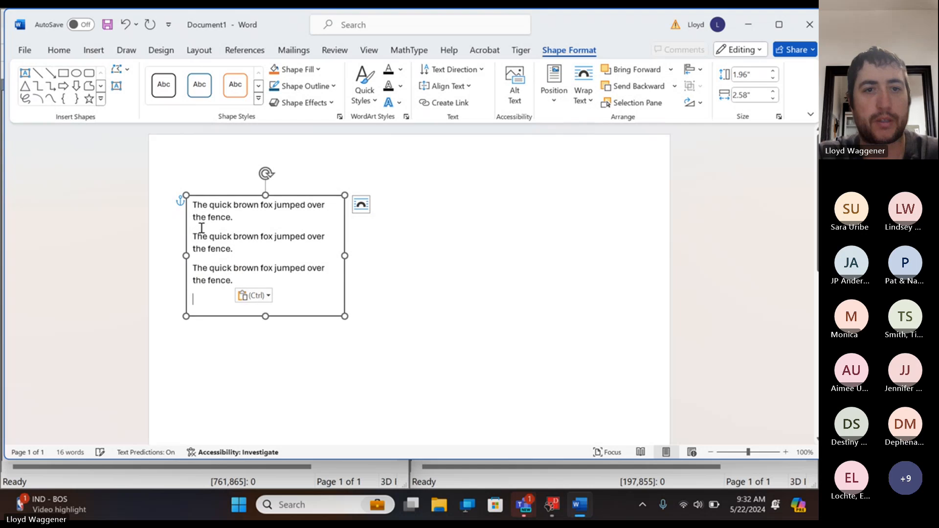
left_click(404, 325)
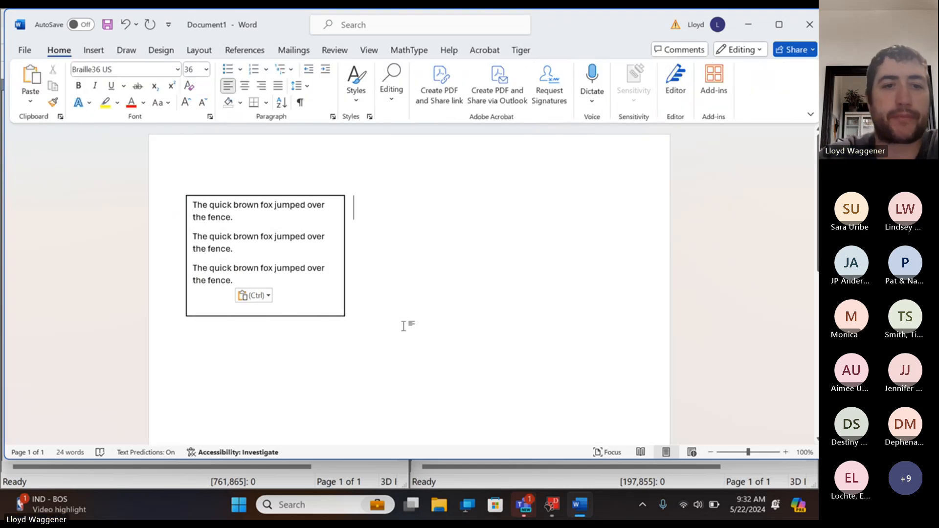
Translate the document containing the three-sentence text box to braille, saving the original as Doc2 along the way.
left_click(300, 292)
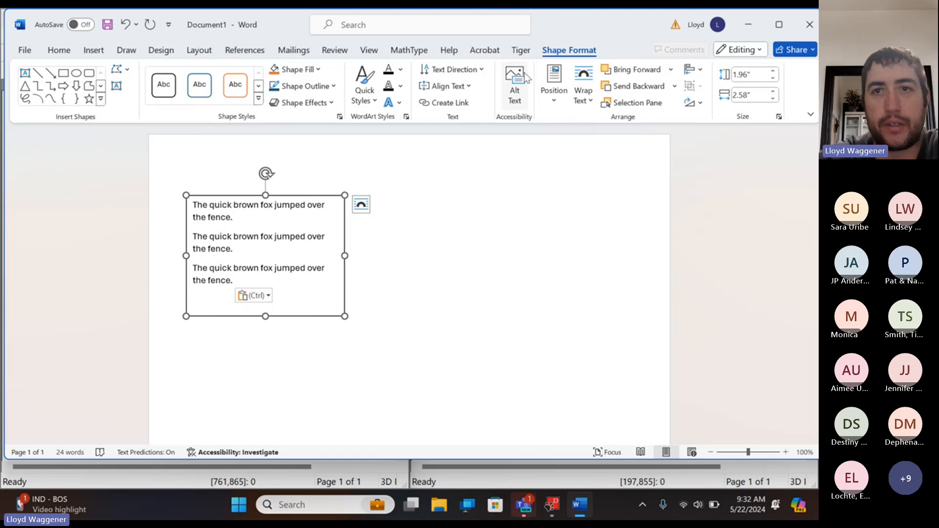
left_click(521, 52)
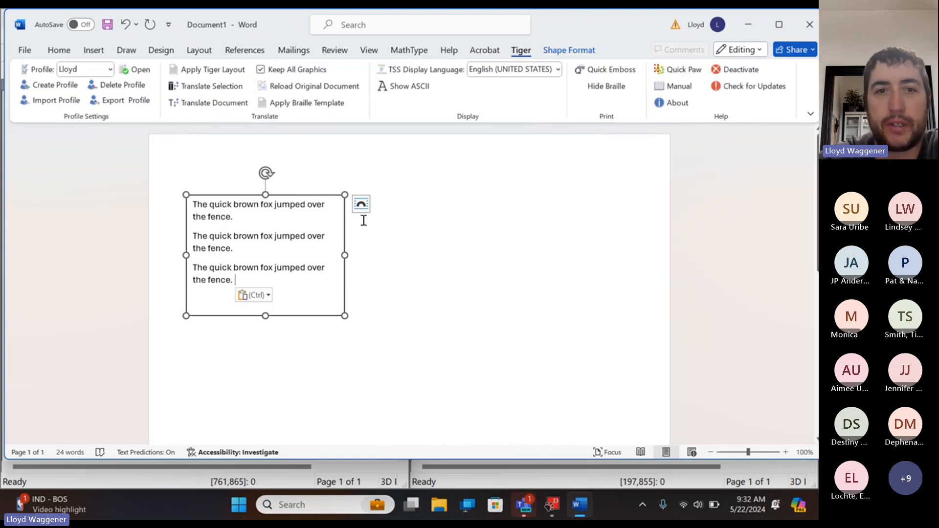
left_click(447, 268)
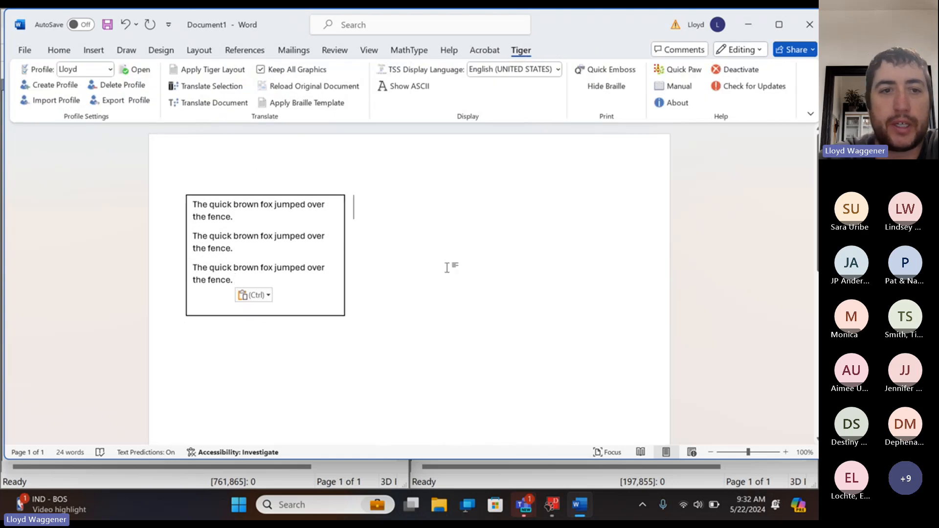
left_click(214, 104)
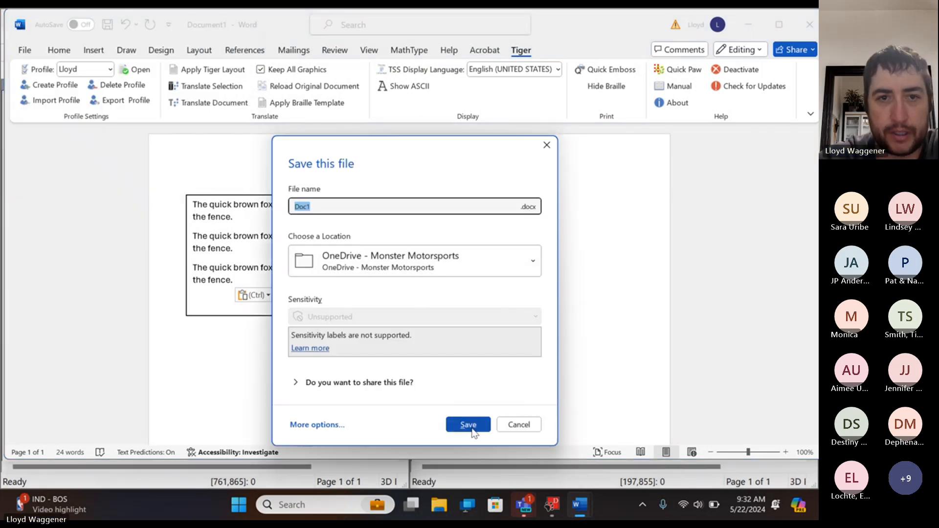
key("Right")
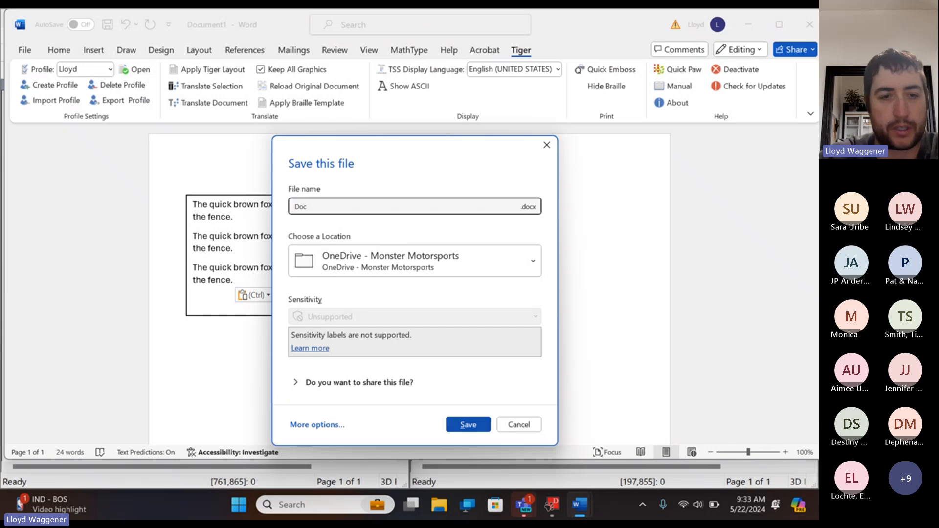
left_click(468, 425)
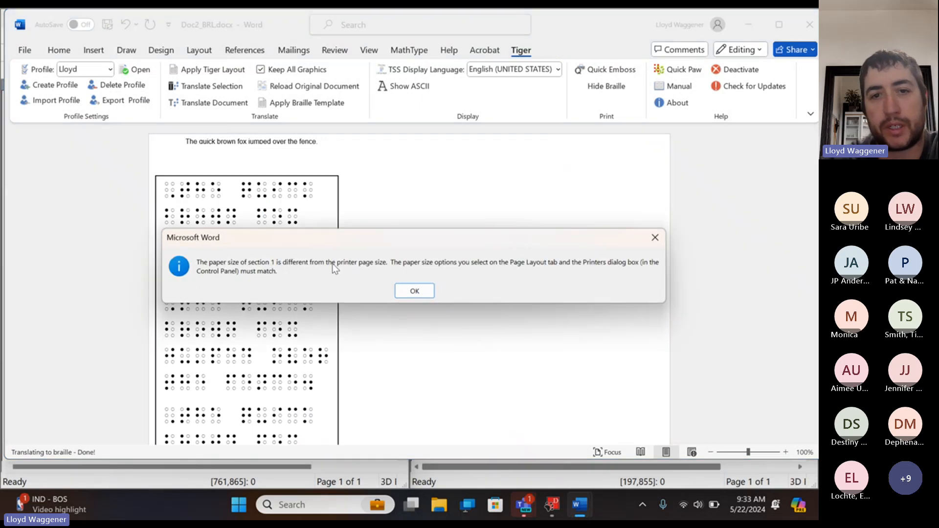
left_click(423, 292)
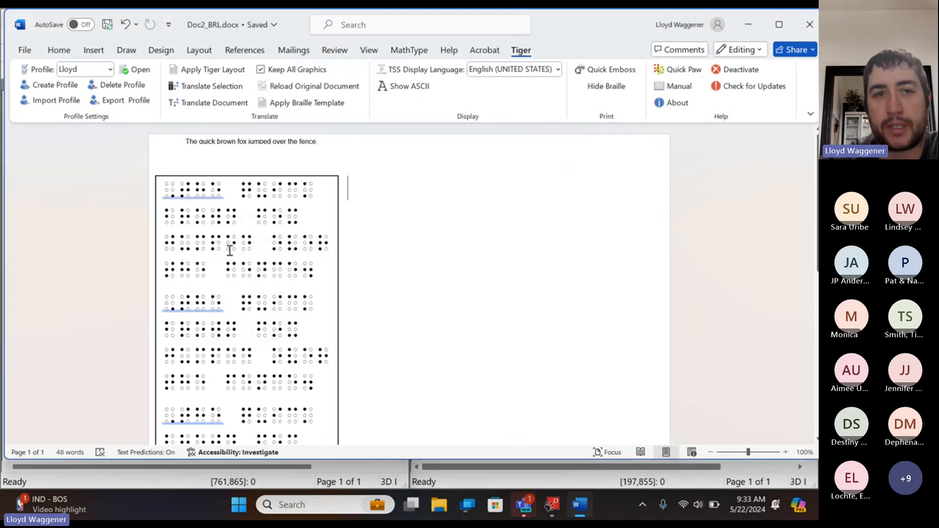
Look over the translated text box and reload the original, untranslated document.
scroll(230, 250, "up", 1)
scroll(230, 251, "down", 1)
scroll(230, 250, "down", 5)
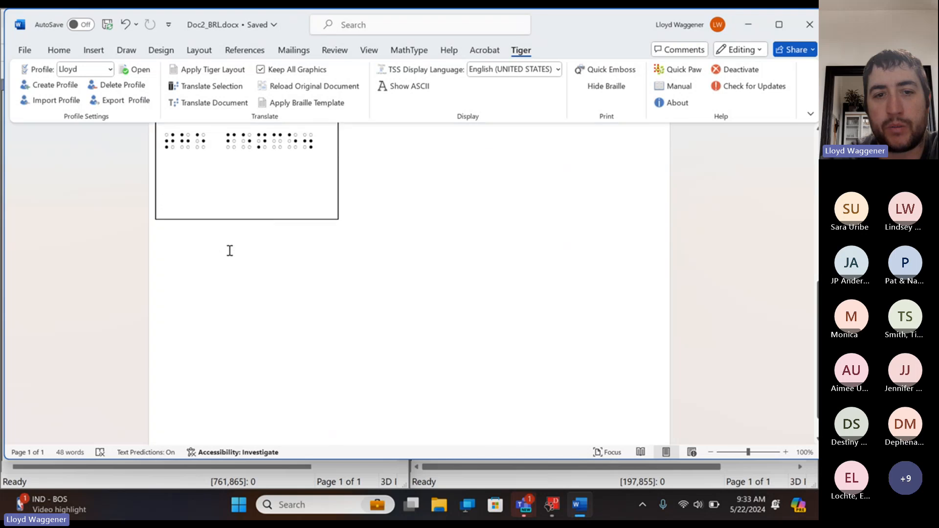
scroll(229, 250, "up", 5)
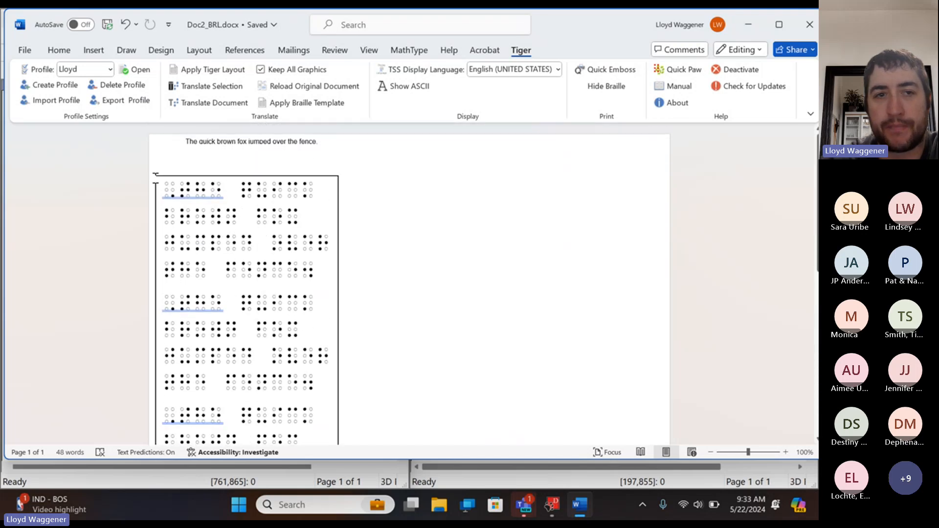
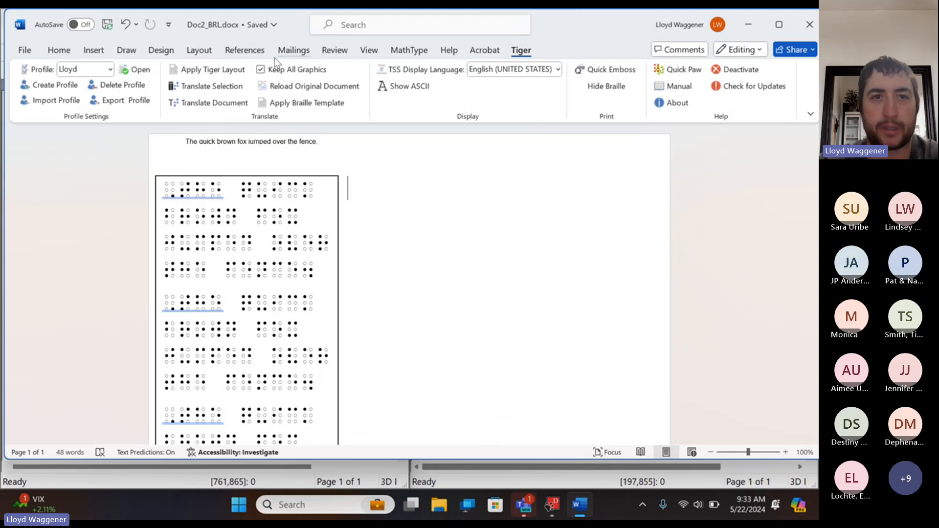
left_click(293, 90)
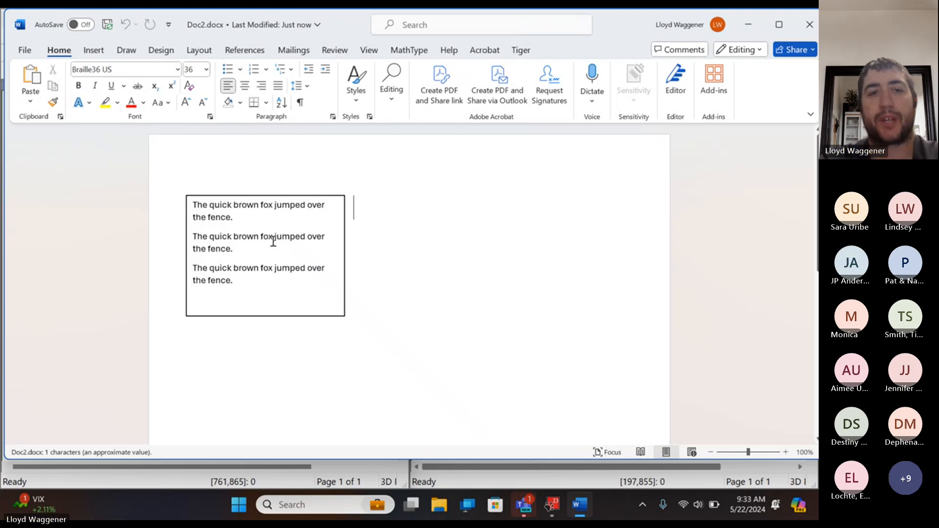
Copy the three sentences out of the text box, and delete the text together with its box.
left_click_drag(279, 291, 151, 195)
key("ctrl+c")
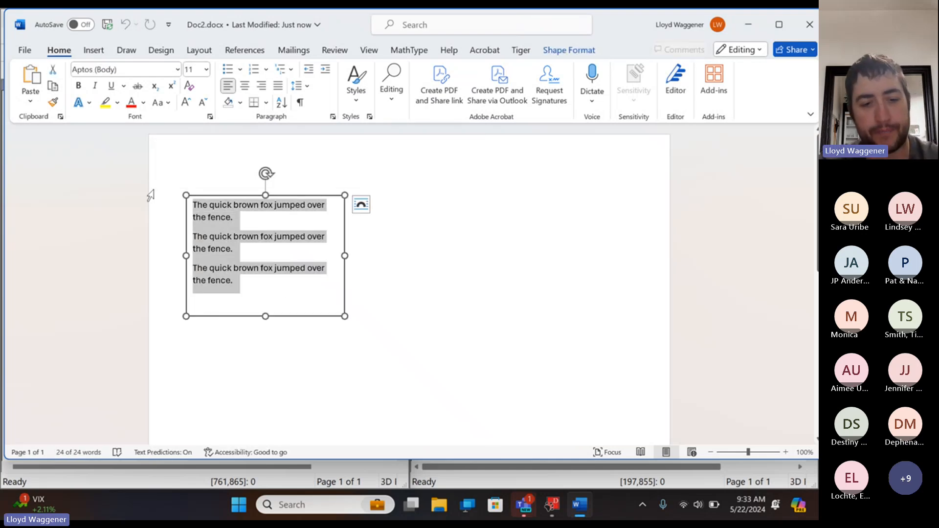
key("Delete")
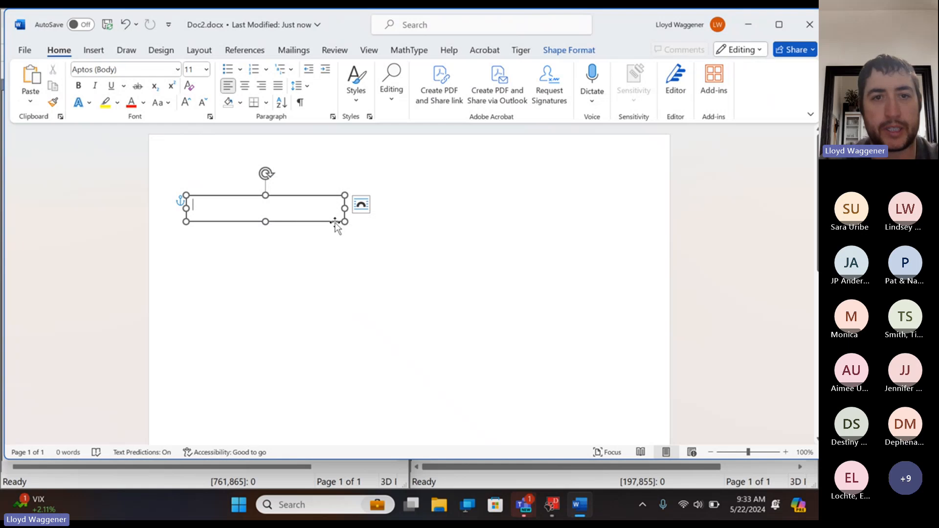
right_click(336, 226)
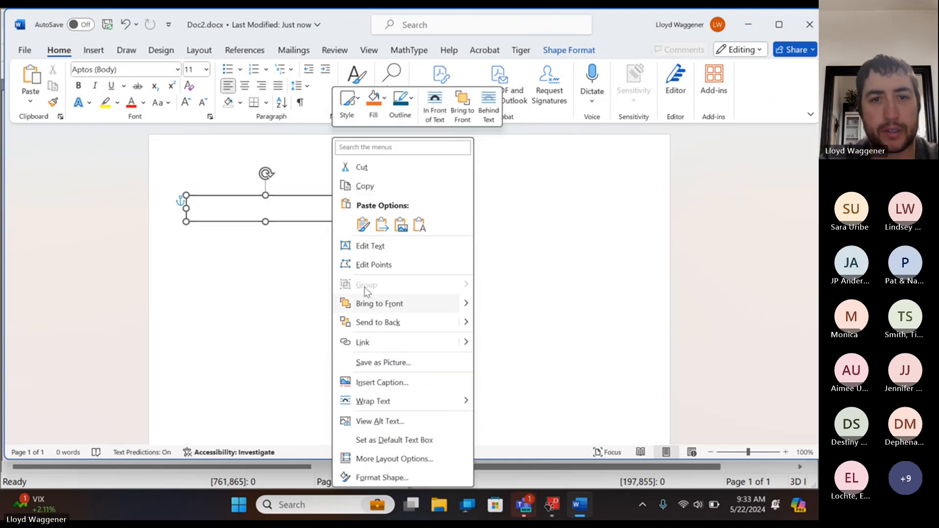
left_click(298, 223)
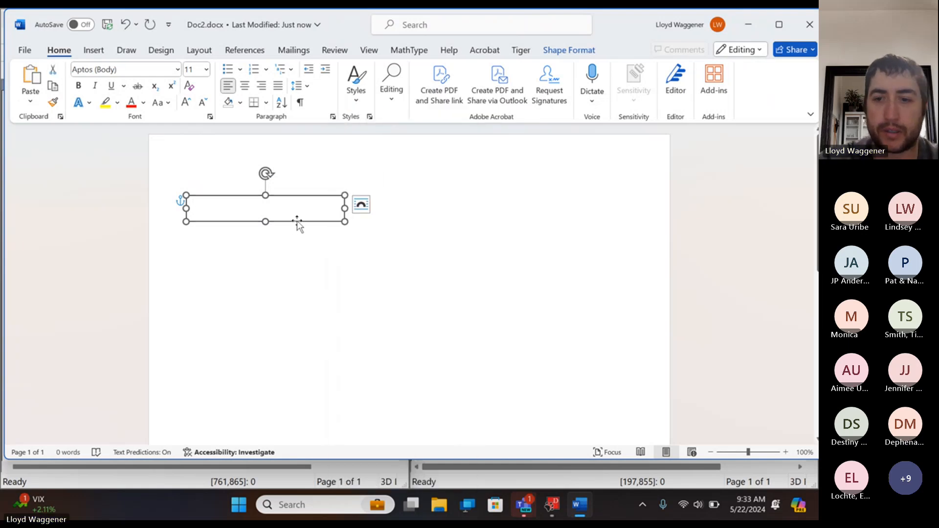
key("Delete")
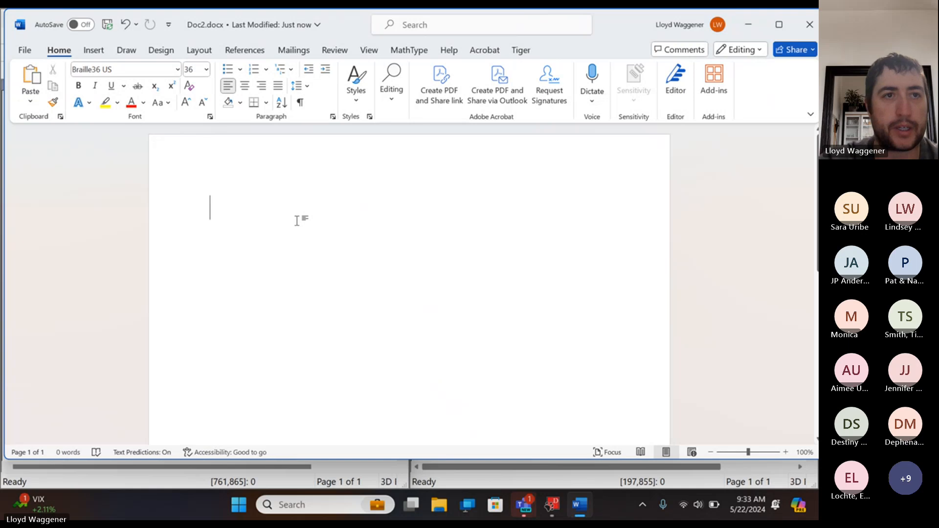
Set the font to Aptos (Body) at size 12 and paste the three sentences directly onto the page.
left_click(177, 69)
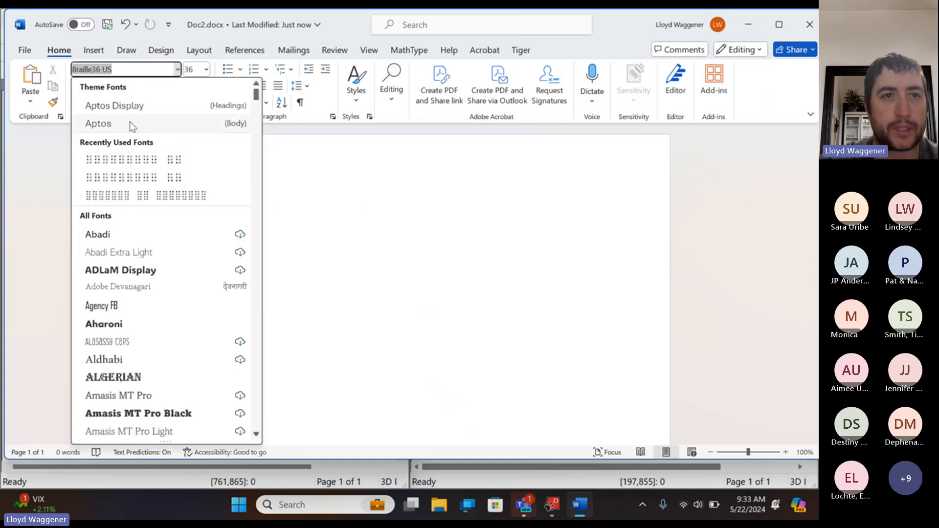
left_click(122, 124)
left_click(206, 69)
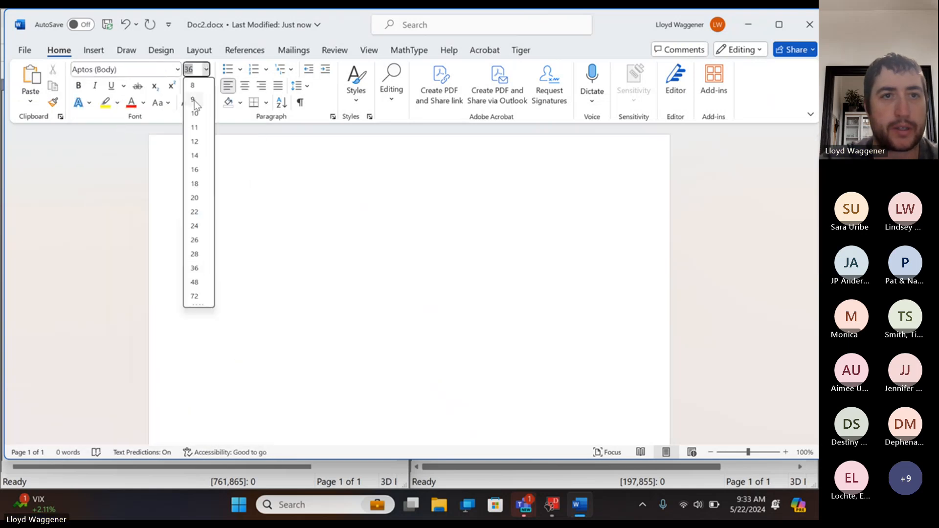
left_click(194, 141)
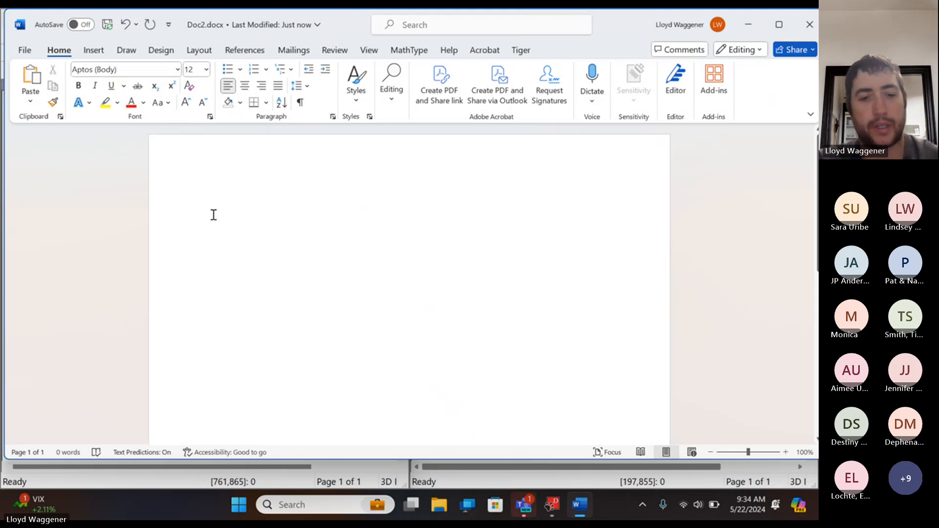
key("ctrl+v")
left_click(311, 286)
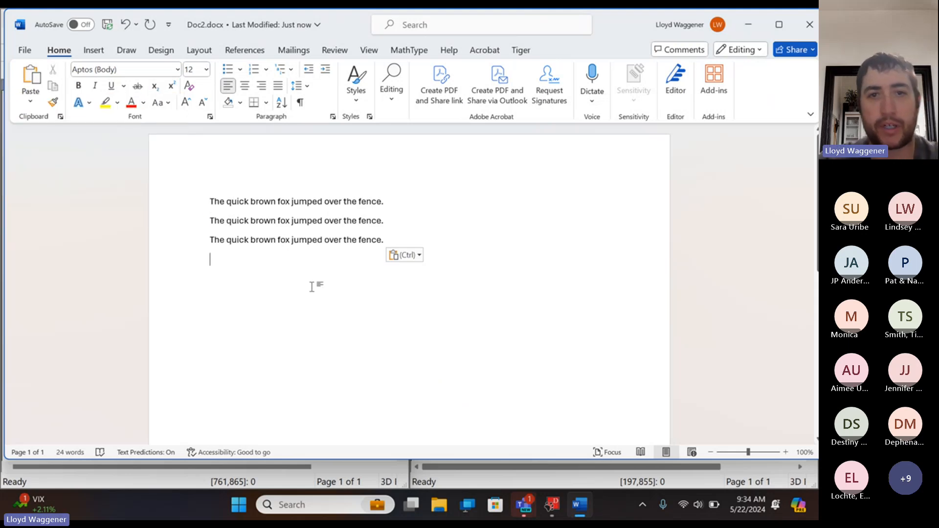
Translate the document with the plain pasted sentences to braille using the Tiger tools.
left_click(520, 50)
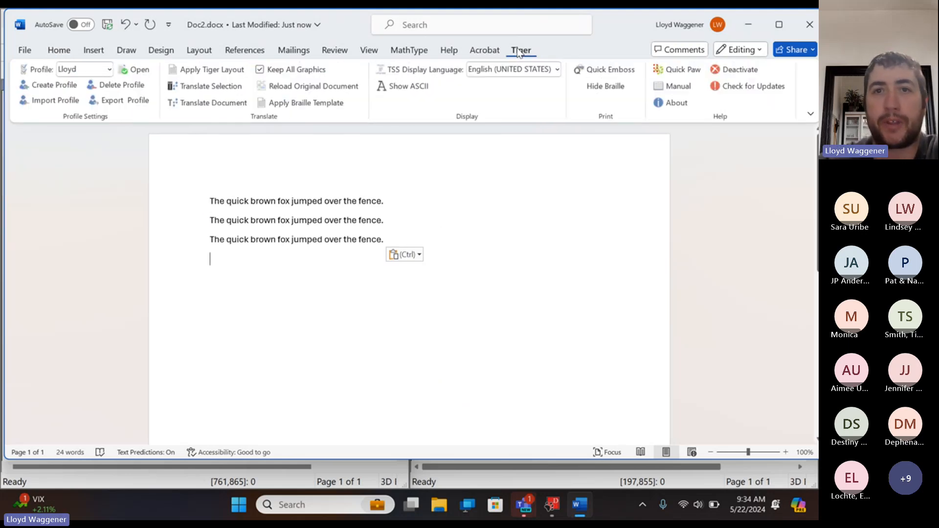
left_click(212, 104)
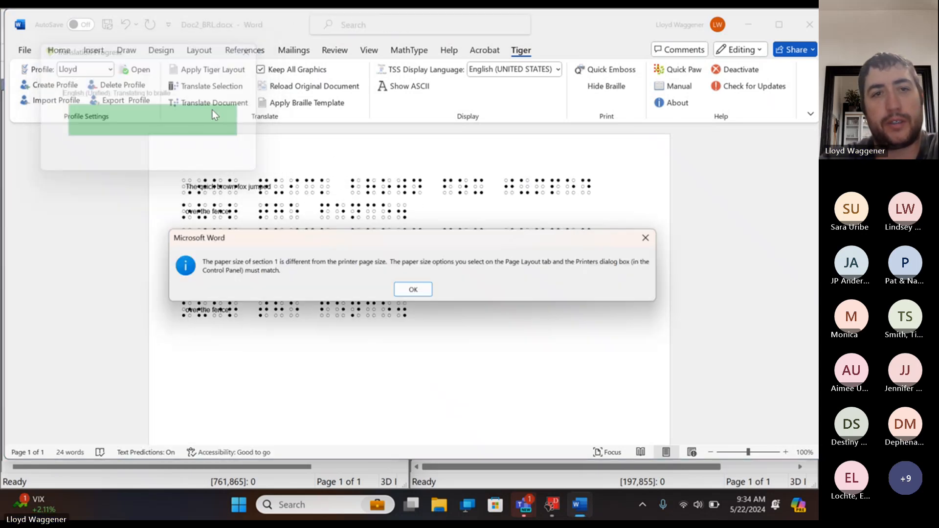
left_click(415, 291)
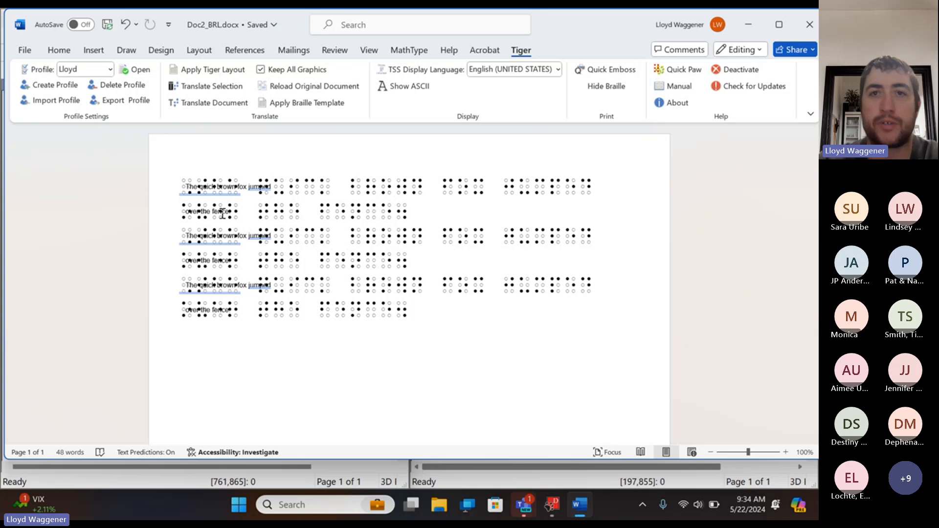
left_click(439, 312)
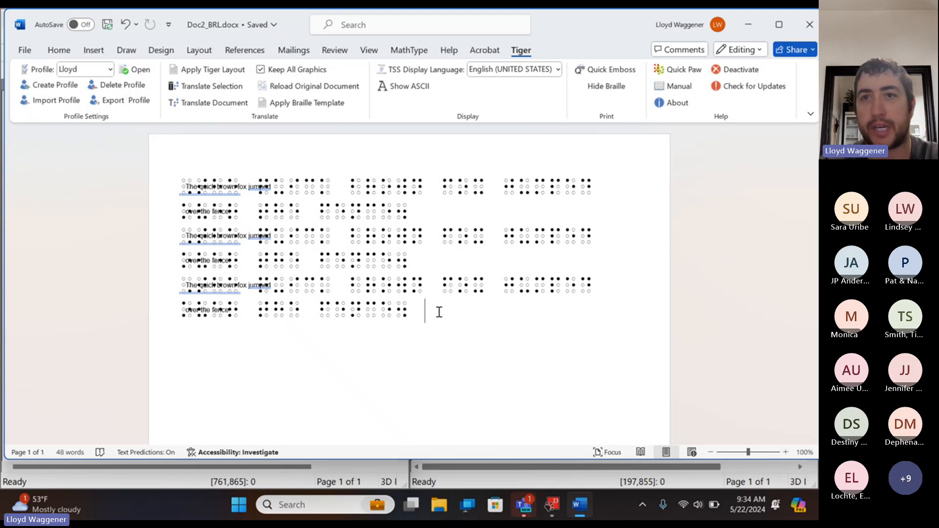
Close the translated Word document and the Bart2.prn drawing, and maximize the Bart.prn window in Tiger Designer.
left_click(809, 25)
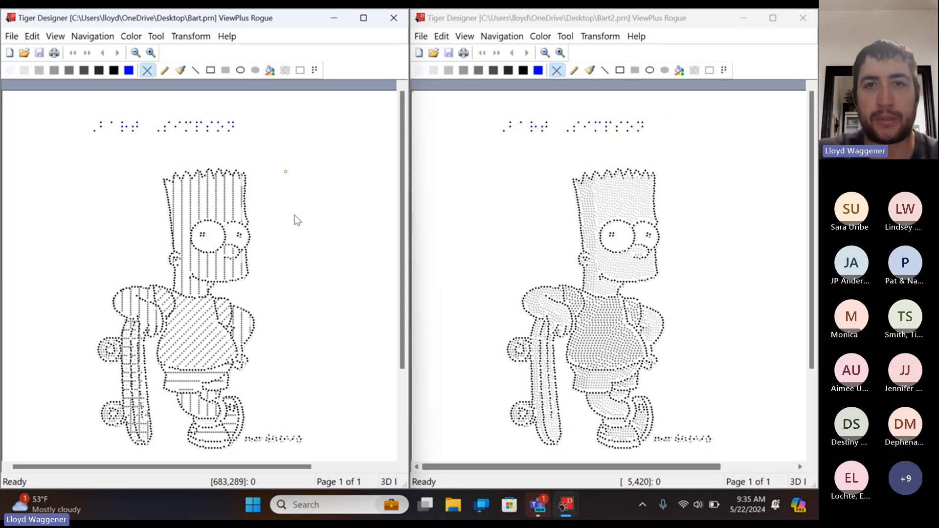
left_click(803, 18)
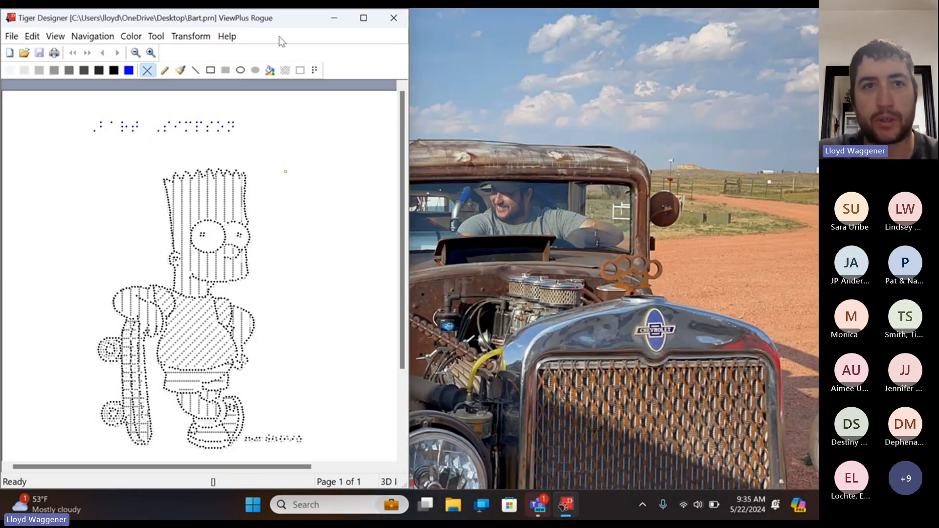
double_click(288, 22)
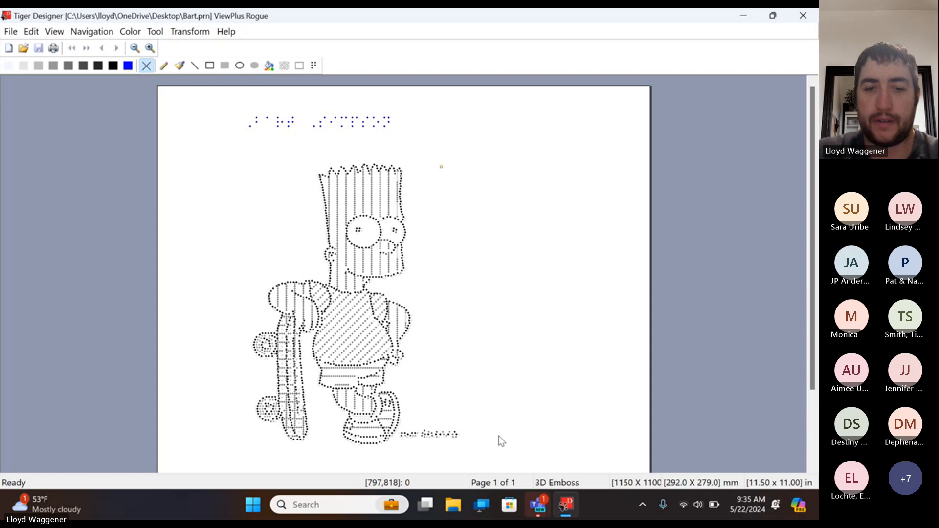
scroll(501, 441, "down", 1)
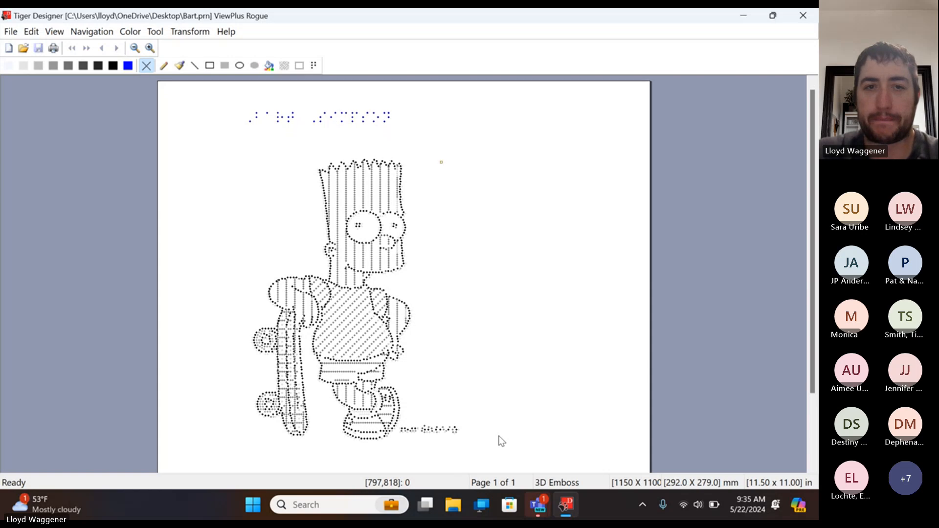
scroll(501, 441, "down", 1)
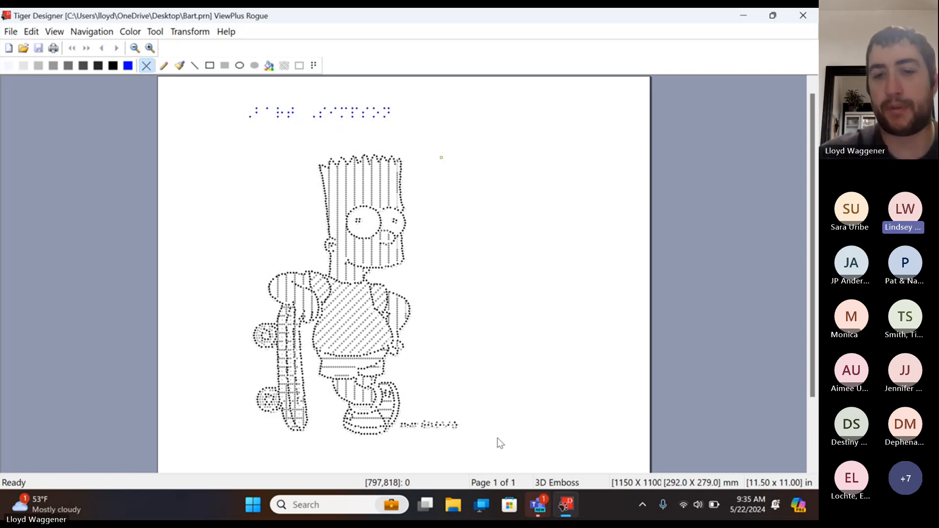
Switch to Word by launching it again, and create a blank document.
left_click(253, 505)
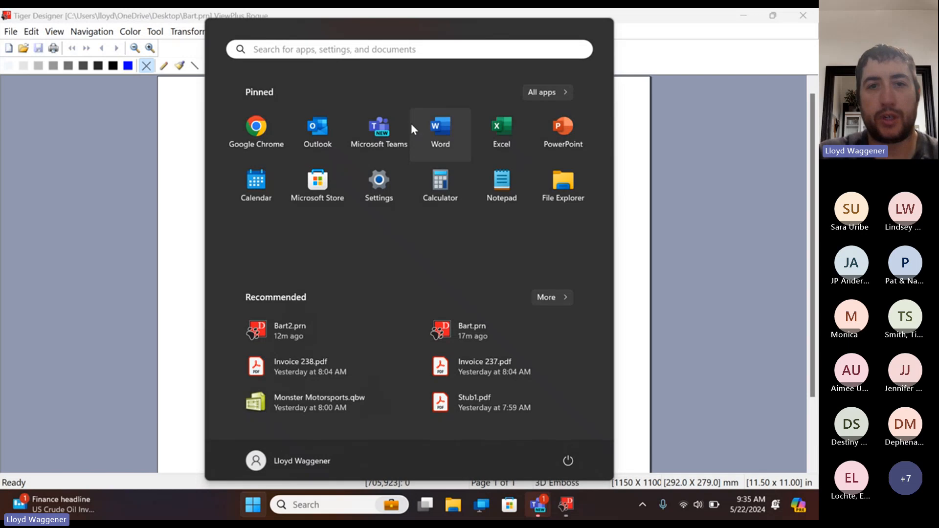
left_click(438, 127)
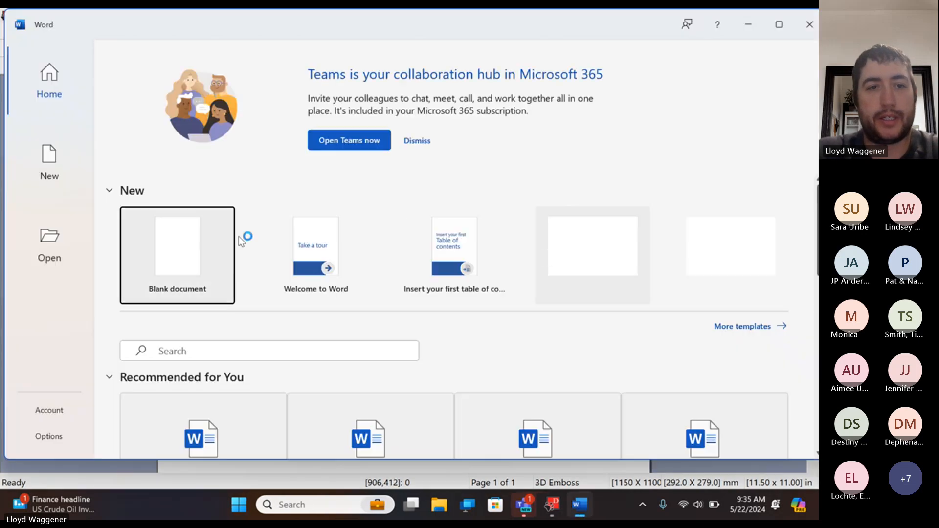
left_click(171, 264)
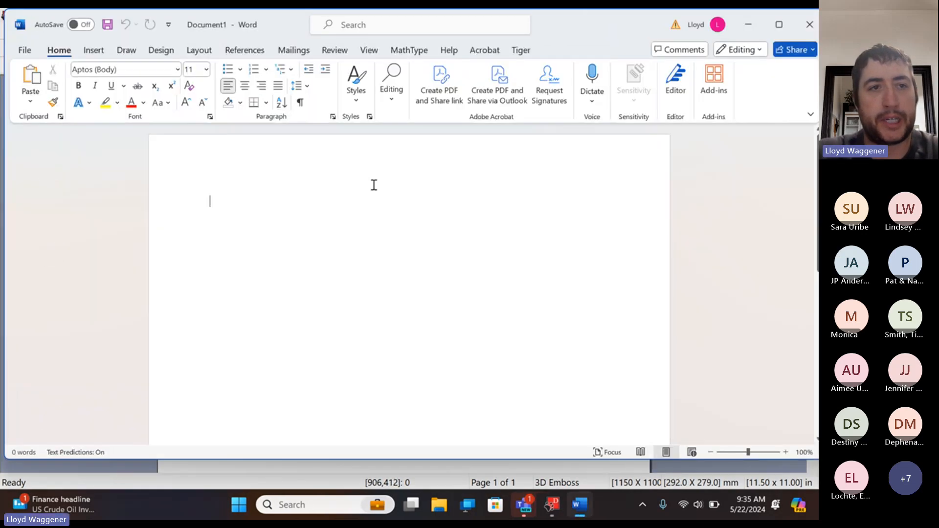
Set the Tiger profile's default braille type to Grade 2 (standard contracted) and save the profile.
left_click(522, 51)
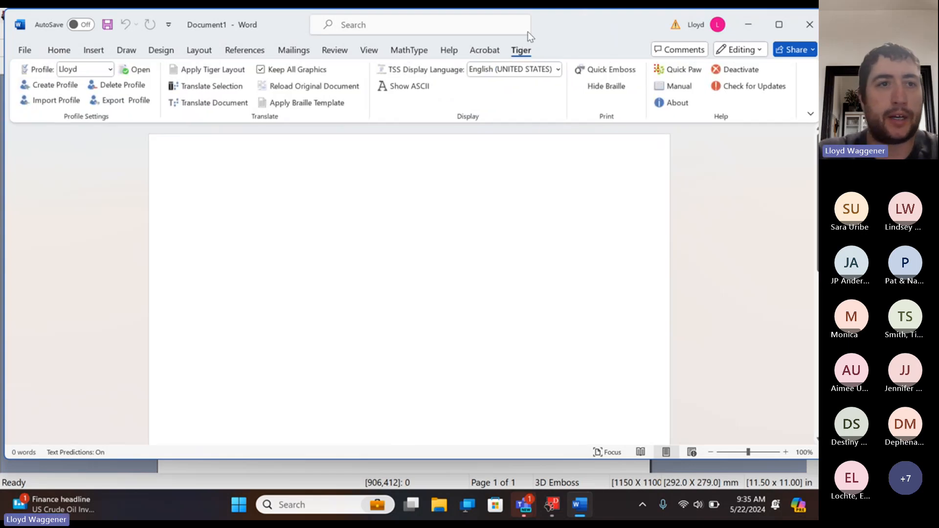
left_click(140, 74)
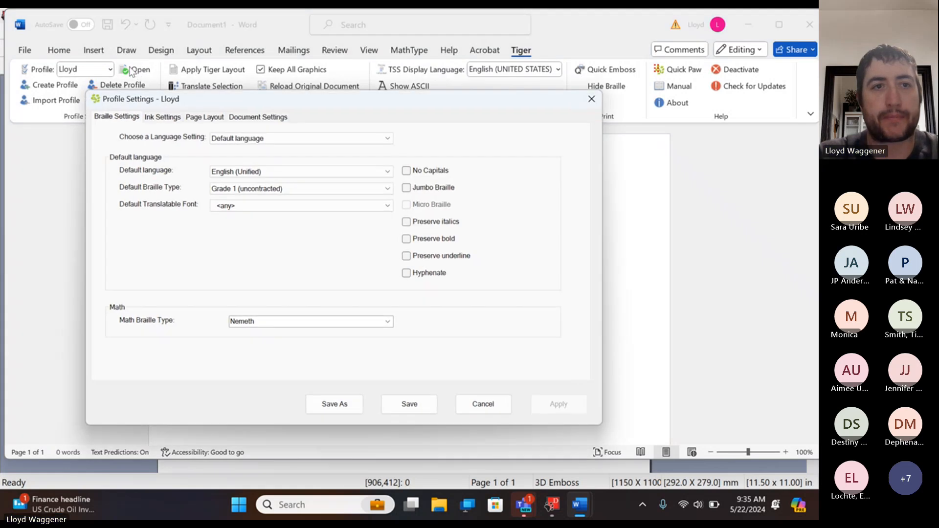
left_click(278, 191)
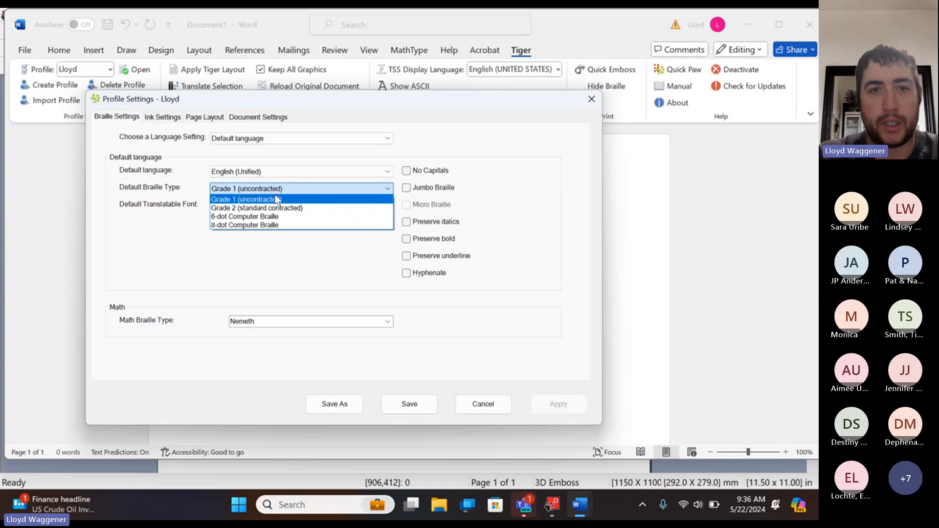
left_click(275, 205)
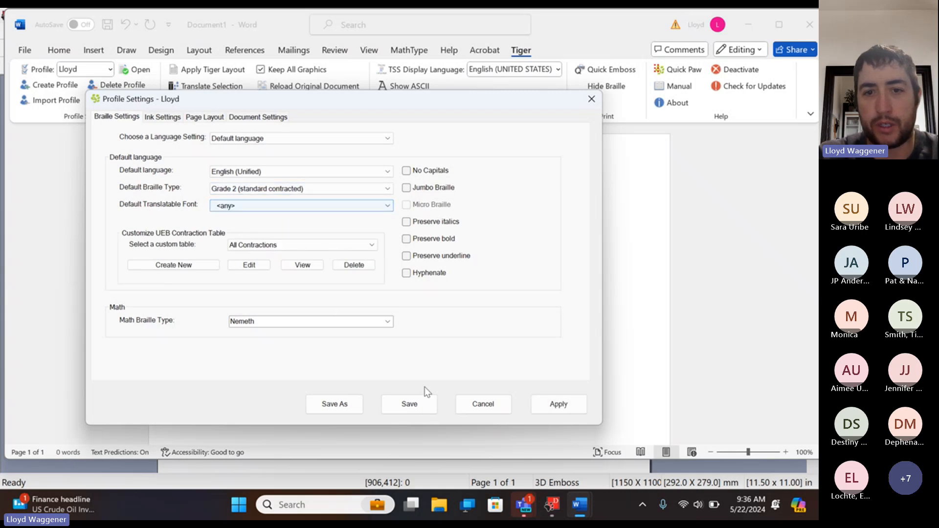
left_click(421, 409)
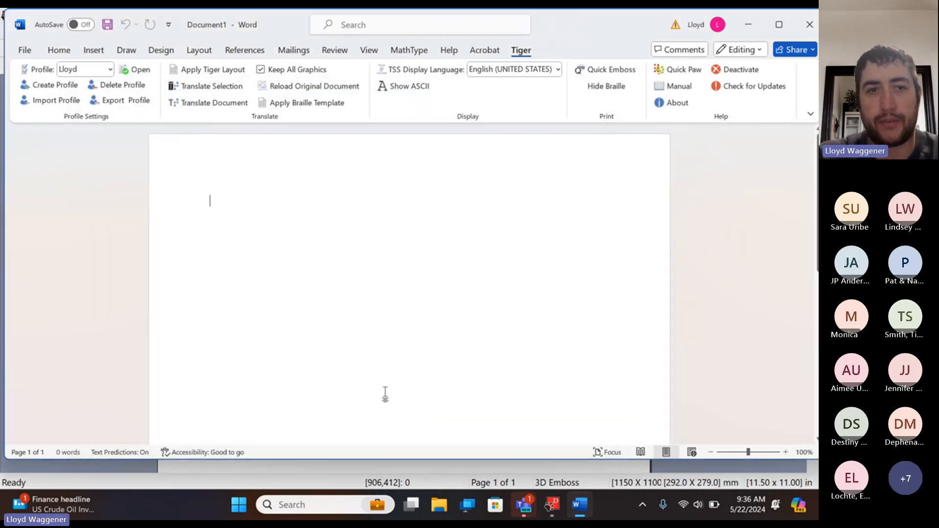
Write the sentence "The quick brown fox jumped over the fence." in the blank document.
type("Th")
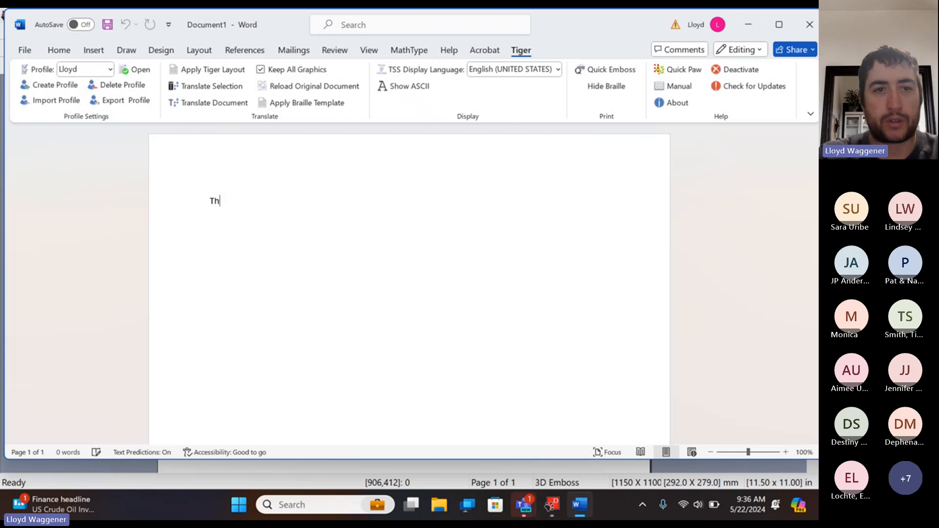
type("e quick ")
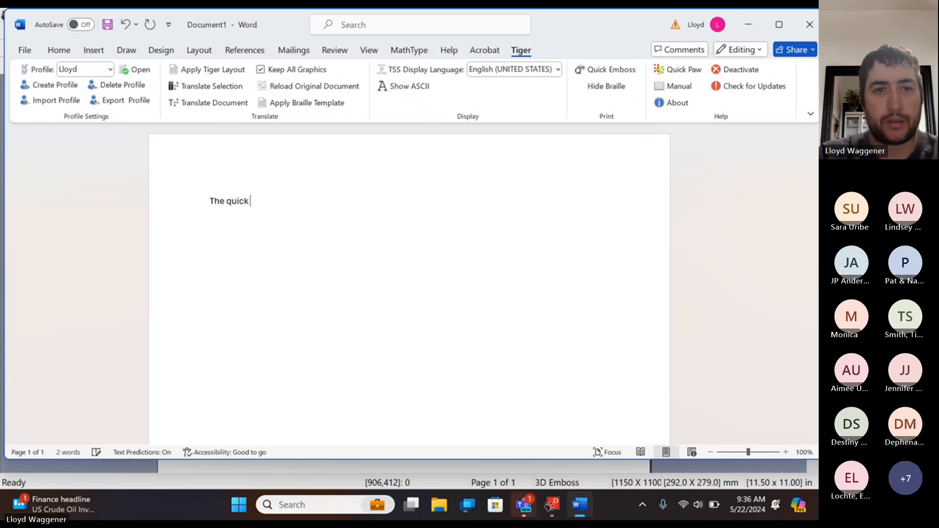
type("brown jox")
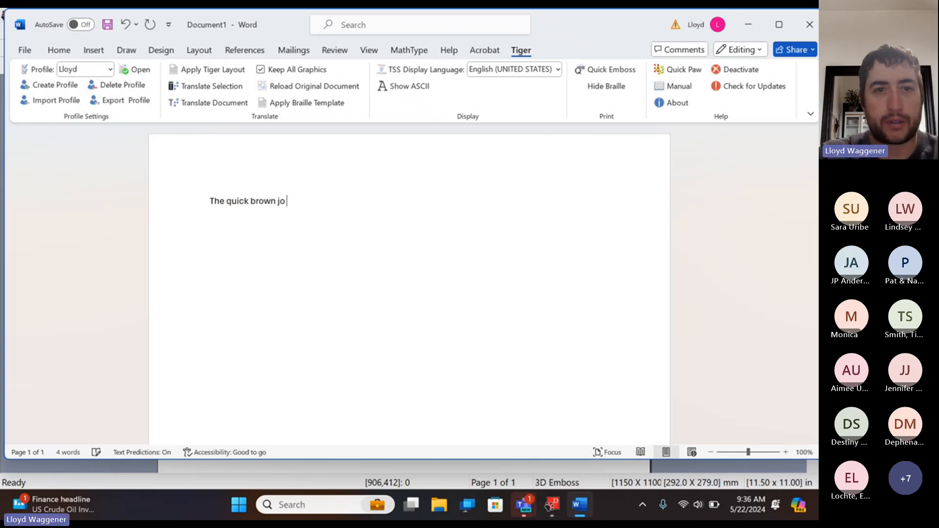
key("BackSpace")
key("BackSpace")
type("fox jumped o")
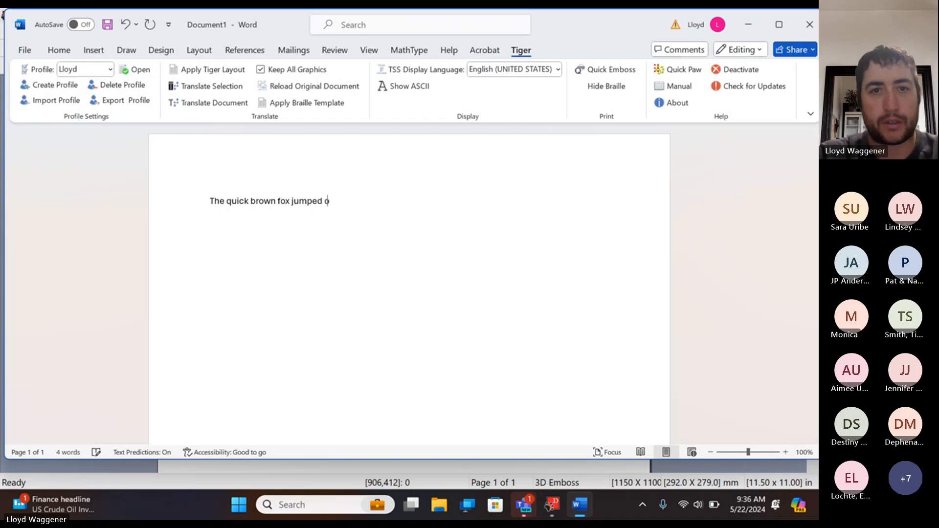
type("ver the fence.")
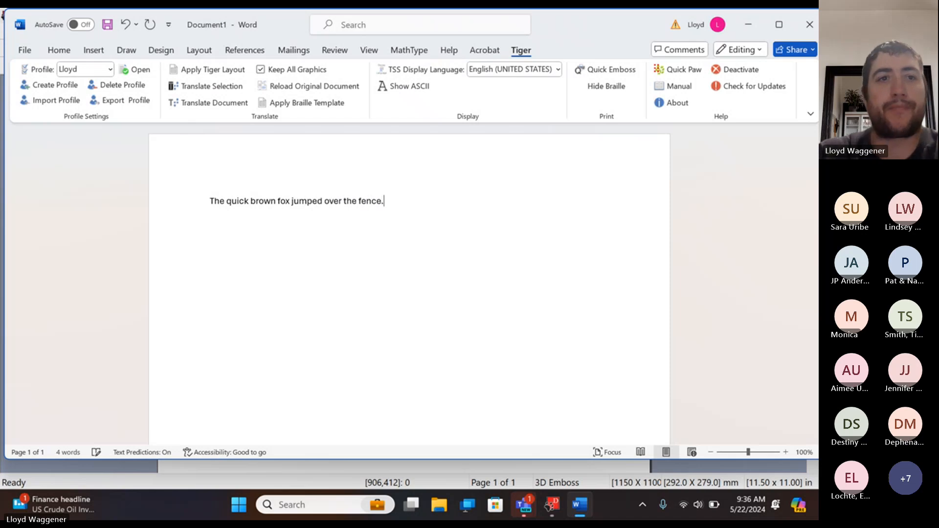
Translate the document to braille, saving it under the suggested file name in OneDrive and replacing the existing file.
left_click(223, 107)
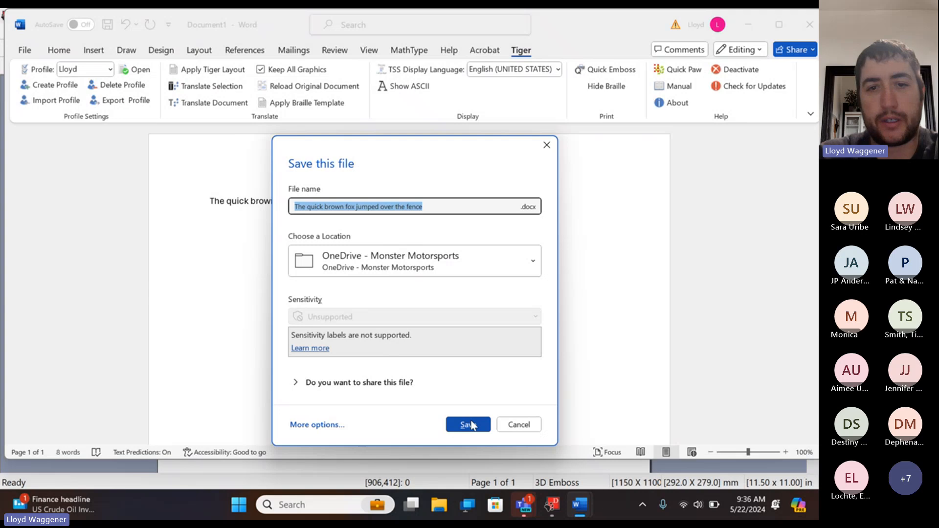
left_click(469, 423)
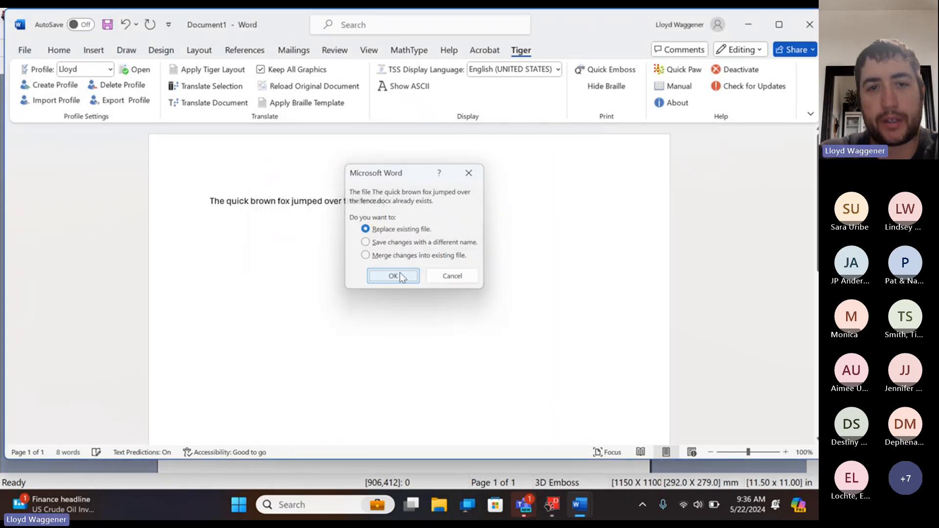
left_click(400, 277)
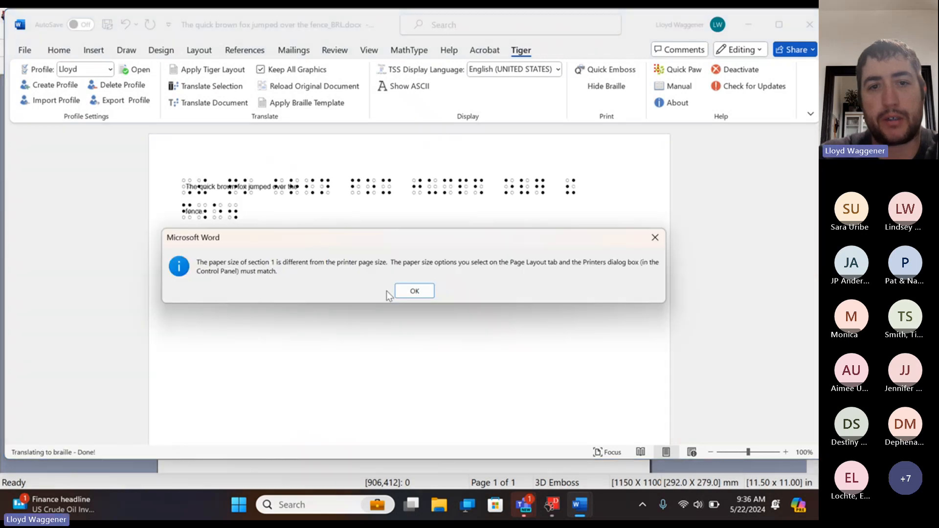
left_click(414, 292)
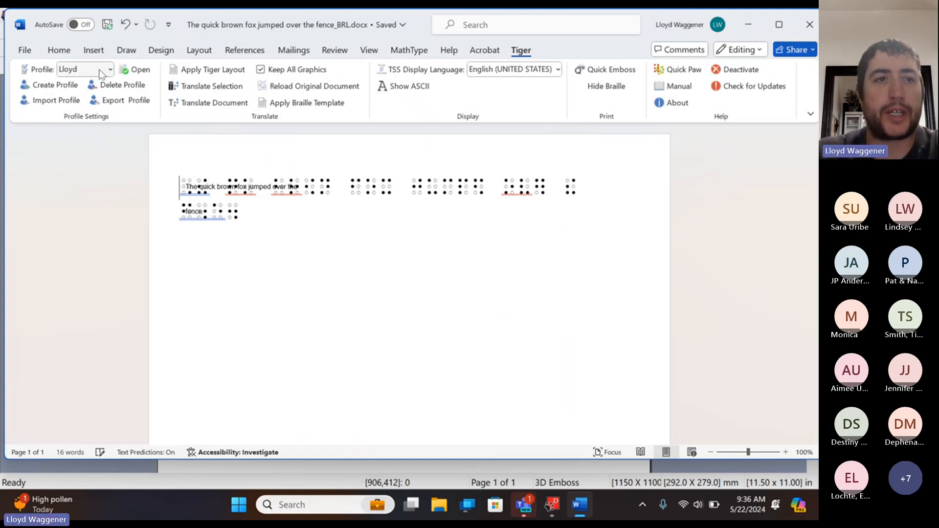
Review the profile's braille settings without changing them, and close the translated Word document.
left_click(127, 72)
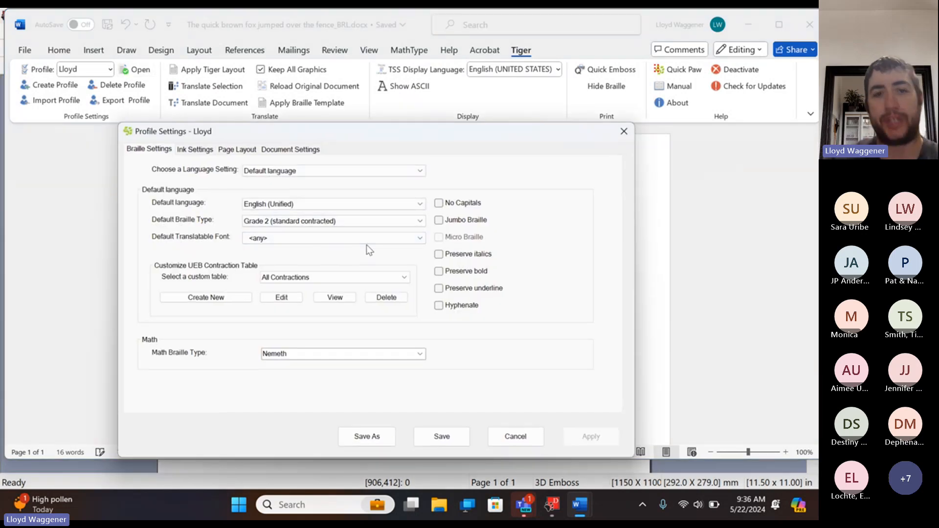
left_click(516, 436)
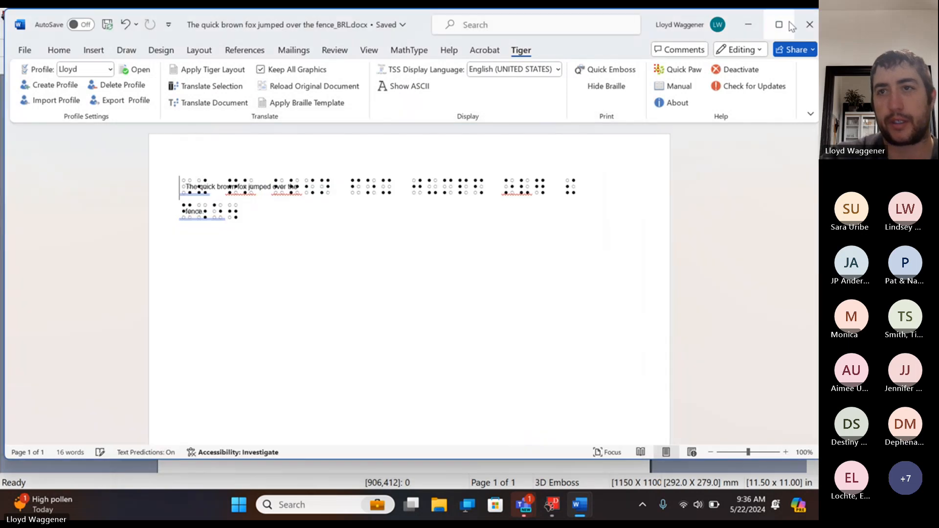
left_click(808, 26)
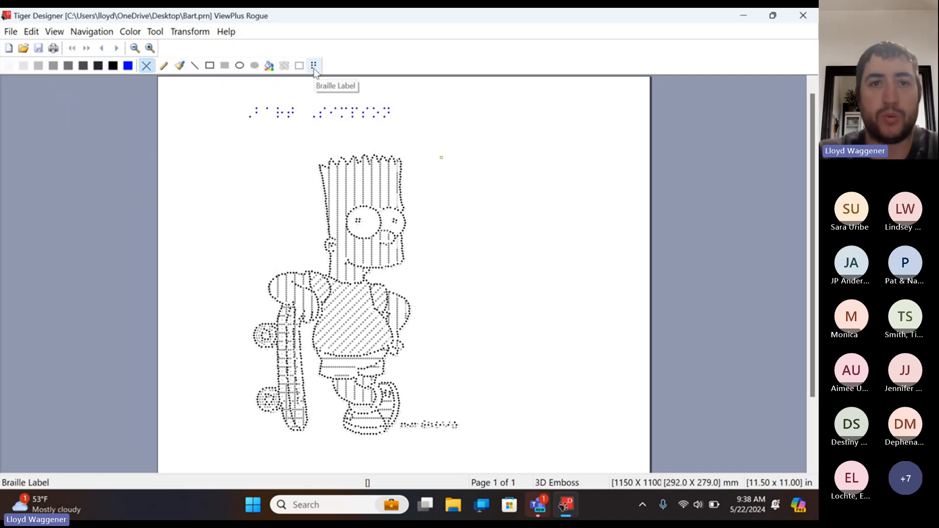
Try a freehand pen scribble in dark grey in the empty area beside Bart's head, and undo it.
left_click(80, 67)
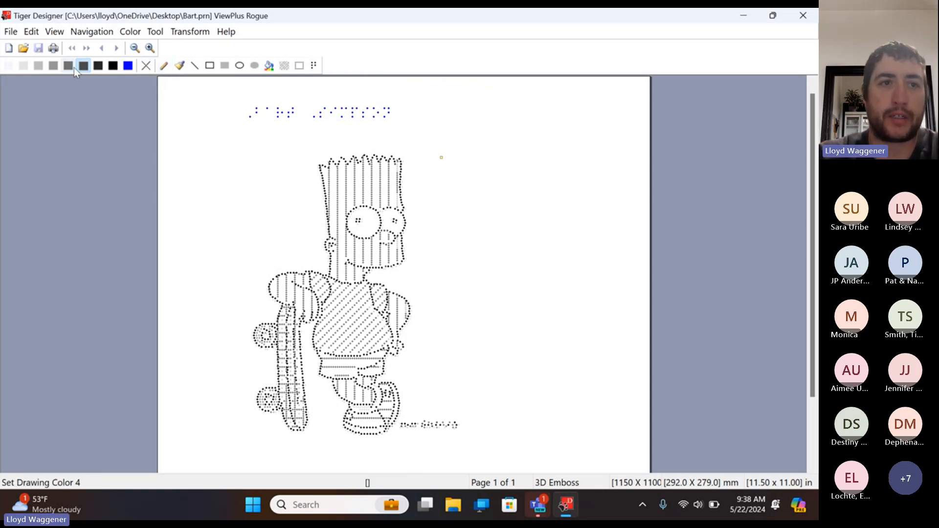
left_click(164, 68)
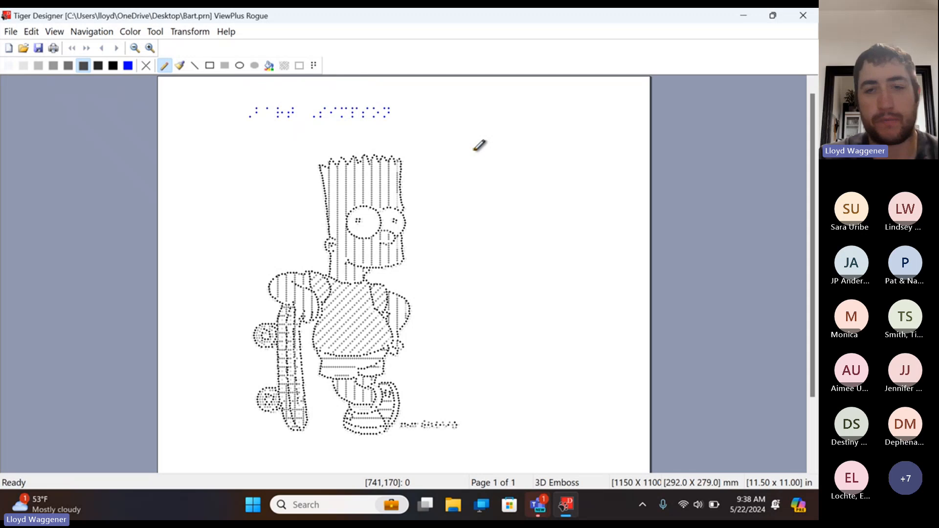
mouse_move(474, 149)
left_mouse_down()
mouse_move(482, 160)
mouse_move(531, 167)
mouse_move(527, 161)
mouse_move(523, 203)
mouse_move(530, 152)
mouse_move(563, 195)
mouse_move(527, 153)
mouse_move(511, 177)
mouse_move(587, 209)
left_mouse_up()
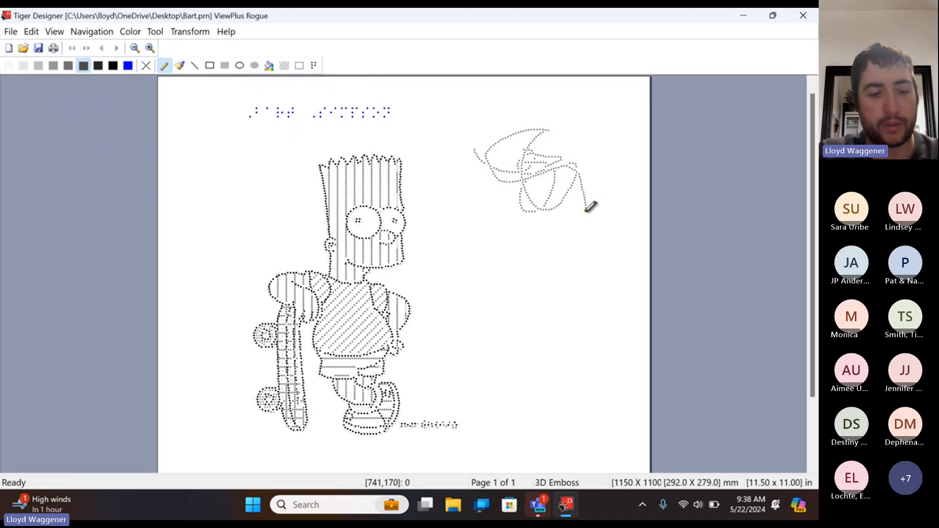
key("ctrl+z")
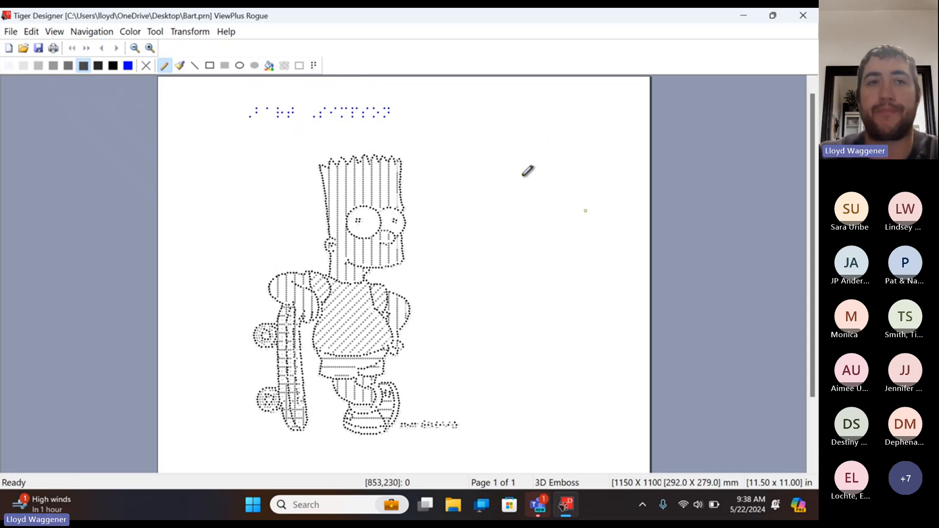
Try a thick brush stroke in the empty area beside Bart's head, and undo it.
left_click(181, 67)
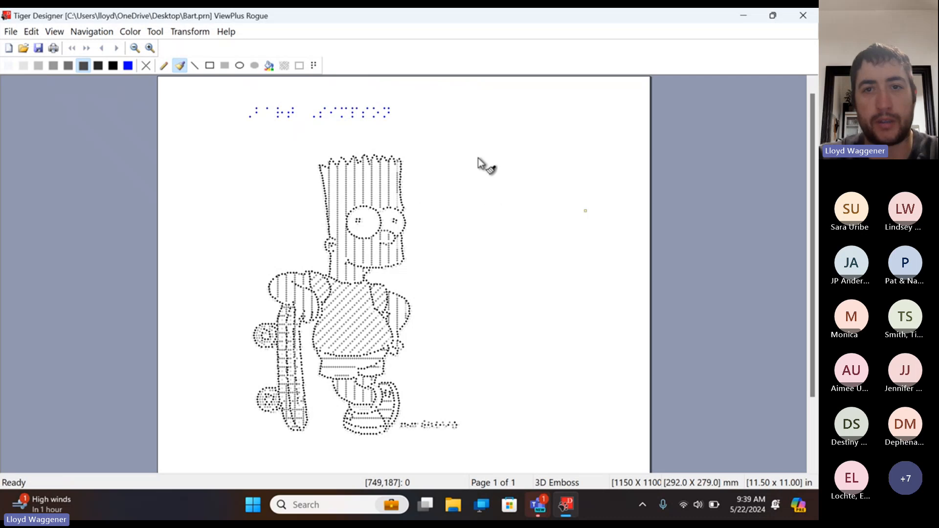
mouse_move(477, 161)
left_mouse_down()
mouse_move(478, 153)
mouse_move(518, 169)
mouse_move(550, 156)
mouse_move(540, 138)
mouse_move(537, 191)
mouse_move(539, 139)
mouse_move(527, 157)
mouse_move(528, 140)
mouse_move(513, 167)
mouse_move(546, 151)
mouse_move(533, 184)
mouse_move(551, 165)
left_mouse_up()
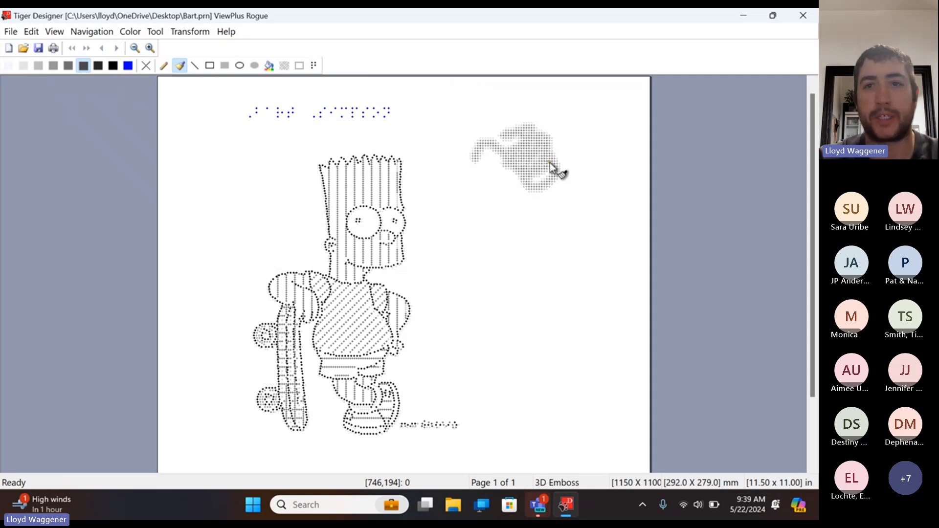
key("ctrl+z")
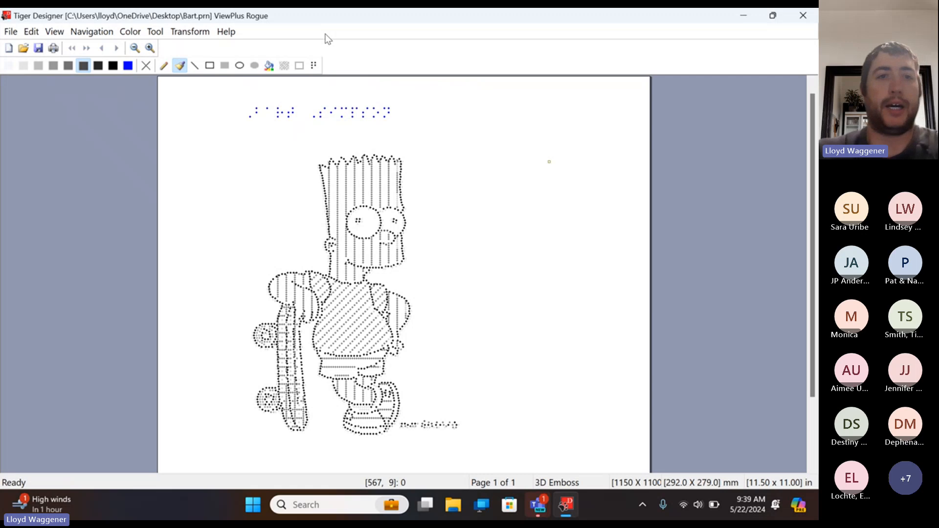
Draw a horizontal black leader line from the right tip of Bart's hair into the empty area.
left_click(195, 65)
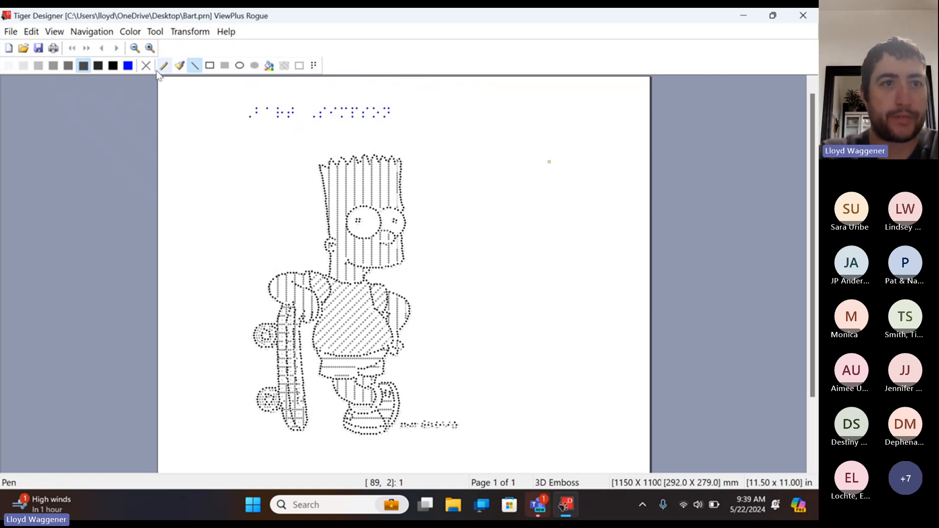
left_click(113, 67)
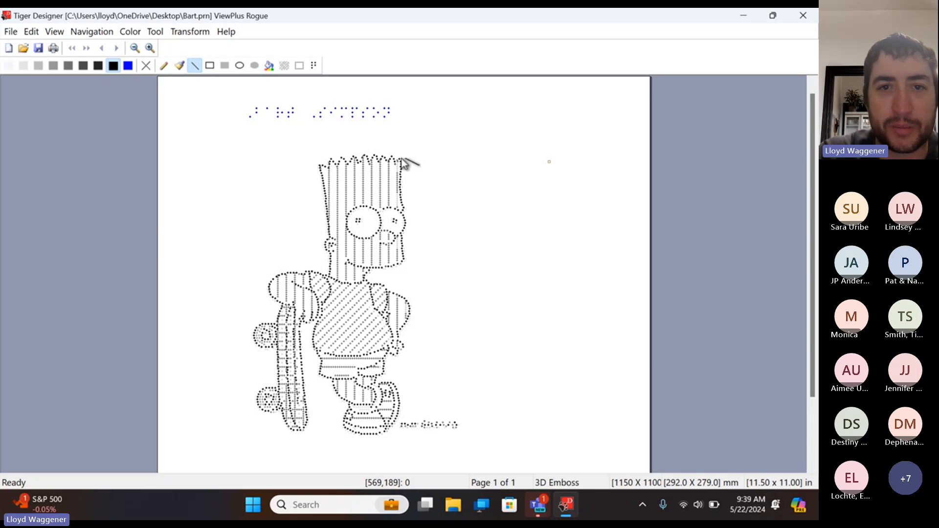
left_click_drag(400, 159, 491, 159)
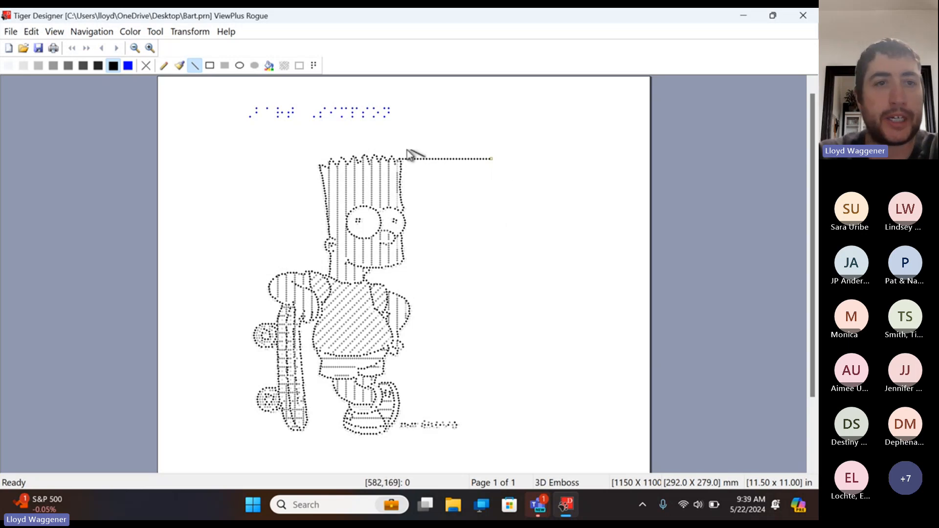
Add a horizontal Braille29 label reading "hair" at the leader line's free end and nudge it into line.
left_click(315, 69)
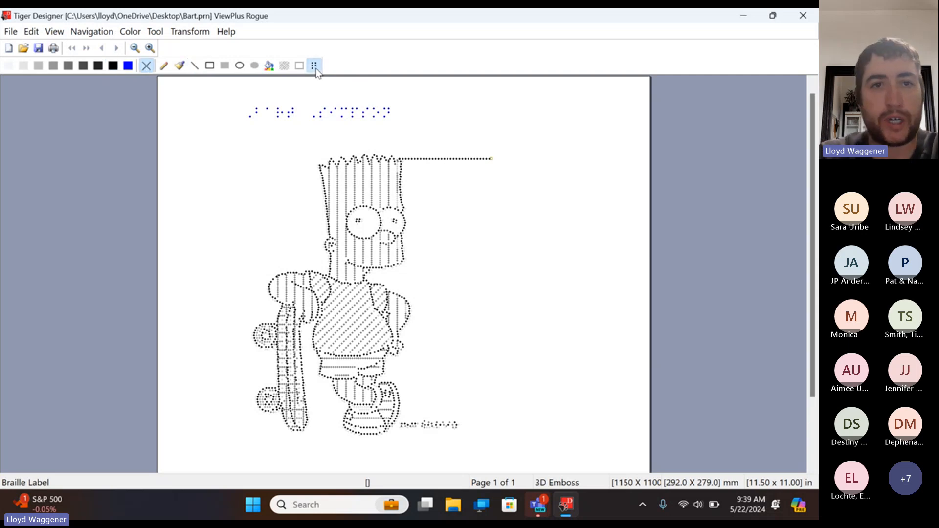
left_click(499, 157)
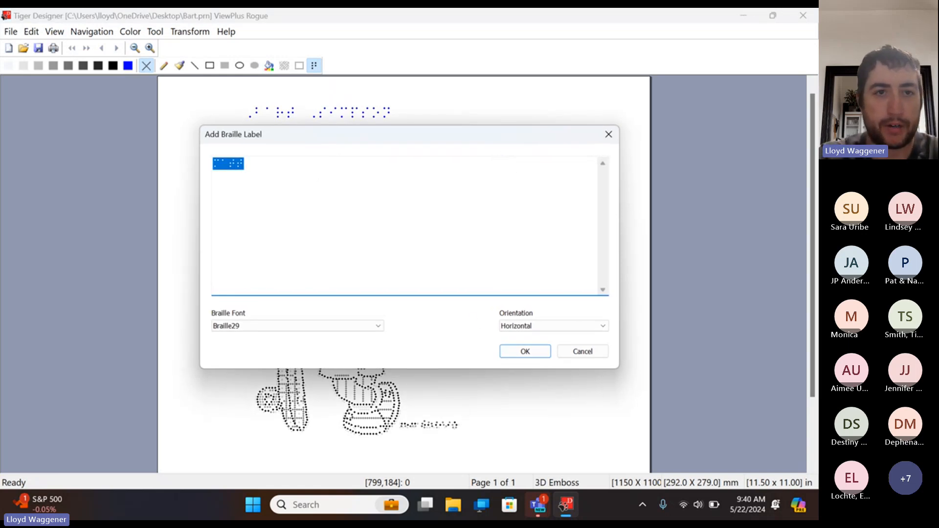
type("hair")
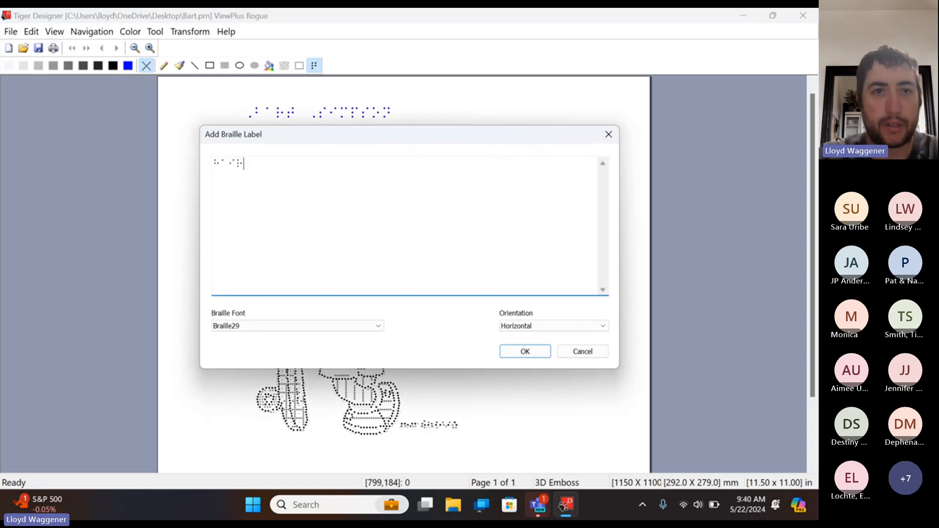
left_click(531, 358)
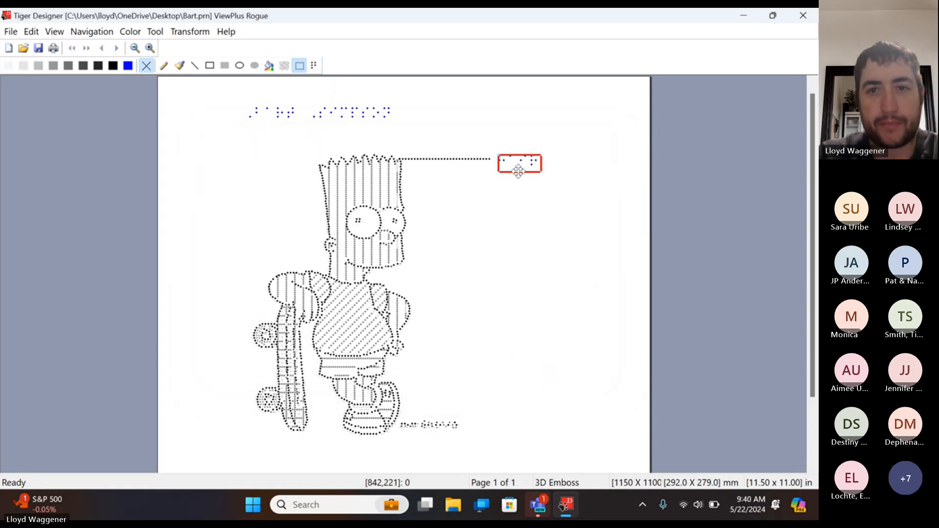
left_click_drag(522, 165, 520, 162)
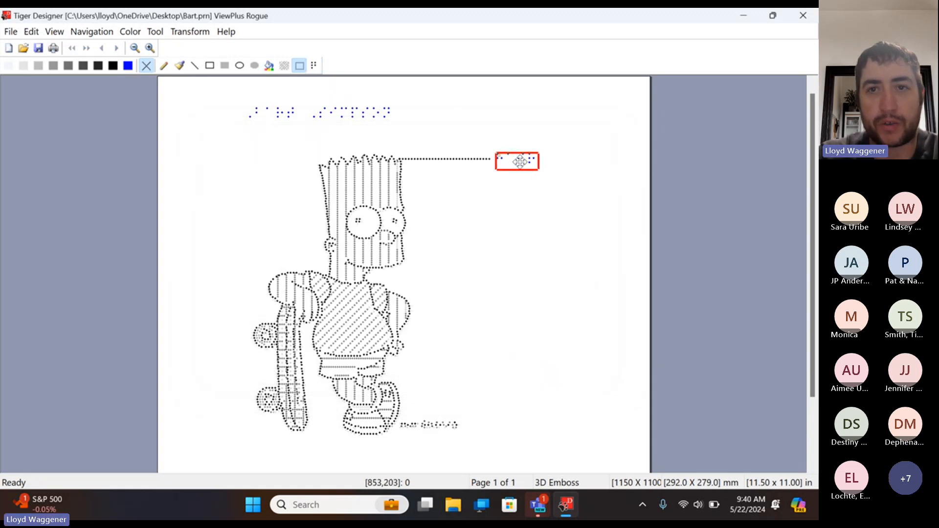
left_click(507, 133)
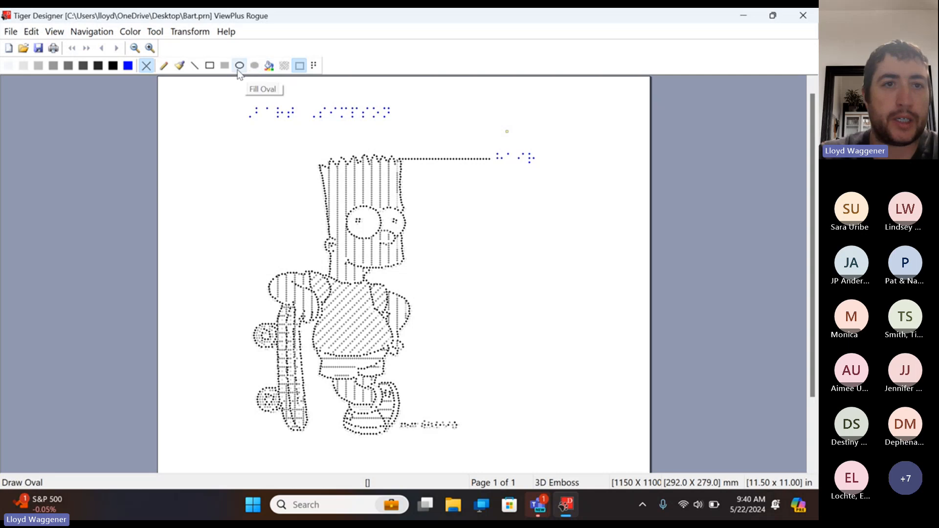
Draw a large black rectangle outline below the hair label, extending to the page's right edge.
left_click(210, 66)
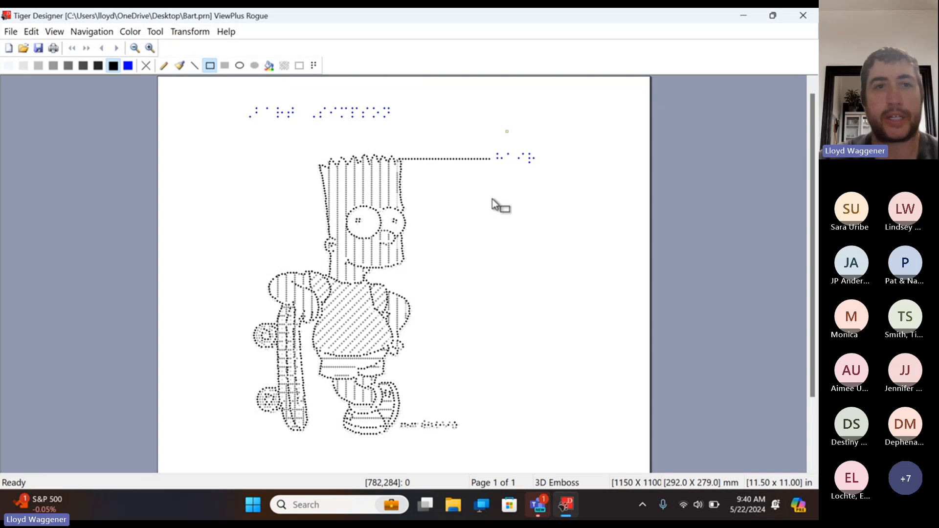
left_click_drag(492, 199, 655, 317)
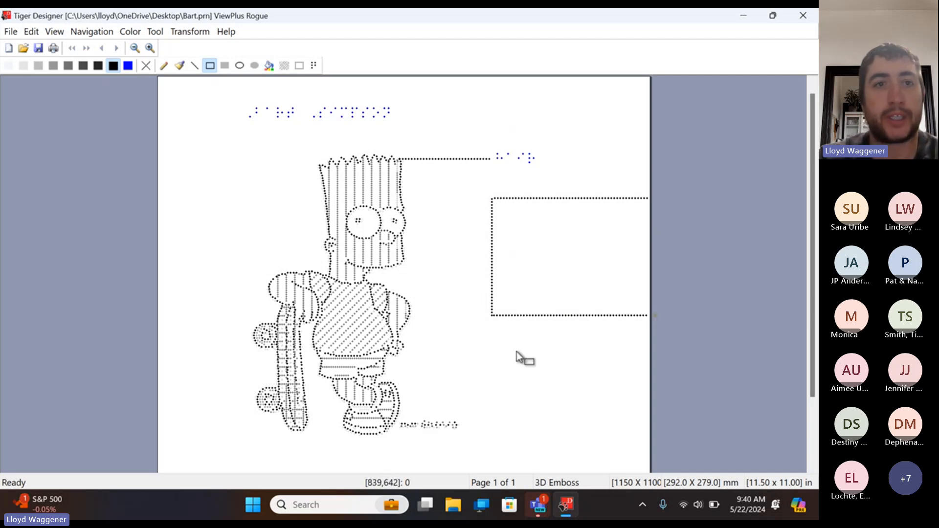
Draw a solid black rectangle above the hair label, then try another inside the large rectangle outline and undo that one.
left_click(225, 66)
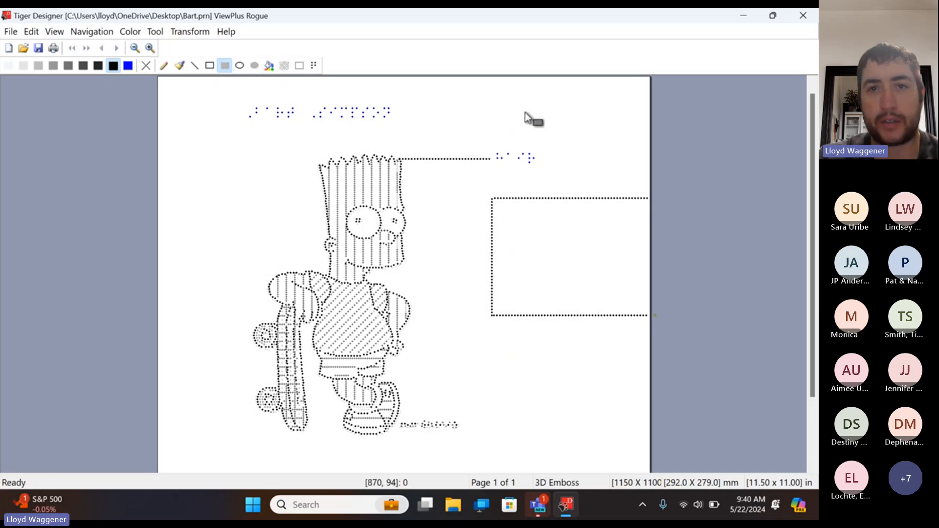
left_click_drag(477, 93, 592, 137)
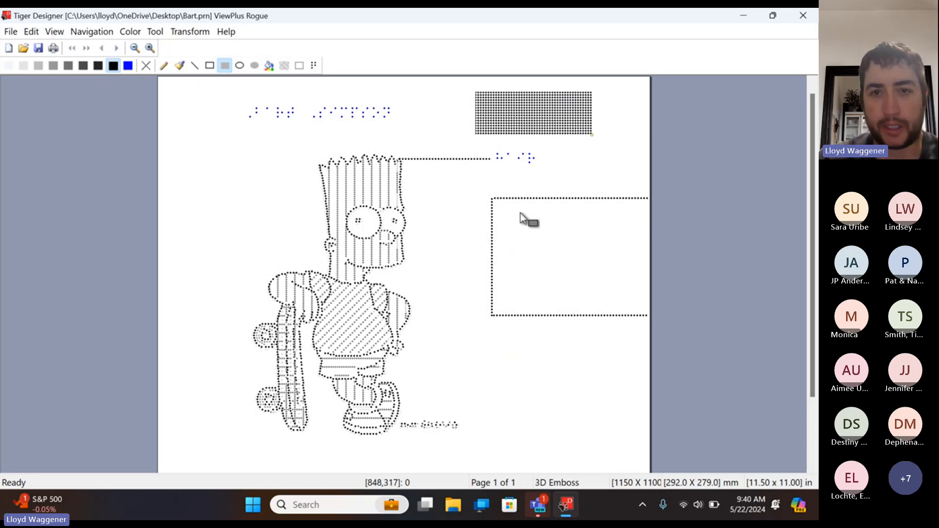
left_click_drag(521, 214, 607, 234)
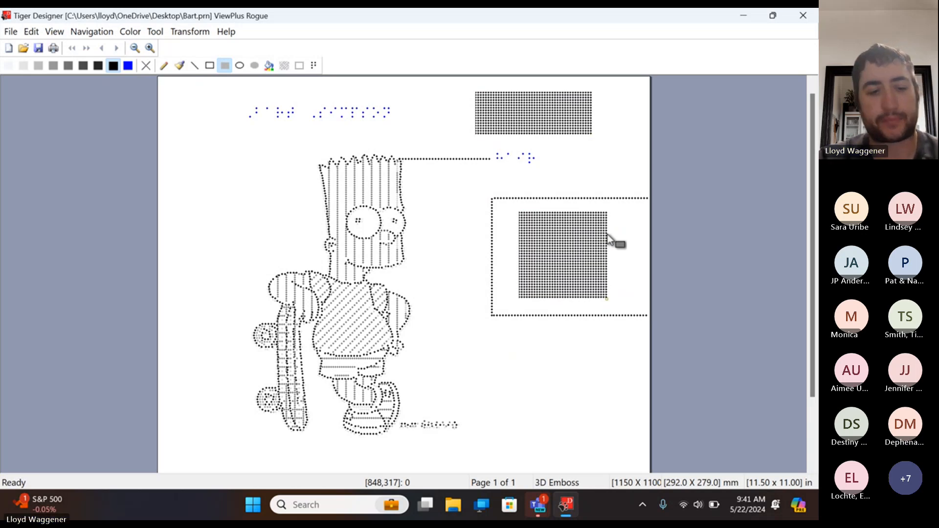
key("ctrl+z")
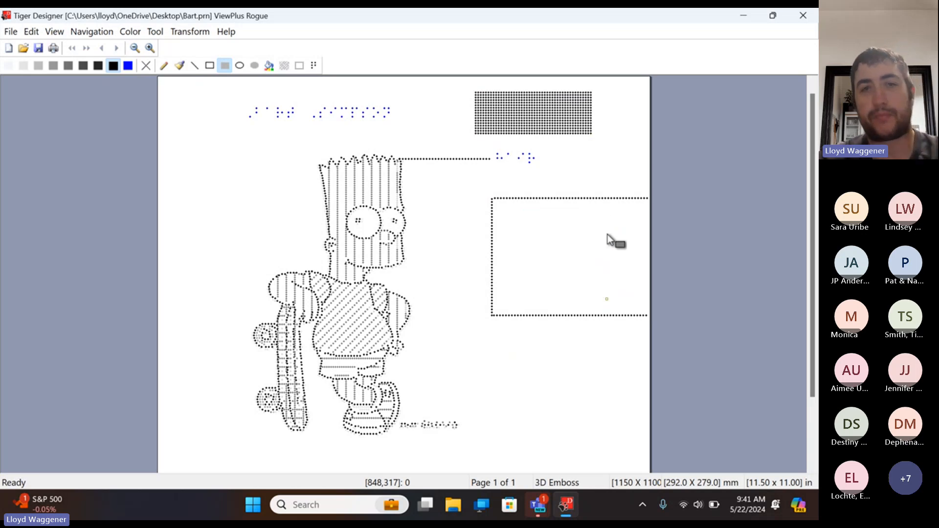
Try flood-filling the large rectangle outline with the light gray Drawing Color 2, and undo the fill.
left_click(240, 66)
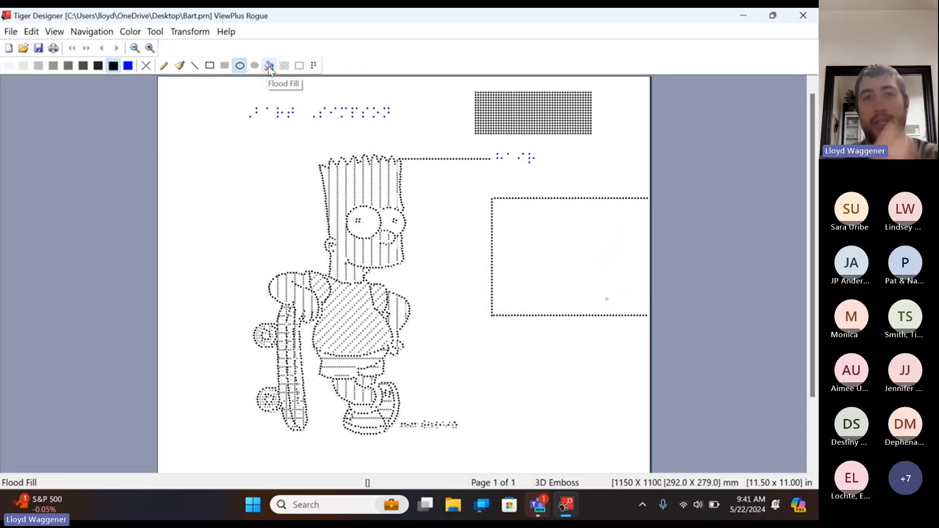
left_click(269, 68)
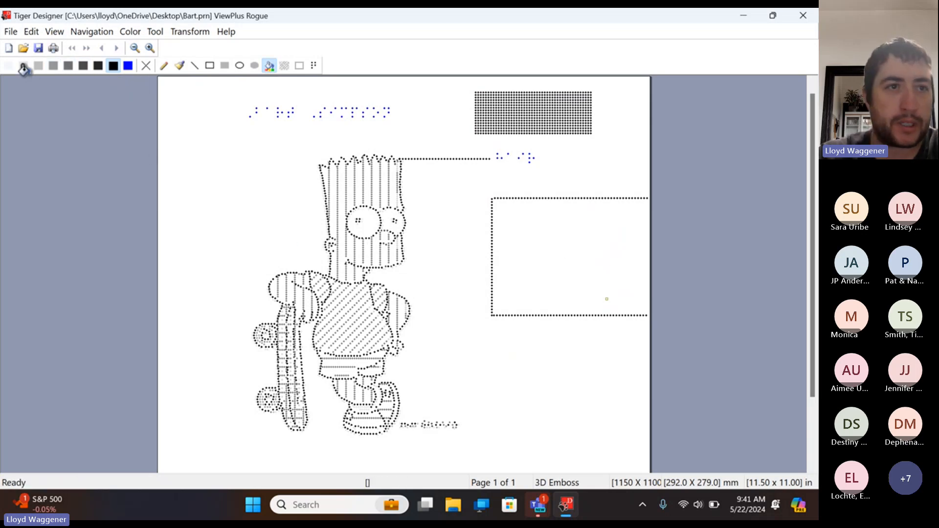
left_click(40, 69)
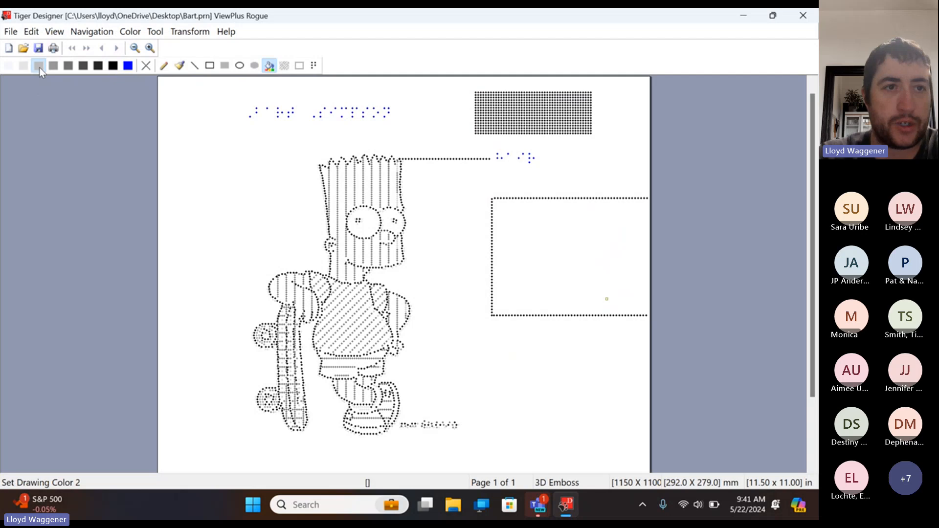
left_click(544, 246)
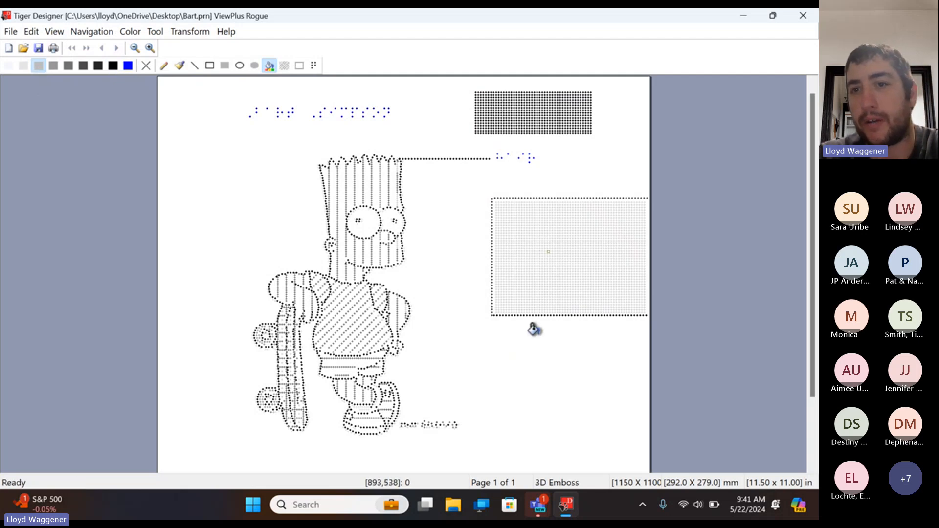
mouse_move(565, 501)
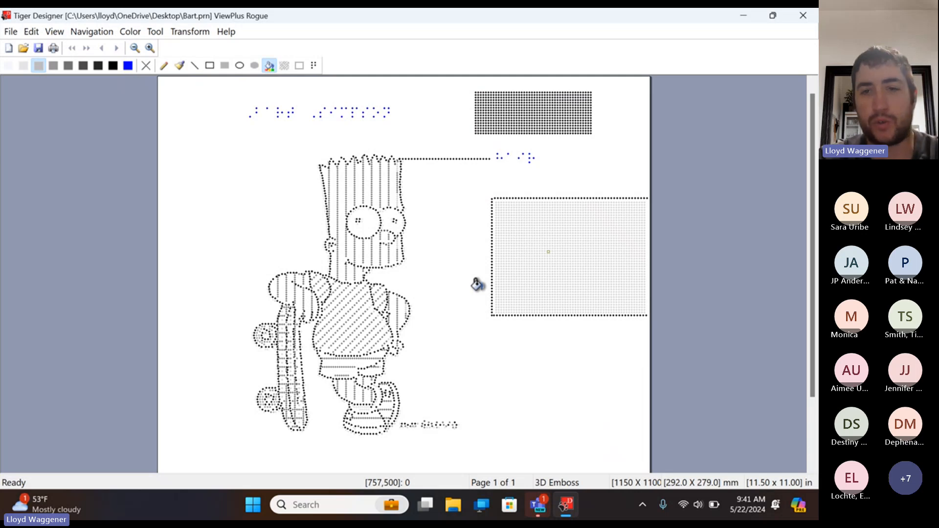
key("ctrl+z")
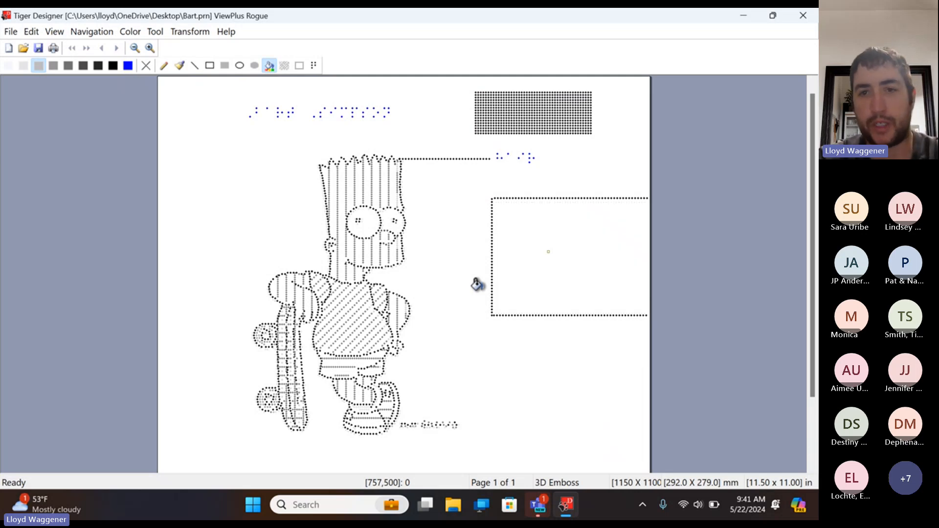
Preview the Confidence, Happiness, Healing and Nature patterns, and fill the large rectangle outline with the Excitement pattern.
left_click(285, 70)
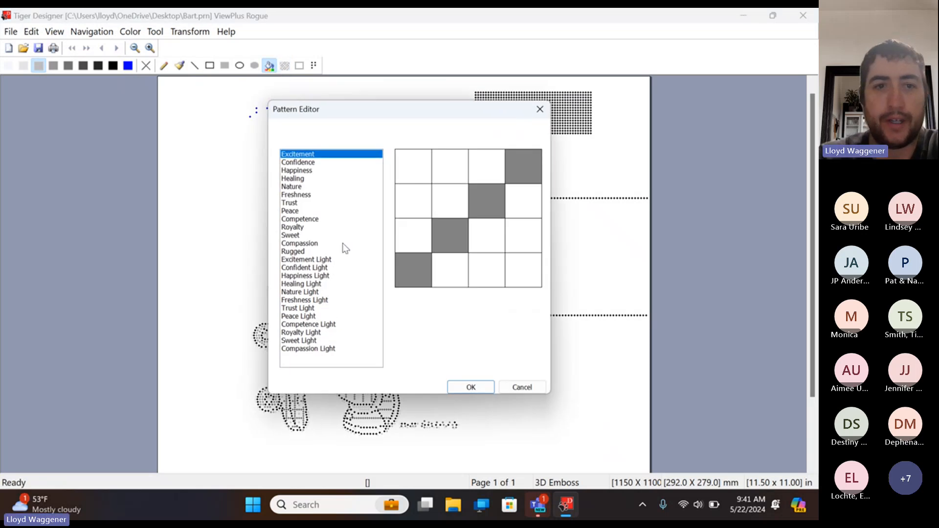
left_click(306, 163)
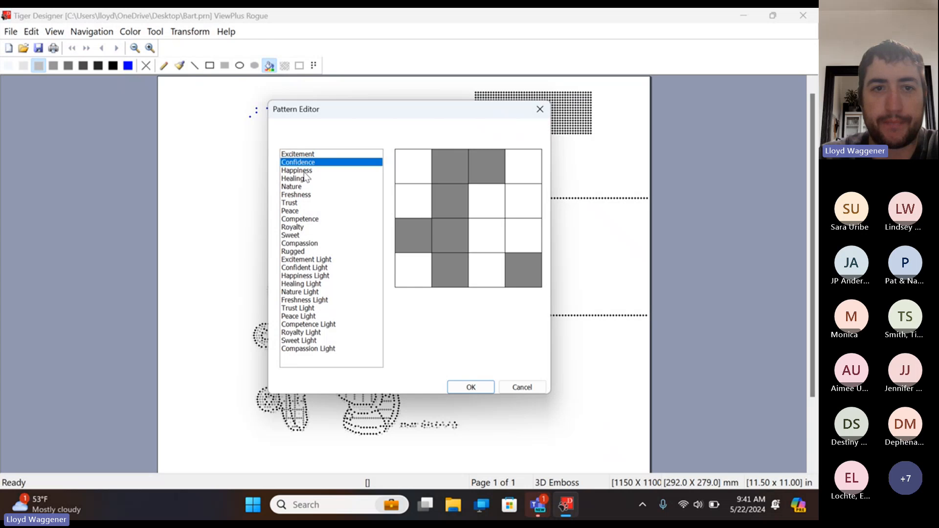
left_click(308, 171)
left_click(302, 179)
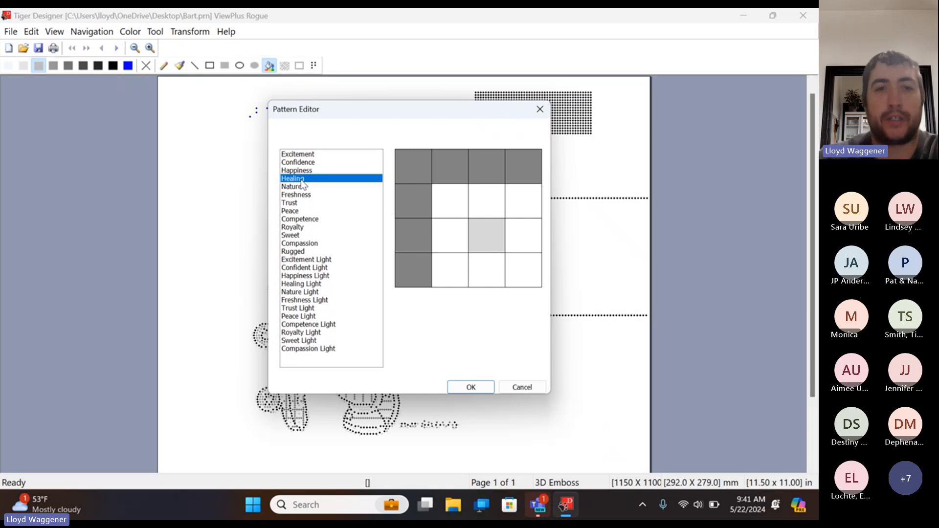
left_click(302, 187)
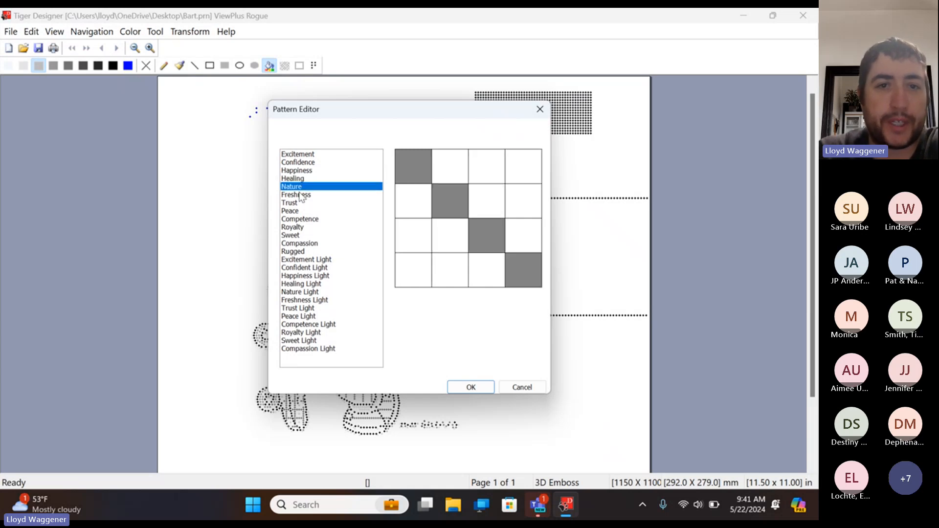
left_click(309, 155)
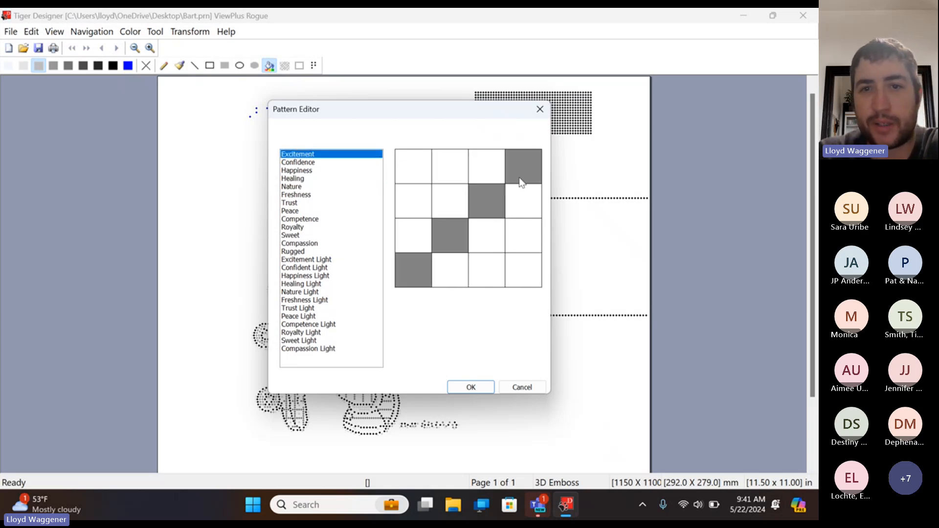
left_click(465, 387)
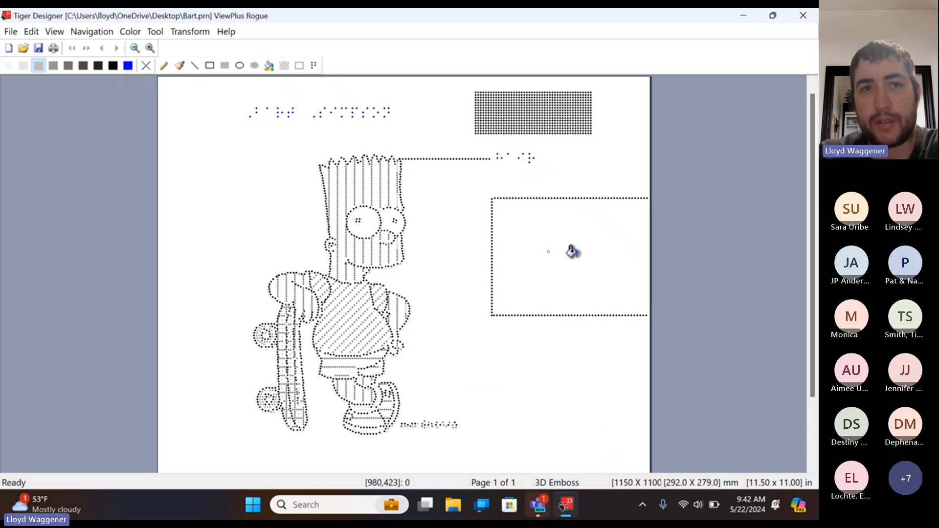
left_click(571, 251)
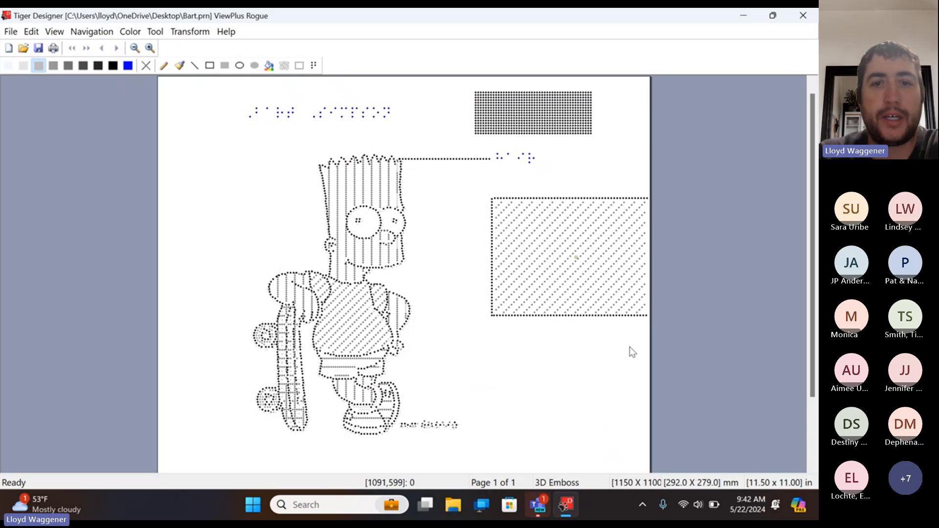
Select the small signature beside Bart's shoe with a selection rectangle, try deleting it, and undo the deletion.
left_click(299, 67)
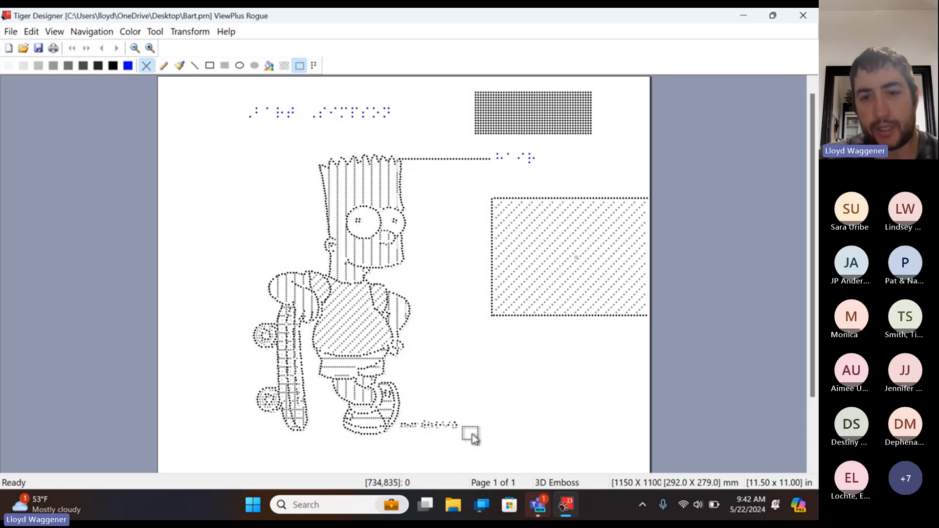
left_click_drag(473, 436, 398, 418)
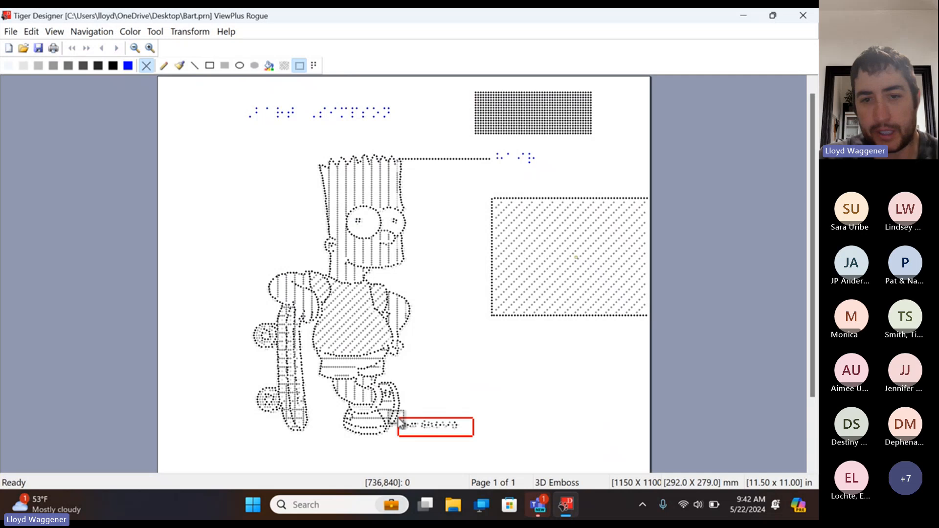
mouse_move(425, 503)
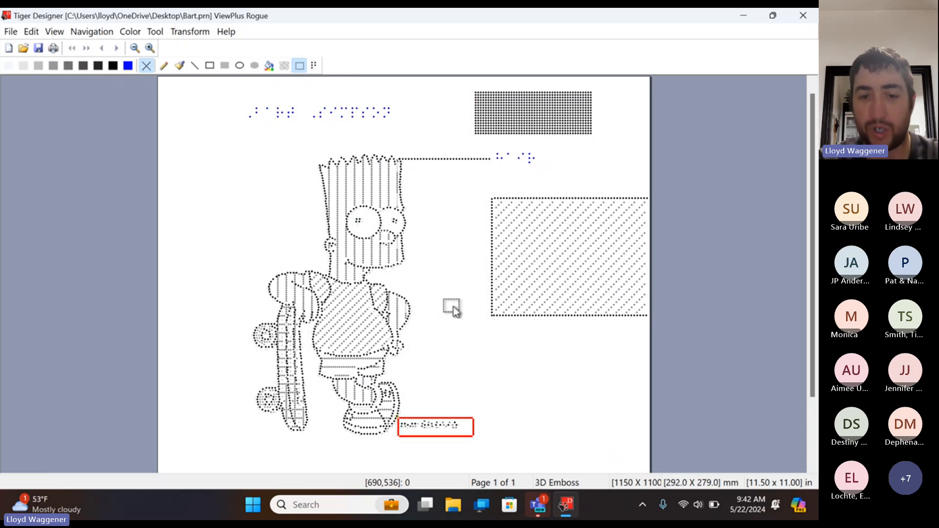
key("Delete")
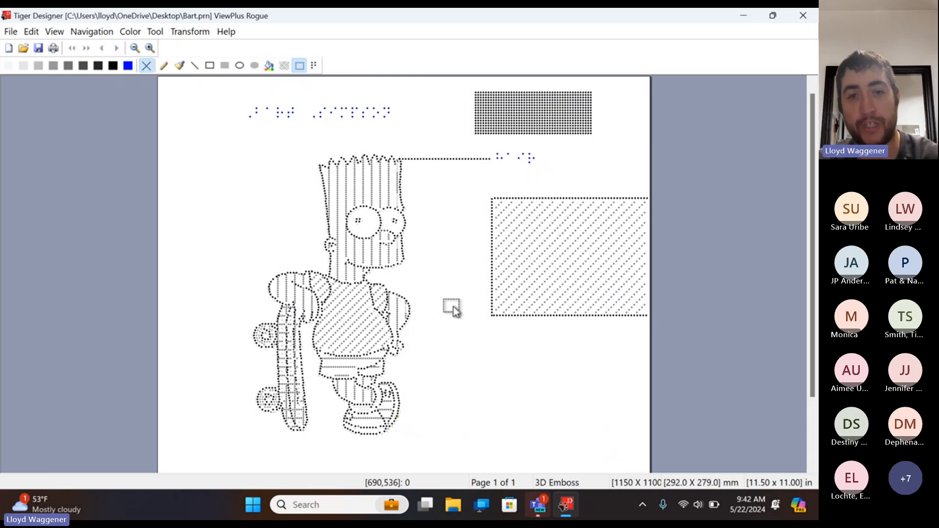
key("ctrl+z")
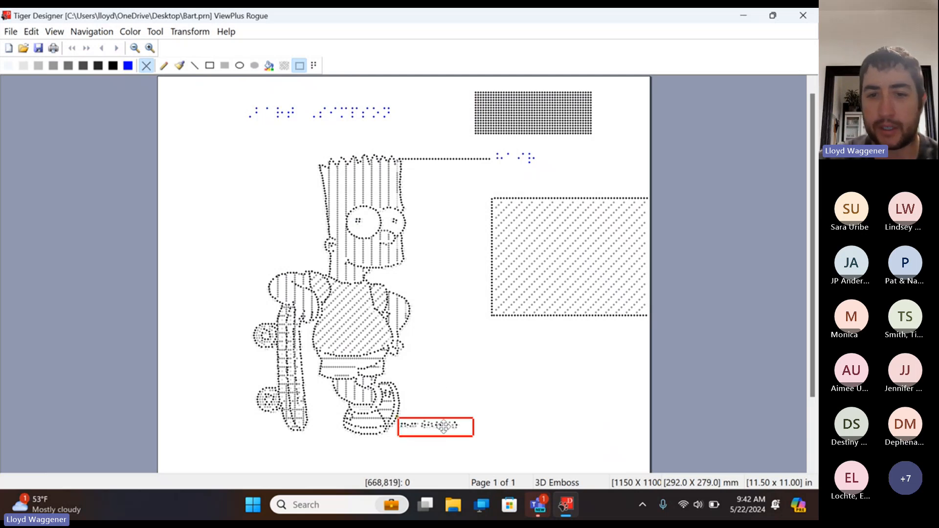
Move the selected signature above the braille title, delete it there, and clear the selection.
left_click_drag(437, 422, 372, 136)
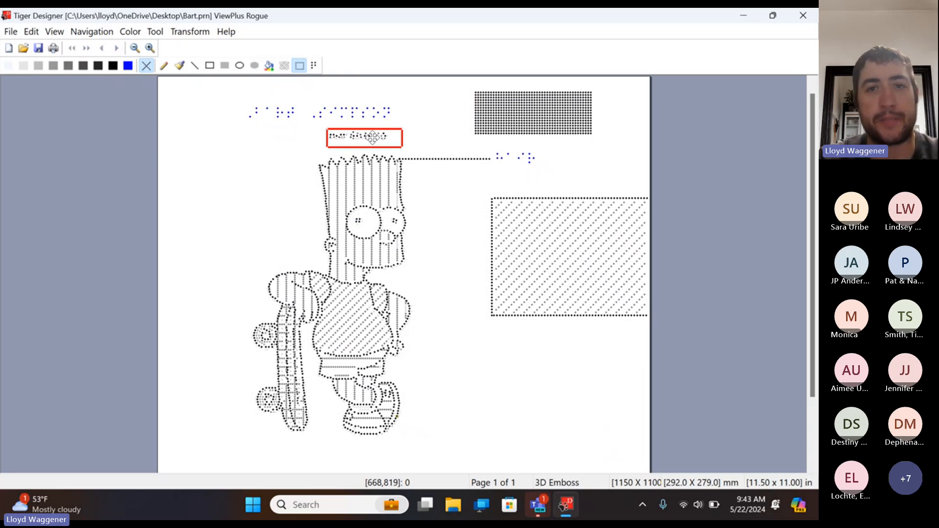
left_click_drag(373, 137, 341, 91)
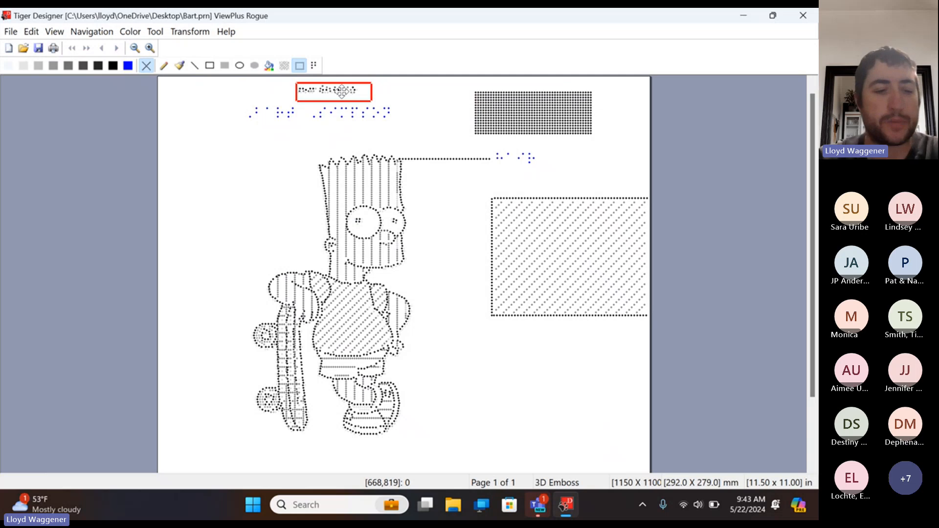
key("Delete")
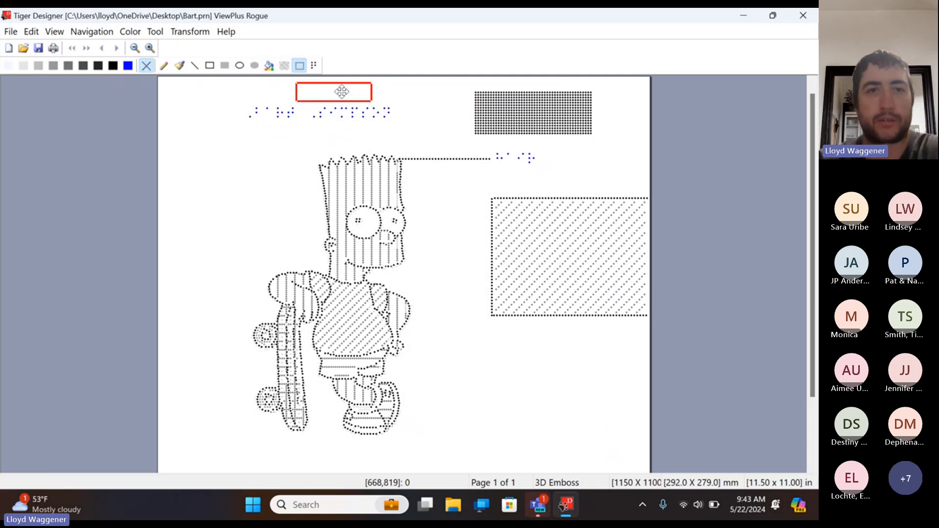
left_click(260, 177)
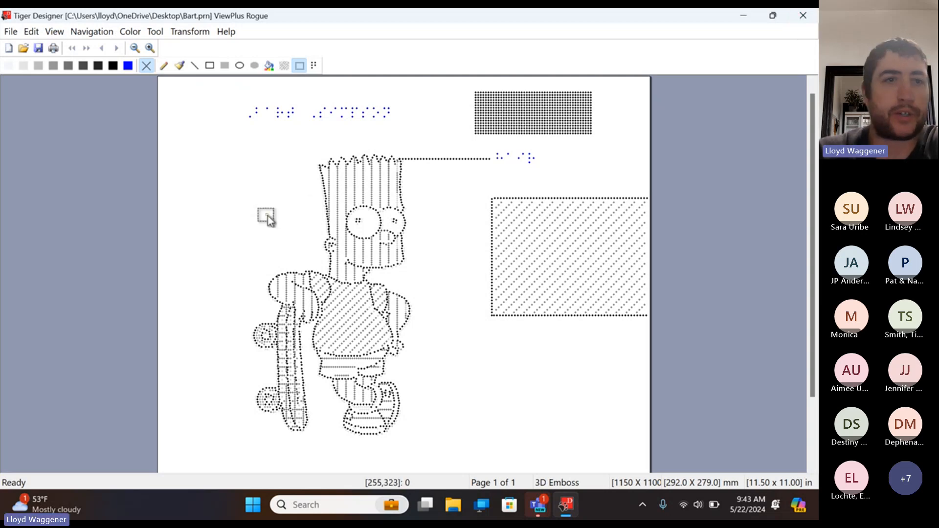
Open the Tiger Pattern Editor, keep Default.dat as the pattern file, and load the Excitement pattern for editing.
left_click(156, 32)
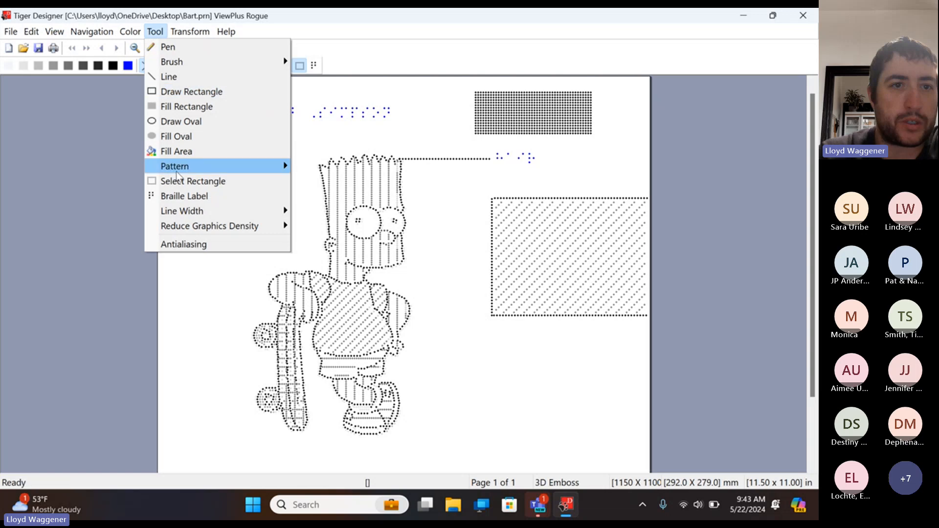
mouse_move(221, 171)
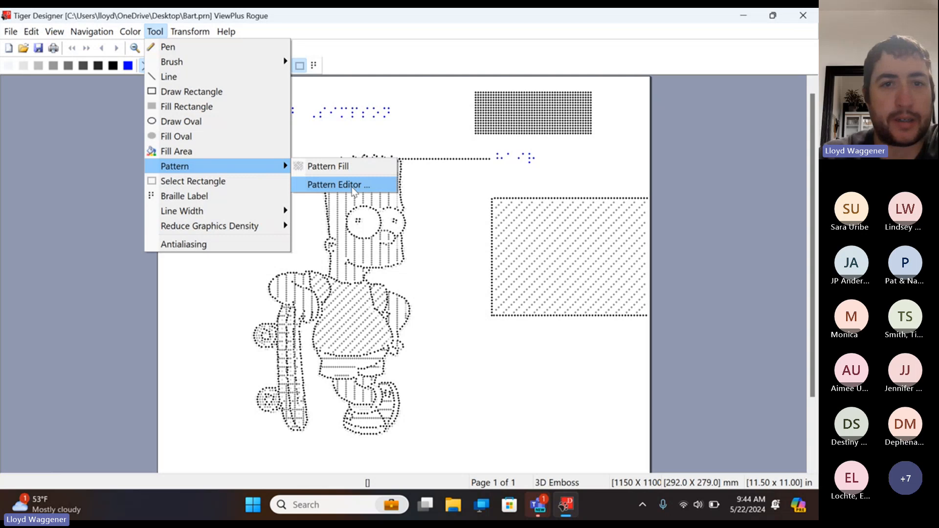
left_click(353, 186)
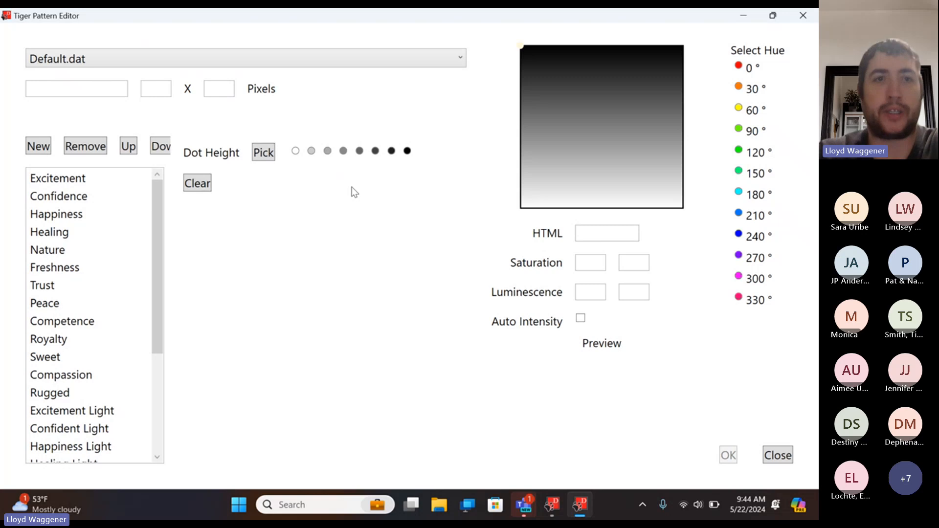
left_click(460, 58)
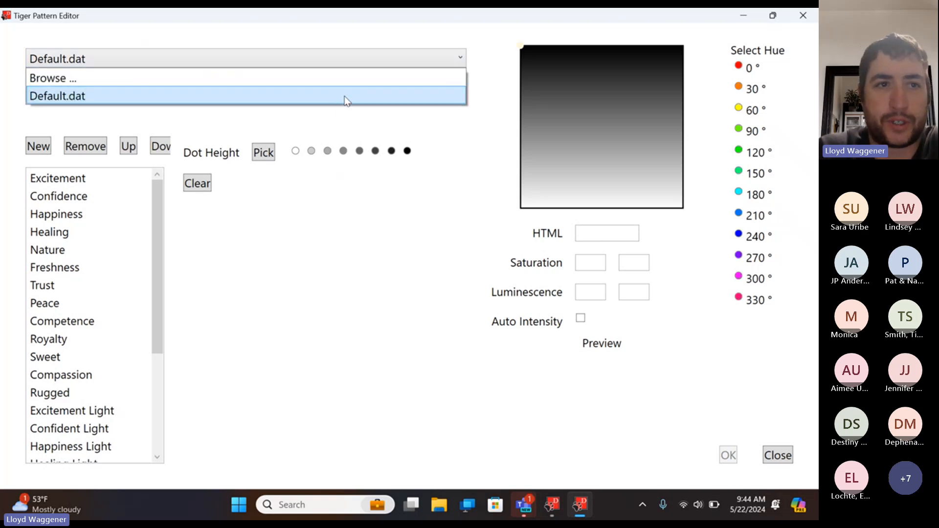
left_click(469, 116)
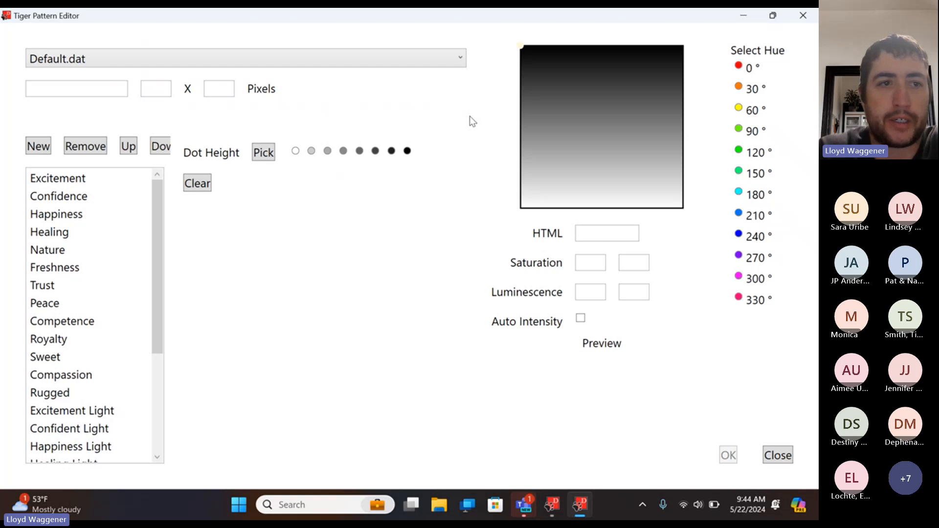
left_click(87, 183)
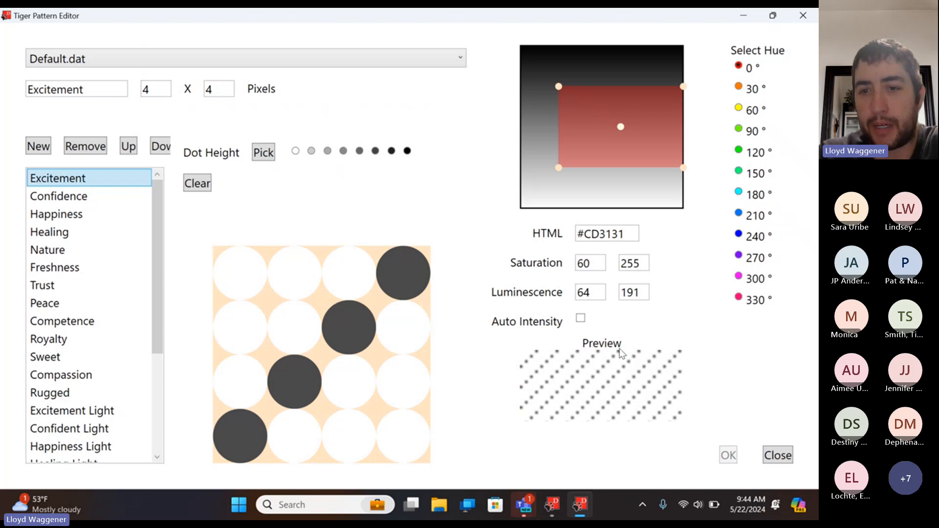
left_click(787, 343)
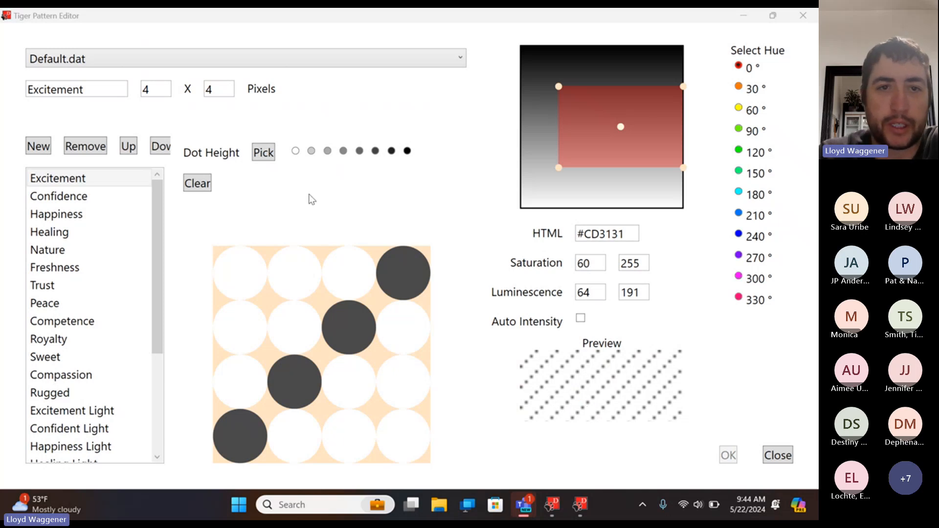
Fill every blank dot around the dark diagonal in the Excitement pattern with the light grey third dot height.
left_click(326, 152)
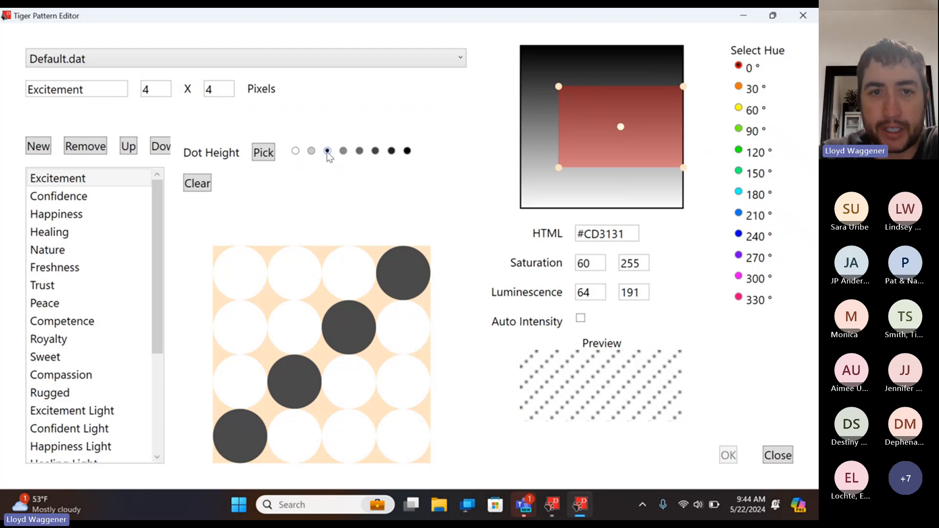
left_click(347, 271)
left_click(270, 329)
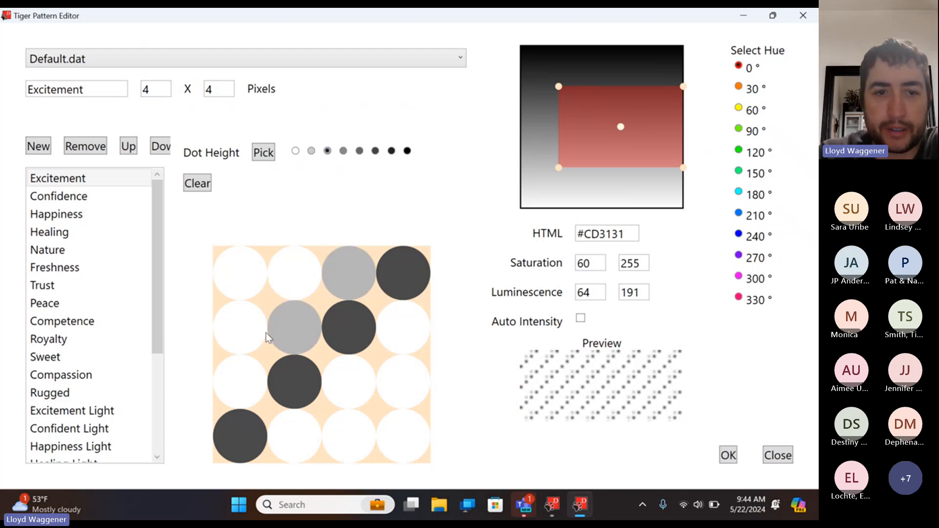
left_click(227, 377)
left_click(240, 324)
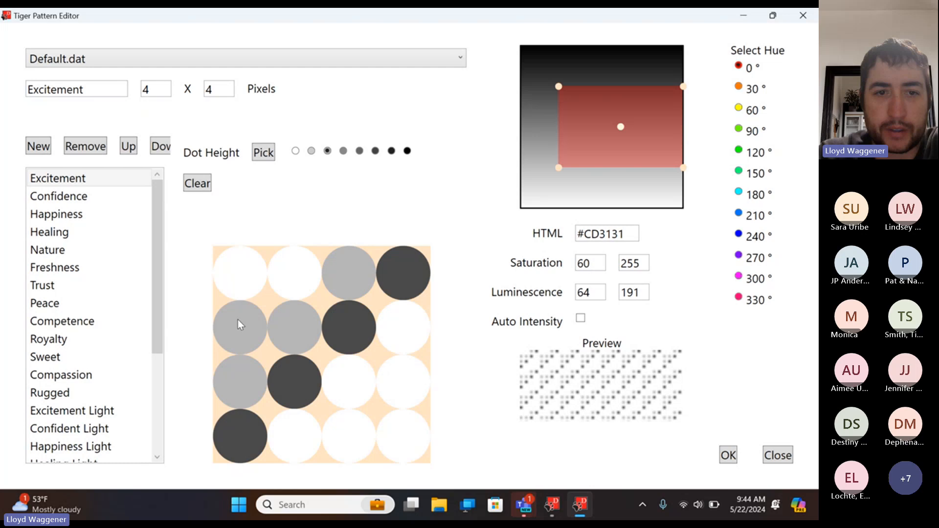
left_click(289, 273)
left_click(228, 283)
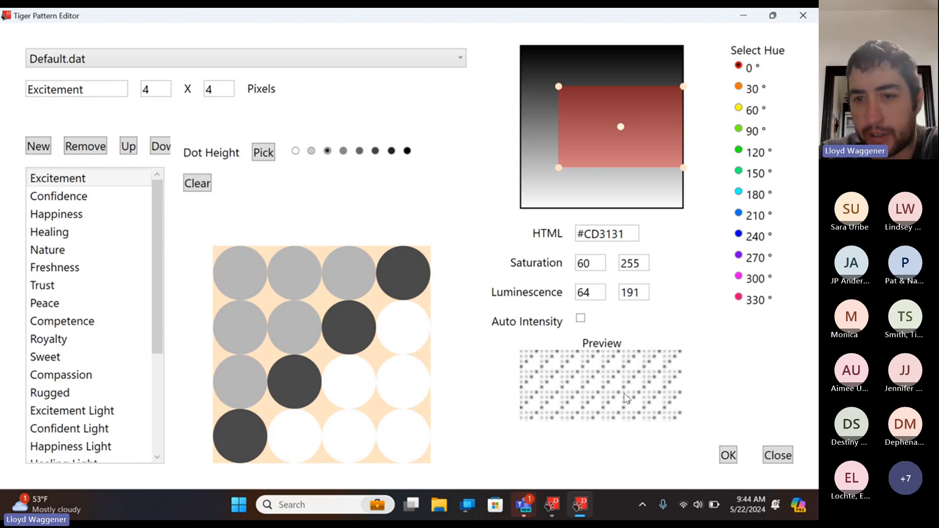
left_click(296, 427)
left_click(350, 381)
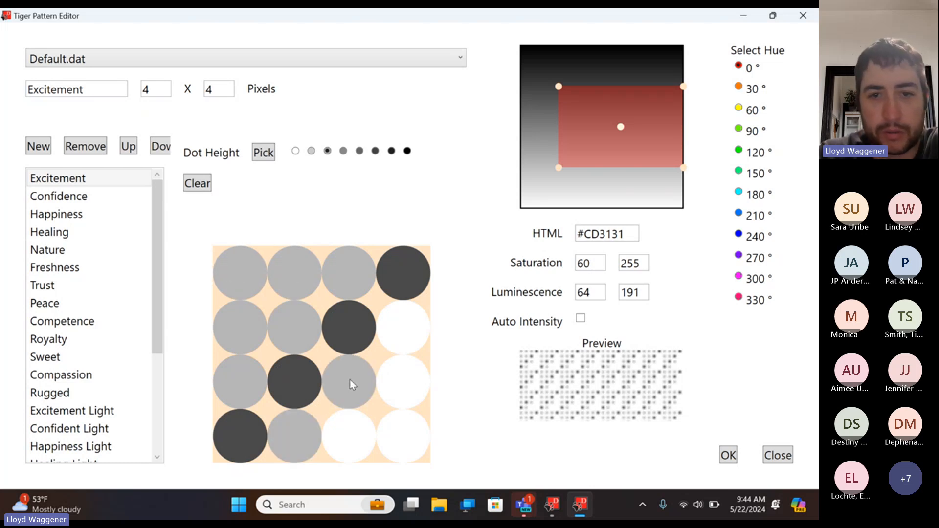
left_click(406, 326)
left_click(405, 377)
left_click(404, 433)
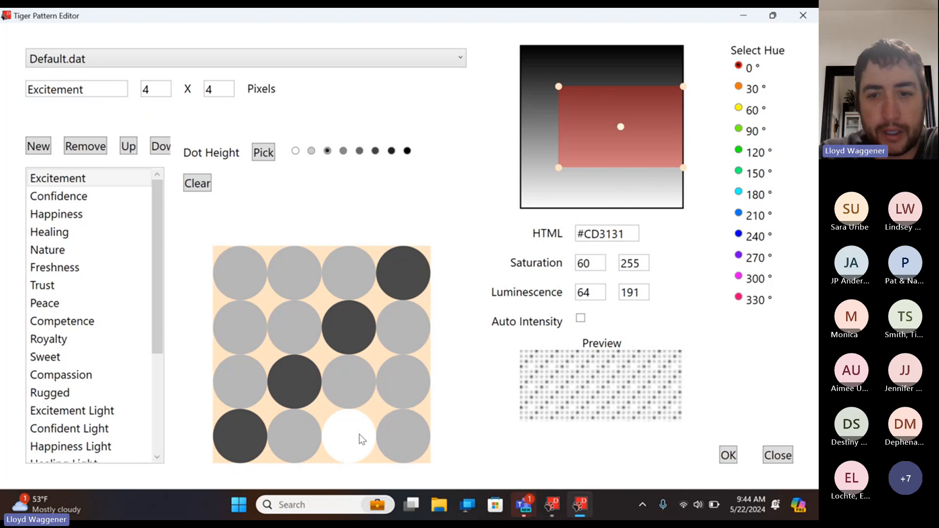
left_click(359, 435)
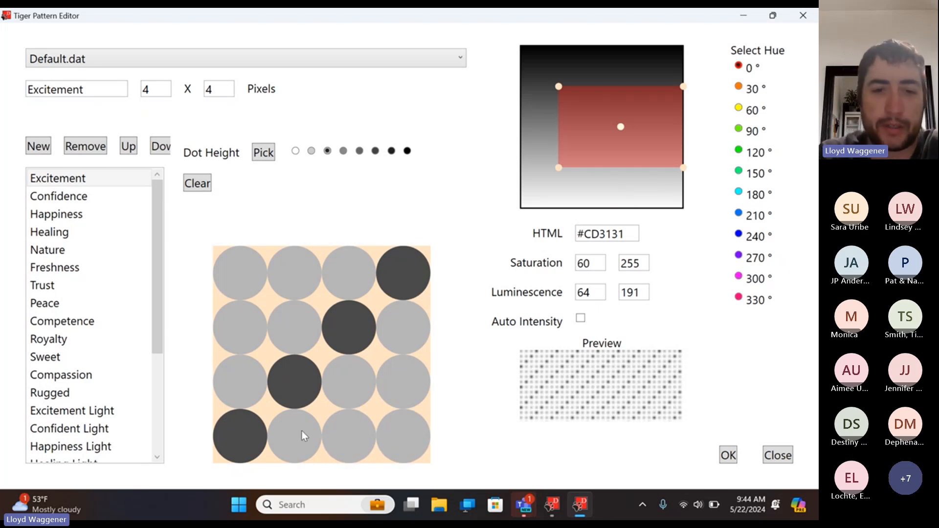
Reset all the light grey dots in the Excitement pattern to the white dot height, keeping the dark diagonal.
left_click(295, 151)
left_click(240, 374)
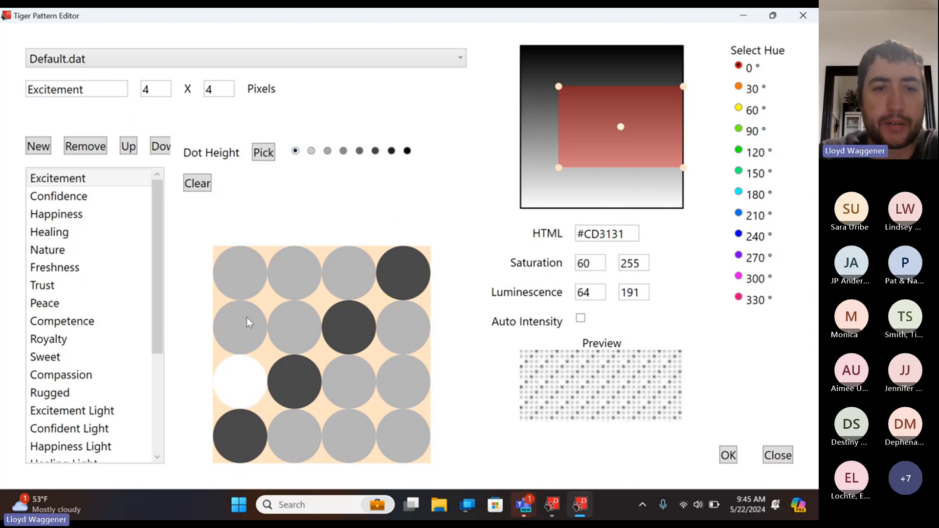
left_click(247, 319)
left_click(246, 273)
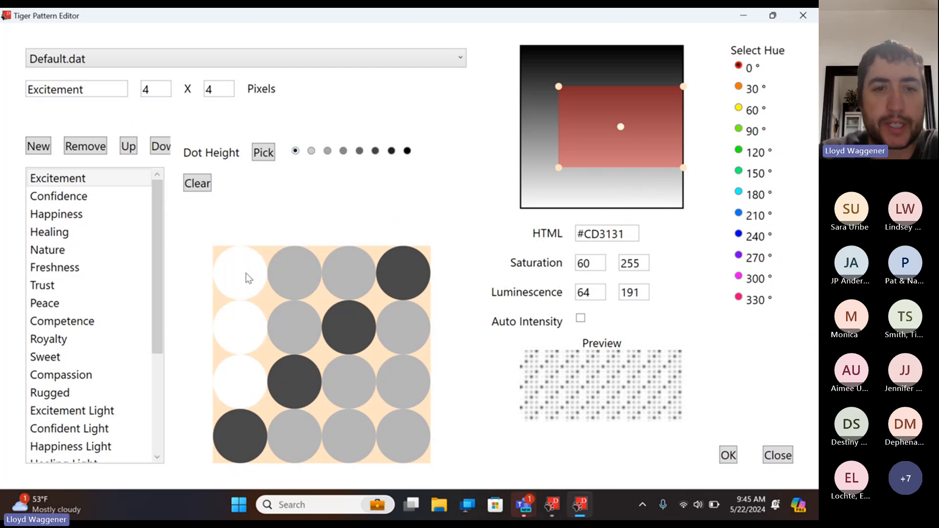
left_click(296, 276)
left_click(296, 333)
left_click(346, 269)
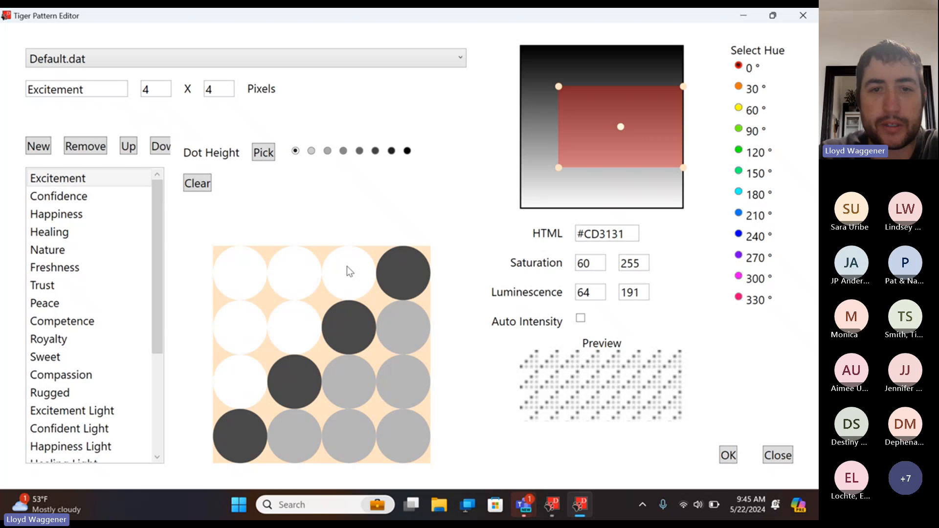
left_click(403, 327)
left_click(406, 374)
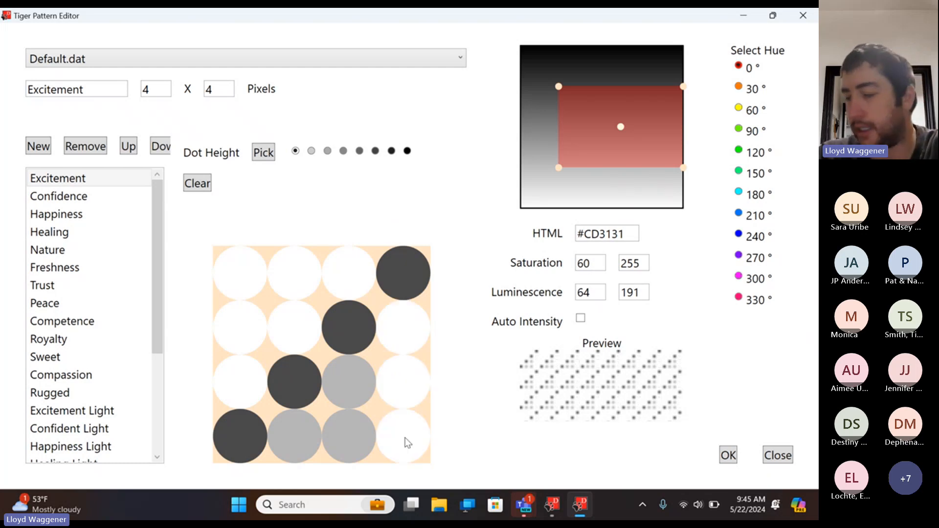
left_click(352, 441)
left_click(356, 384)
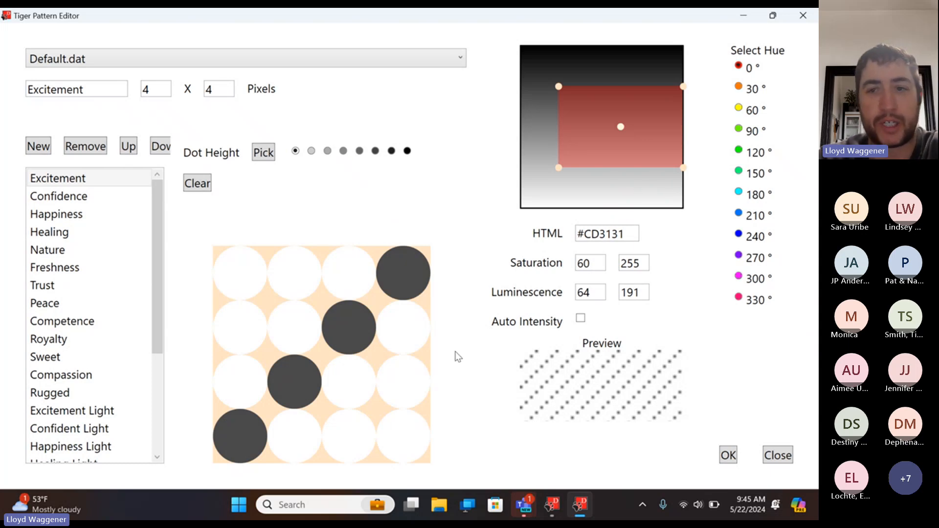
Accept the Excitement pattern in the Pattern Editor and close Bart.prn without saving its changes.
left_click(728, 456)
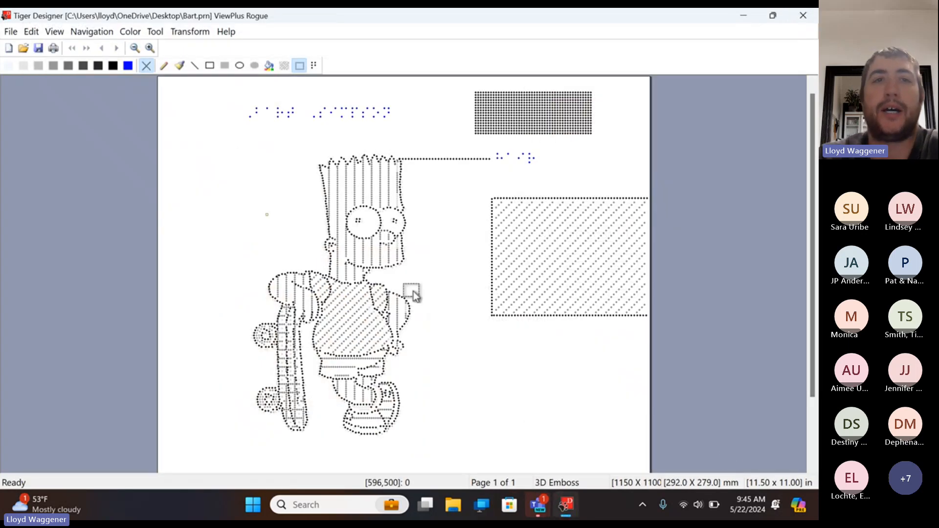
left_click(809, 18)
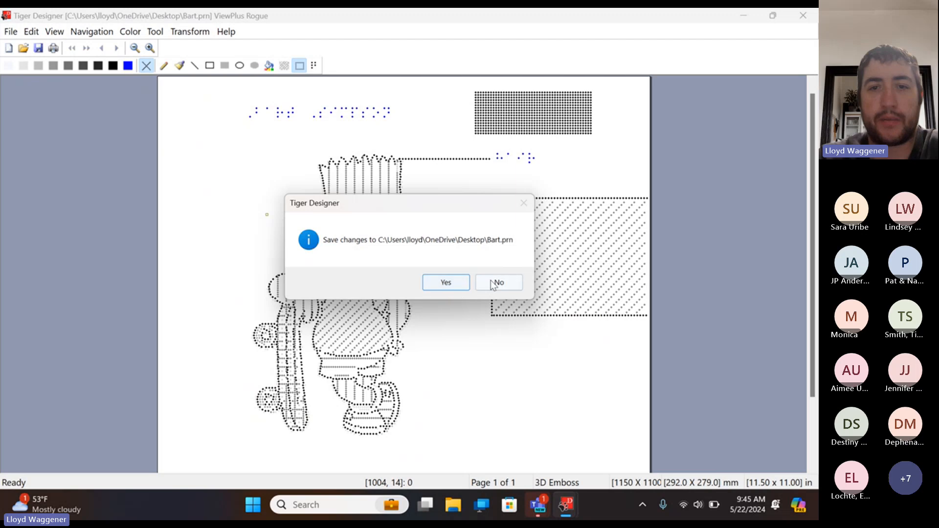
left_click(493, 282)
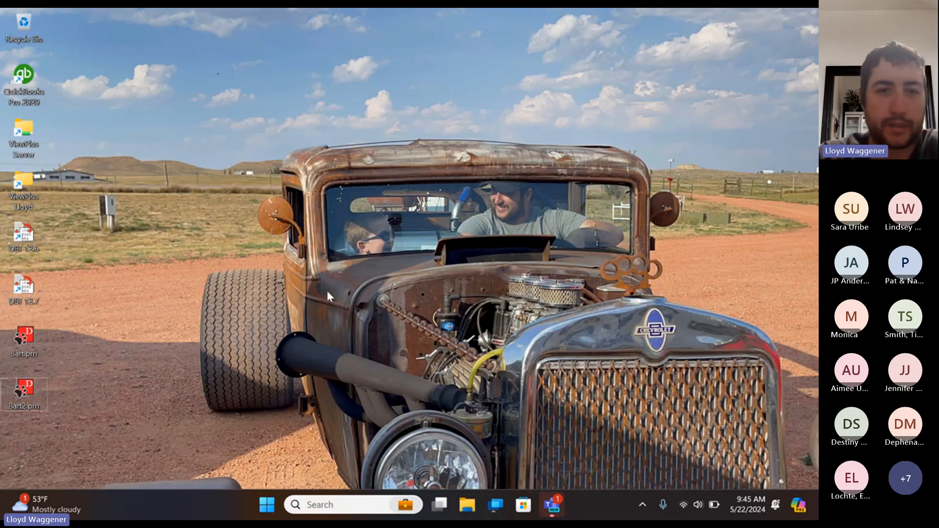
Open Excel and create a blank workbook.
left_click(268, 505)
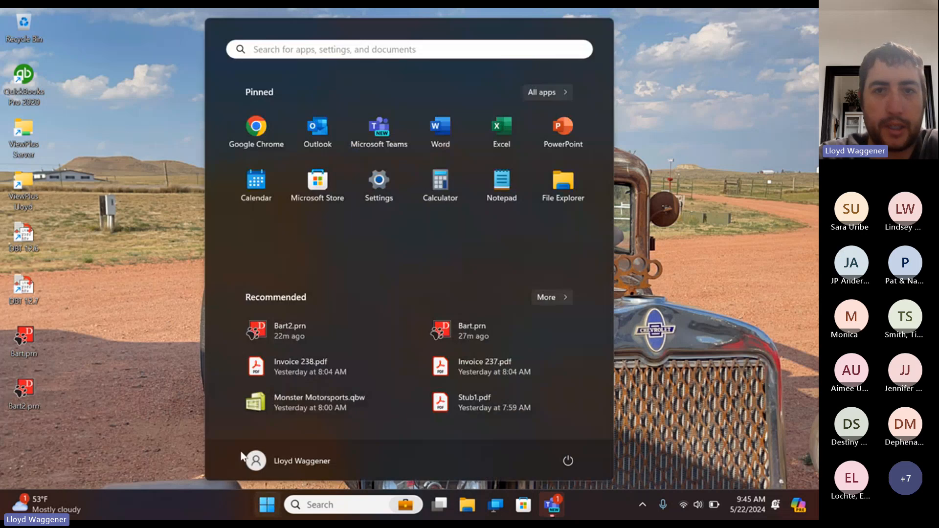
left_click(497, 135)
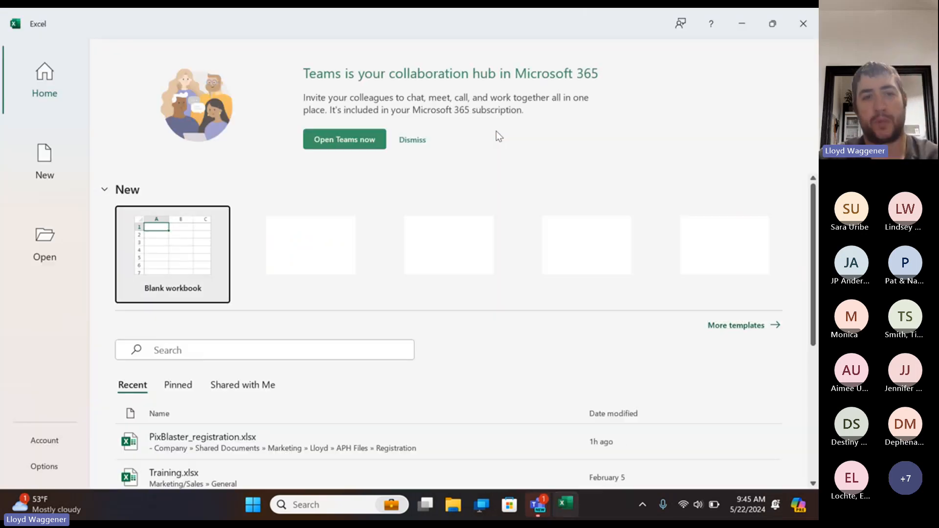
left_click(161, 261)
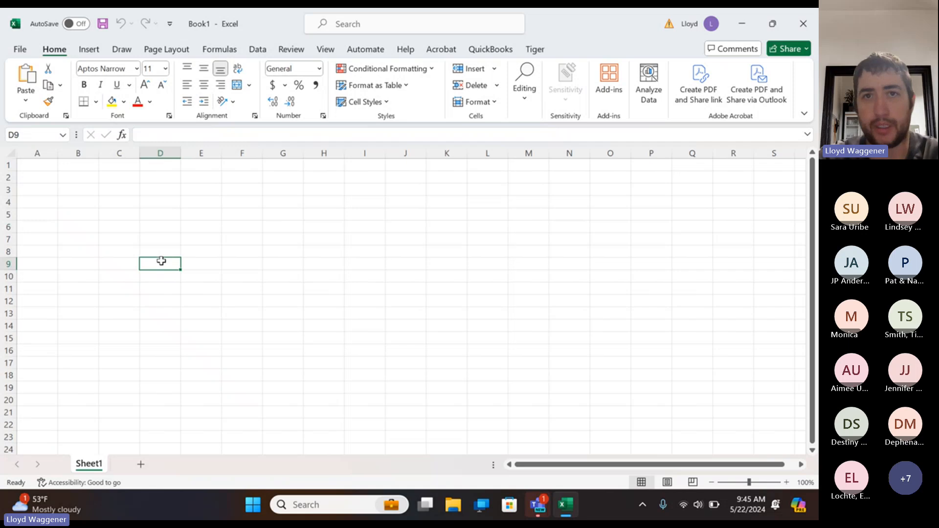
Examine the braille, page layout and document settings of the default Tiger profile, and leave them without saving.
left_click(530, 51)
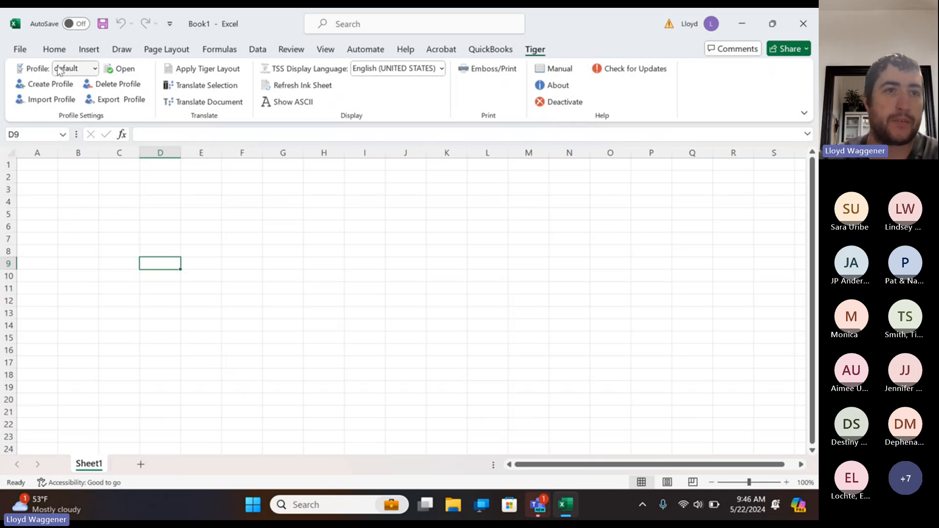
left_click(95, 69)
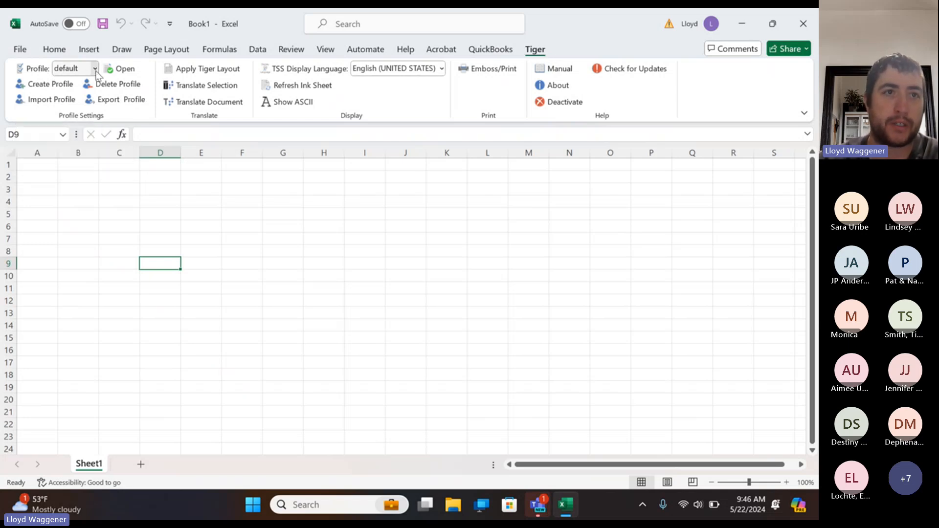
left_click(96, 69)
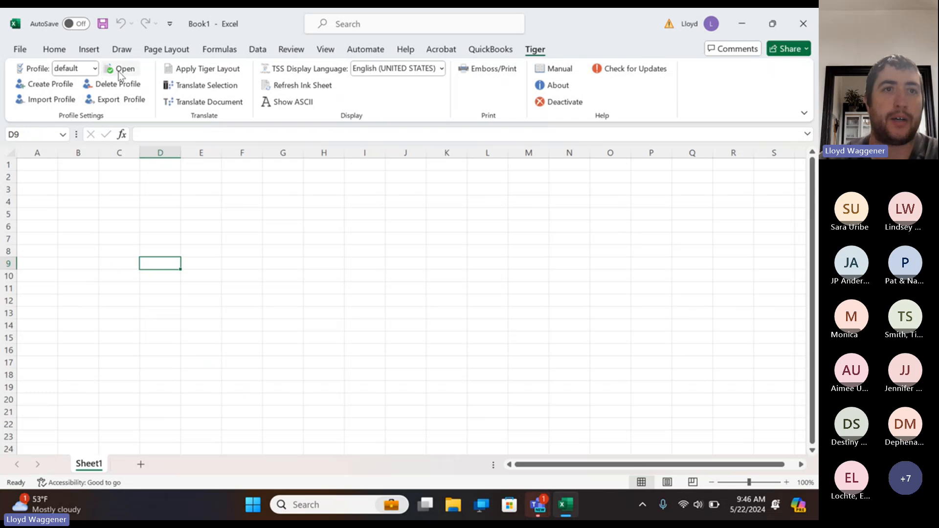
left_click(118, 71)
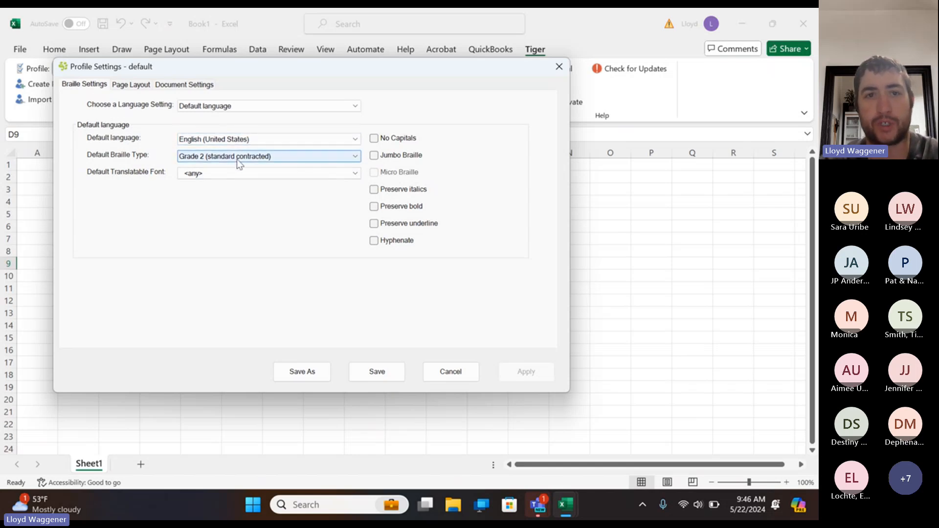
left_click(137, 89)
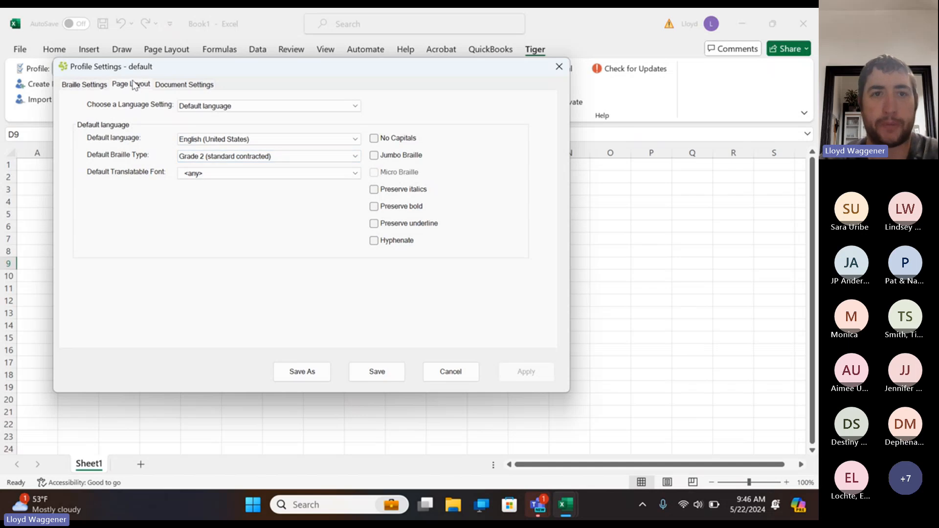
left_click(195, 86)
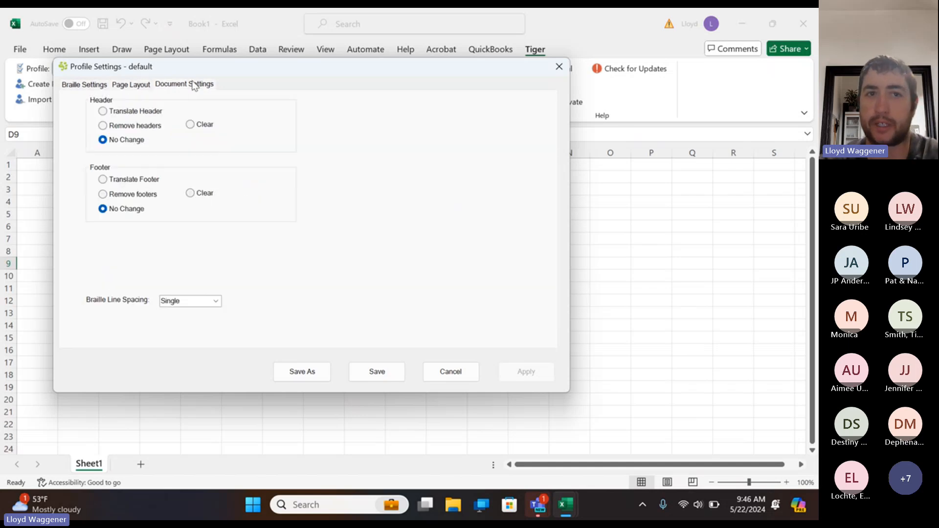
left_click(77, 86)
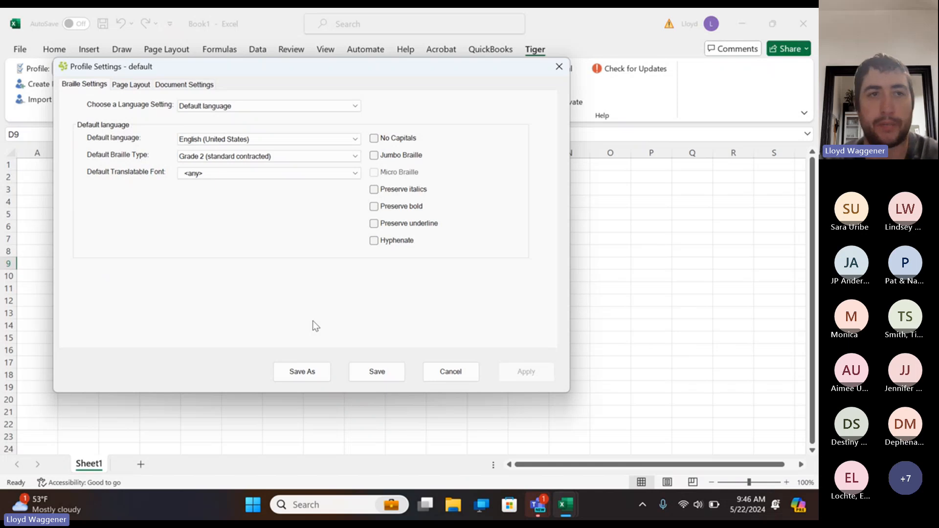
left_click(467, 375)
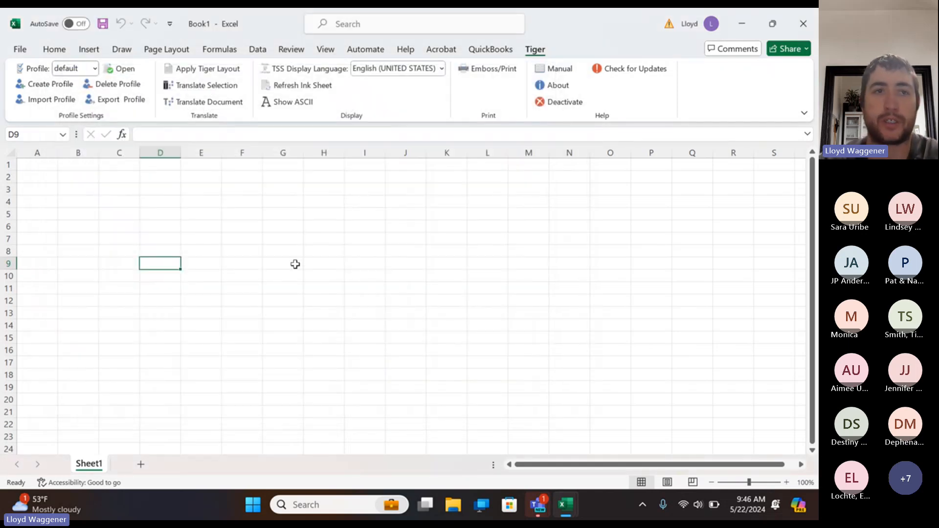
Enter the column headings Dog, Cat and Fish in cells A1 to C1.
left_click(33, 167)
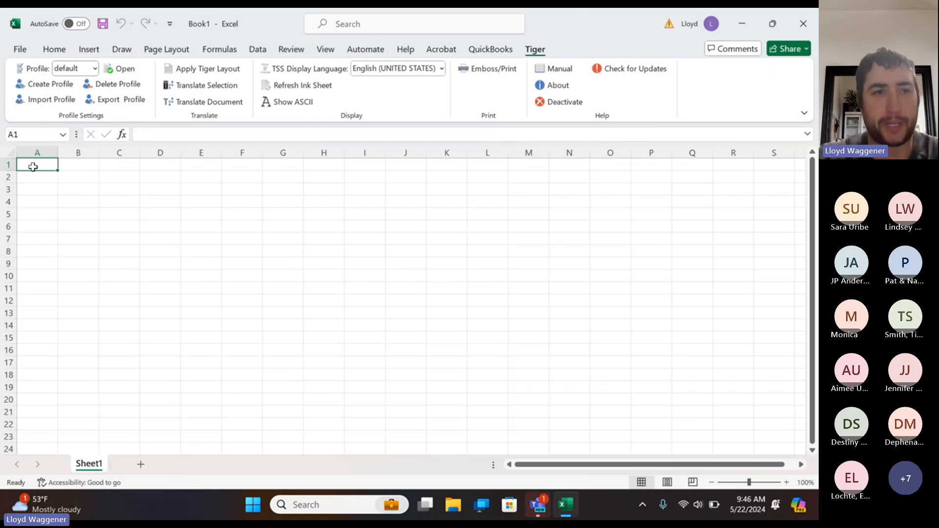
type("Dog")
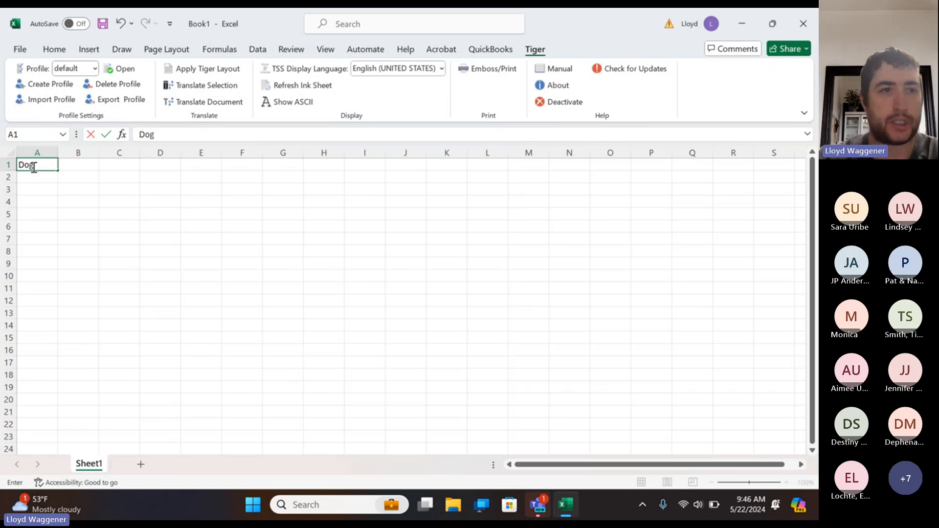
key("Tab")
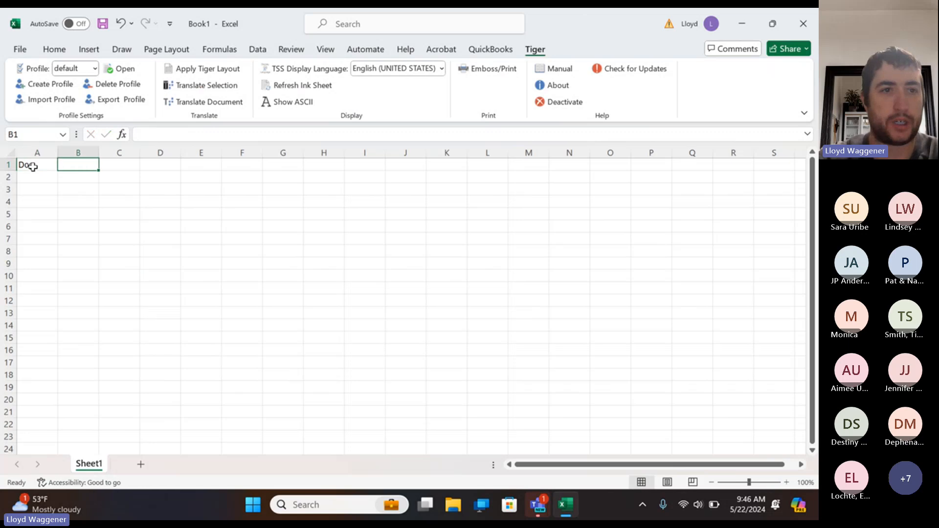
type("Cat")
key("Tab")
type("Fish")
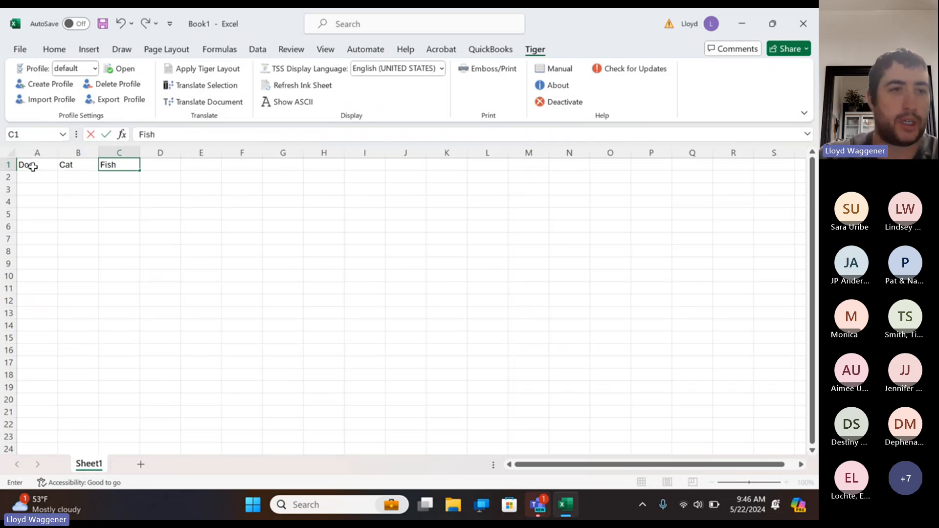
key("Return")
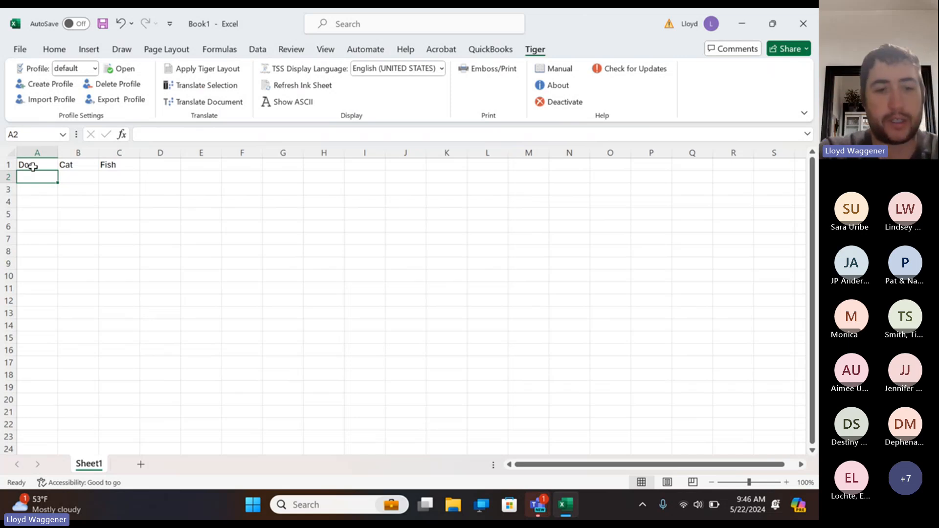
Enter the values 5, 3 and 11 beneath the headings in cells A2 to C2.
type("5")
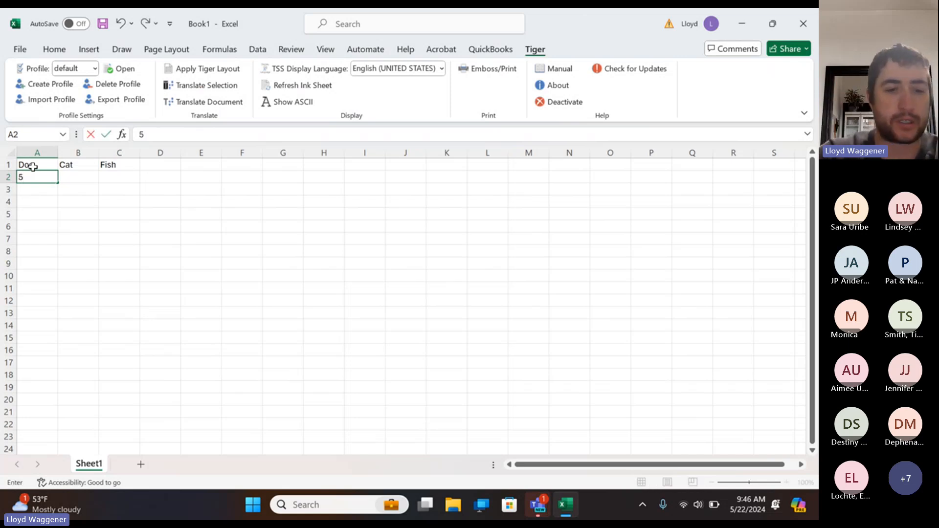
key("Tab")
type("3")
key("Tab")
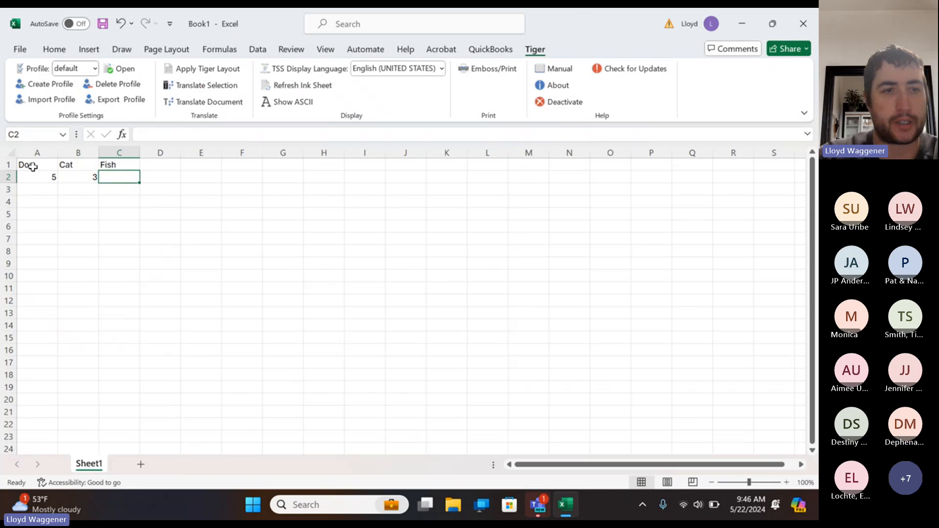
type("11")
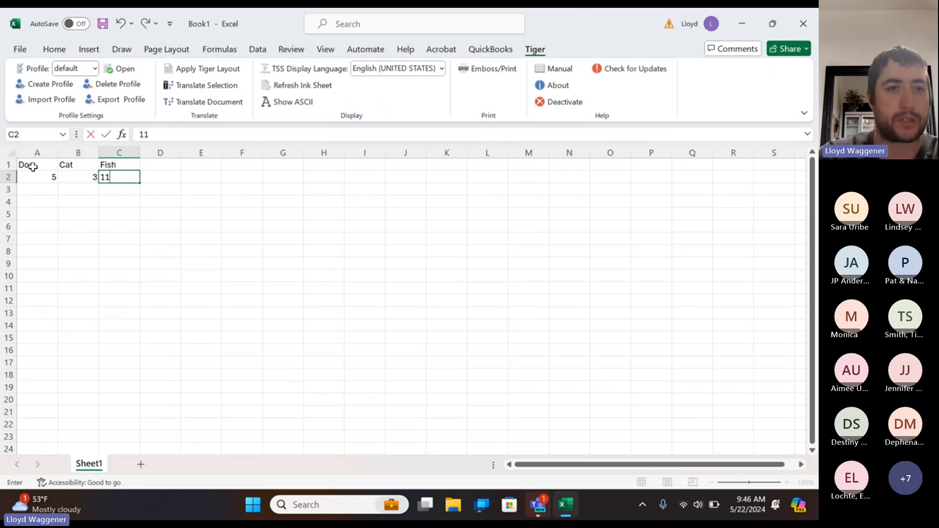
left_click(129, 223)
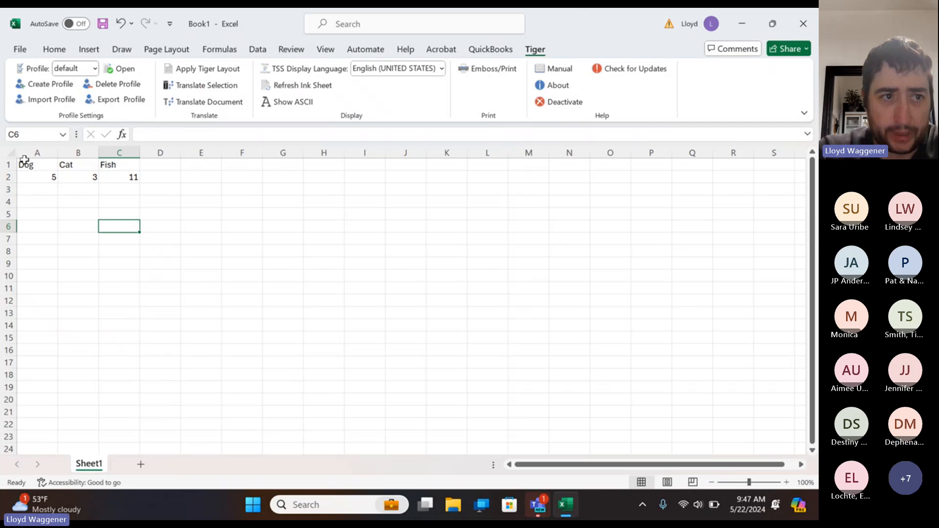
Insert a 2-D pie chart from the pet data in cells A1 to C2.
left_click_drag(25, 163, 125, 173)
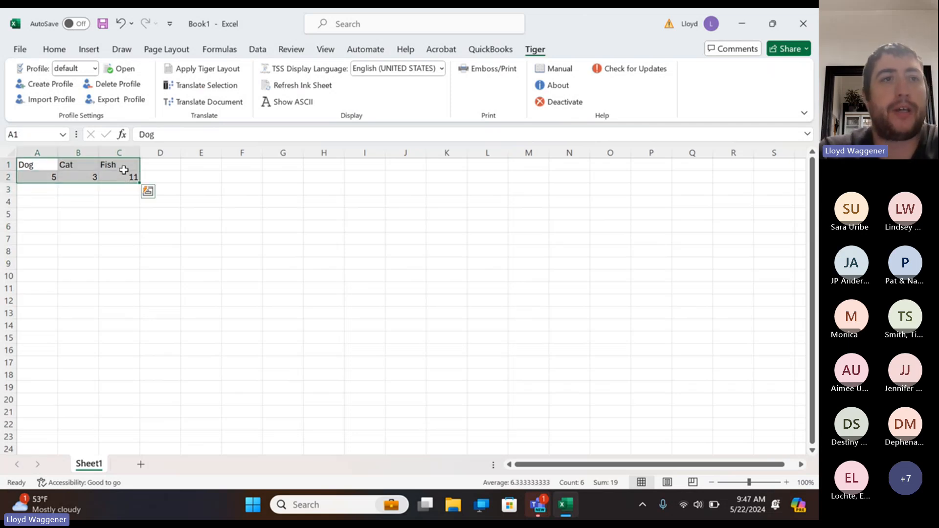
left_click(86, 52)
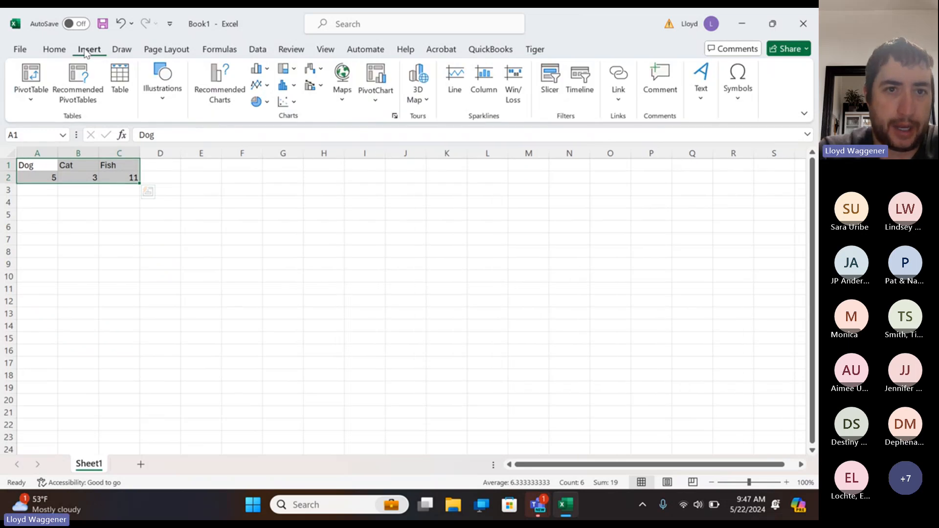
left_click(268, 103)
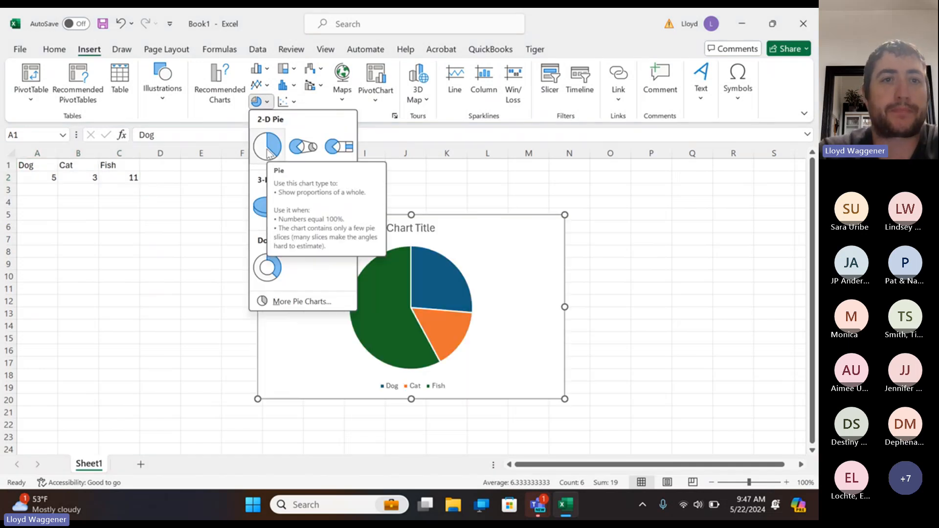
left_click(267, 148)
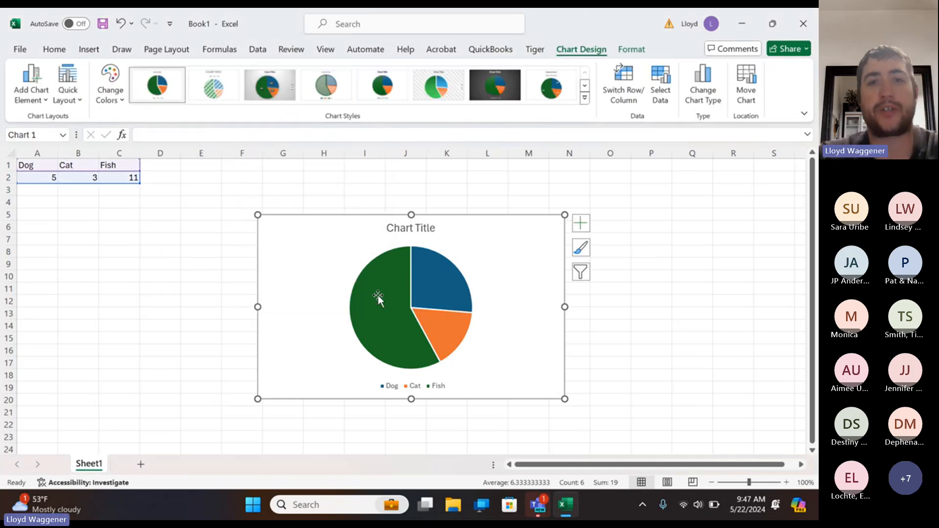
Change the pie chart's title to Pets.
double_click(425, 228)
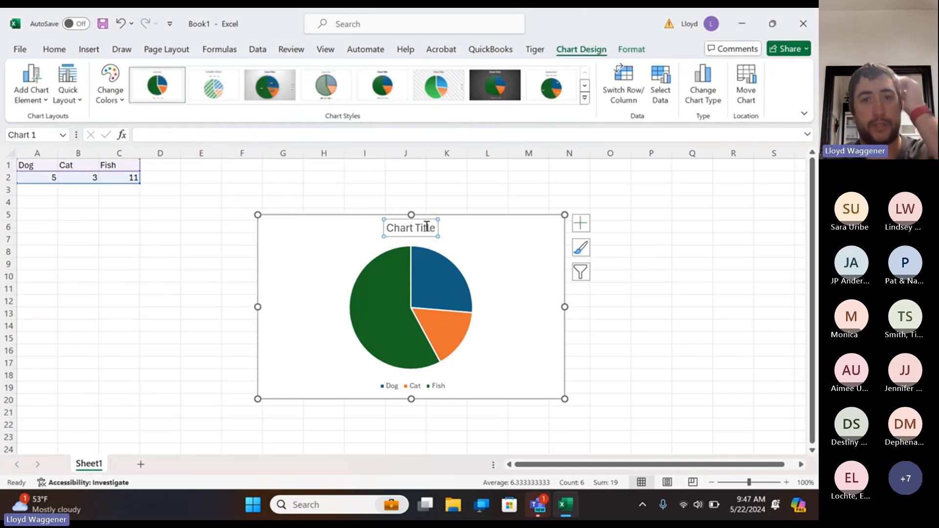
triple_click(426, 228)
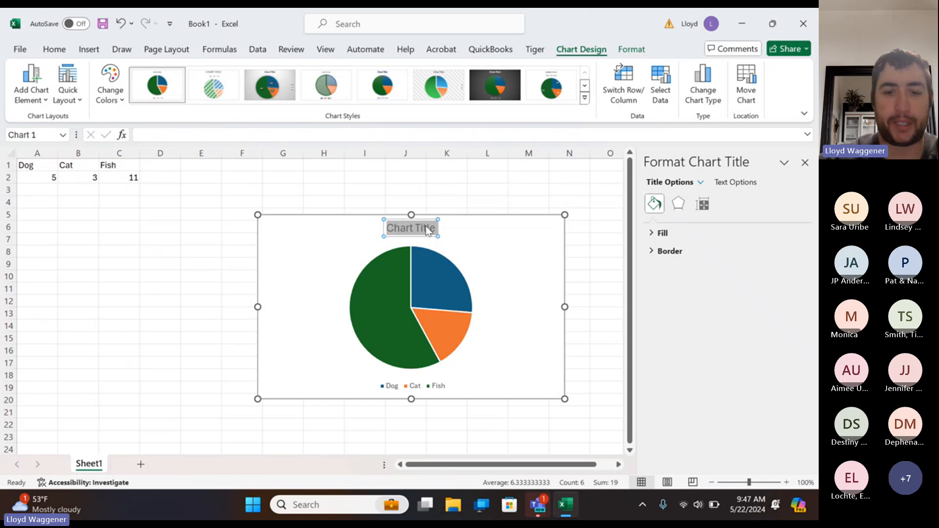
type("Pets")
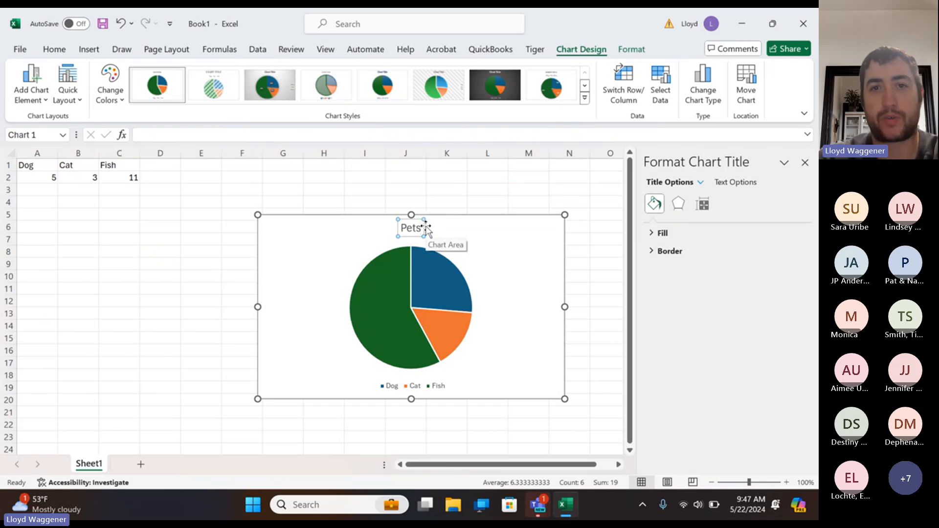
left_click(501, 266)
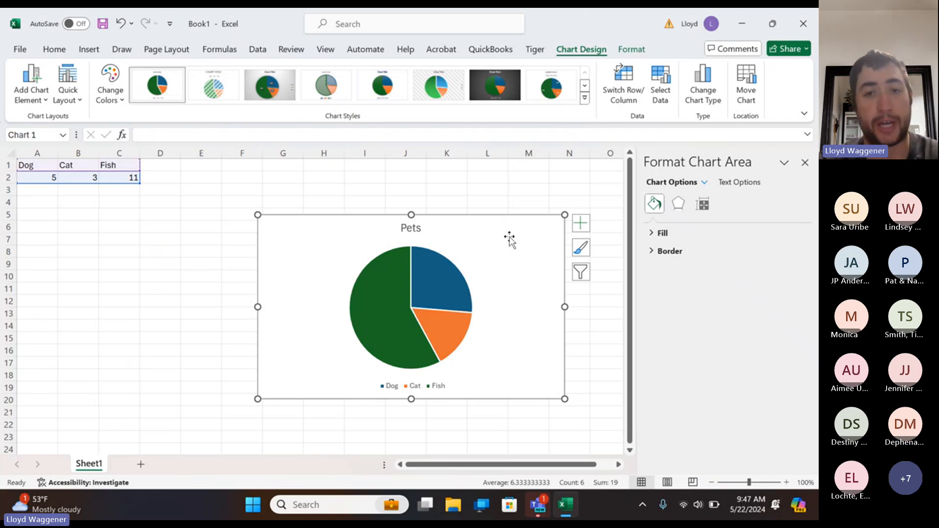
Move the Pets pie chart from Sheet1 to a new sheet of its own.
right_click(311, 295)
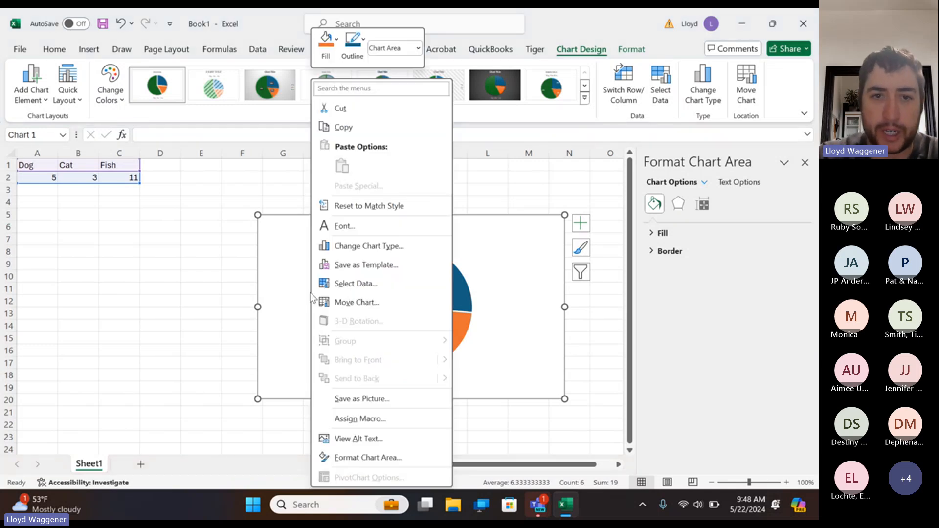
left_click(345, 302)
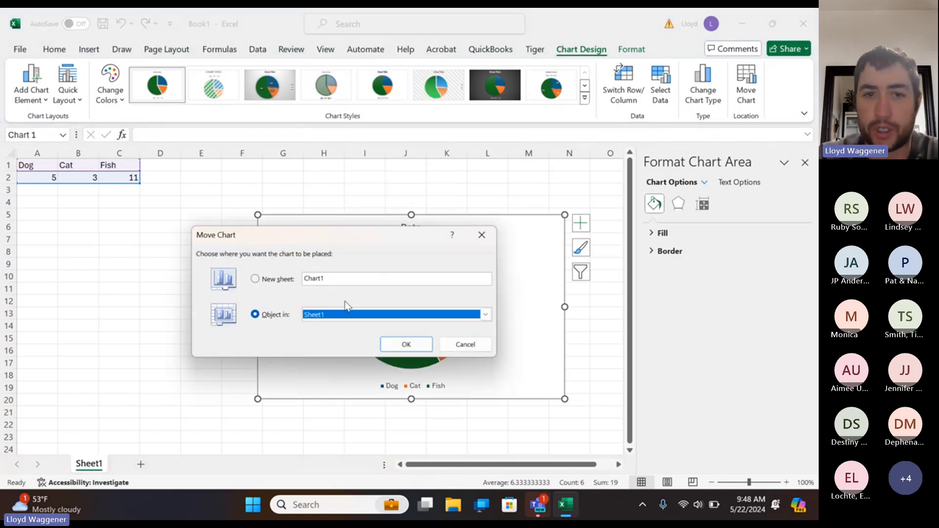
left_click(270, 282)
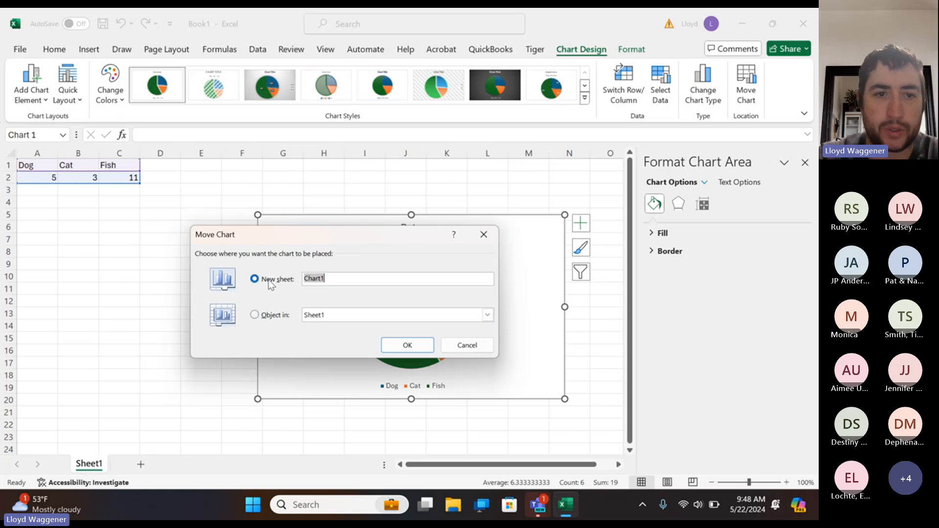
left_click(409, 345)
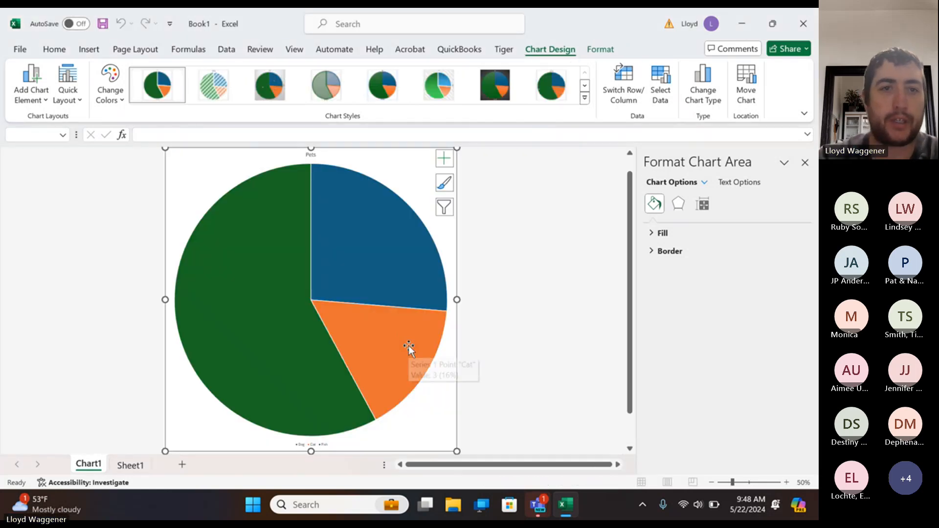
left_click(132, 465)
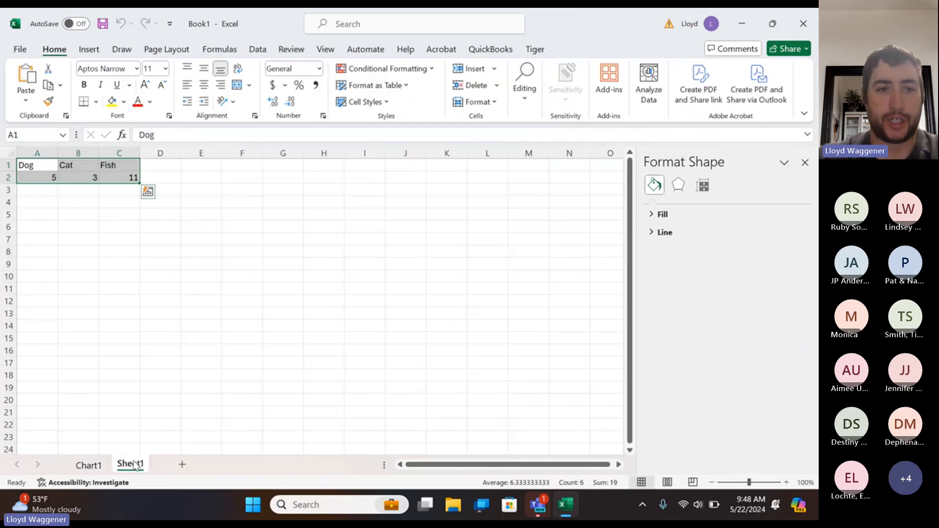
left_click(85, 468)
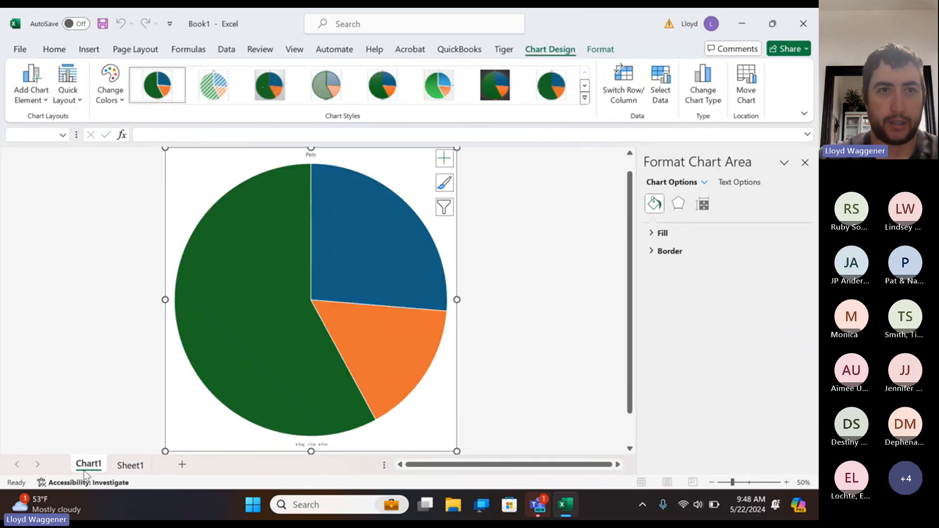
left_click(120, 467)
left_click(88, 465)
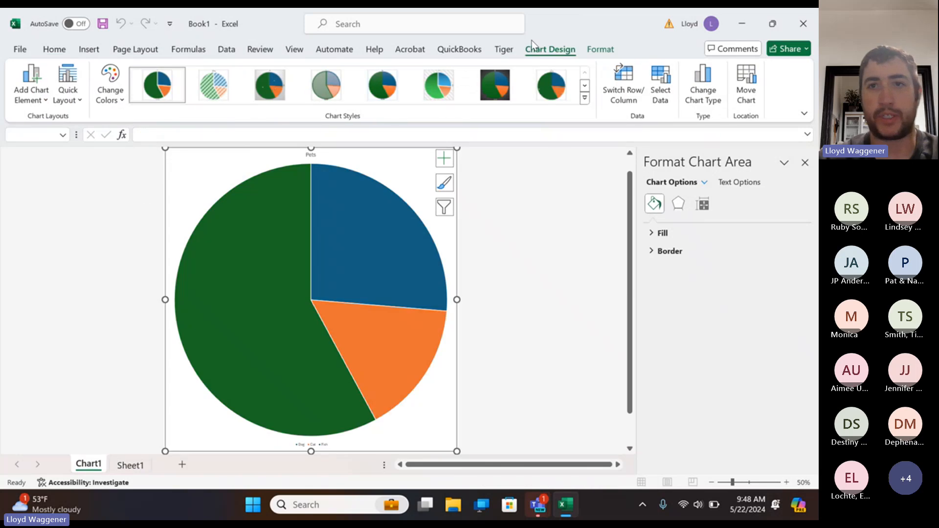
Translate the document to braille with Tiger, including all the sheets in the workbook.
left_click(504, 50)
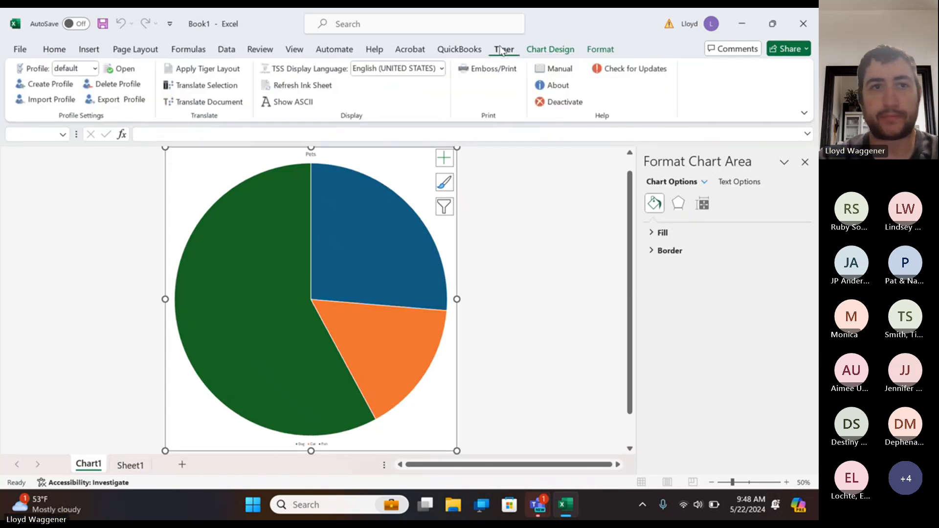
left_click(191, 104)
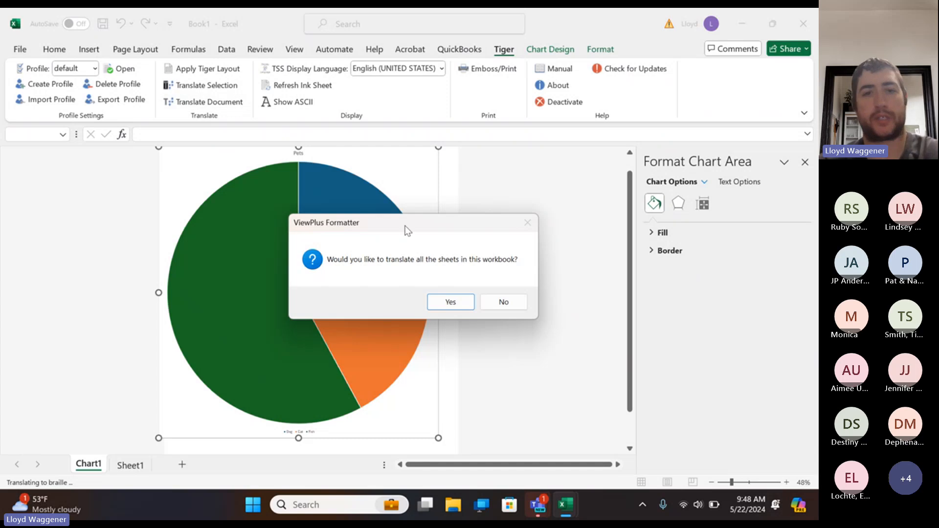
left_click(459, 307)
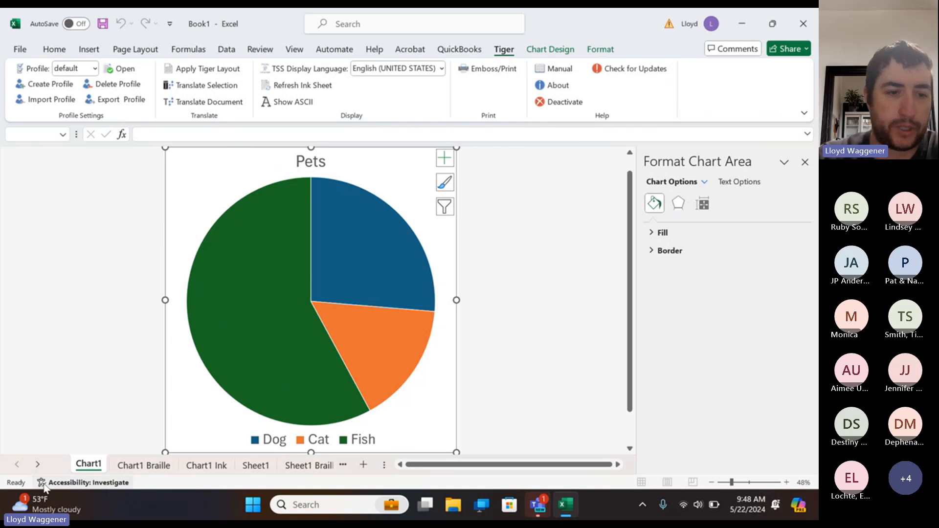
Examine and compare the braille and ink versions of the pie chart and of the Sheet1 table.
left_click(129, 467)
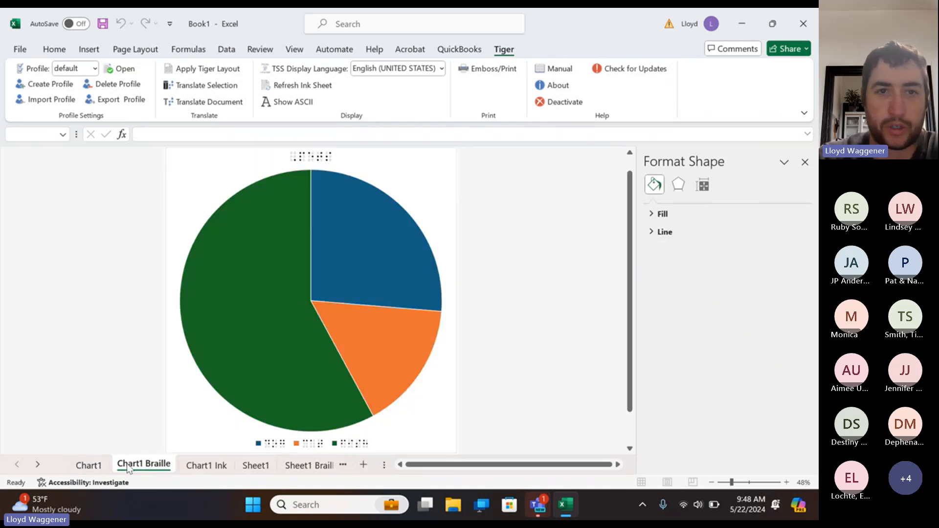
double_click(202, 462)
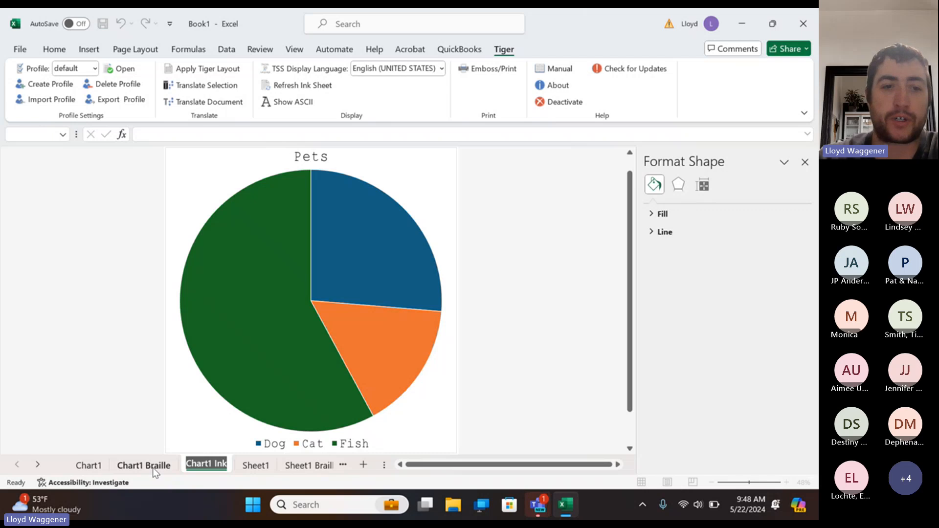
left_click(153, 467)
left_click(206, 465)
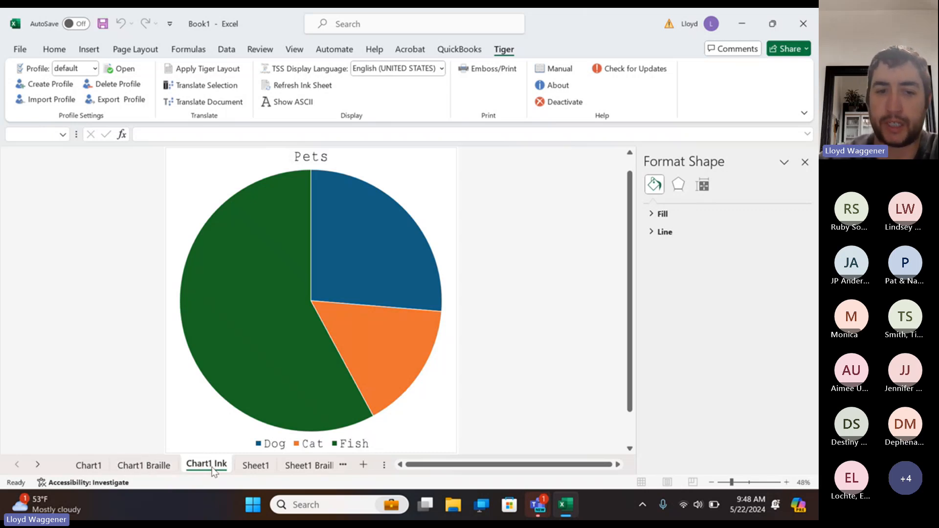
left_click(146, 467)
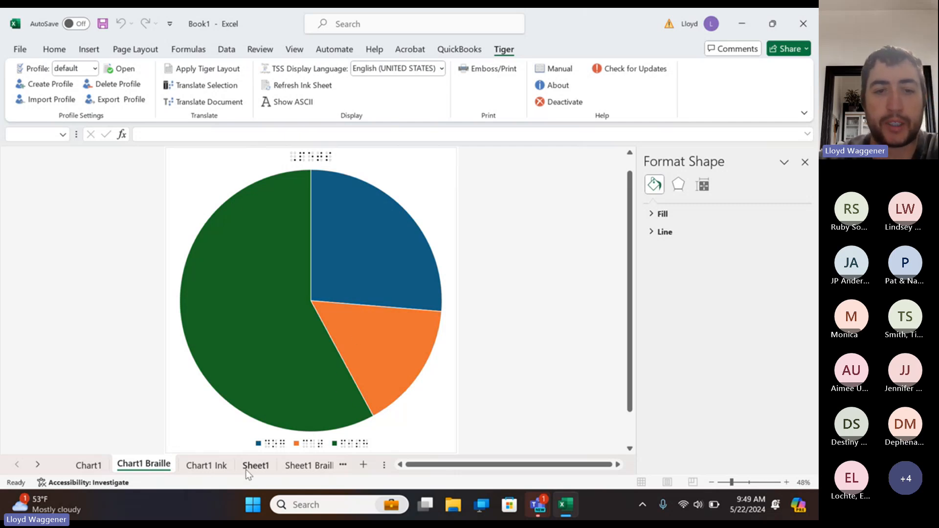
left_click(294, 465)
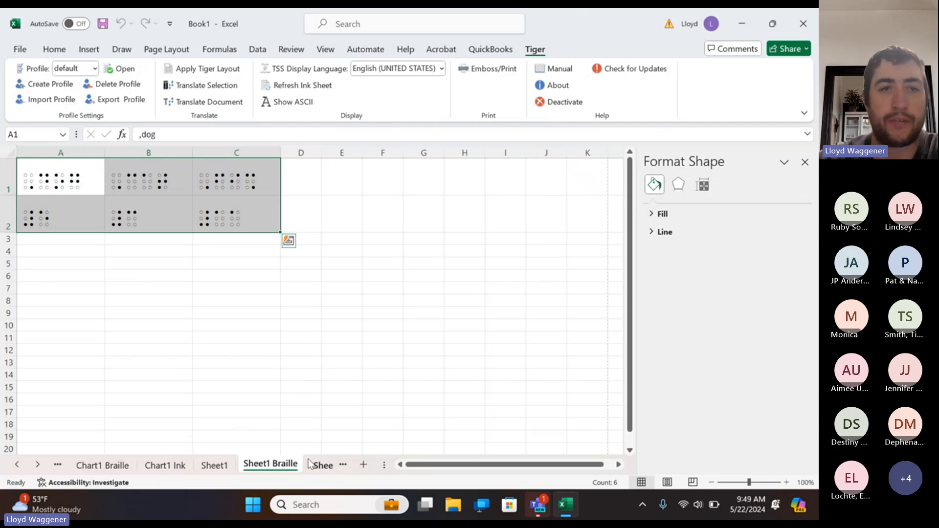
left_click(322, 465)
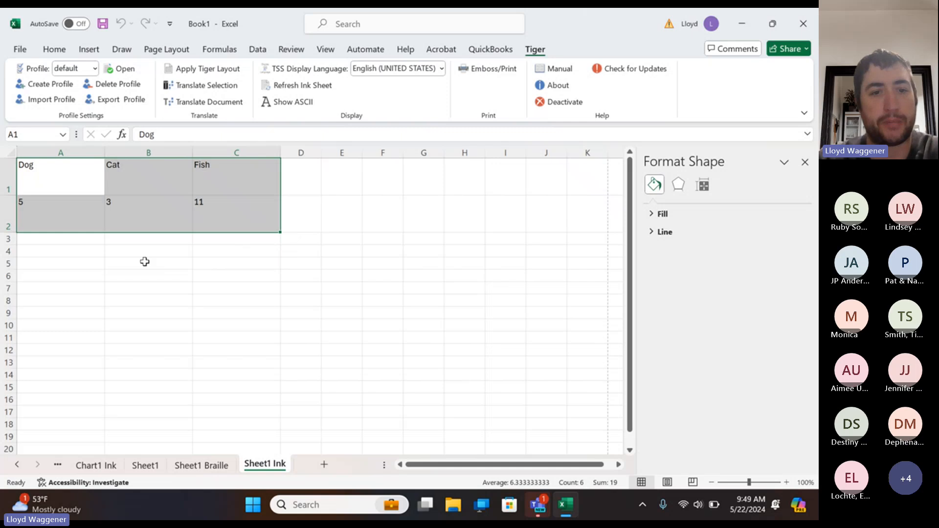
left_click(209, 467)
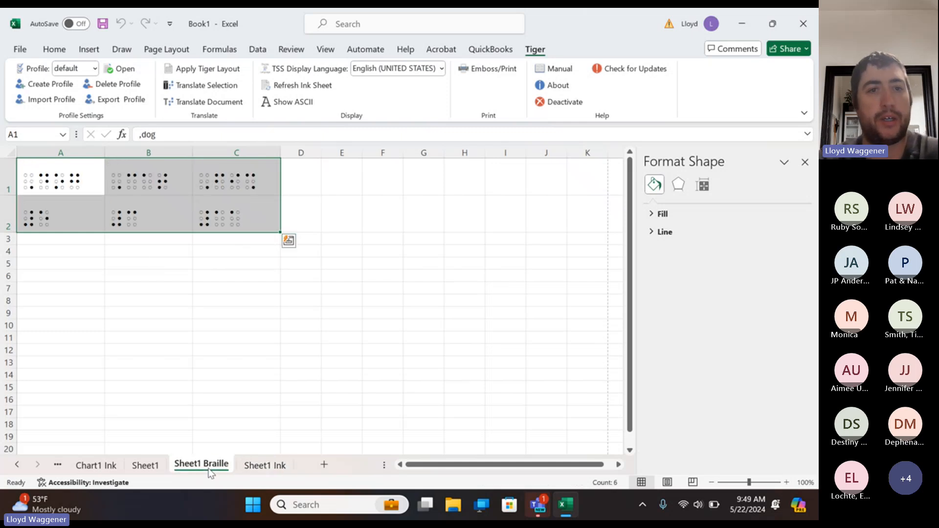
left_click(95, 466)
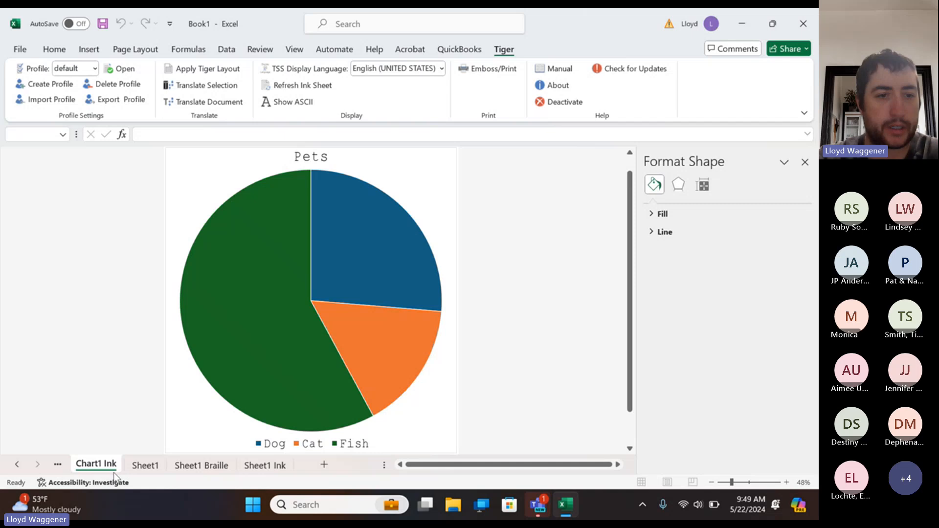
Print the Chart1 Braille sheet to a printer file named Chart on the desktop.
scroll(113, 473, "up", 1)
left_click(66, 464)
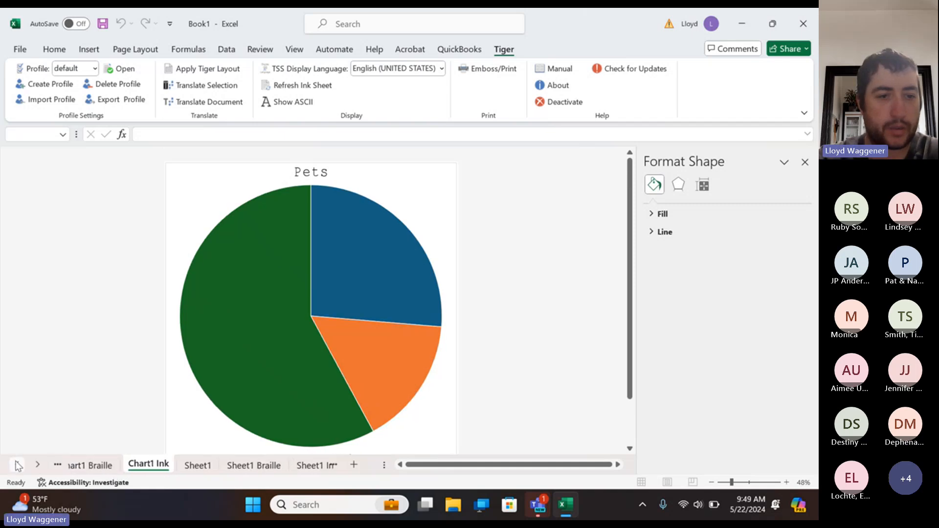
left_click(118, 467)
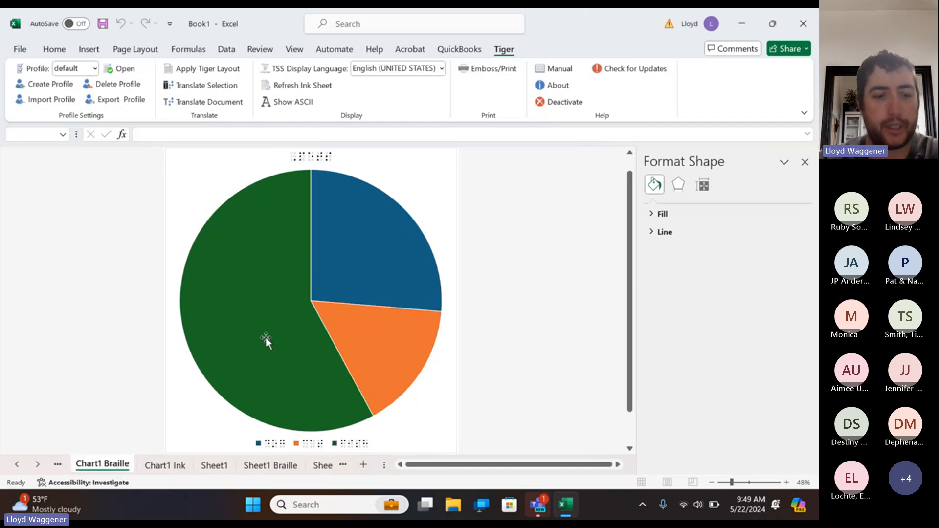
mouse_move(266, 337)
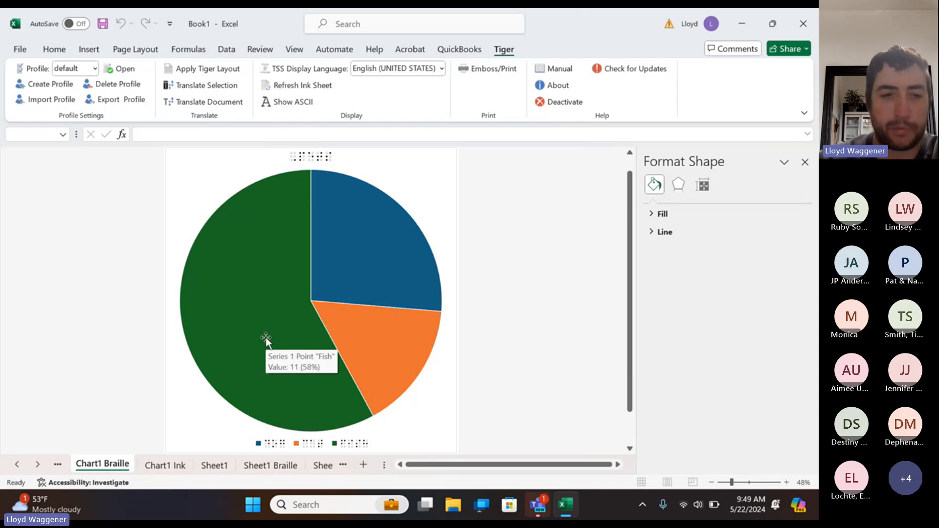
key("ctrl+p")
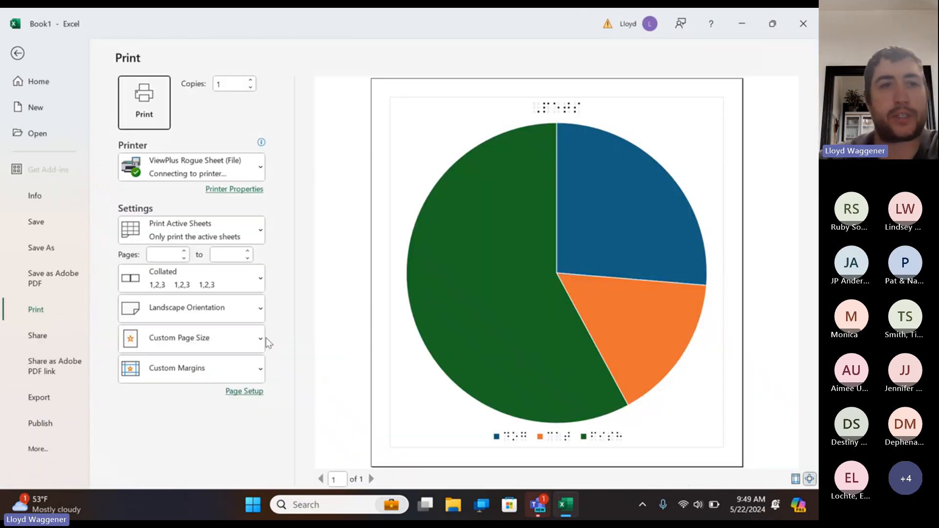
left_click(138, 97)
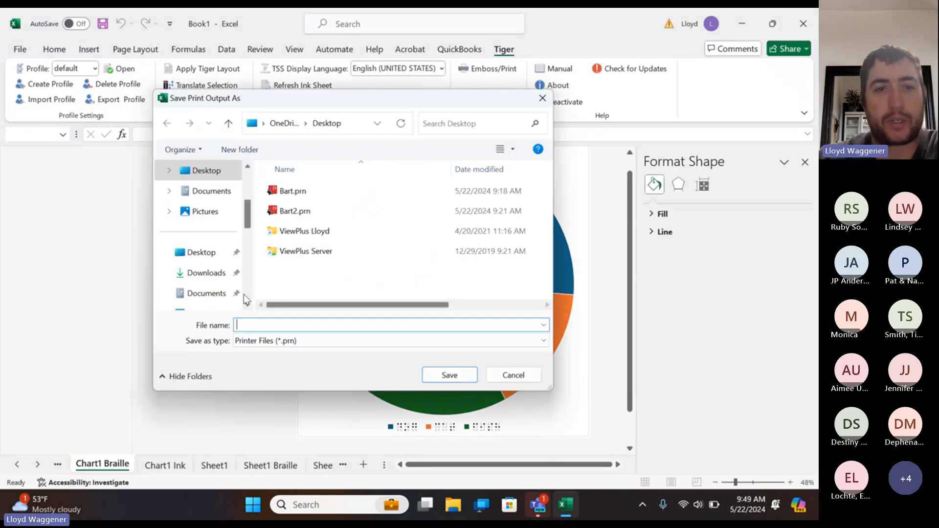
type("Chart")
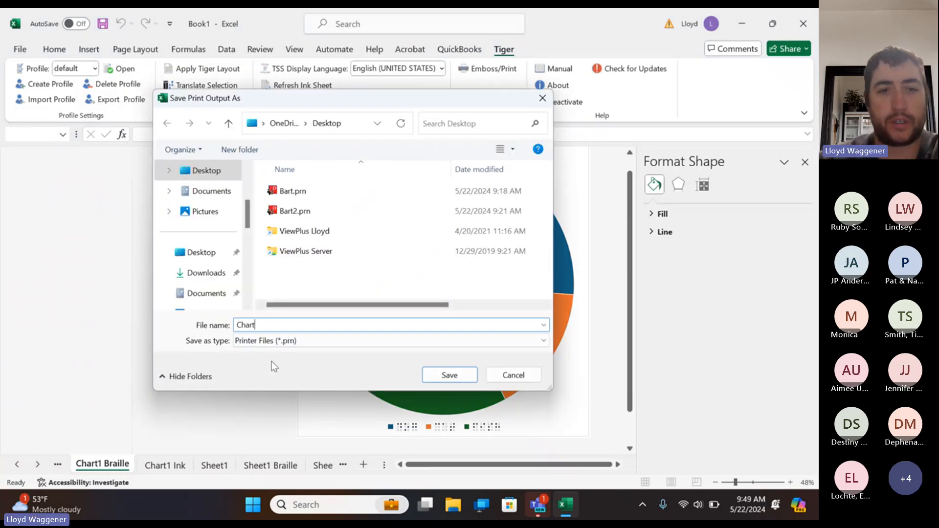
left_click(450, 376)
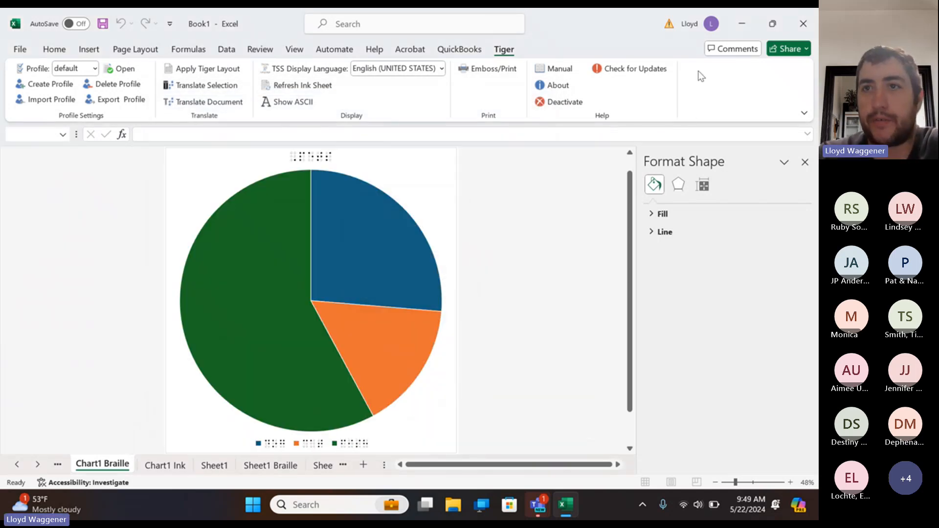
Minimize the workbook and open Chart.prn from the desktop in Tiger Designer.
left_click(739, 35)
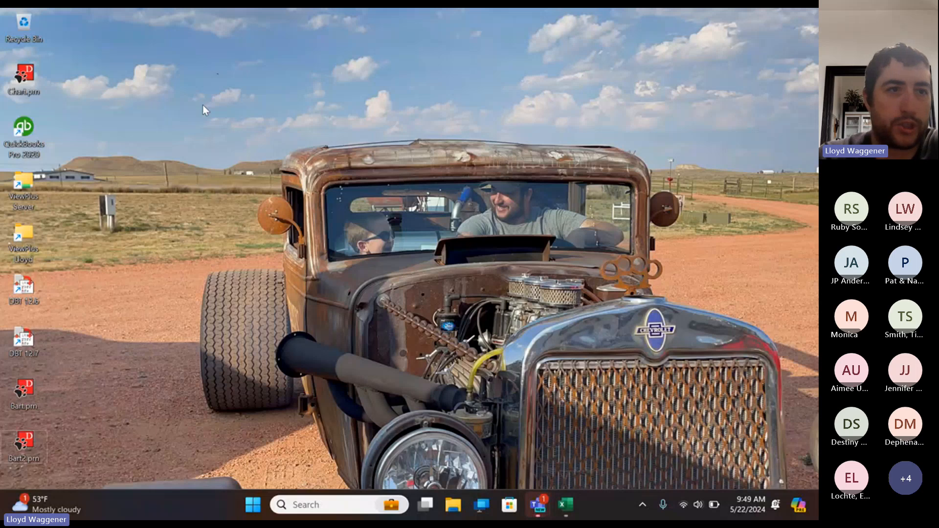
double_click(23, 77)
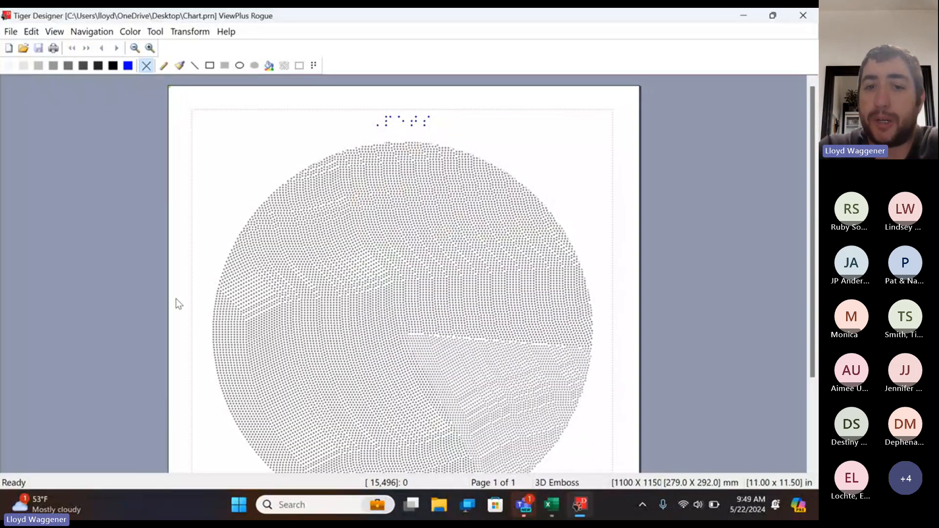
Examine the embossed pie chart's dot shading and braille legend in Tiger Designer, and close Chart.prn.
scroll(179, 304, "down", 3)
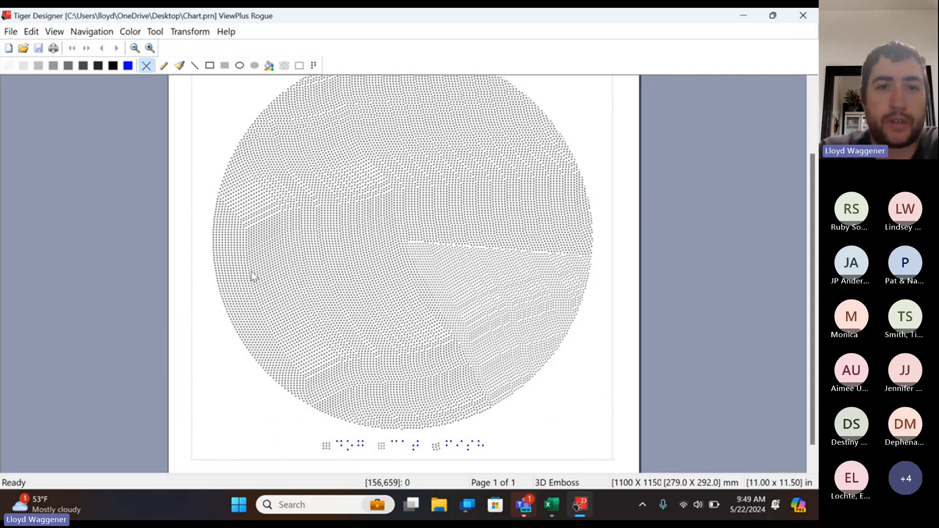
scroll(365, 266, "up", 1)
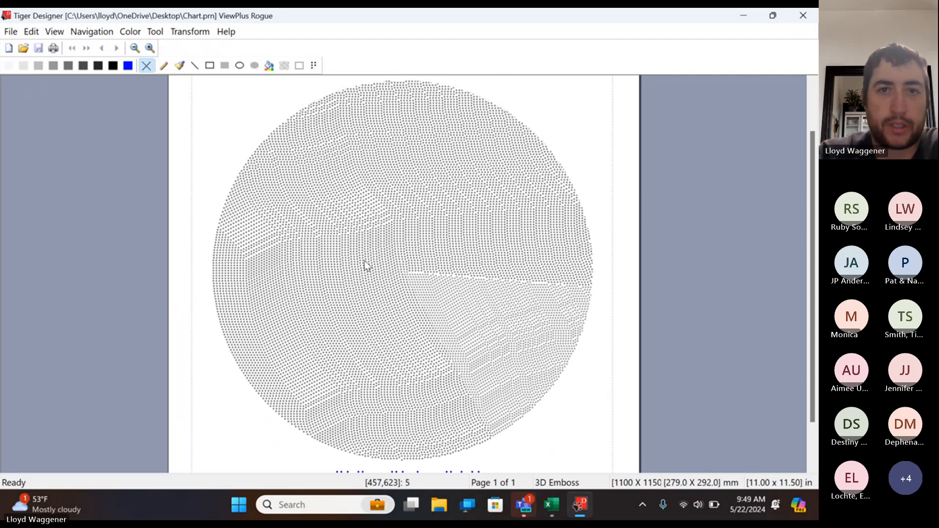
left_click(743, 17)
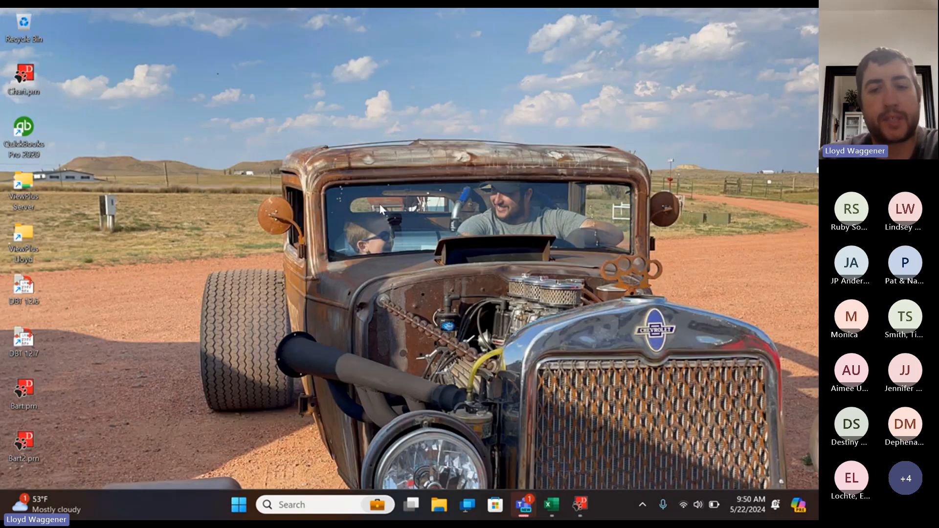
left_click(586, 510)
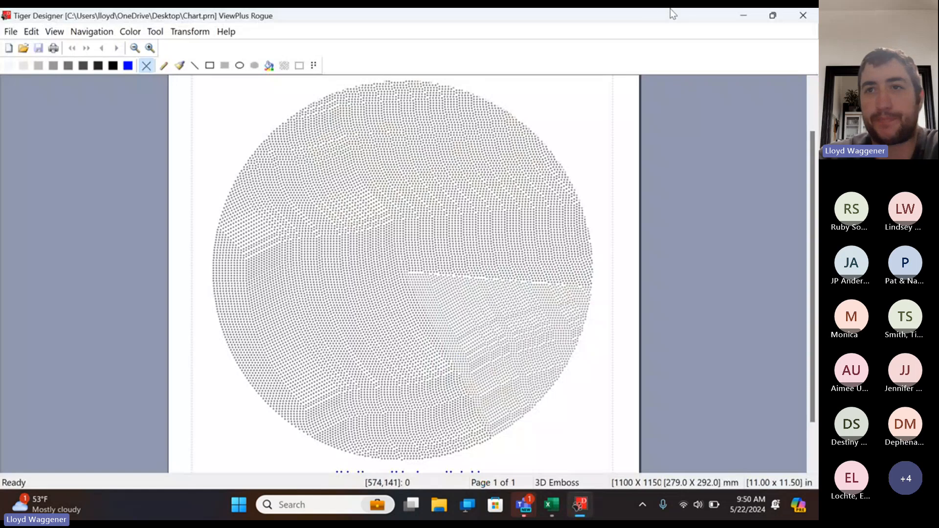
left_click(813, 18)
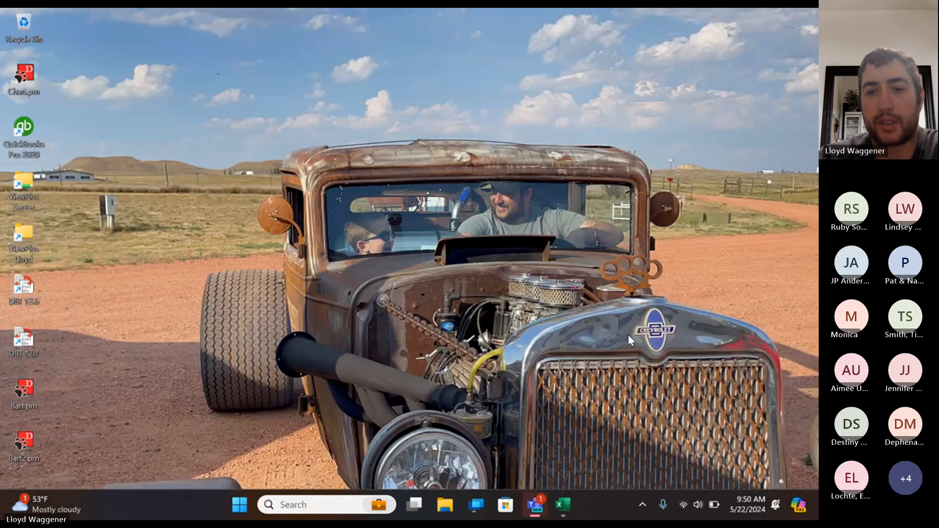
Switch to the Excel workbook and open the advanced Tiger image options in the default profile's printer properties.
left_click(566, 505)
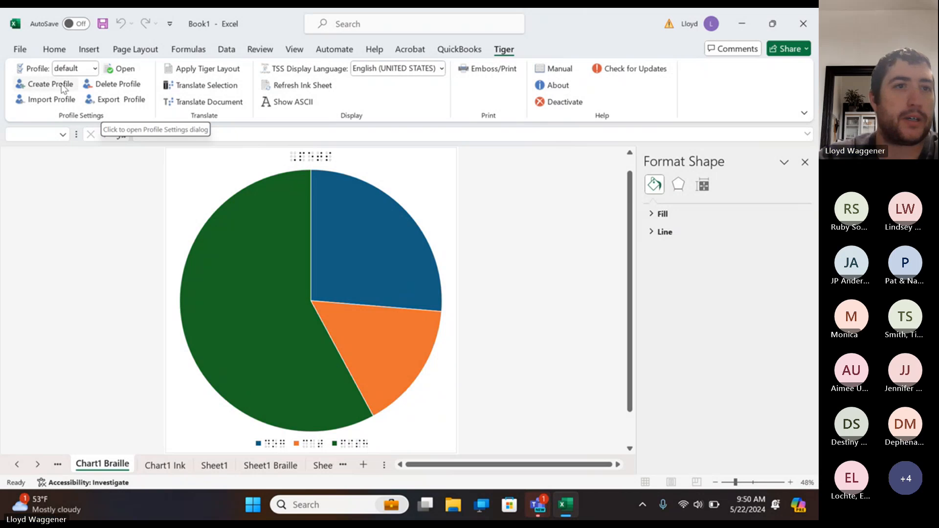
left_click(121, 70)
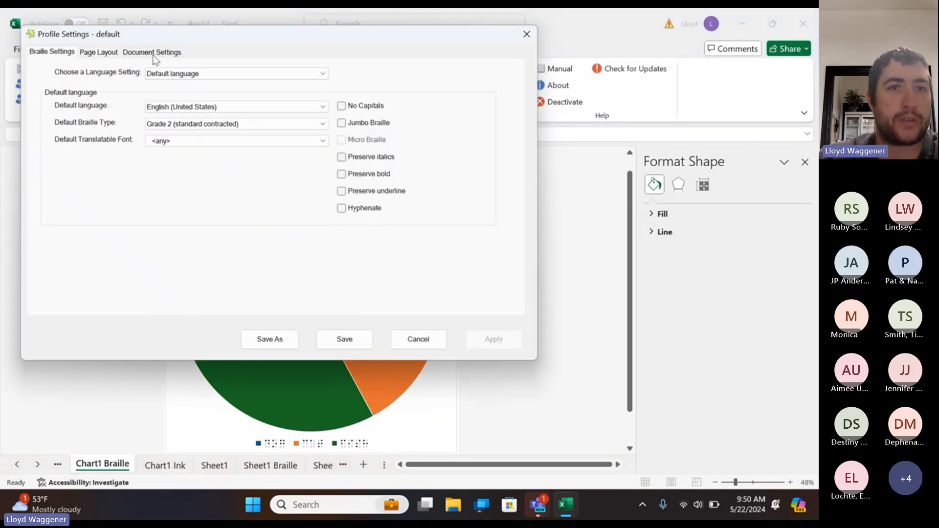
left_click(155, 54)
left_click(110, 54)
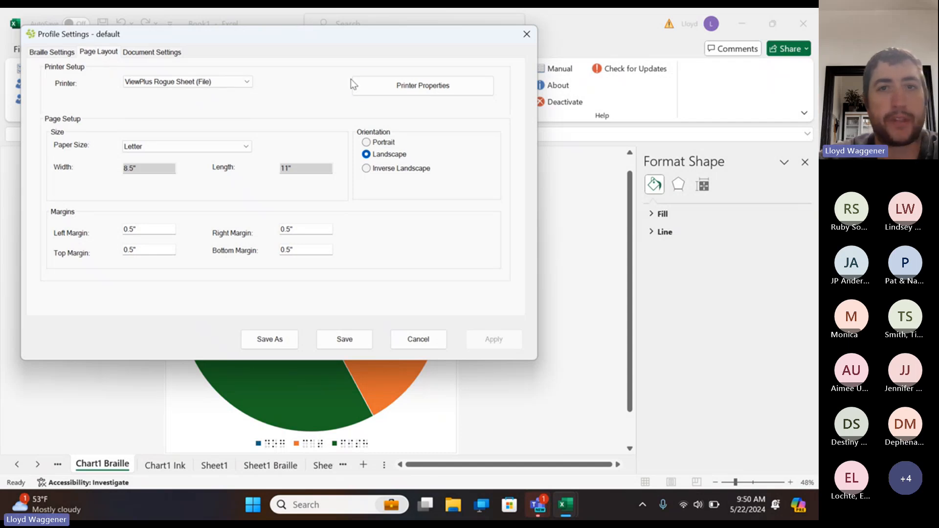
left_click(417, 87)
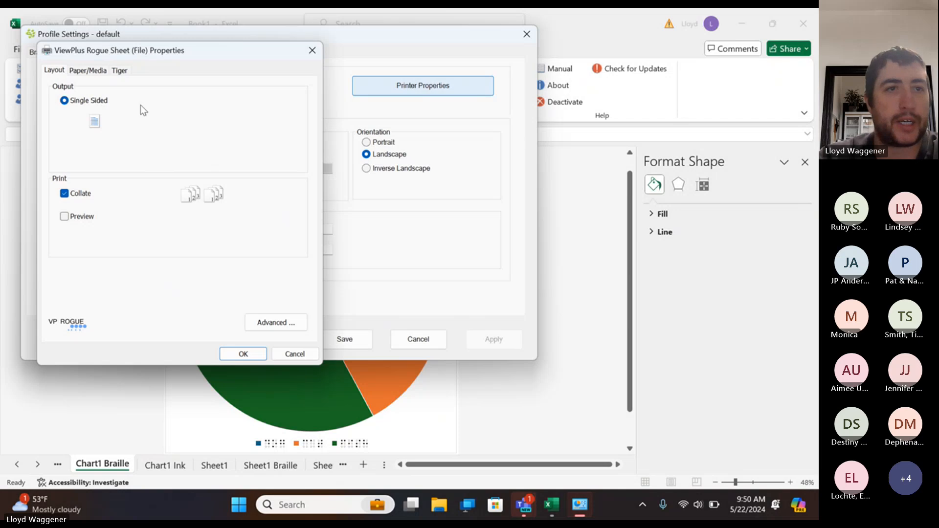
left_click(120, 72)
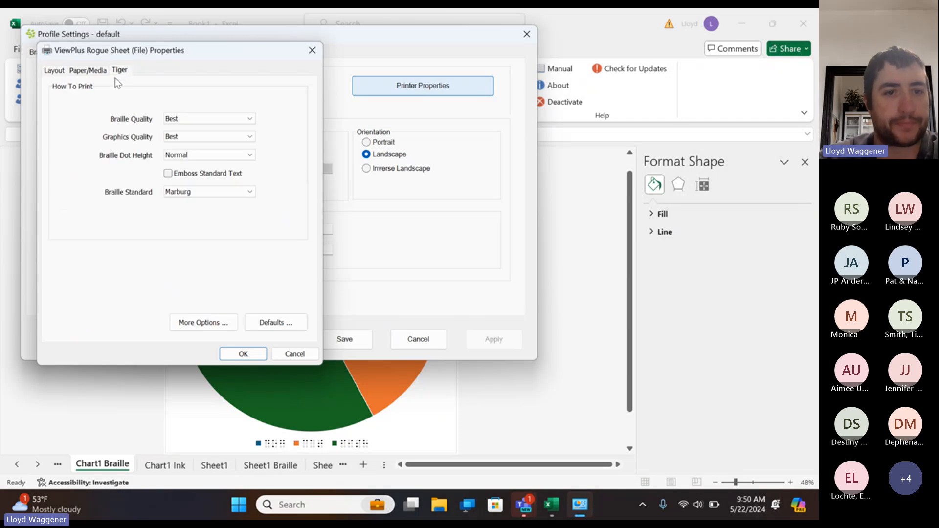
left_click(210, 325)
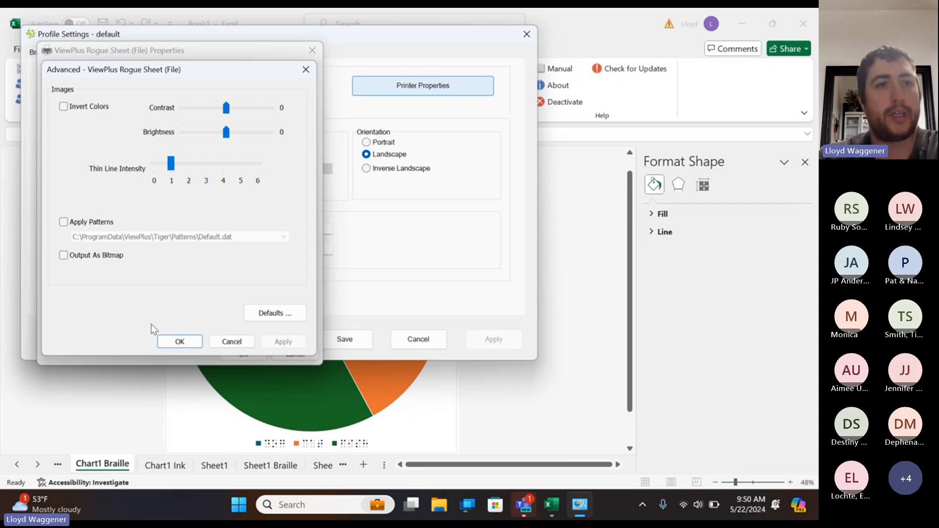
Enable Apply Patterns with the Default.dat pattern file and save the default profile.
left_click(67, 223)
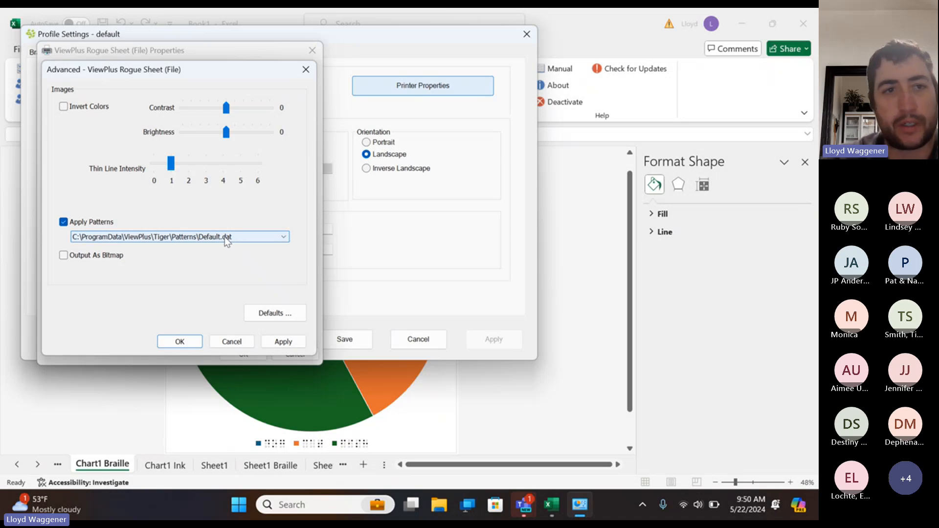
left_click(283, 237)
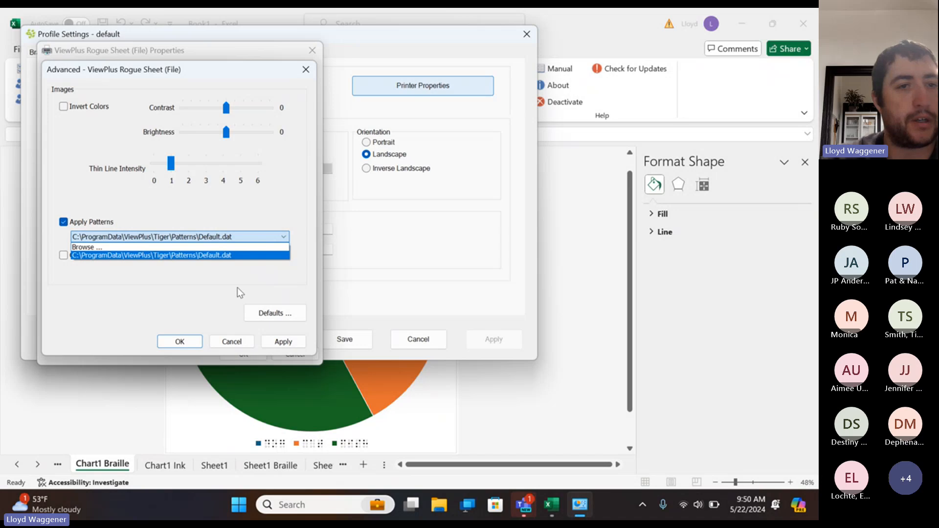
left_click(201, 301)
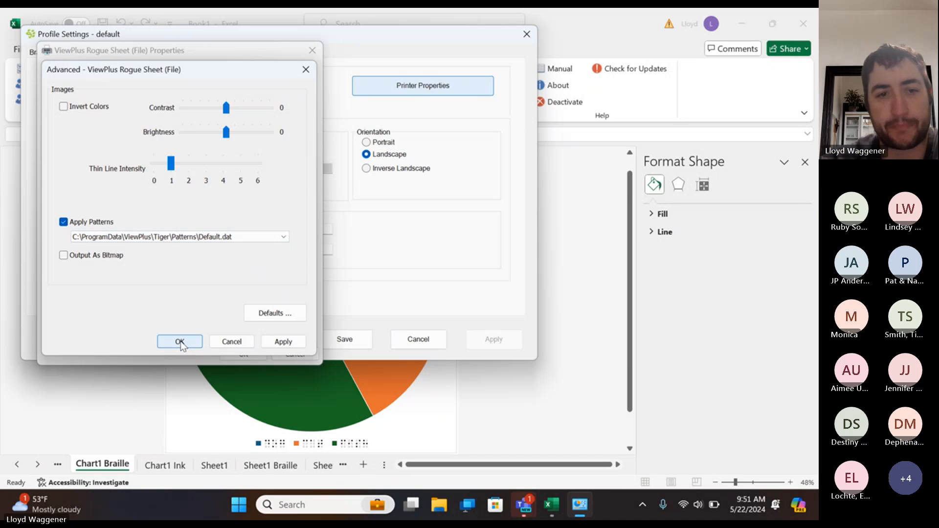
left_click(284, 344)
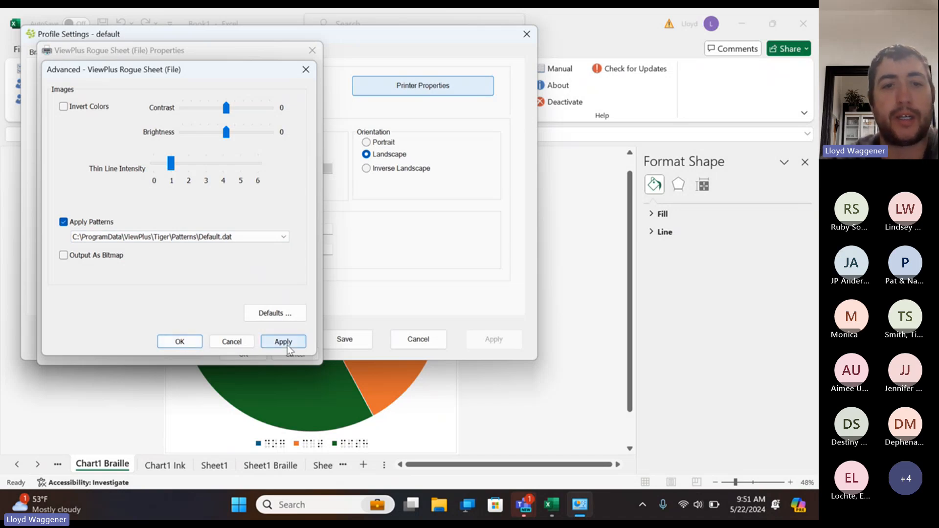
left_click(178, 344)
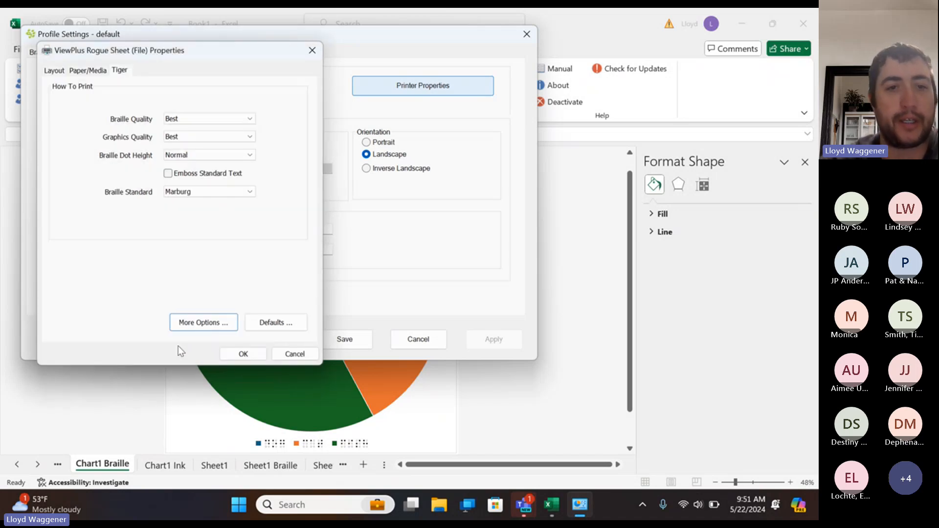
left_click(245, 354)
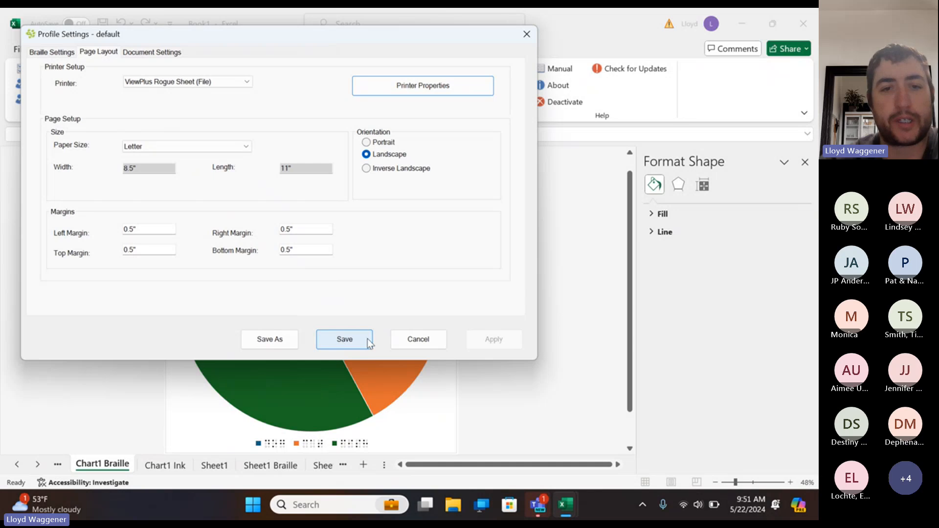
left_click(367, 338)
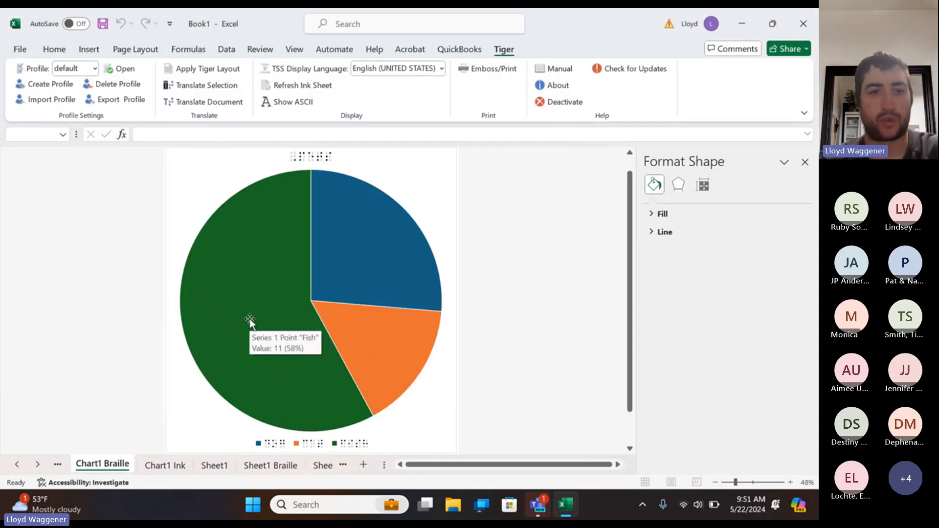
Print the Chart1 Braille sheet to a printer file named Chart2 on the desktop.
key("ctrl+p")
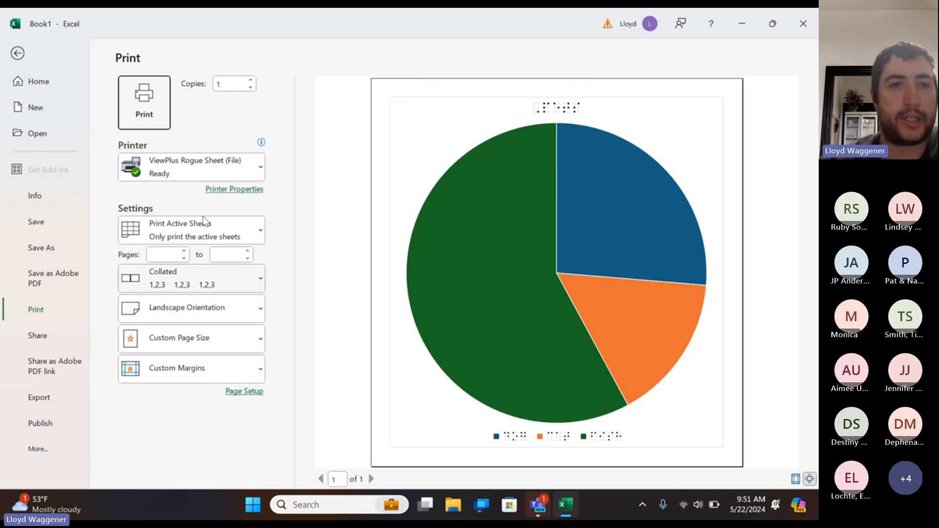
left_click(143, 108)
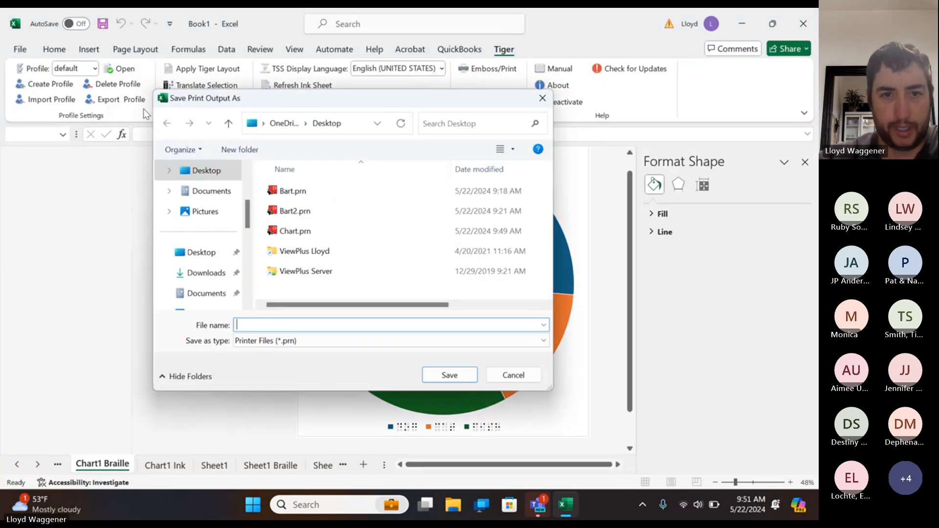
type("Chart 2")
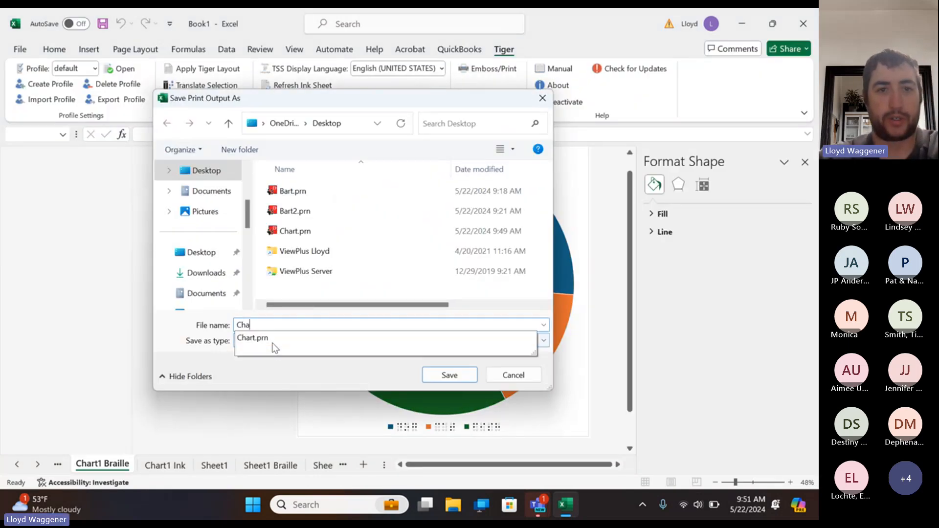
key("BackSpace")
key("BackSpace")
type("2")
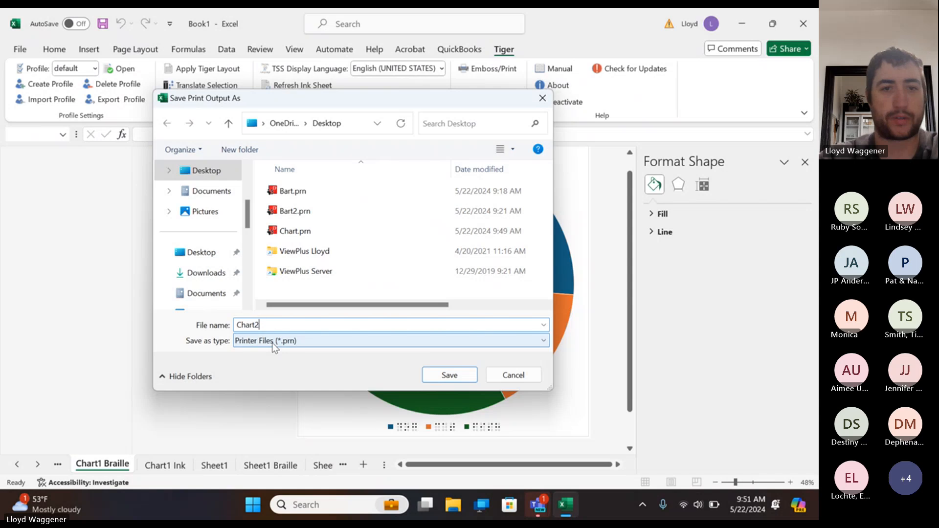
key("Return")
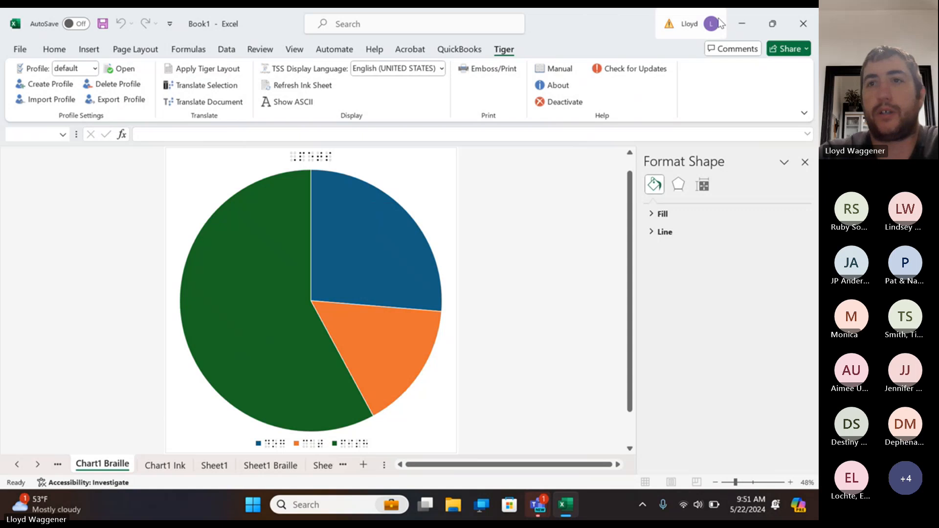
Minimize the workbook and open Chart.prn and Chart2.prn side by side in Tiger Designer.
left_click(743, 21)
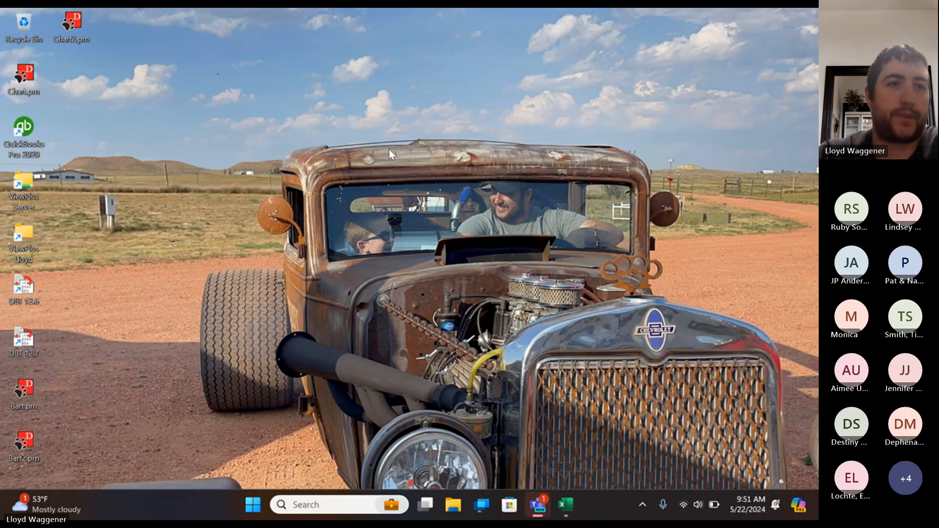
double_click(24, 79)
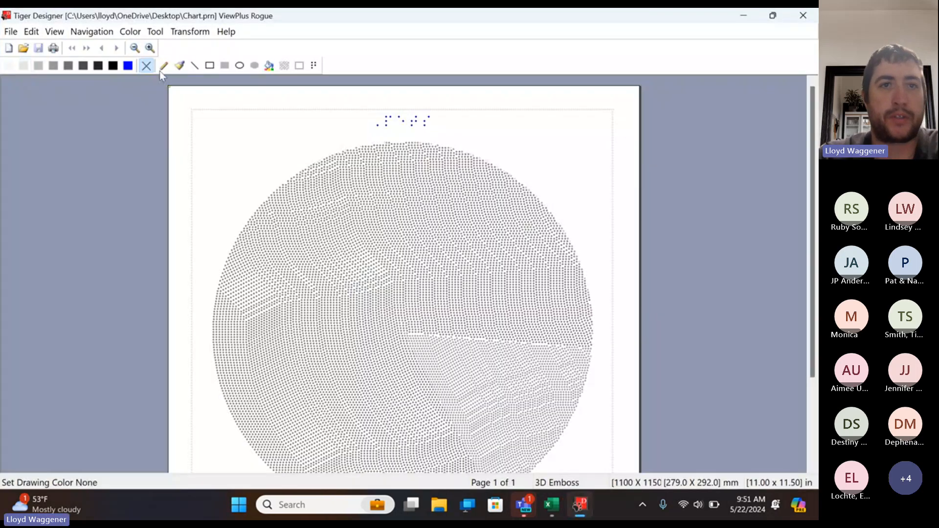
key("super+Right")
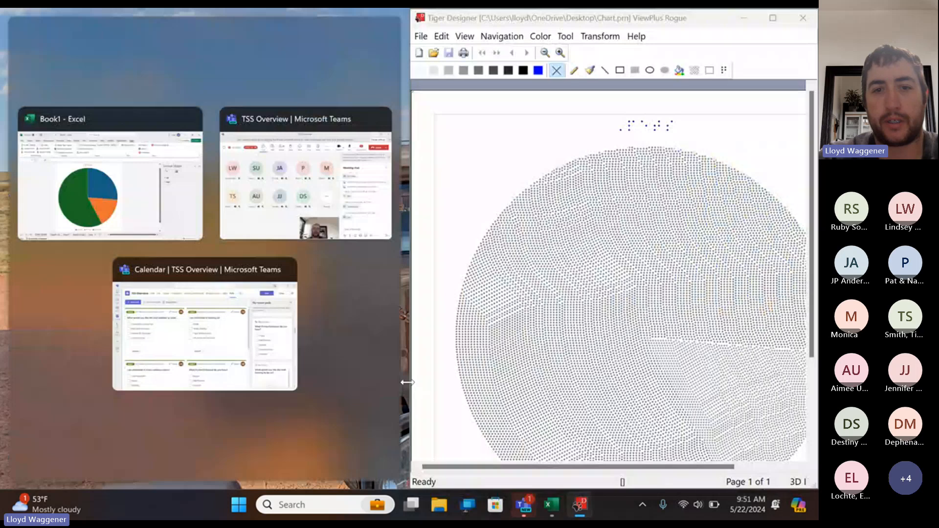
left_click(340, 345)
double_click(71, 22)
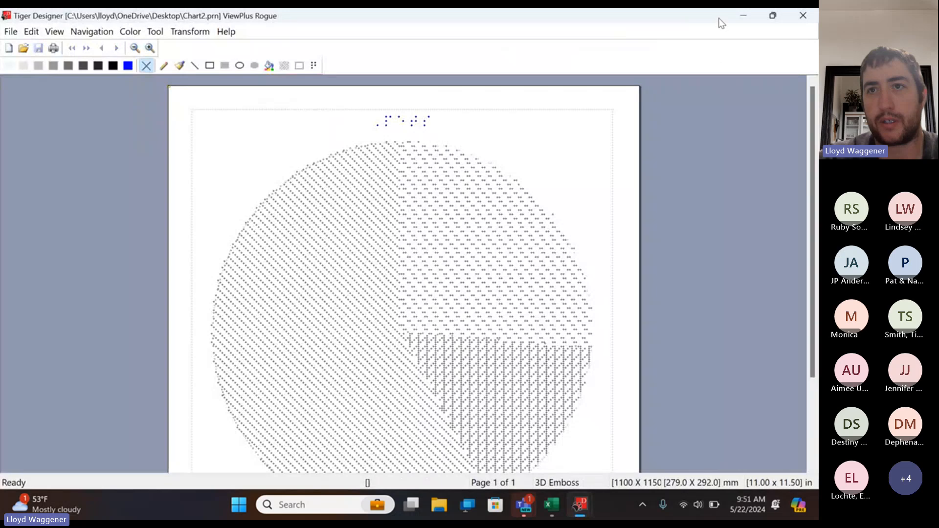
left_click_drag(722, 23, 3, 196)
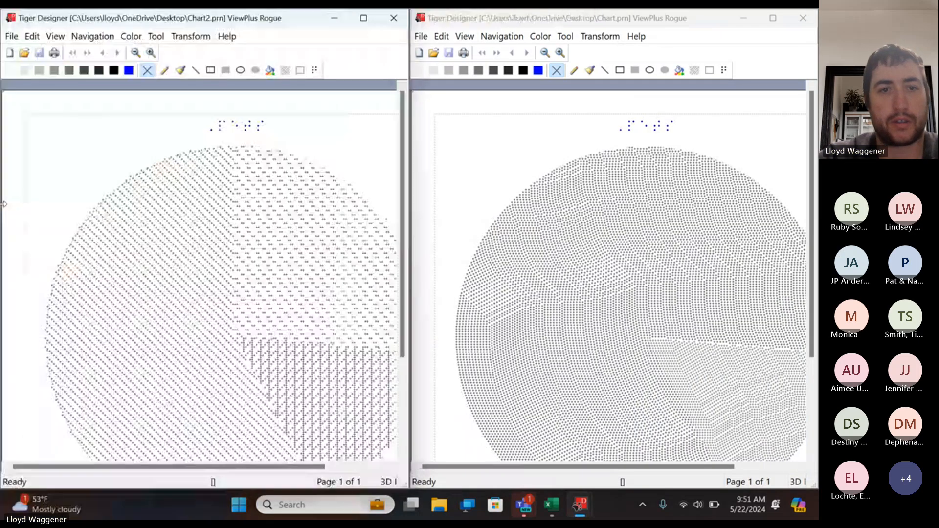
Compare the patterned slices and legend of Chart2.prn with Chart.prn and with the coloured pie chart in Excel.
scroll(222, 254, "down", 1)
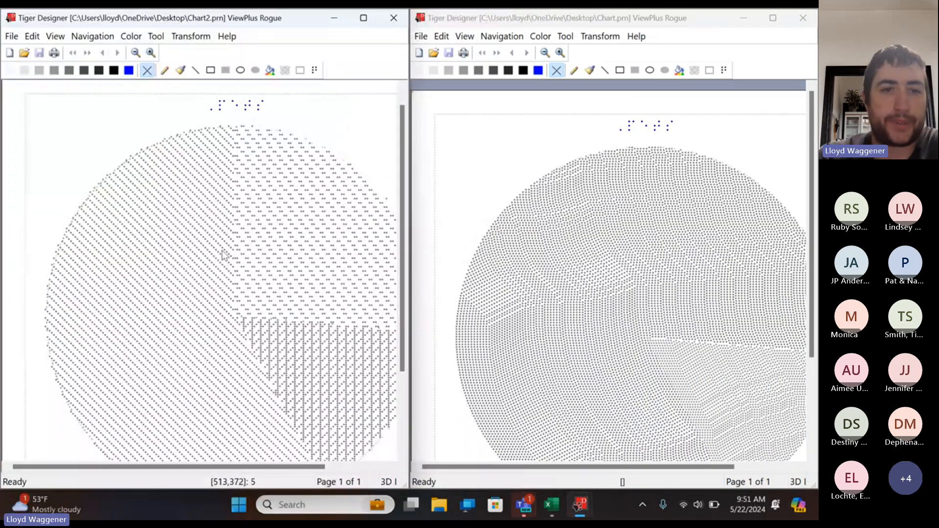
scroll(222, 254, "down", 4)
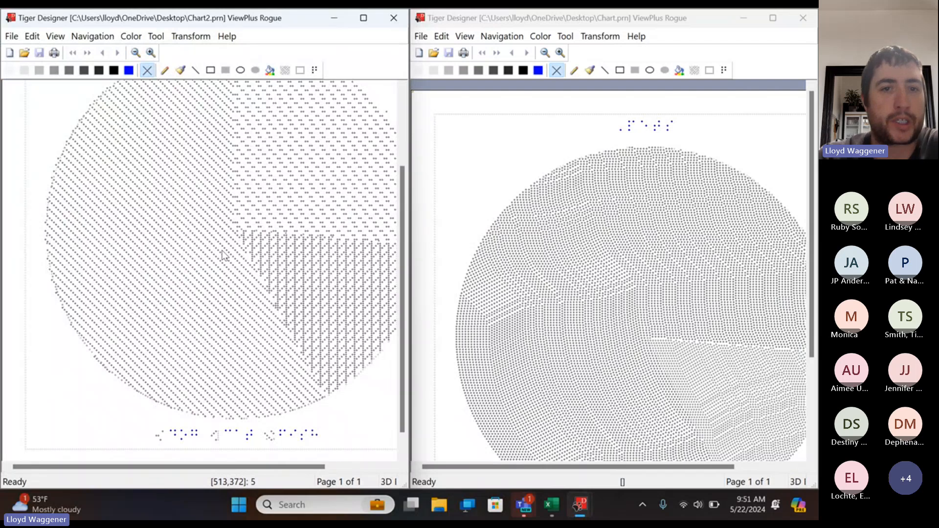
scroll(223, 255, "up", 1)
scroll(223, 254, "up", 3)
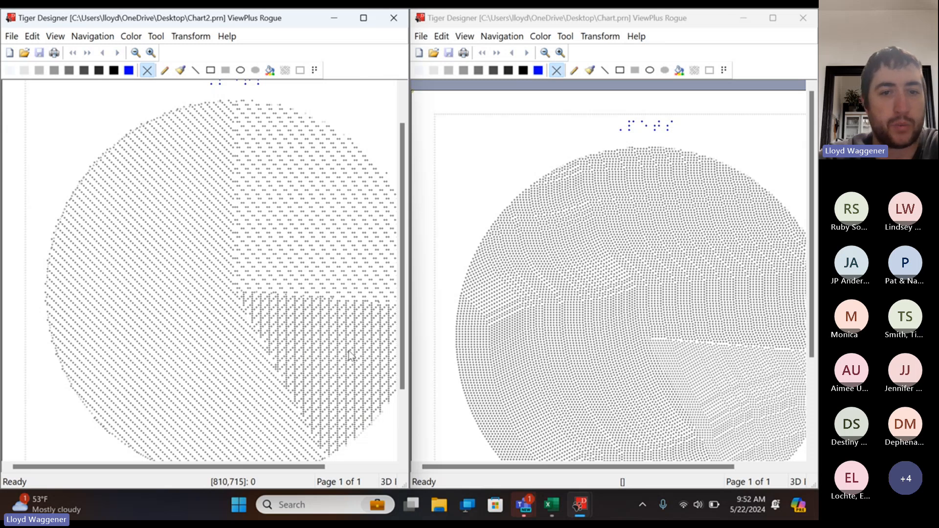
left_click(552, 506)
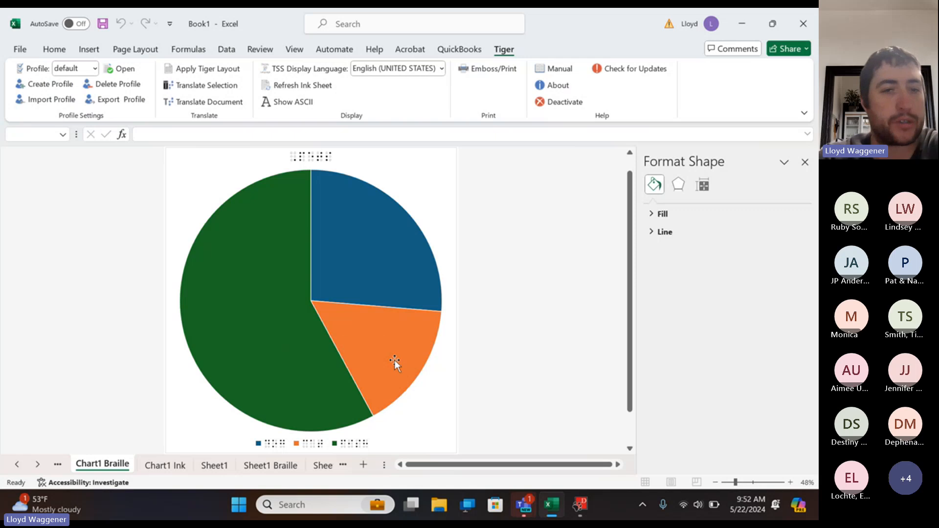
mouse_move(395, 360)
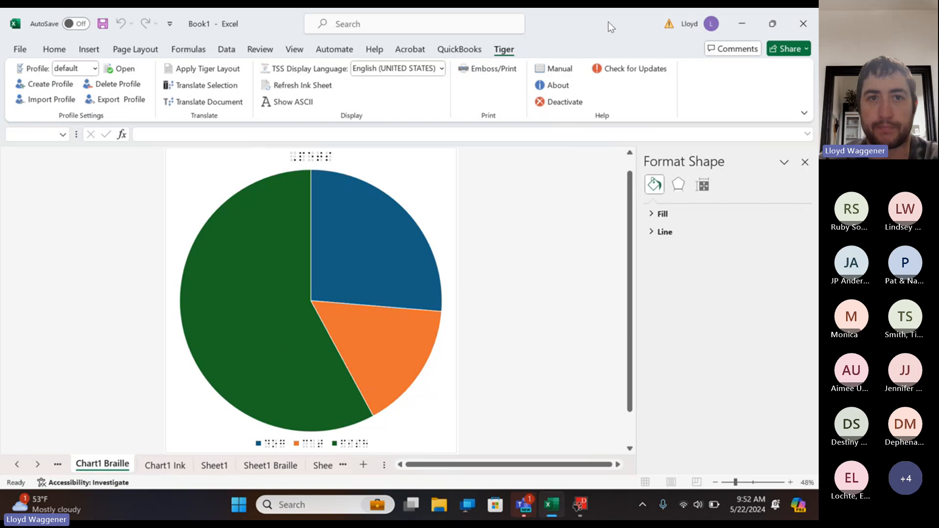
left_click(744, 25)
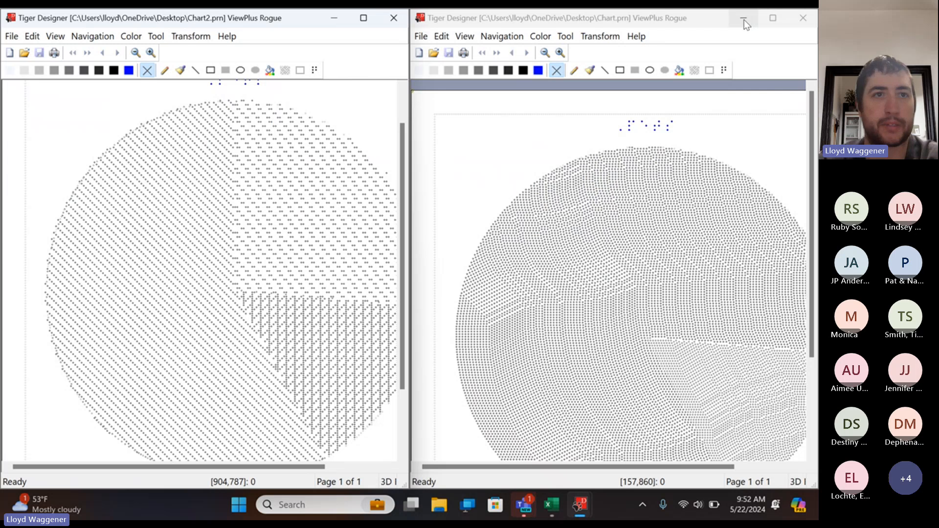
Close the Chart2.prn and Chart.prn windows in Tiger Designer.
left_click_drag(154, 25, 151, 120)
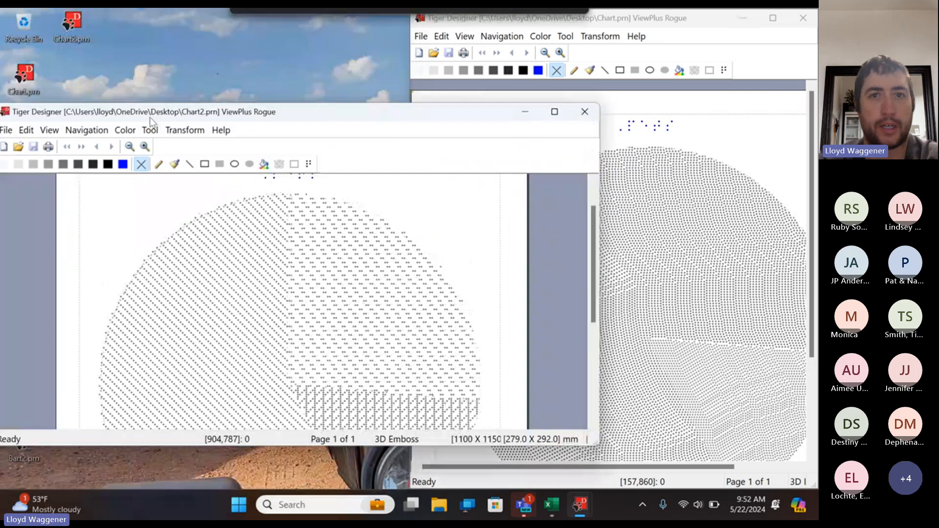
left_click(585, 112)
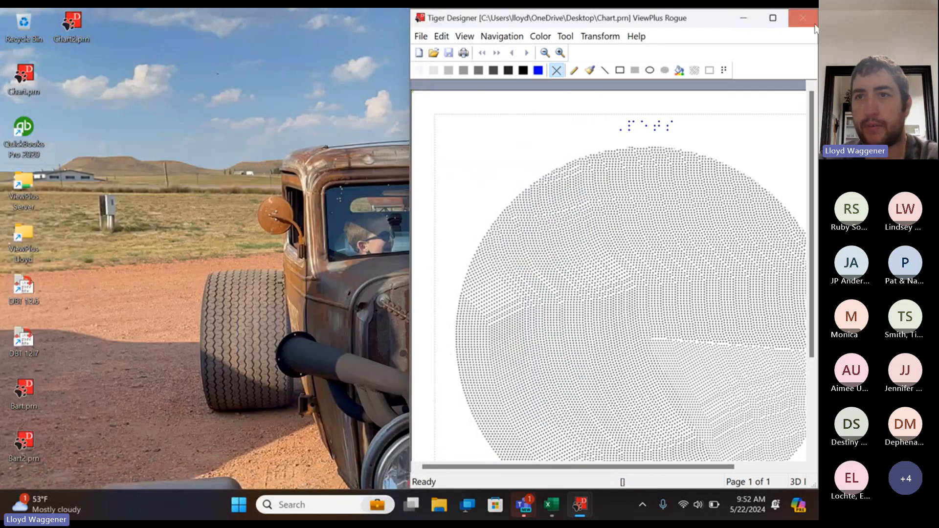
left_click(814, 23)
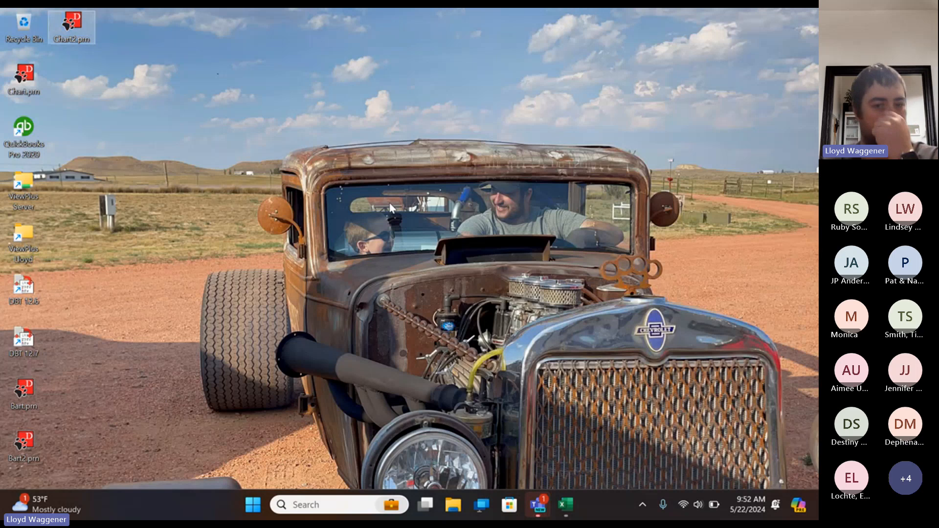
Switch to the TSS Overview meeting in Microsoft Teams and stop sharing the screen.
left_click(540, 501)
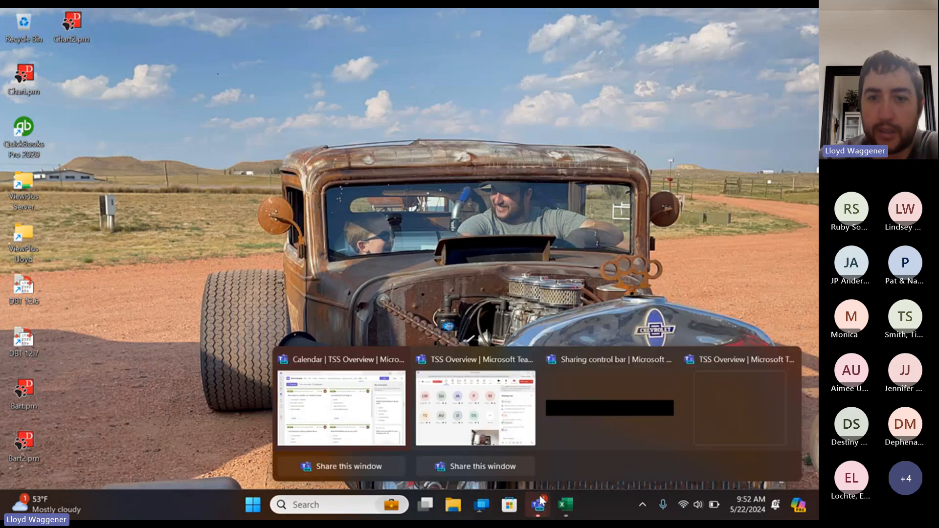
left_click(730, 390)
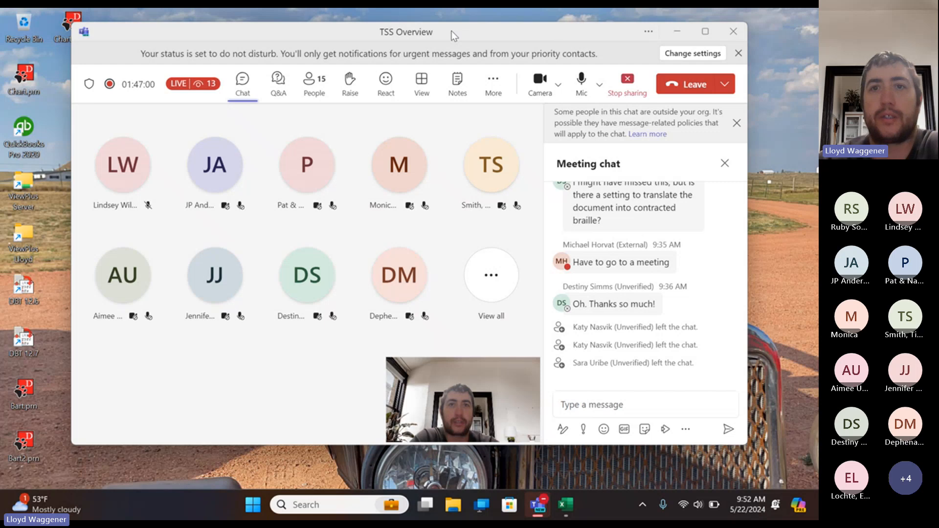
left_click(632, 89)
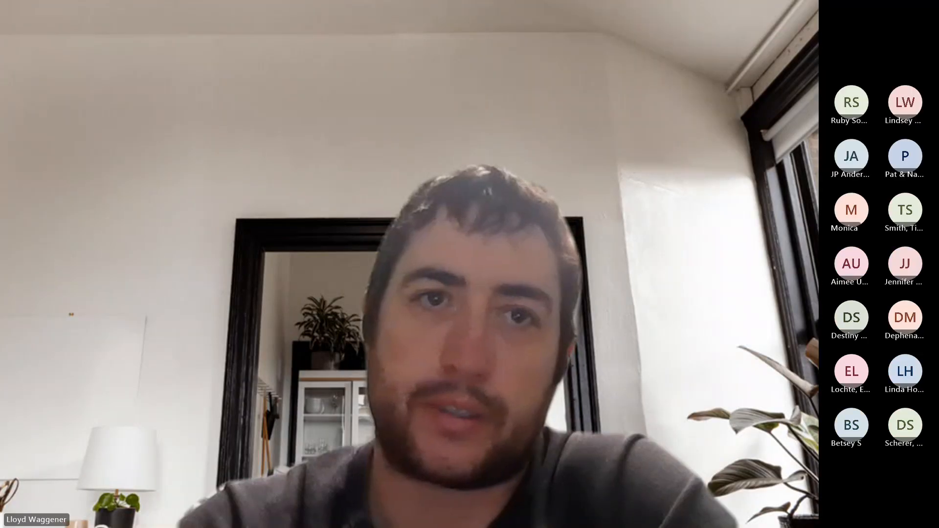